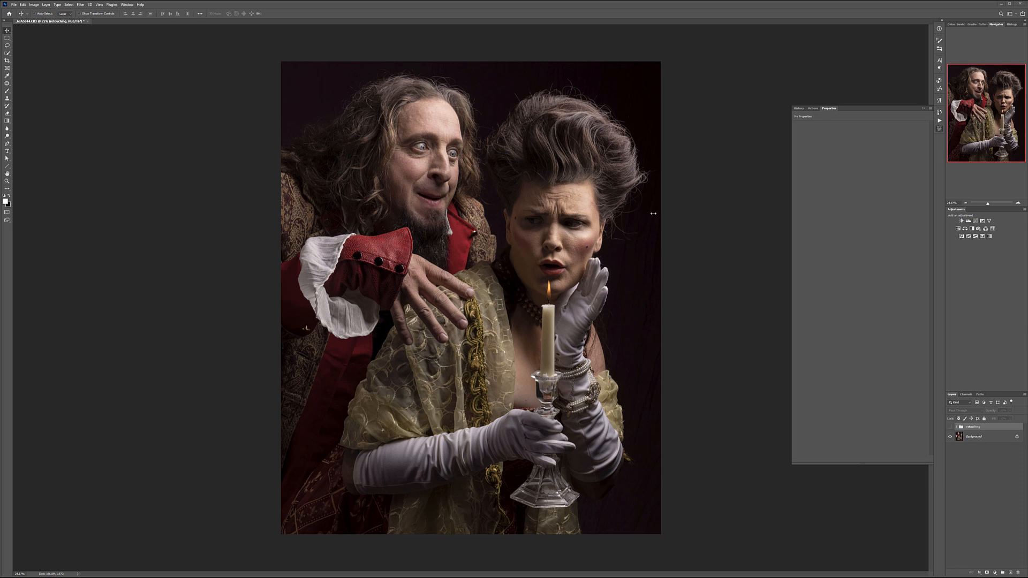
# Compare the photo with and without the retouching group by toggling the group's visibility
pyautogui.click(950, 427)
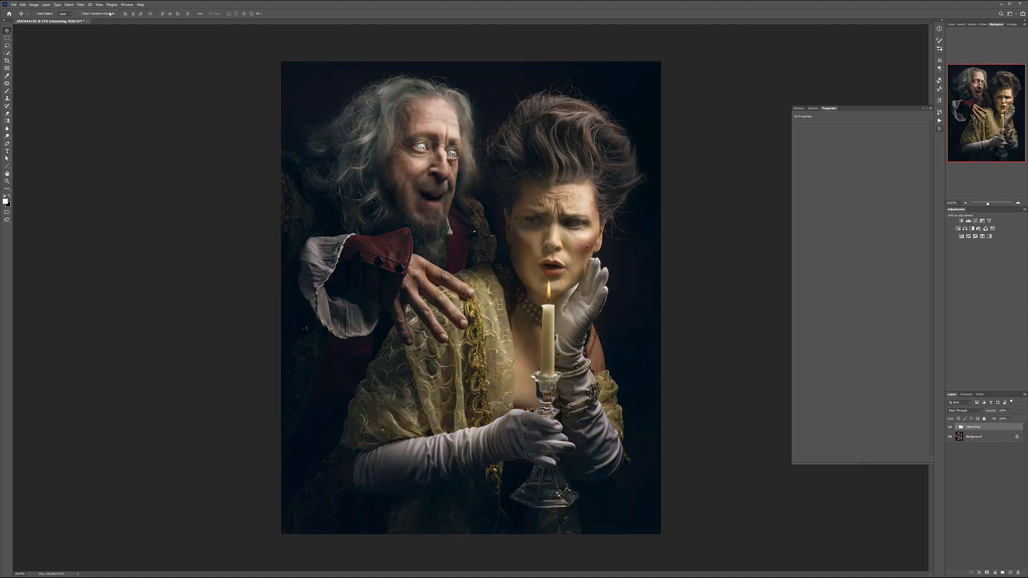
pyautogui.click(82, 5)
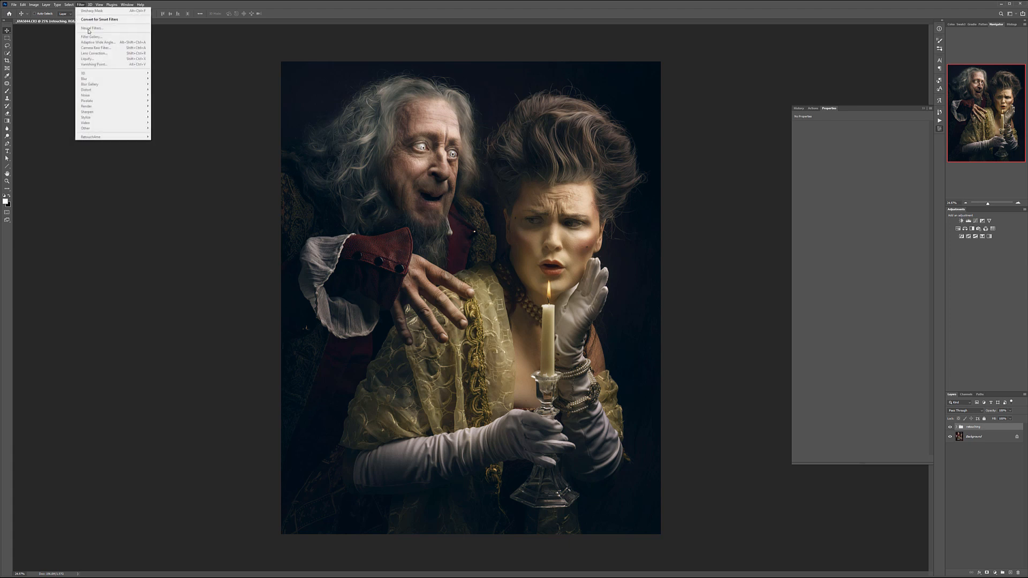
pyautogui.click(209, 34)
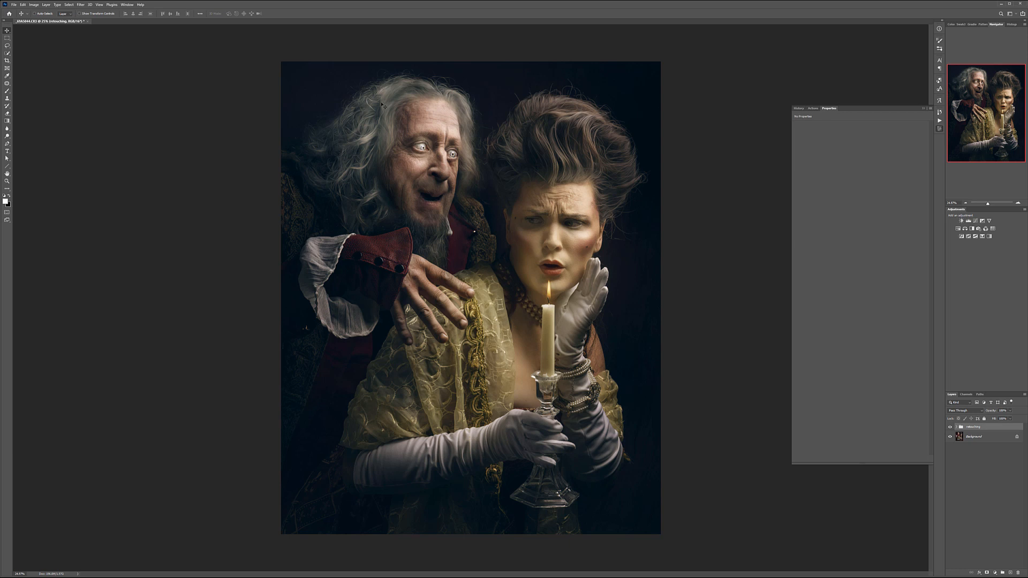
pyautogui.click(950, 428)
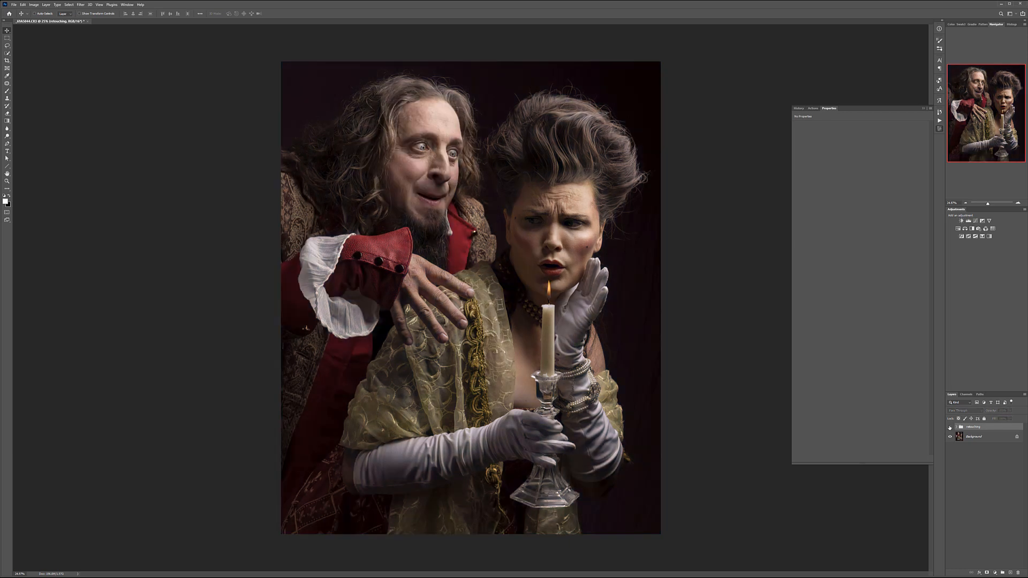
pyautogui.click(950, 427)
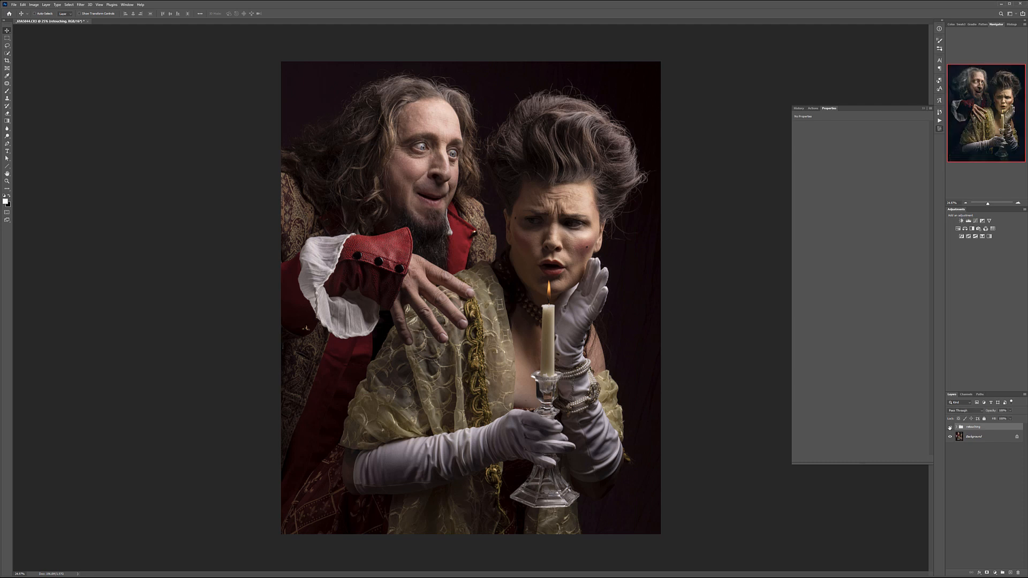
pyautogui.click(950, 427)
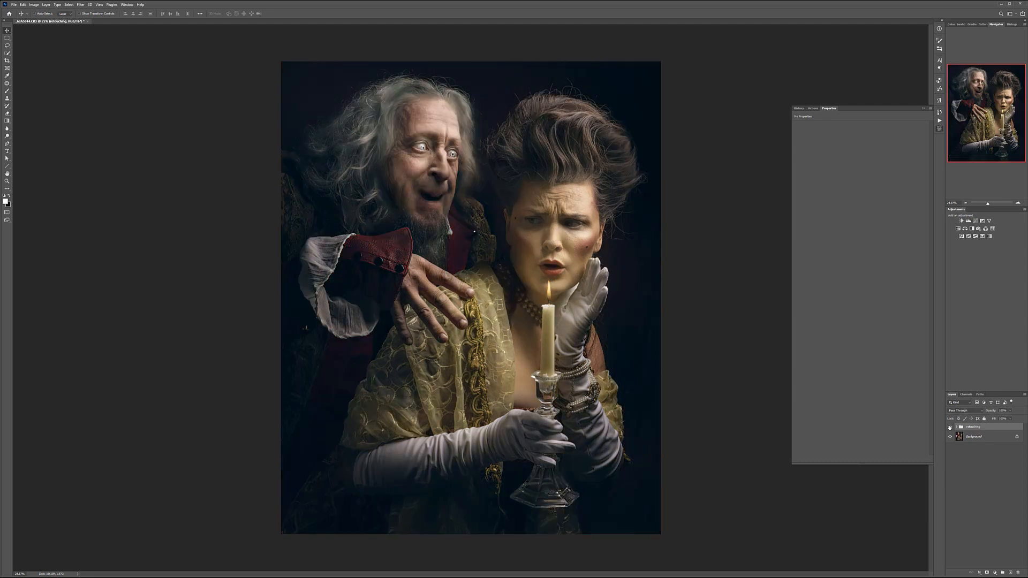
pyautogui.click(950, 427)
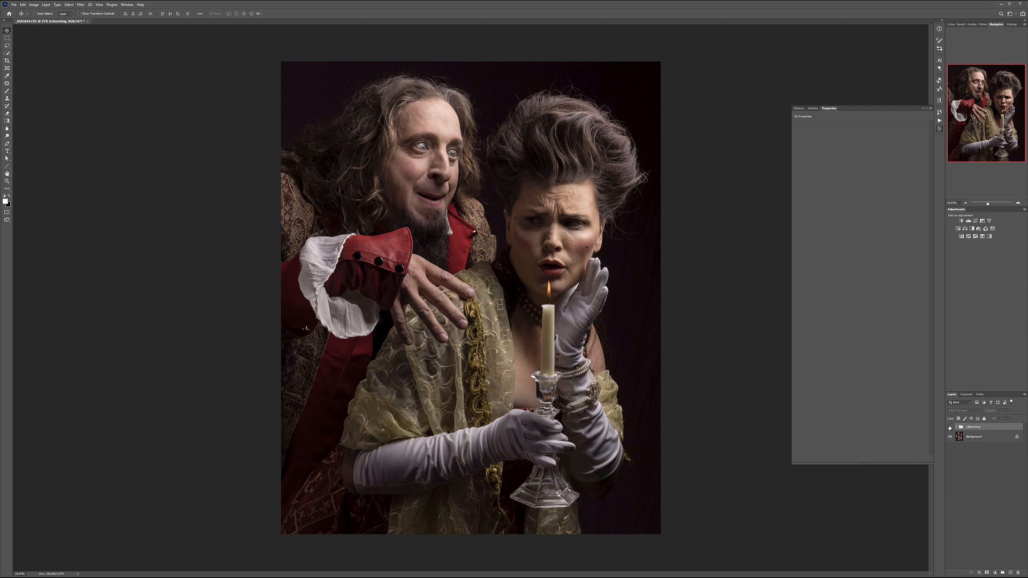
pyautogui.click(950, 427)
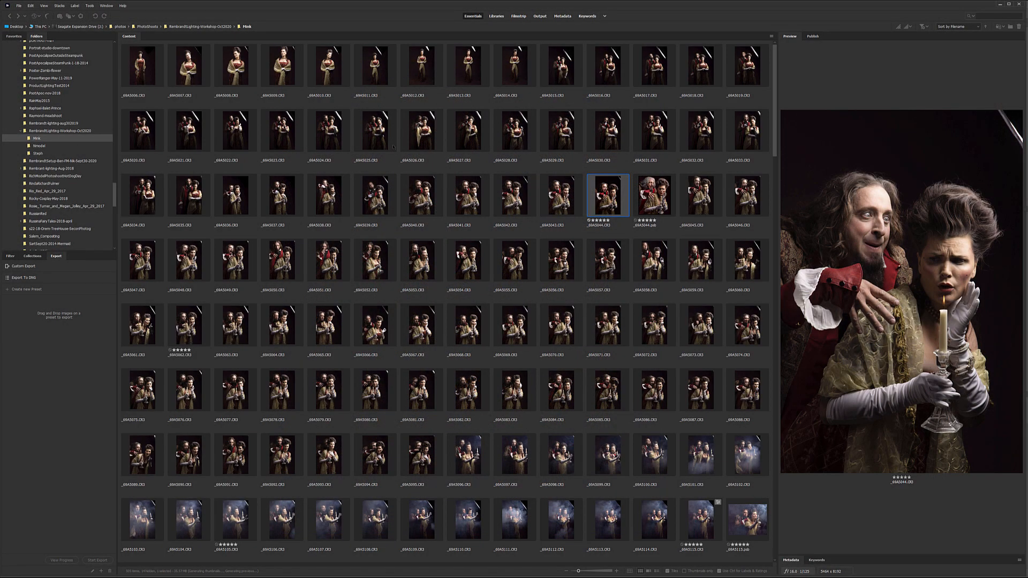
# In Bridge, compare the neighbouring shots and open the five-star raw photo numbered 5044 in Camera Raw
pyautogui.press('Left')
pyautogui.press('Left')
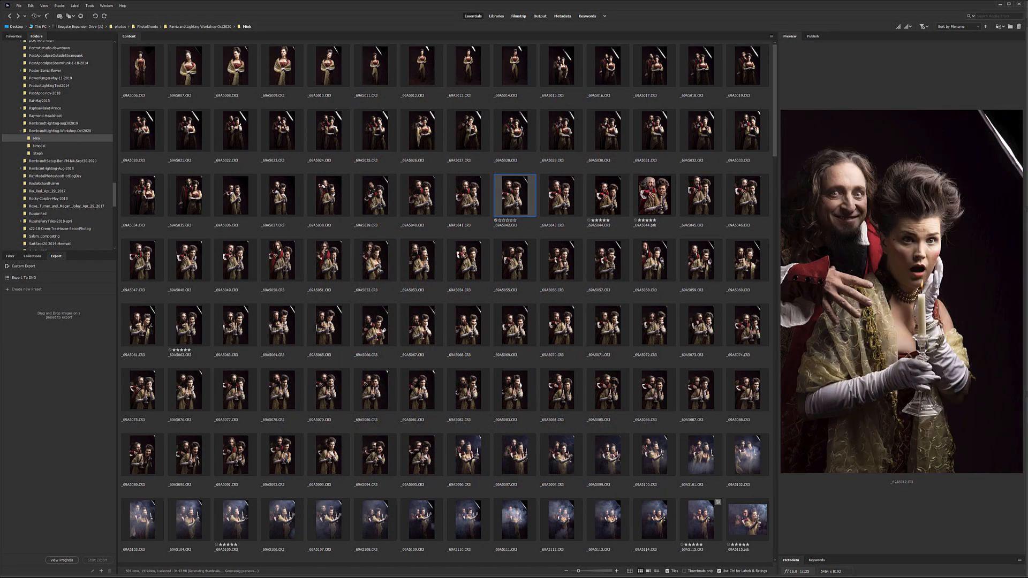
pyautogui.press('Right')
pyautogui.press('Right')
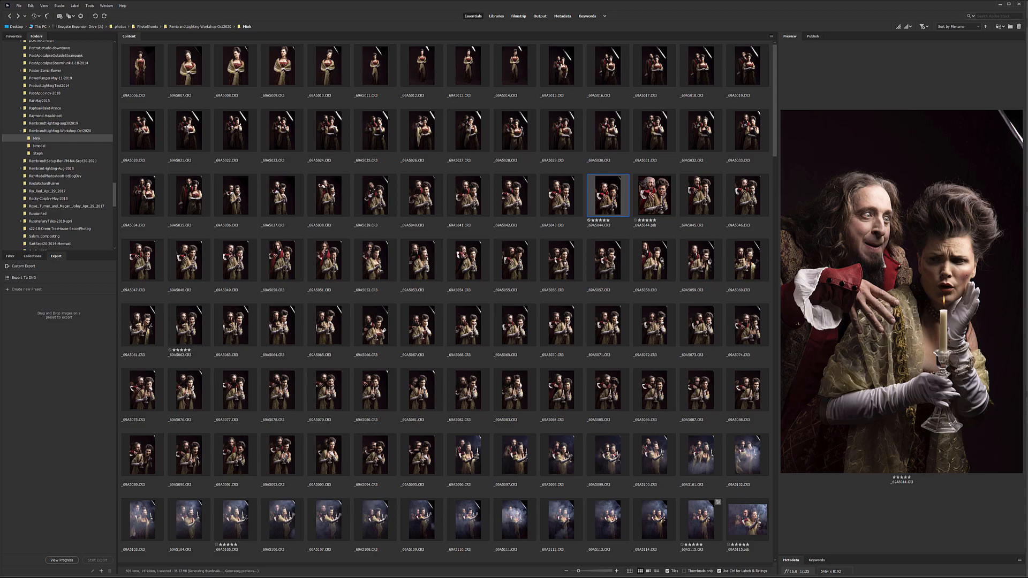
pyautogui.doubleClick(616, 195)
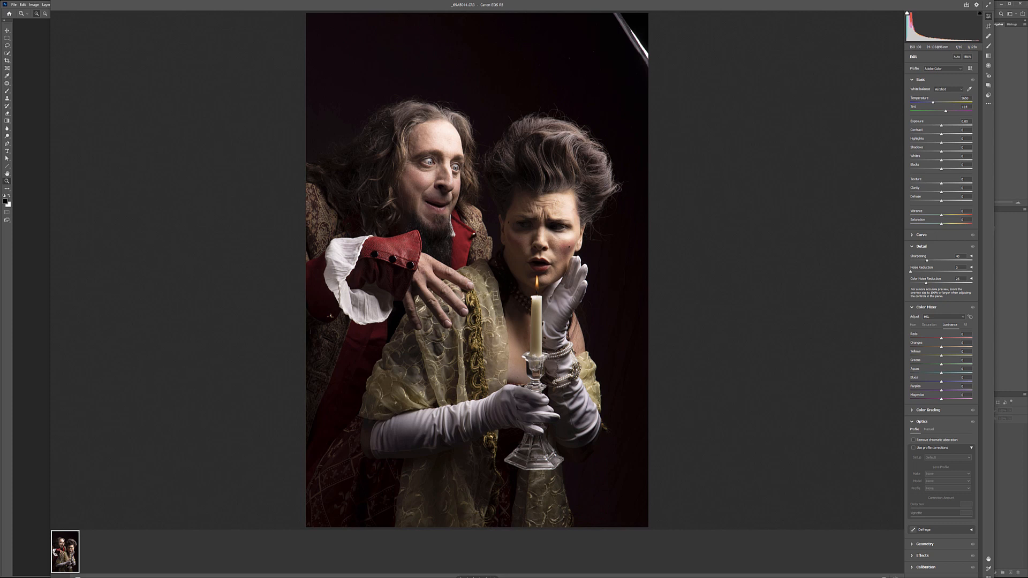
# Move the Camera Raw window fully into view and check the workflow settings for color space, bit depth and resolution
pyautogui.moveTo(51, 1); pyautogui.dragTo(63, 40)
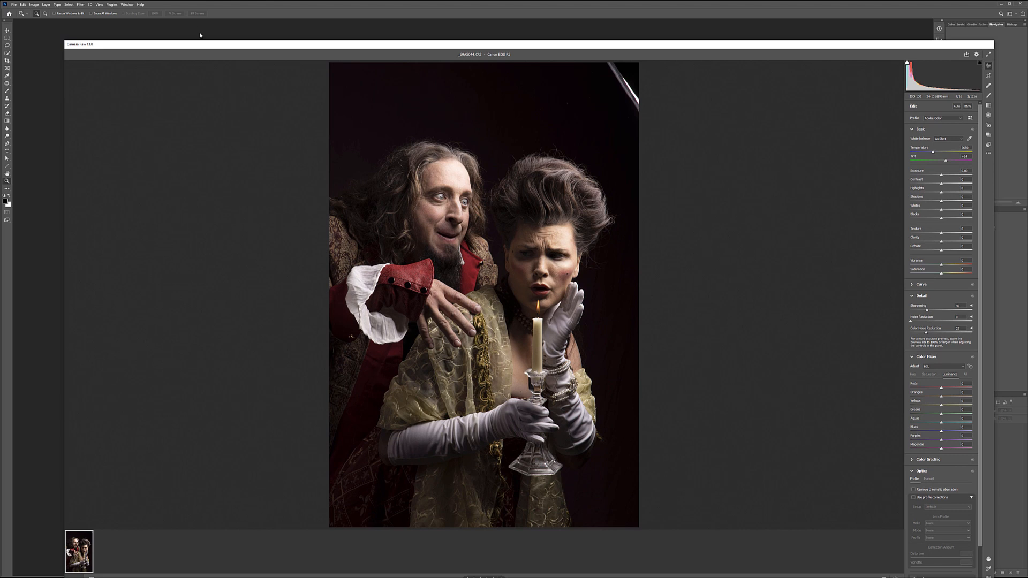
pyautogui.moveTo(202, 45); pyautogui.dragTo(156, 14)
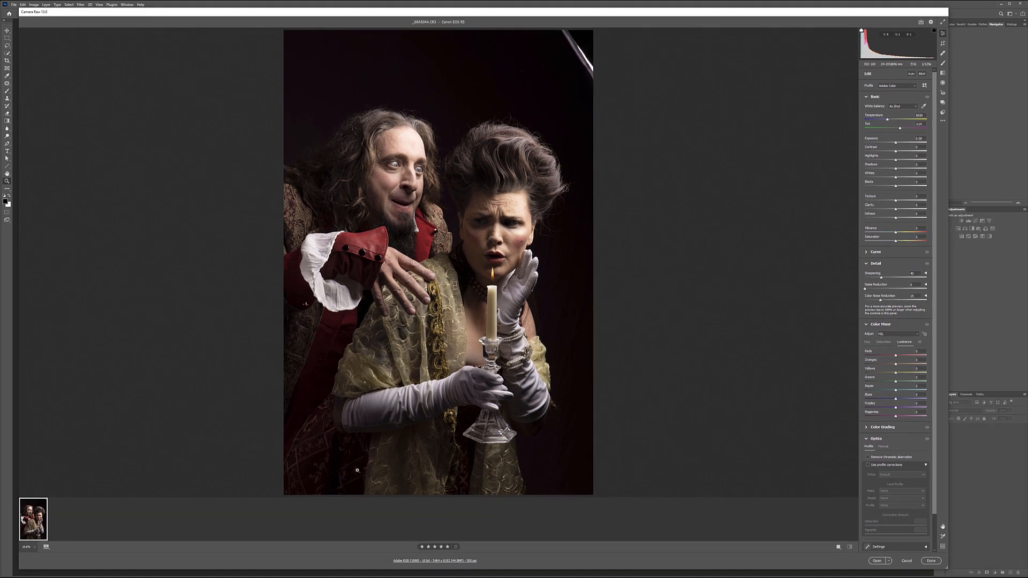
pyautogui.click(459, 561)
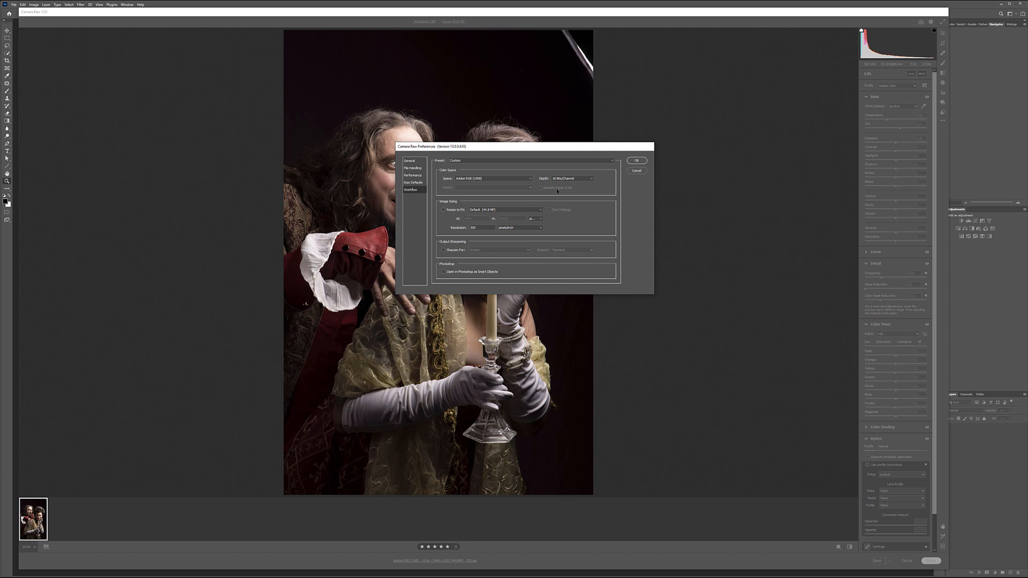
pyautogui.click(636, 161)
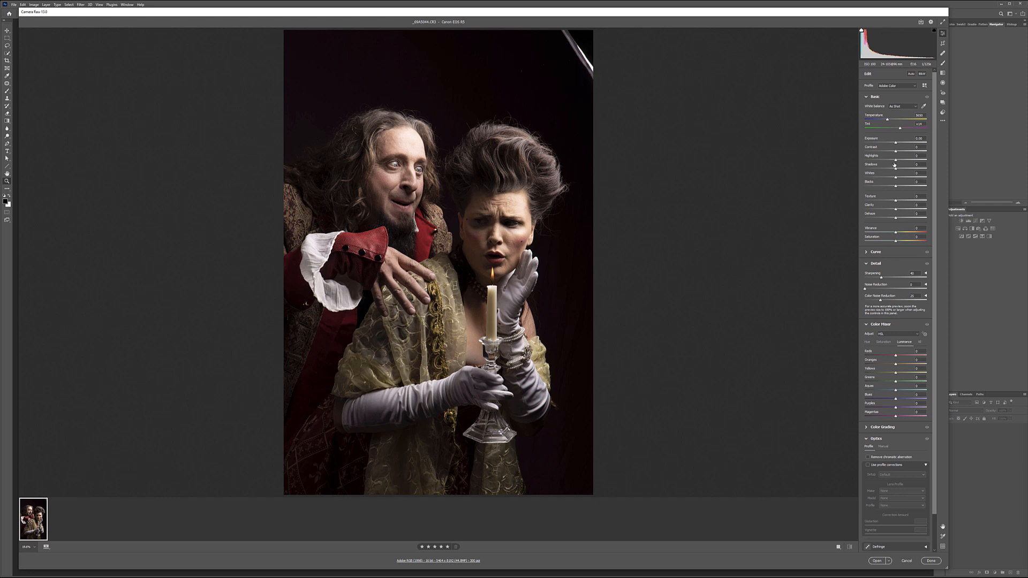
# Lower Highlights to about -40, raise Exposure slightly and Shadows to about +21, and slightly brighten the luminance of reds and oranges
pyautogui.moveTo(896, 160); pyautogui.dragTo(884, 160)
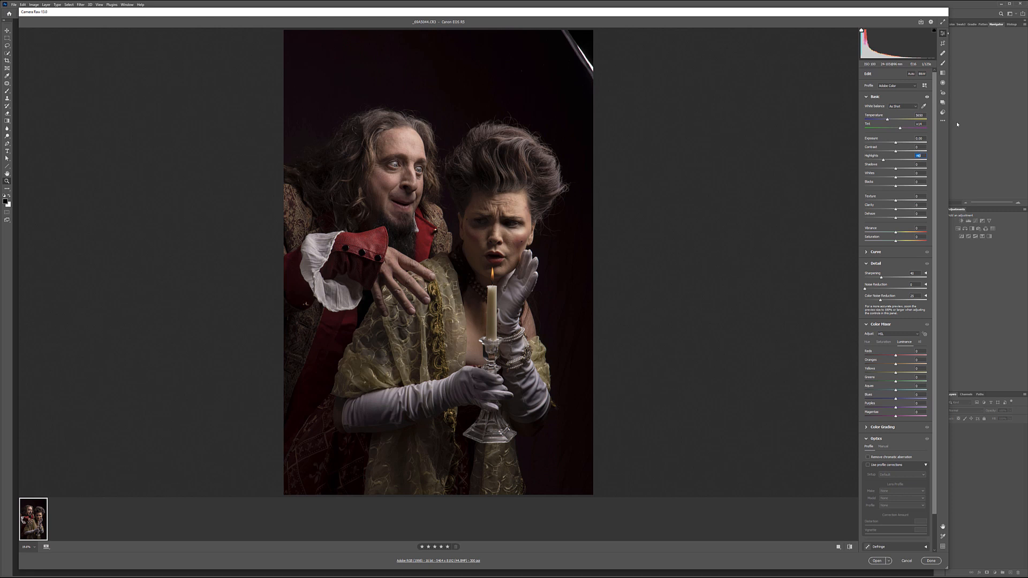
pyautogui.moveTo(896, 144); pyautogui.dragTo(897, 144)
pyautogui.moveTo(499, 276); pyautogui.dragTo(502, 306)
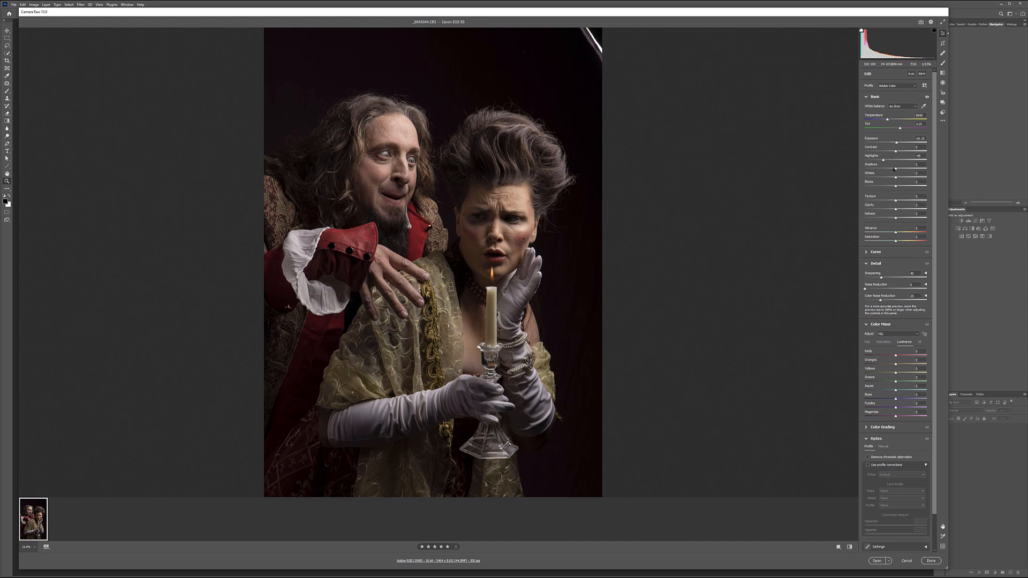
pyautogui.moveTo(898, 169); pyautogui.dragTo(908, 172)
pyautogui.click(900, 365)
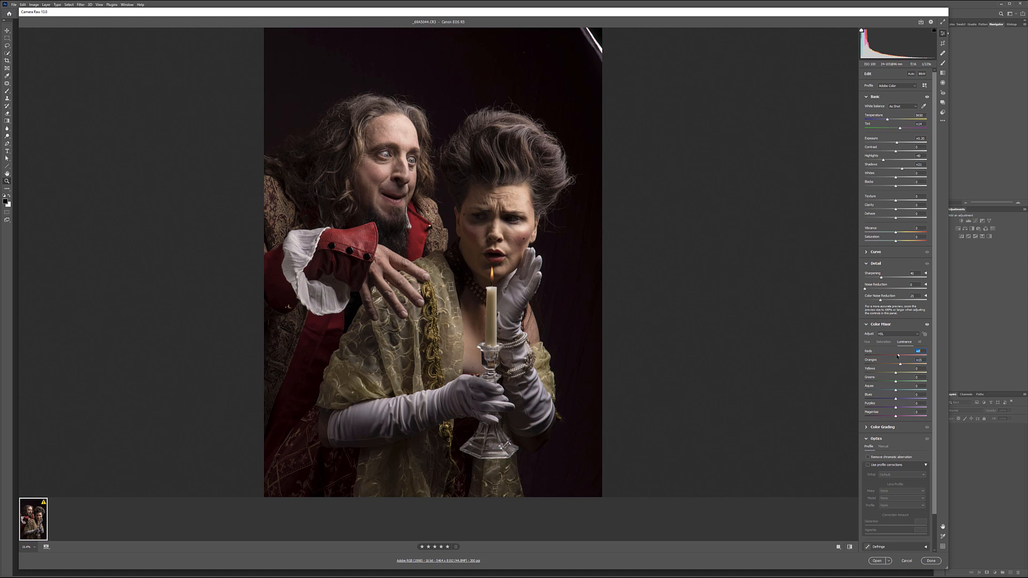
pyautogui.moveTo(901, 365); pyautogui.dragTo(899, 366)
# Raise sharpening to about 74 and enable chromatic aberration removal and lens profile corrections before opening the photo in Photoshop
pyautogui.click(874, 466)
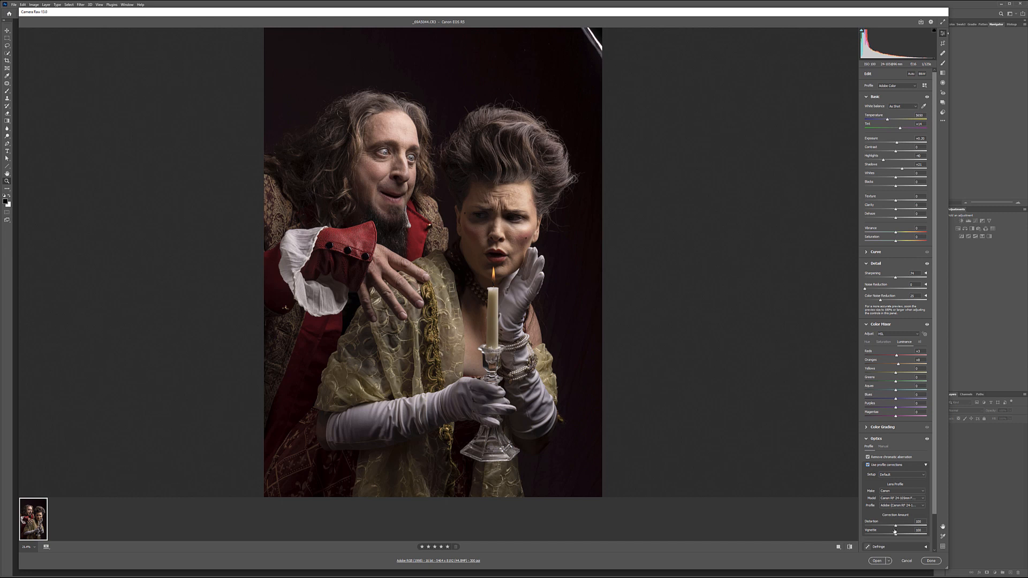
pyautogui.click(877, 561)
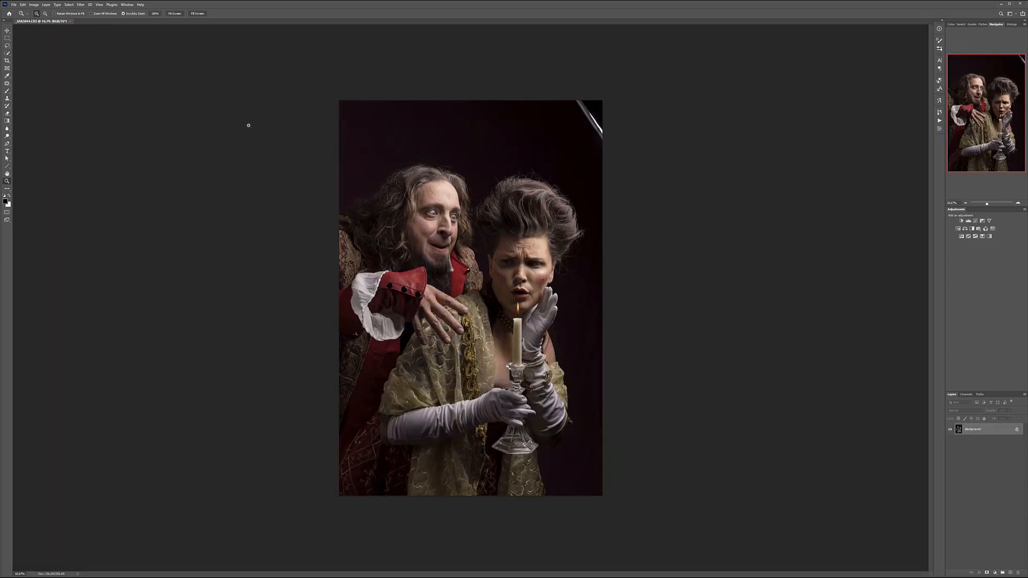
pyautogui.click(81, 4)
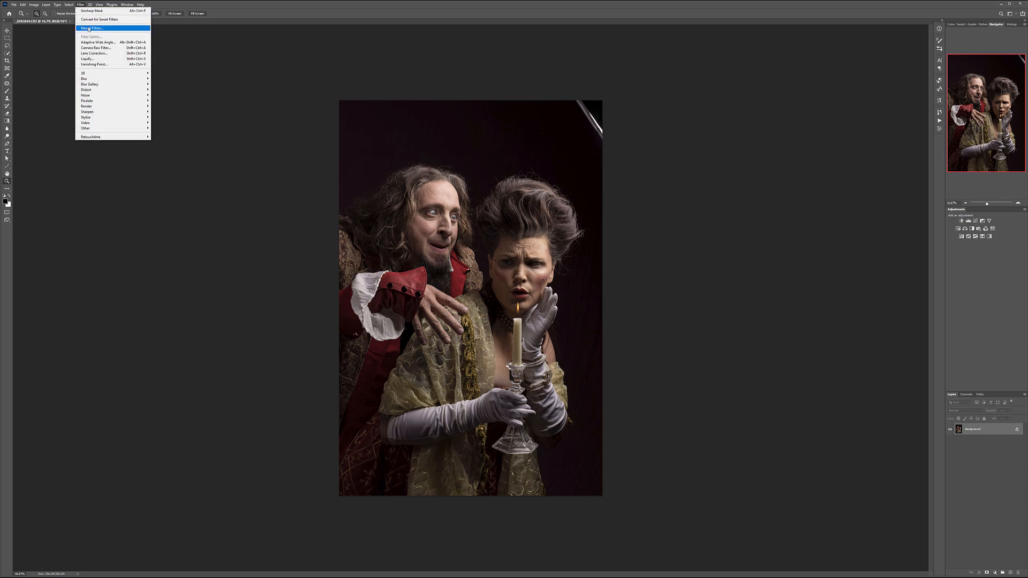
pyautogui.click(443, 51)
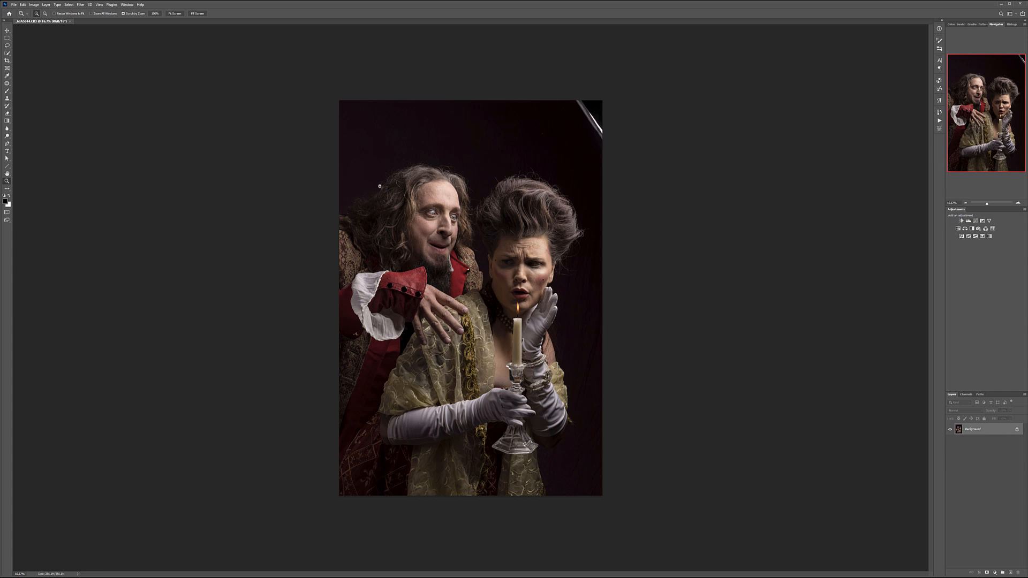
# Crop the photo tighter around the couple, removing the light at the upper right and trimming the lower edge and sides
pyautogui.click(8, 61)
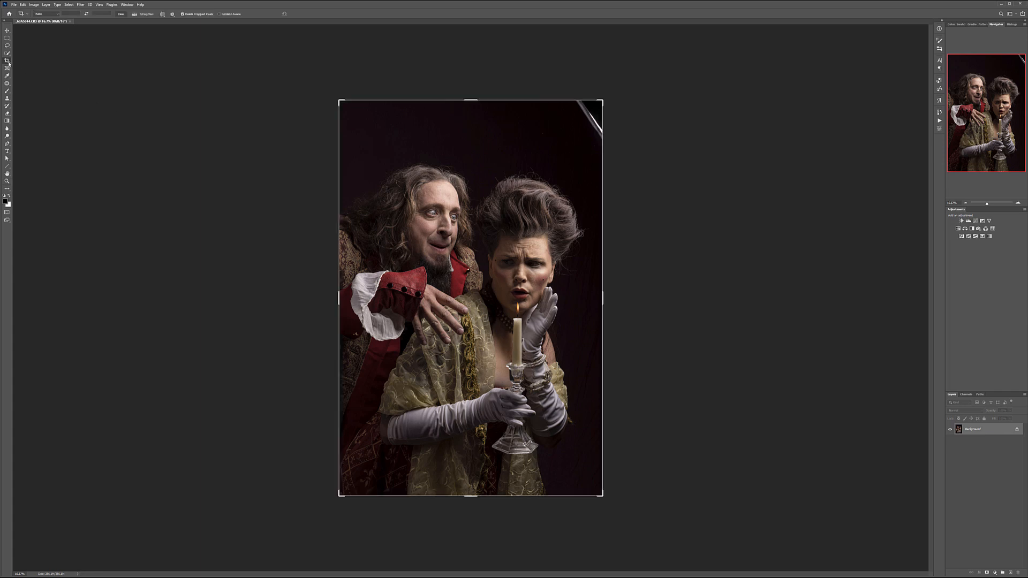
pyautogui.moveTo(468, 100); pyautogui.dragTo(464, 126)
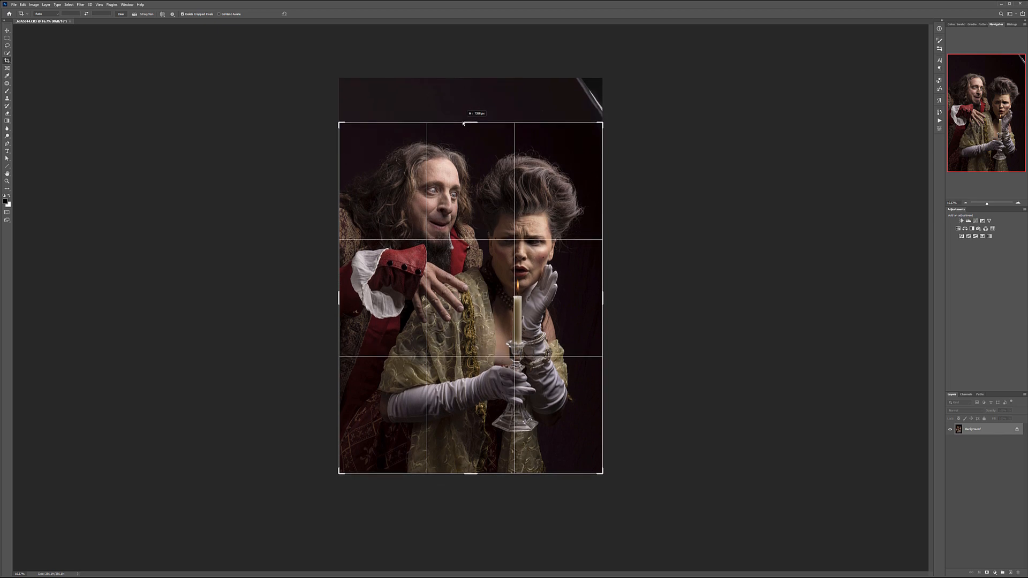
pyautogui.moveTo(470, 474); pyautogui.dragTo(470, 462)
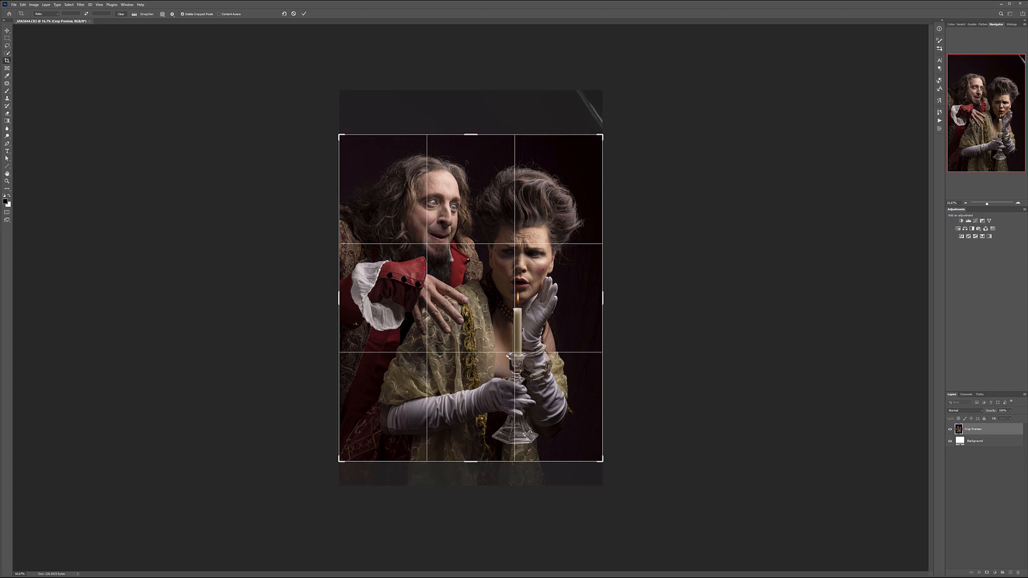
pyautogui.moveTo(471, 133); pyautogui.dragTo(470, 140)
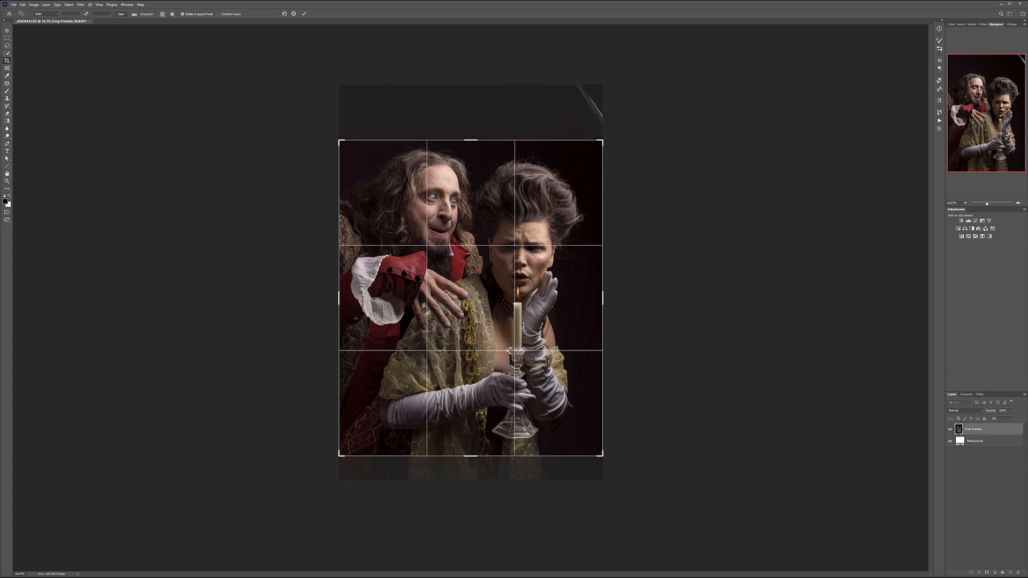
pyautogui.moveTo(604, 326); pyautogui.dragTo(598, 327)
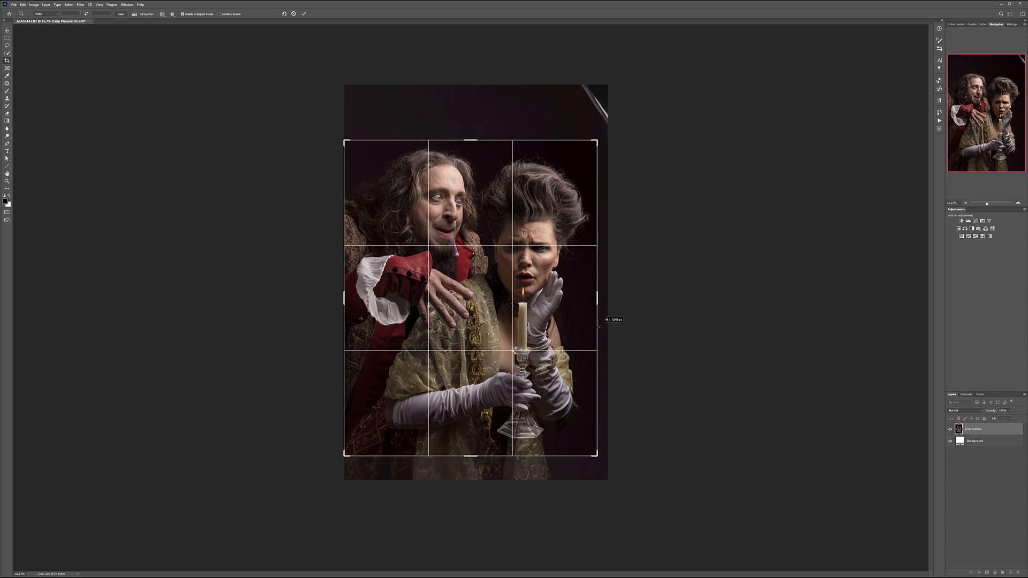
pyautogui.moveTo(599, 326); pyautogui.dragTo(599, 326)
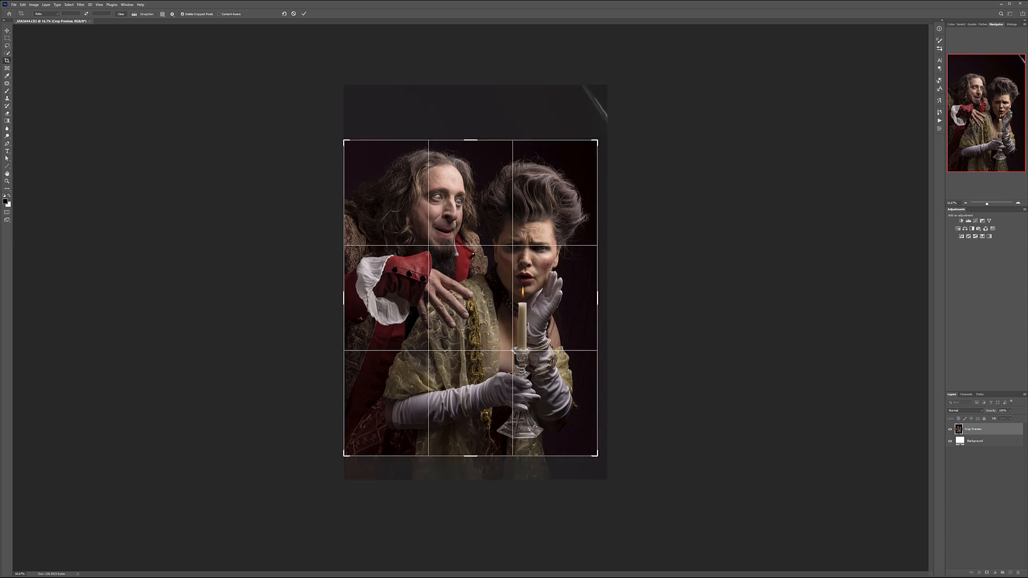
pyautogui.press('Return')
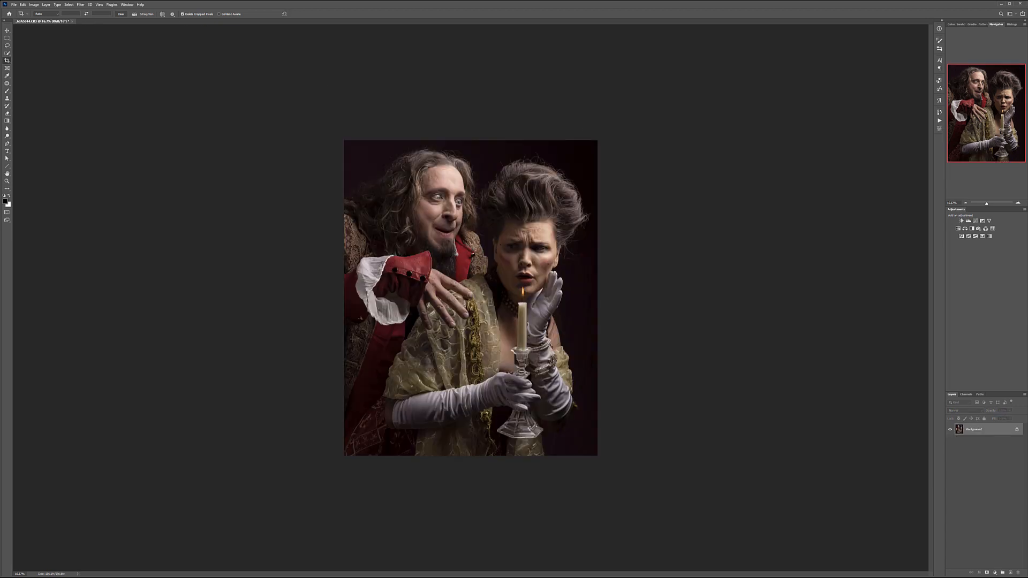
# Duplicate the Background layer
pyautogui.click(6, 31)
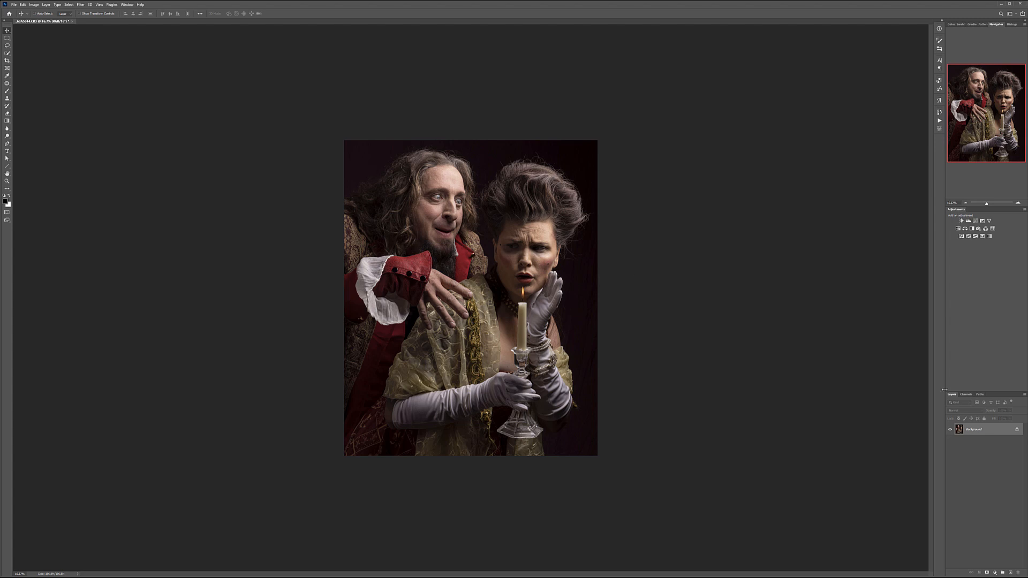
pyautogui.moveTo(996, 429); pyautogui.dragTo(1010, 573)
# Open Neural Filters, enable the beta Smart Portrait filter on the man's face and set Facial age to 50
pyautogui.click(81, 5)
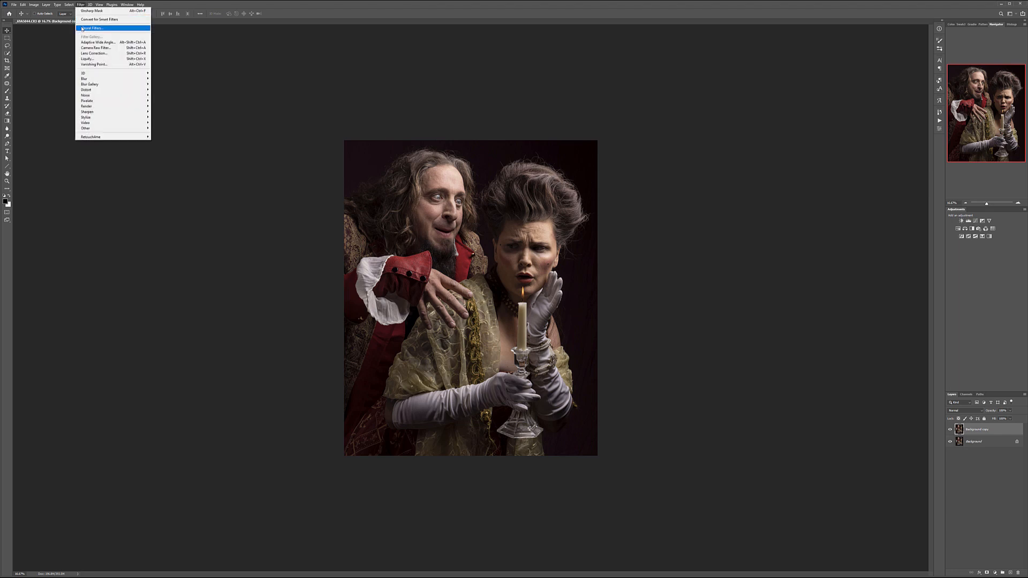
pyautogui.click(82, 28)
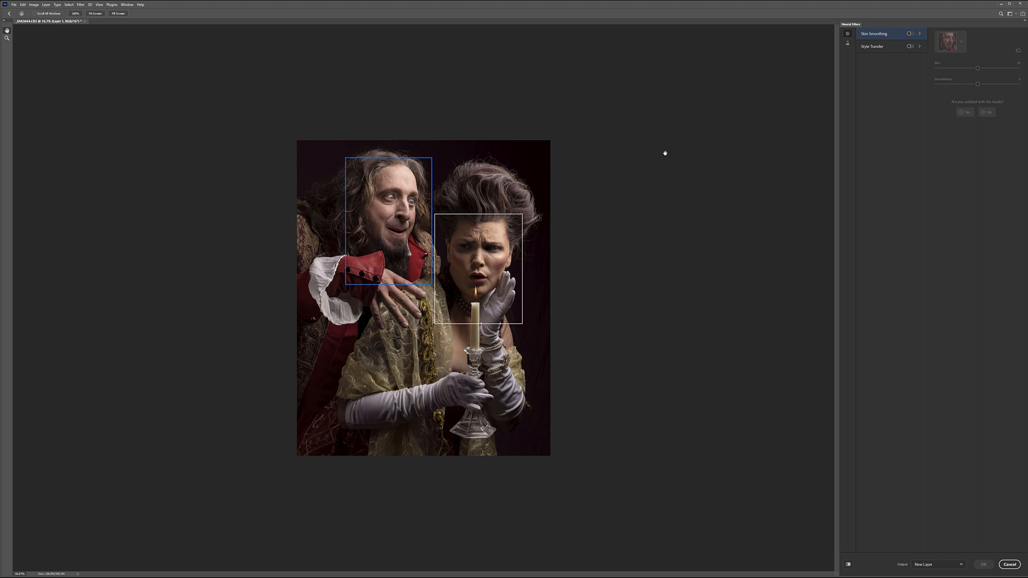
pyautogui.click(847, 45)
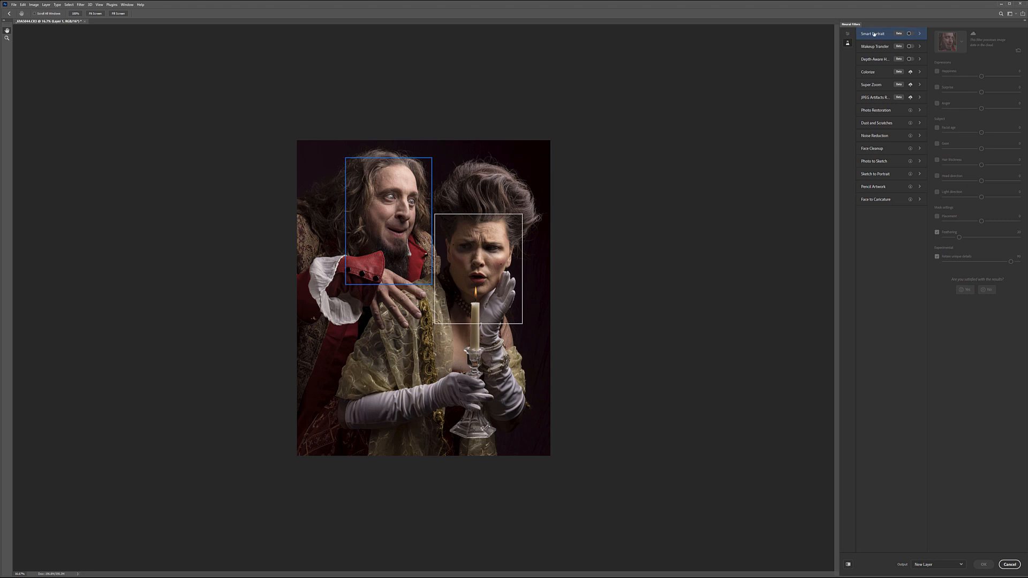
pyautogui.click(910, 33)
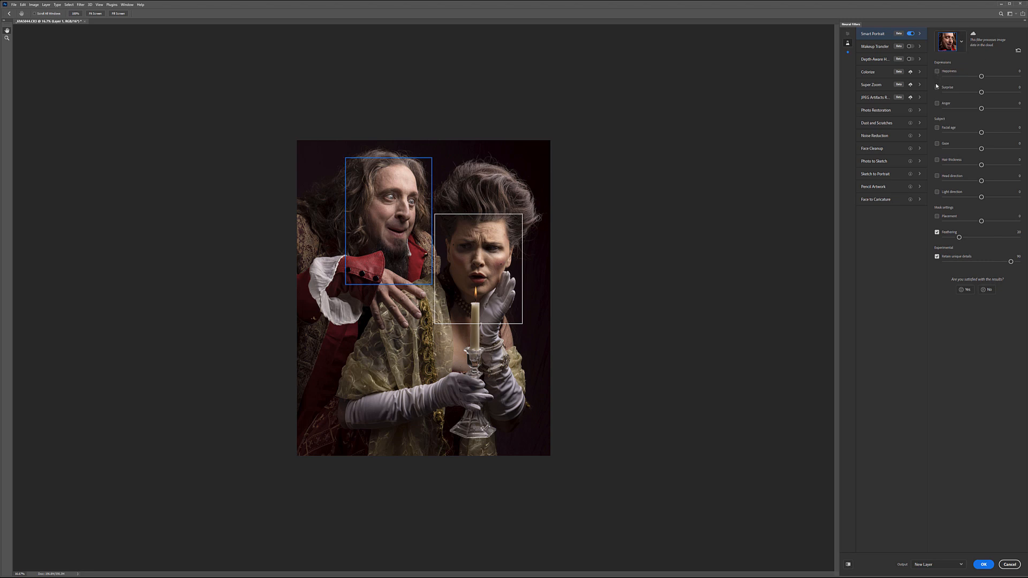
pyautogui.click(937, 129)
pyautogui.moveTo(988, 134); pyautogui.dragTo(1027, 136)
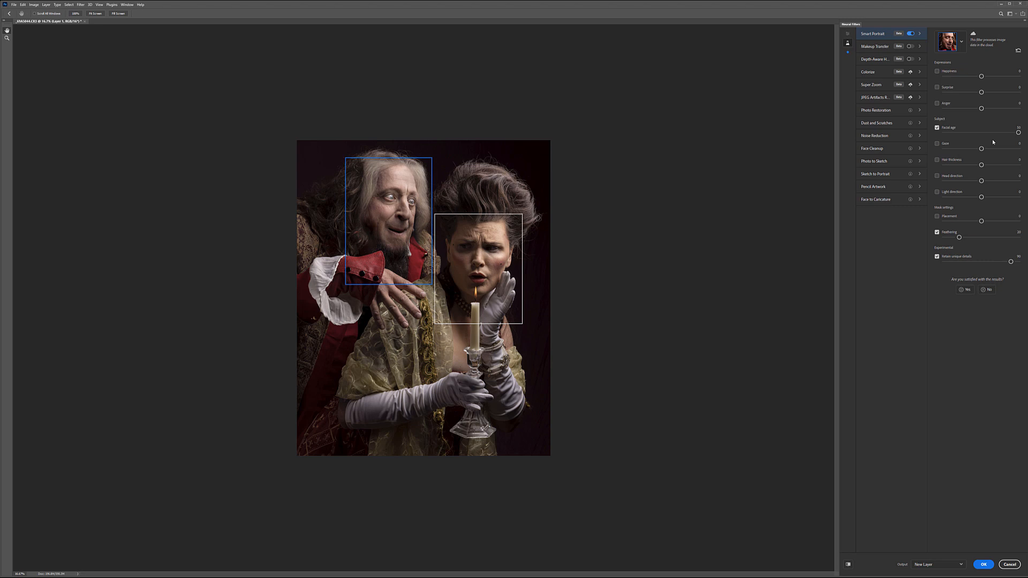
# Enable the expression adjustments for the man's face, setting happiness to about 17 and anger and surprise to about 20 each
pyautogui.click(937, 71)
pyautogui.moveTo(982, 76); pyautogui.dragTo(995, 78)
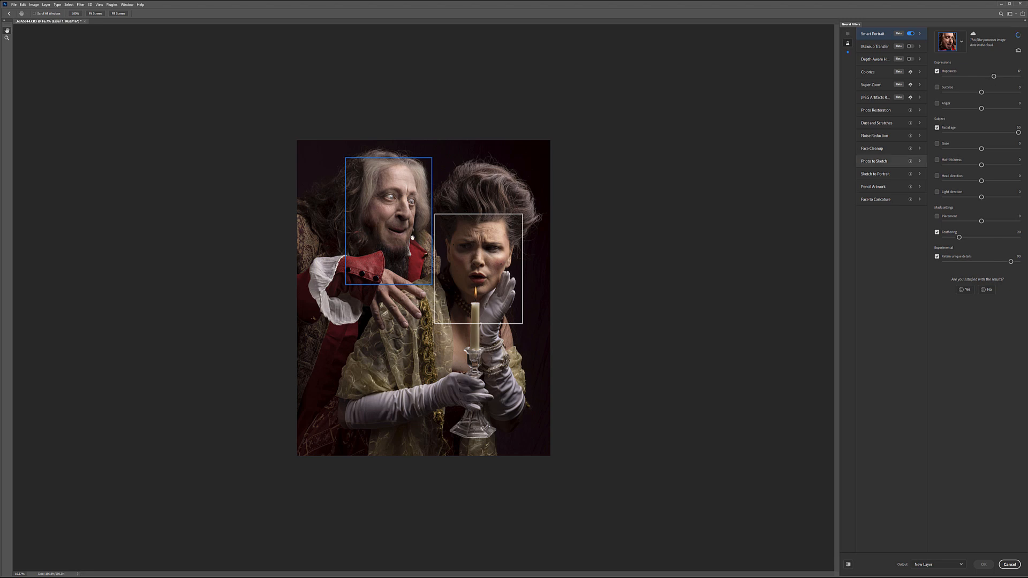
pyautogui.click(937, 103)
pyautogui.moveTo(982, 108); pyautogui.dragTo(998, 109)
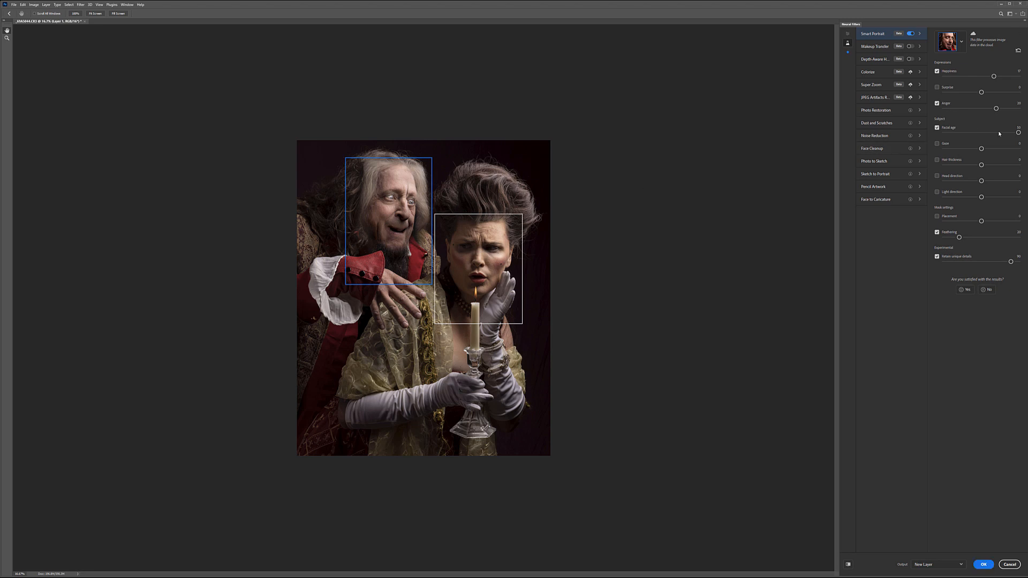
pyautogui.click(938, 87)
pyautogui.moveTo(982, 93); pyautogui.dragTo(998, 93)
# Enable hair thickness for the man, try both thinner and thicker extremes, and settle on about -33
pyautogui.click(937, 160)
pyautogui.moveTo(982, 165); pyautogui.dragTo(950, 165)
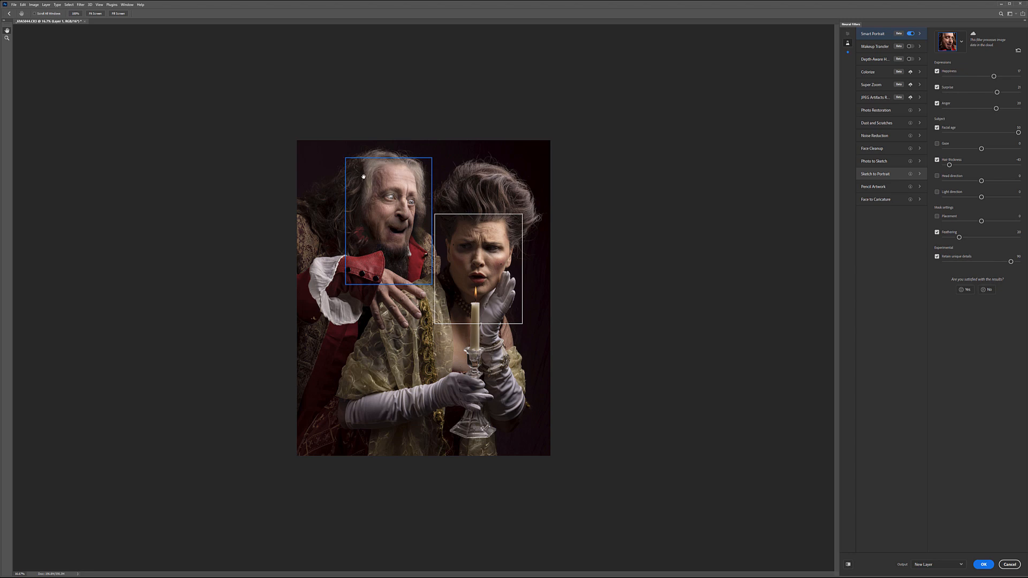
pyautogui.moveTo(951, 166); pyautogui.dragTo(1024, 167)
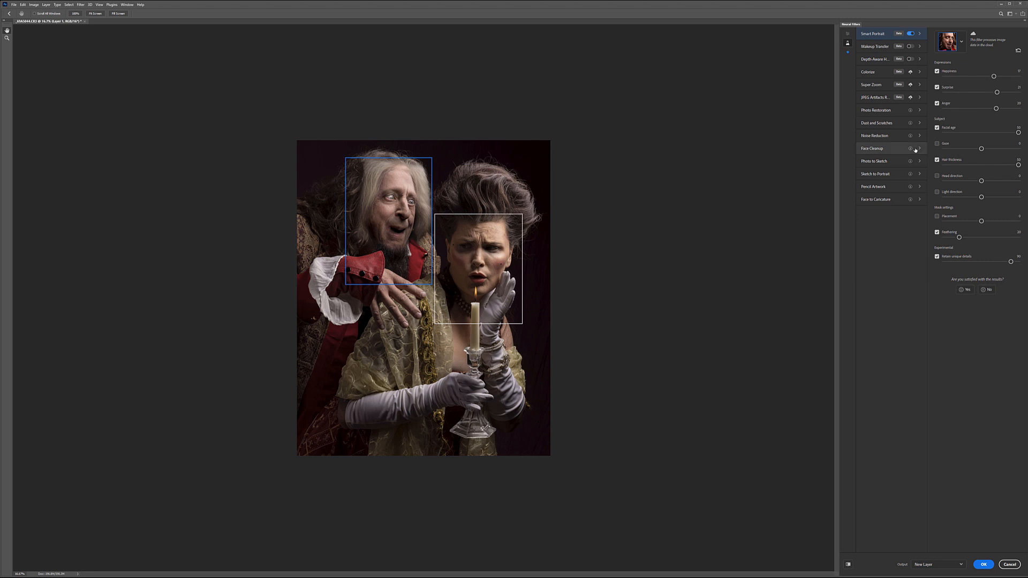
pyautogui.moveTo(1017, 165); pyautogui.dragTo(957, 166)
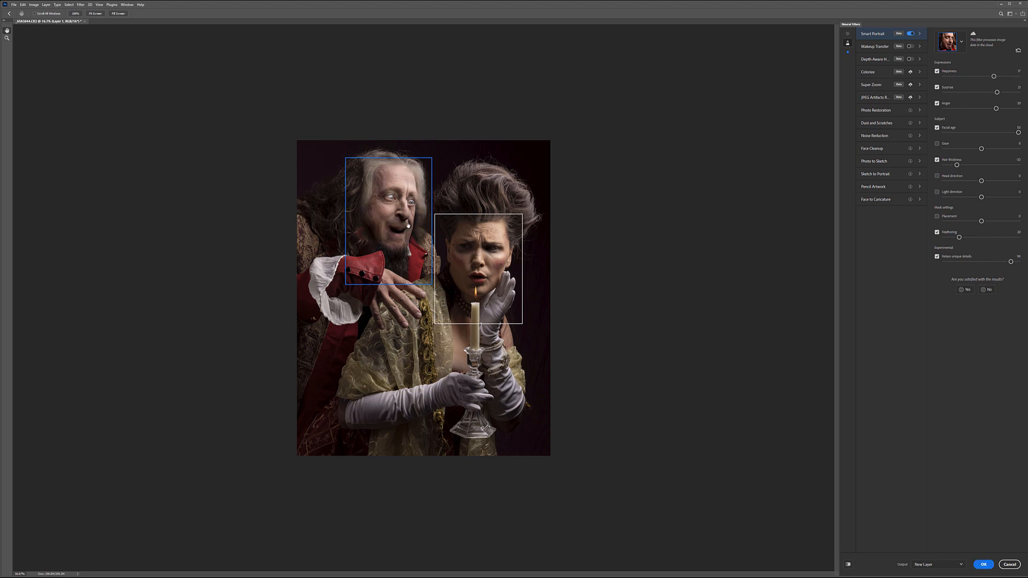
# Switch Smart Portrait to the woman's face, try a light direction of about -30, and turn that adjustment off
pyautogui.click(962, 41)
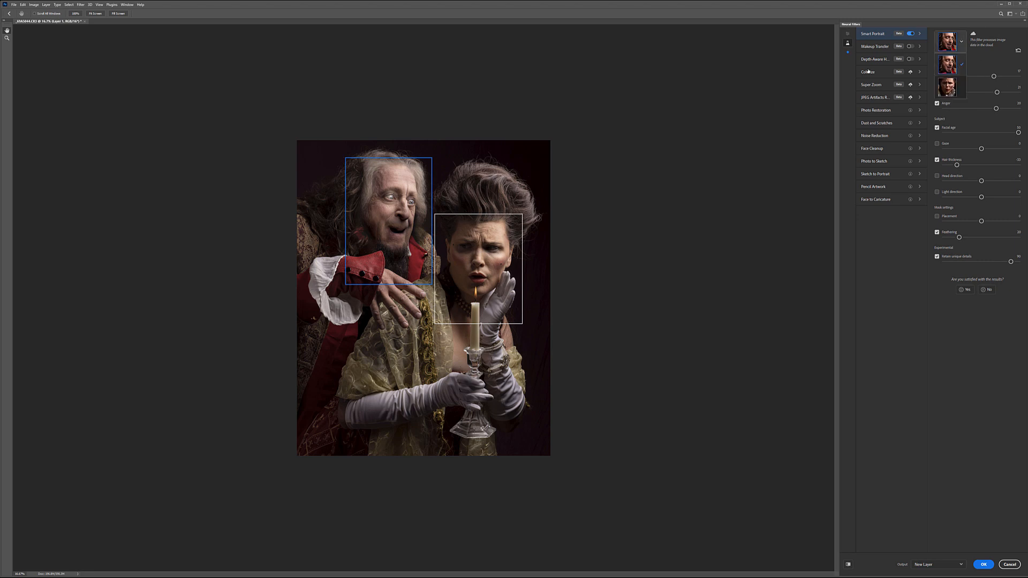
pyautogui.click(949, 87)
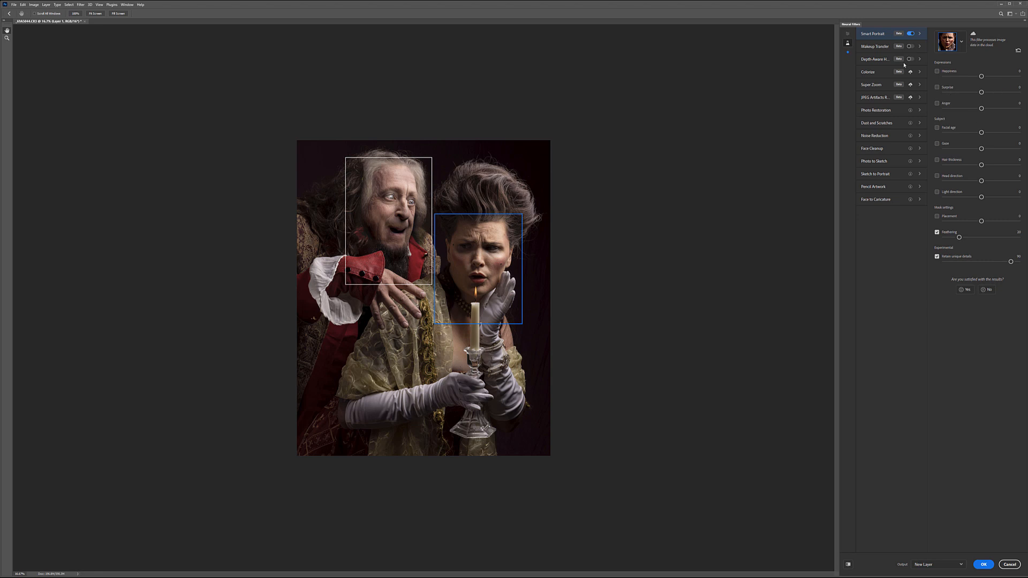
pyautogui.click(847, 36)
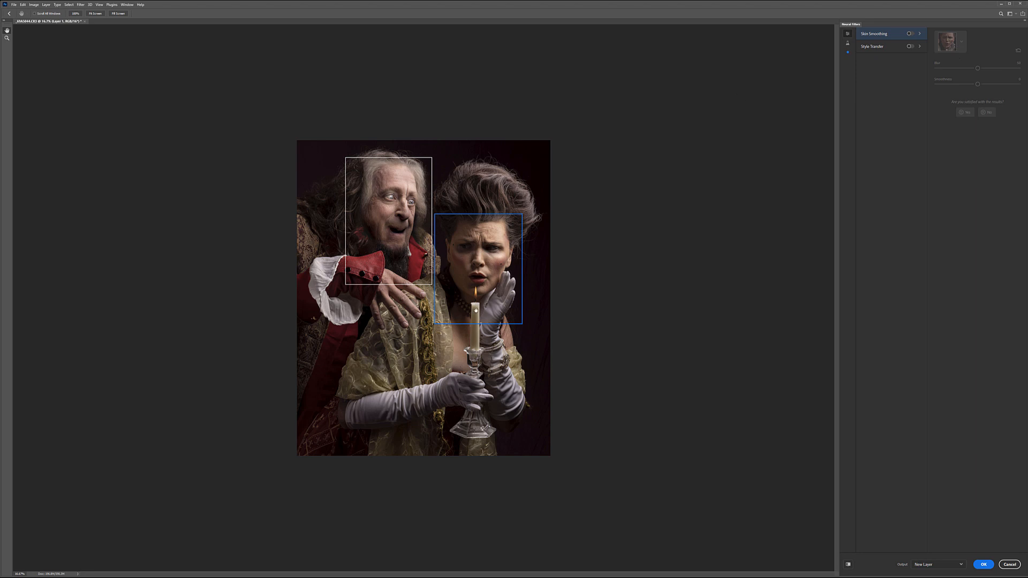
pyautogui.click(848, 43)
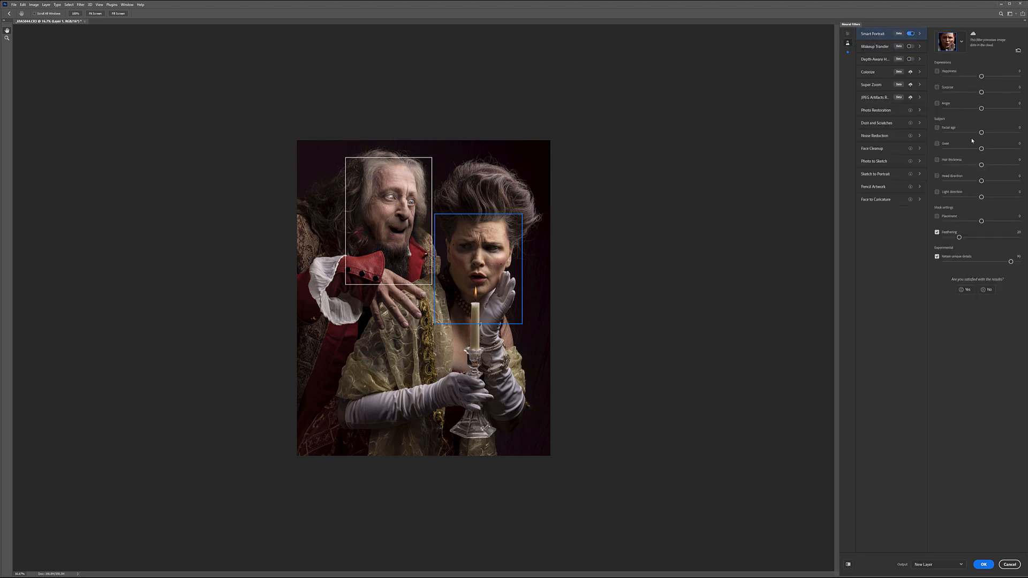
pyautogui.click(937, 192)
pyautogui.moveTo(983, 198); pyautogui.dragTo(958, 200)
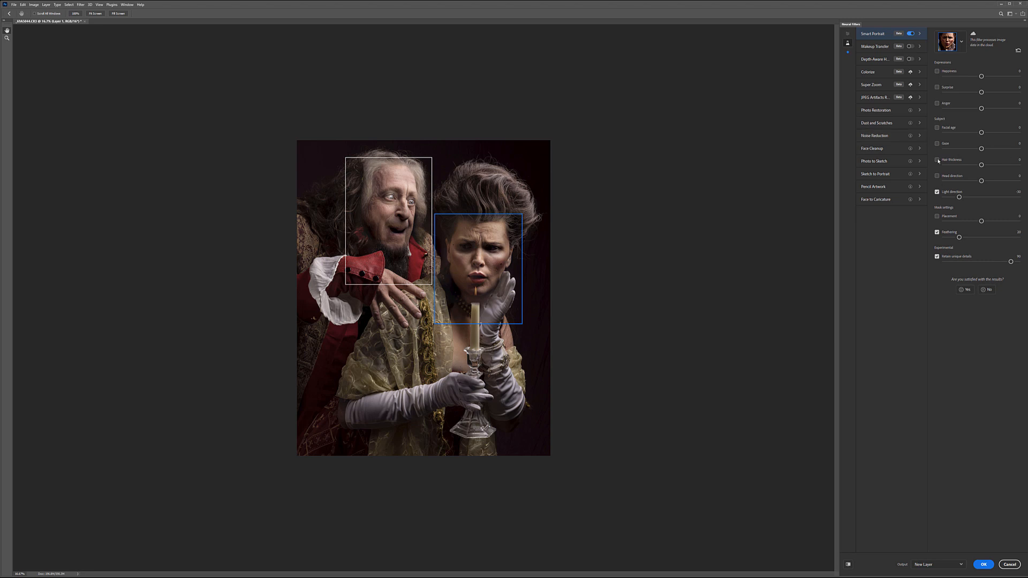
pyautogui.click(938, 192)
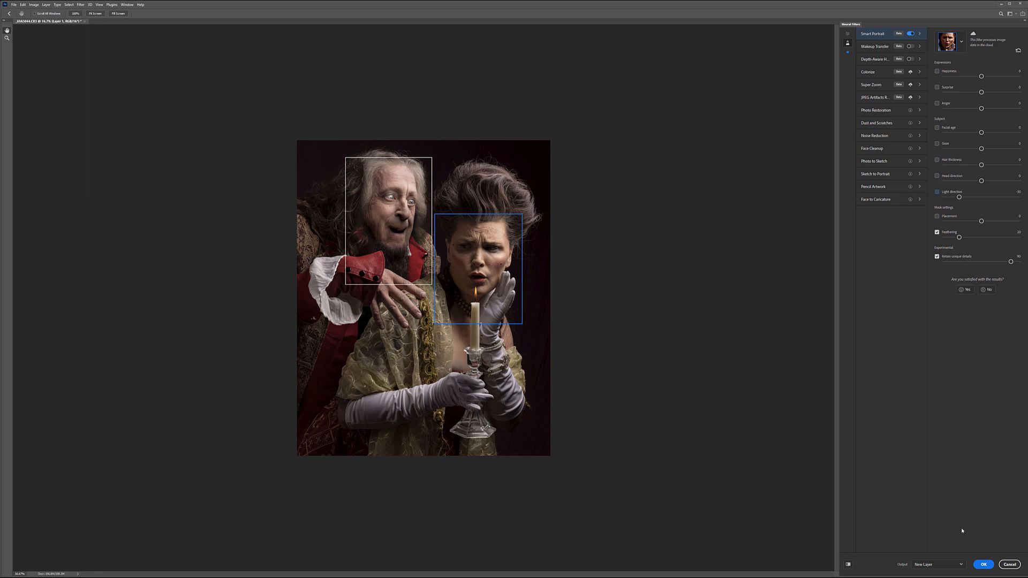
# Apply the neural filter to a new layer and compare it with the original by toggling the layer's visibility
pyautogui.click(984, 564)
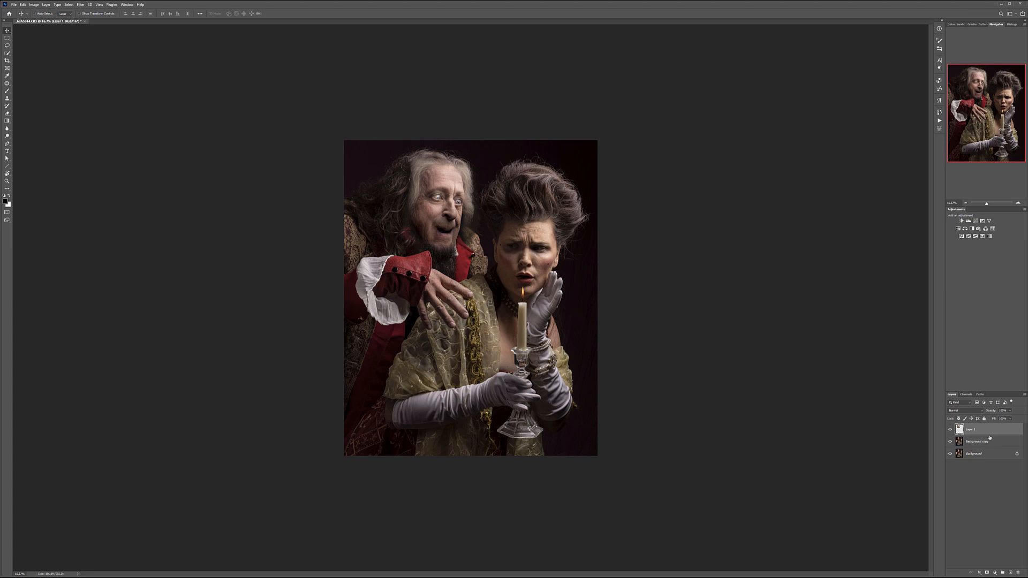
pyautogui.click(951, 430)
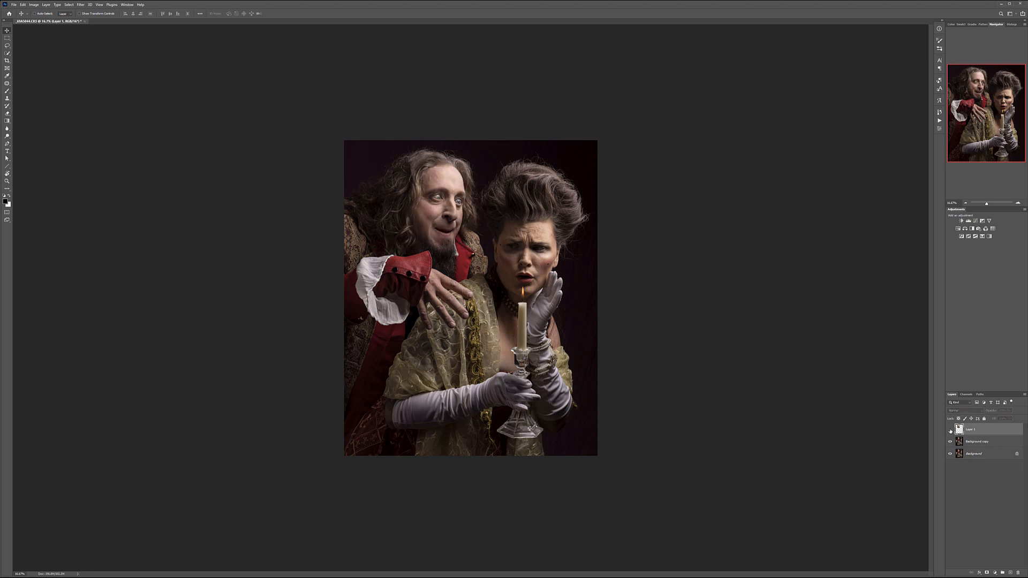
pyautogui.click(950, 430)
pyautogui.click(951, 430)
pyautogui.click(951, 430)
pyautogui.click(951, 430)
pyautogui.click(951, 430)
pyautogui.click(951, 430)
pyautogui.click(951, 431)
pyautogui.click(951, 431)
pyautogui.click(951, 430)
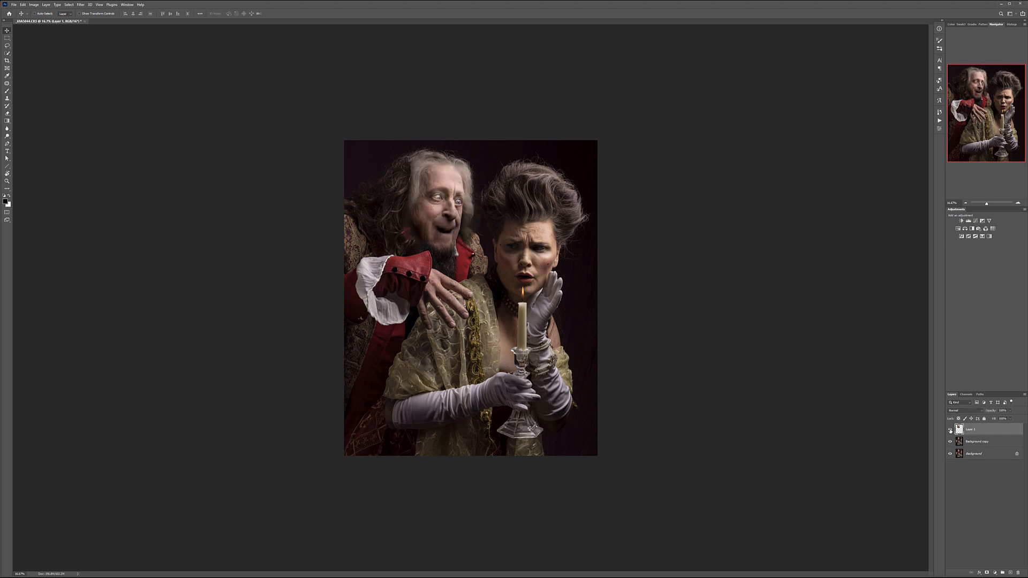
# Add a layer mask to Layer 1 and choose a brush preset, reducing its size for work on the man's face
pyautogui.click(986, 573)
pyautogui.click(8, 92)
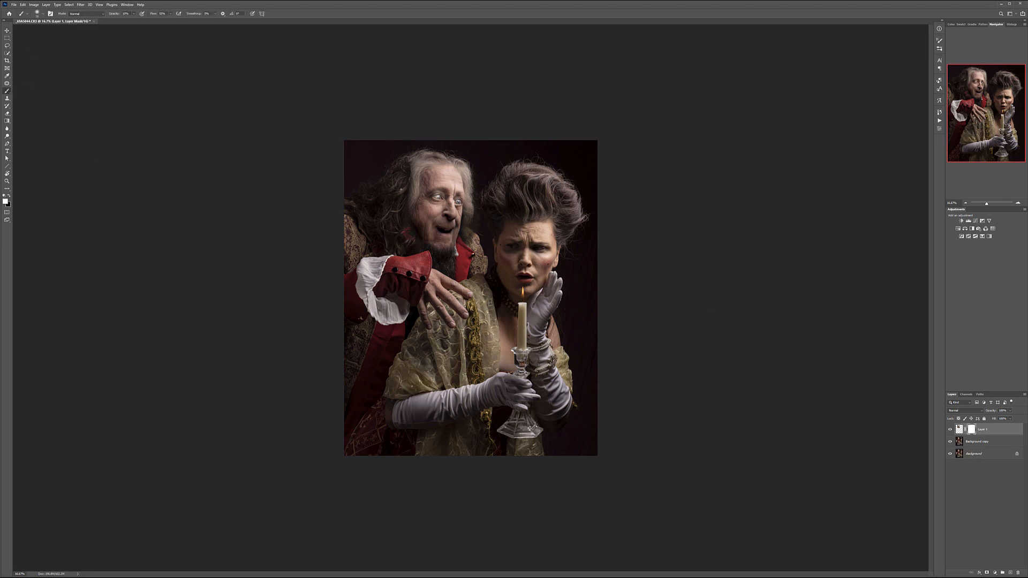
pyautogui.rightClick(403, 189)
pyautogui.click(413, 239)
pyautogui.click(335, 136)
pyautogui.scroll(10, 330, 131)
pyautogui.scroll(5, 471, 134)
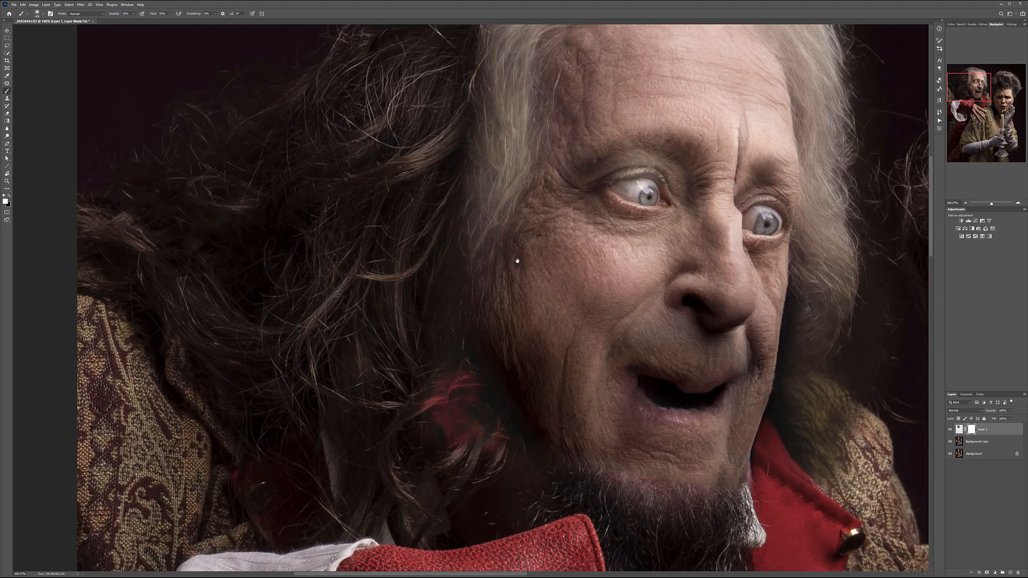
pyautogui.press('[')
pyautogui.press('[')
pyautogui.press('[')
pyautogui.press('[')
pyautogui.press('[')
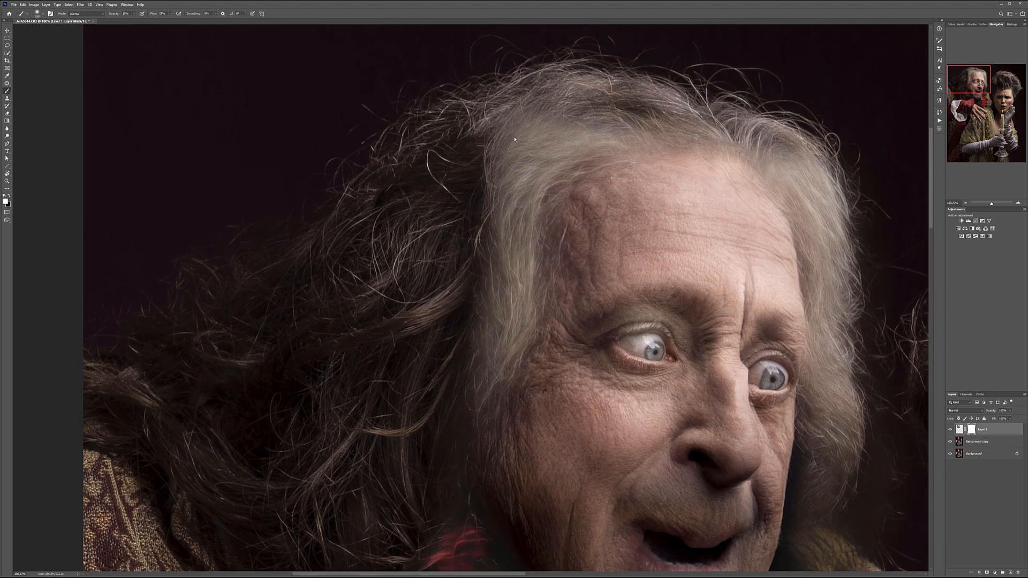
# Paint black on the mask along the man's chin to bring back the original beard hair and collar edge
pyautogui.press('x')
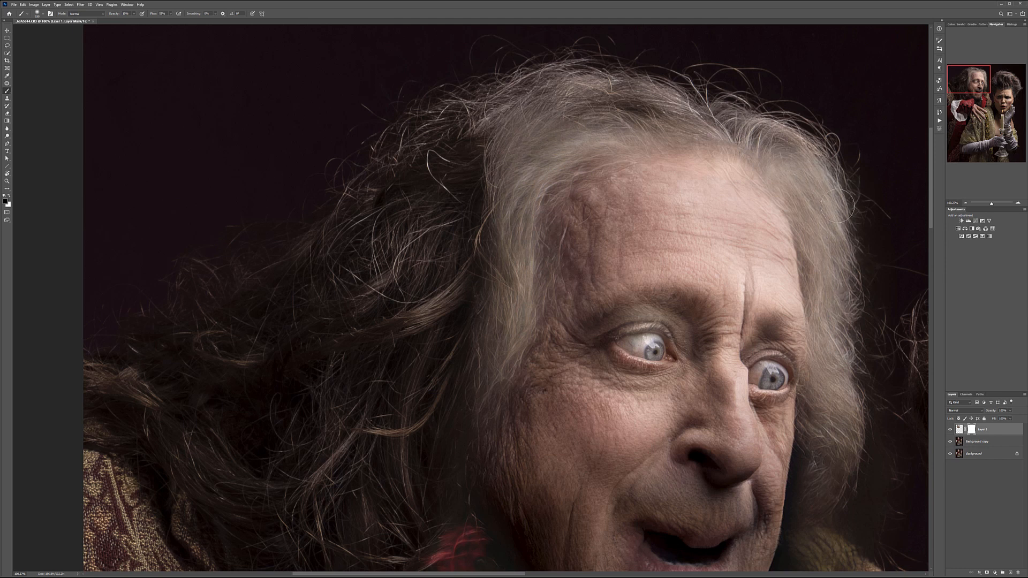
pyautogui.moveTo(869, 501)
pyautogui.mouseDown()
pyautogui.moveTo(707, 259)
pyautogui.moveTo(743, 270)
pyautogui.mouseUp()
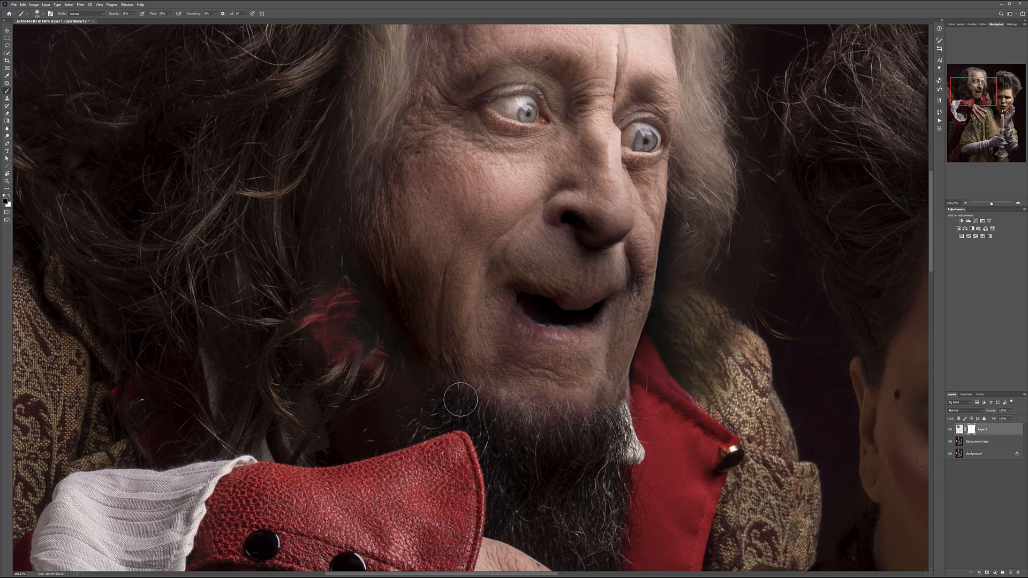
pyautogui.scroll(2, 485, 423)
pyautogui.scroll(3, 496, 444)
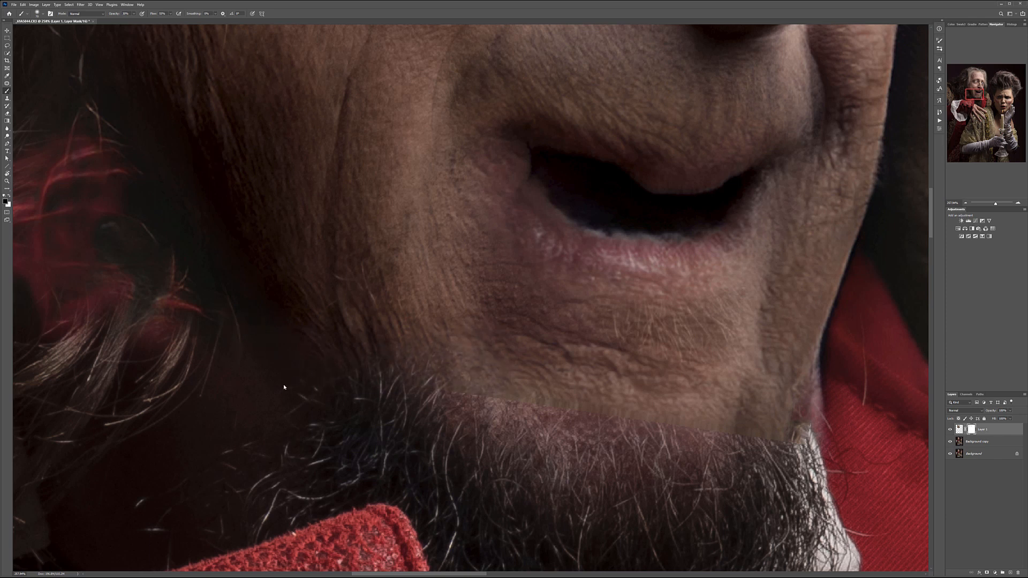
pyautogui.moveTo(475, 372)
pyautogui.mouseDown()
pyautogui.moveTo(614, 375)
pyautogui.moveTo(635, 368)
pyautogui.moveTo(577, 380)
pyautogui.moveTo(630, 342)
pyautogui.moveTo(679, 335)
pyautogui.mouseUp()
pyautogui.moveTo(624, 384); pyautogui.dragTo(596, 428)
pyautogui.moveTo(697, 371)
pyautogui.mouseDown()
pyautogui.moveTo(640, 429)
pyautogui.moveTo(696, 343)
pyautogui.moveTo(804, 423)
pyautogui.moveTo(812, 365)
pyautogui.mouseUp()
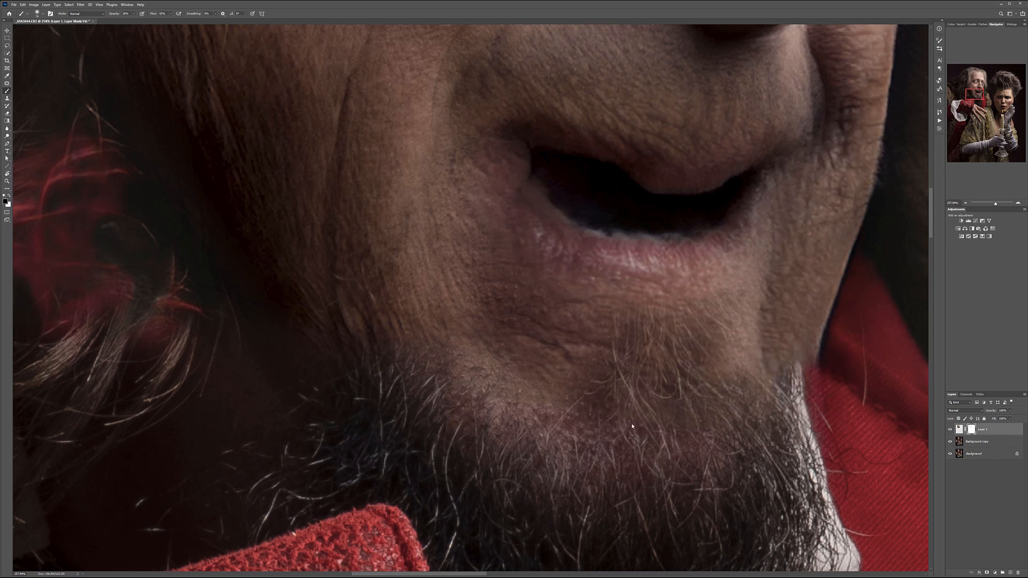
# Restore the aged jaw edge beside the collar with a small white brush, and switch back to a larger black brush
pyautogui.press('x')
pyautogui.press('[')
pyautogui.press('[')
pyautogui.press('[')
pyautogui.moveTo(786, 378)
pyautogui.mouseDown()
pyautogui.moveTo(806, 359)
pyautogui.moveTo(802, 404)
pyautogui.mouseUp()
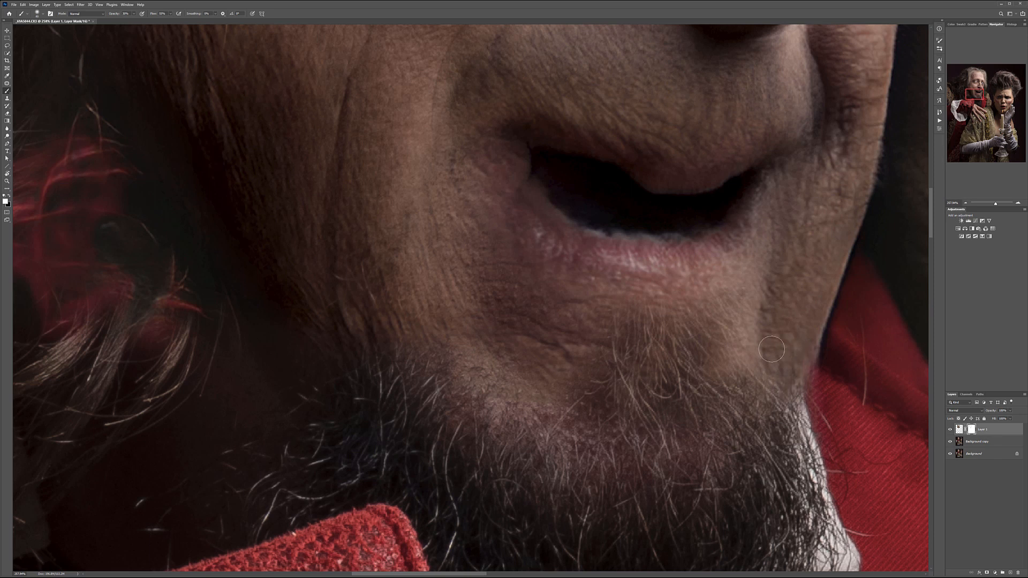
pyautogui.press('x')
pyautogui.press(']')
pyautogui.press(']')
pyautogui.press(']')
pyautogui.press(']')
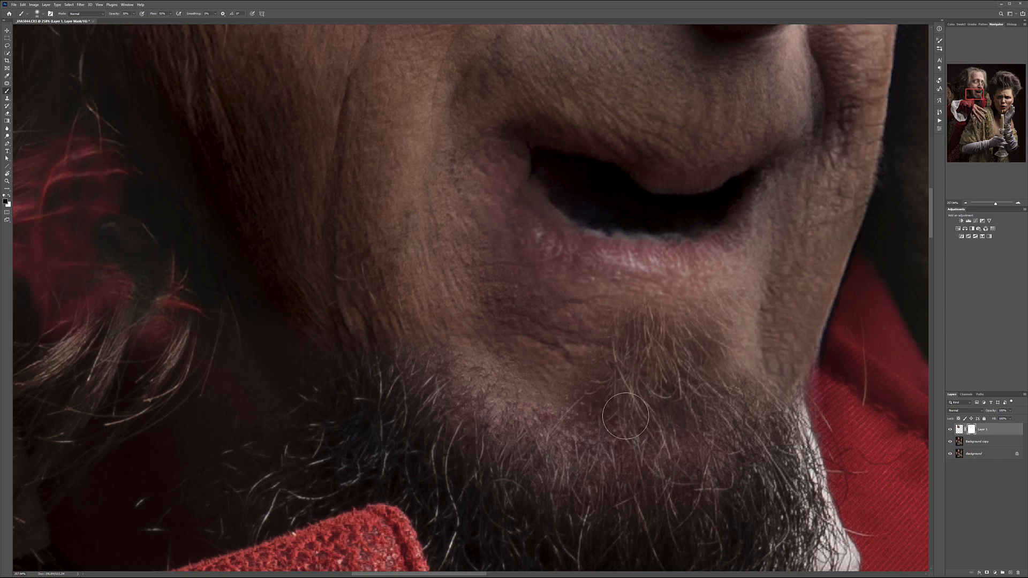
# Enlarge the brush, set its opacity to 10%, and mask out the red patch and blurred filter edges around the man's hair
pyautogui.scroll(-6, 625, 417)
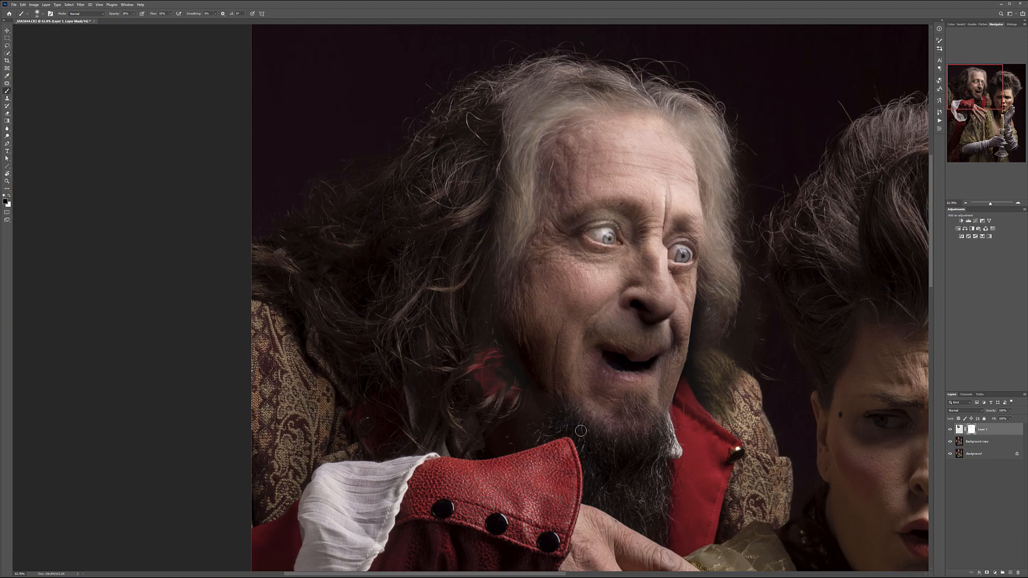
pyautogui.press(']')
pyautogui.press(']')
pyautogui.press(']')
pyautogui.press(']')
pyautogui.moveTo(469, 357)
pyautogui.mouseDown()
pyautogui.moveTo(481, 401)
pyautogui.moveTo(494, 383)
pyautogui.mouseUp()
pyautogui.hotkey('ctrl', 'z')
pyautogui.hotkey('ctrl', 'z')
pyautogui.hotkey('ctrl', 'z')
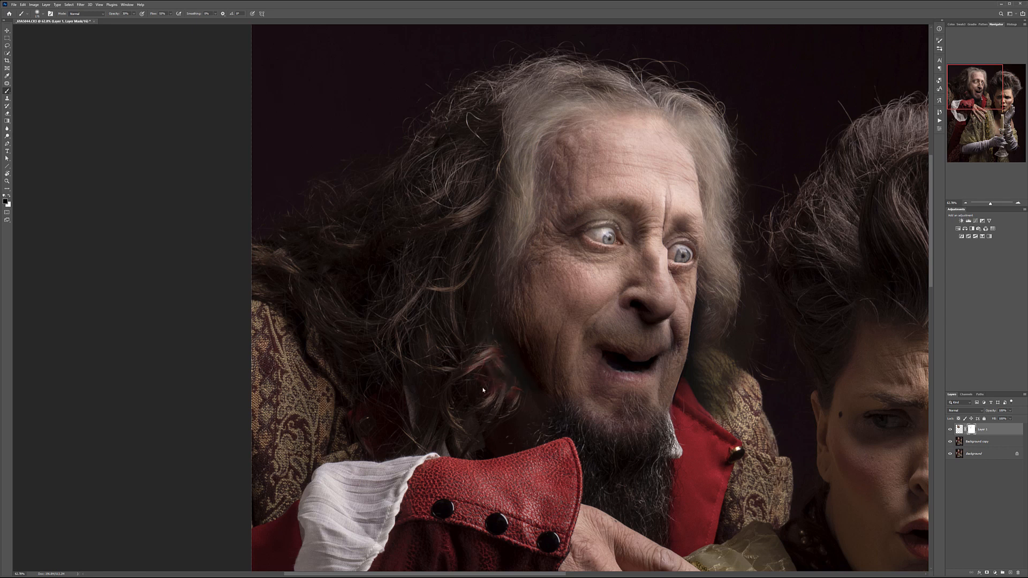
pyautogui.press('1')
pyautogui.moveTo(452, 351)
pyautogui.mouseDown()
pyautogui.moveTo(502, 289)
pyautogui.moveTo(485, 269)
pyautogui.moveTo(492, 248)
pyautogui.mouseUp()
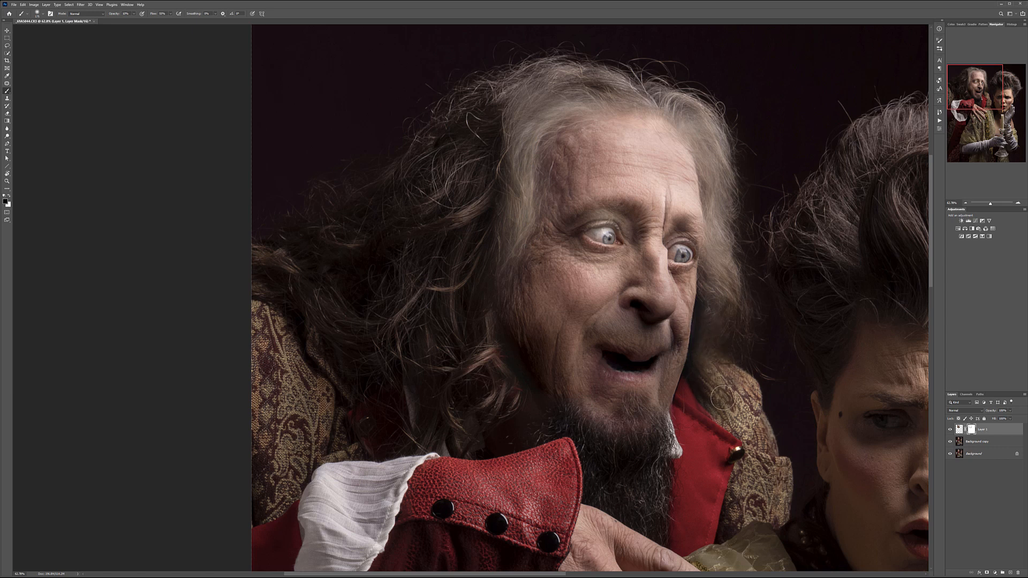
# Compare the masked ageing effect with the original by toggling Layer 1's visibility, and examine both faces up close
pyautogui.scroll(-5, 702, 397)
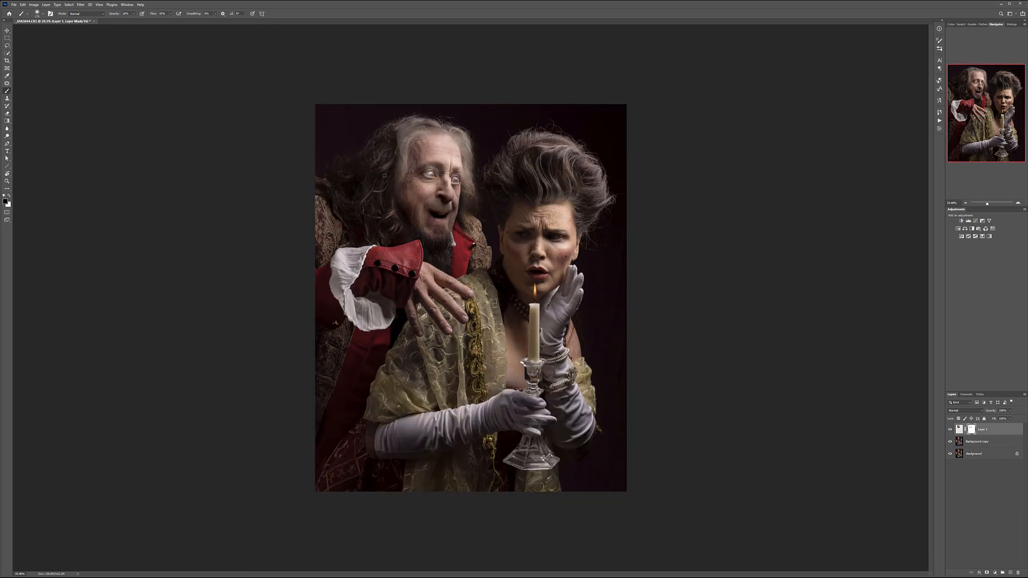
pyautogui.click(950, 429)
pyautogui.click(951, 430)
pyautogui.click(951, 429)
pyautogui.click(950, 429)
pyautogui.click(951, 429)
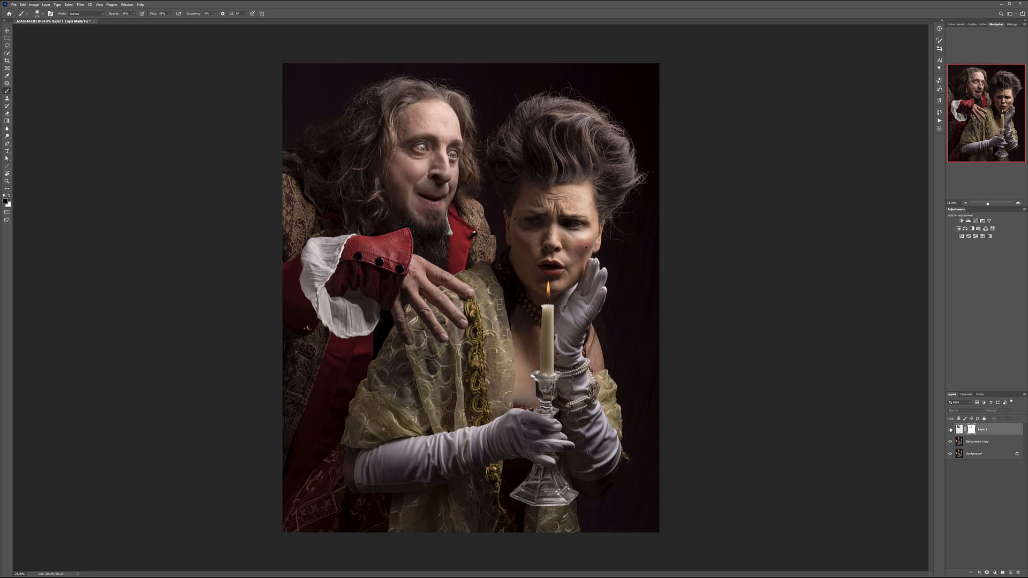
pyautogui.click(951, 429)
pyautogui.click(951, 429)
pyautogui.click(950, 430)
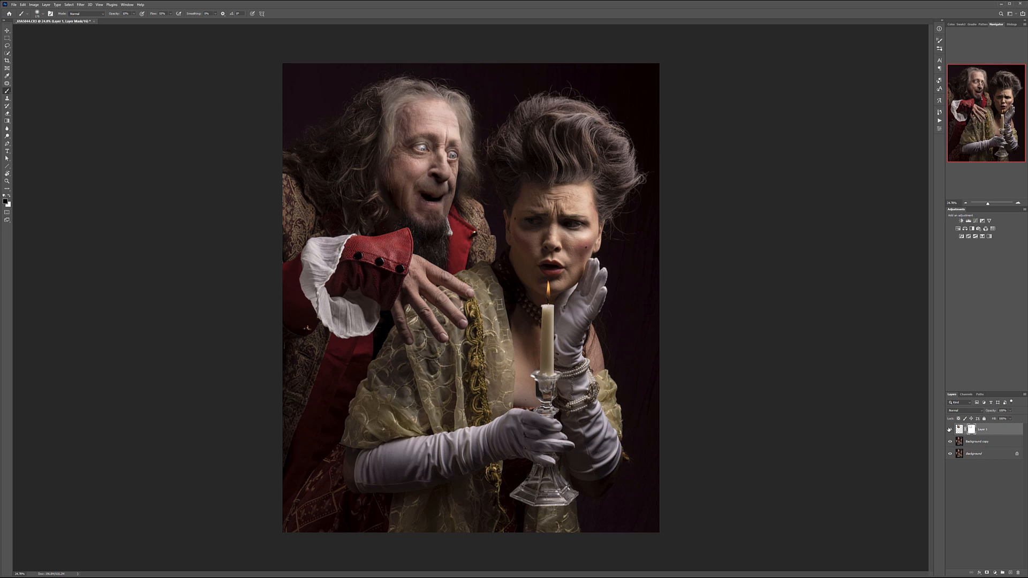
pyautogui.scroll(-5, 436, 211)
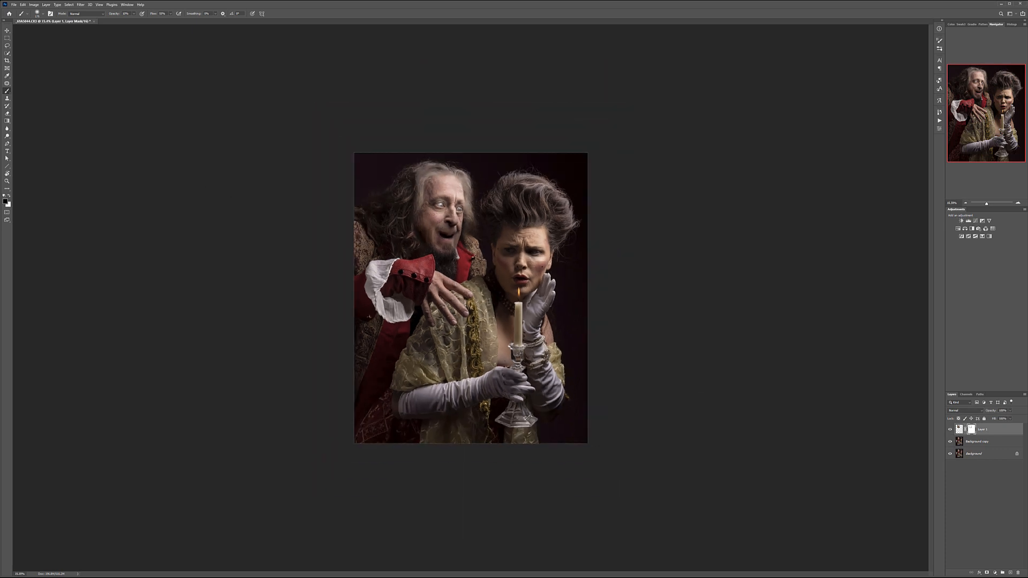
pyautogui.scroll(5, 466, 292)
pyautogui.scroll(2, 645, 195)
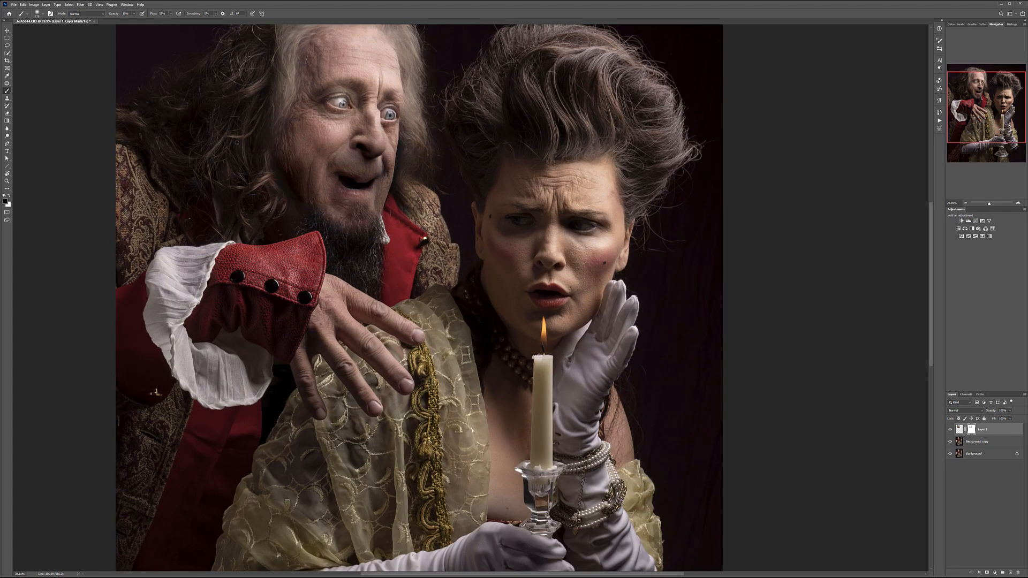
pyautogui.moveTo(335, 173); pyautogui.dragTo(376, 192)
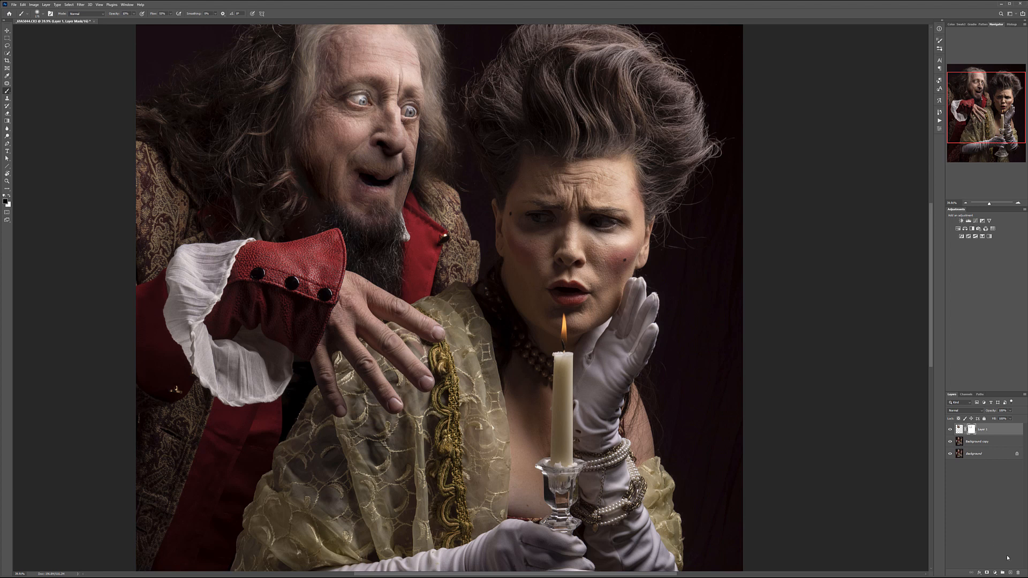
# Delete the Background copy layer and stamp all visible layers into a new merged layer above Layer 1
pyautogui.click(990, 443)
pyautogui.press('Delete')
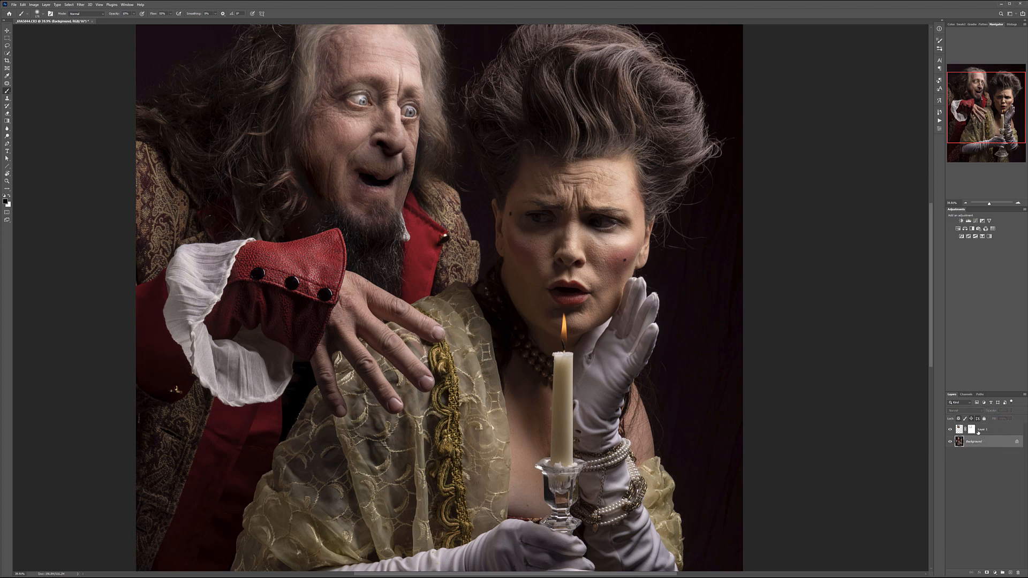
pyautogui.click(992, 433)
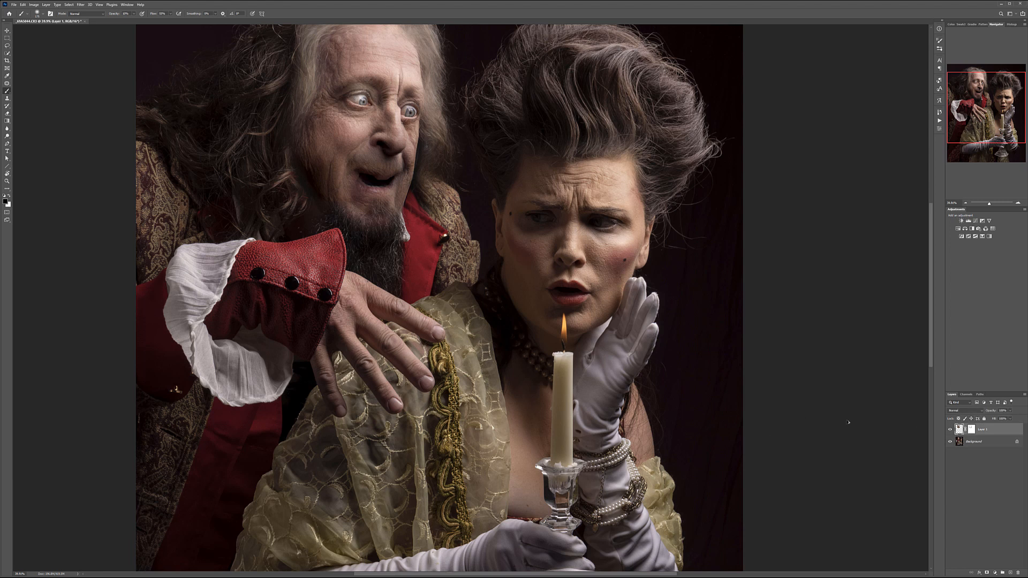
pyautogui.hotkey('ctrl', 'shift', 'alt', 'e')
# Target Layer 1's mask with a smaller brush and hide the merged smooth layer above it
pyautogui.click(973, 443)
pyautogui.scroll(5, 408, 101)
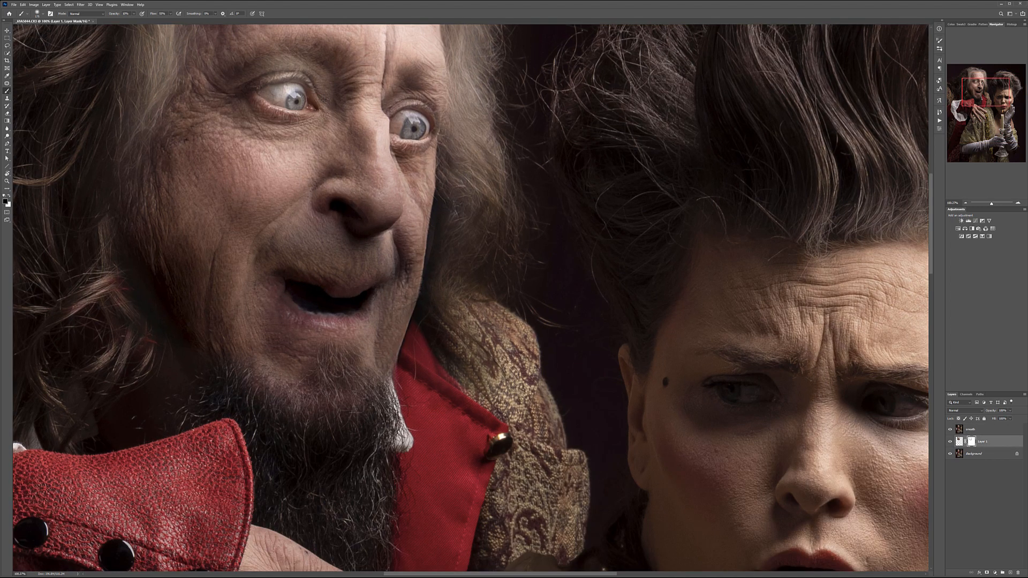
pyautogui.scroll(4, 320, 99)
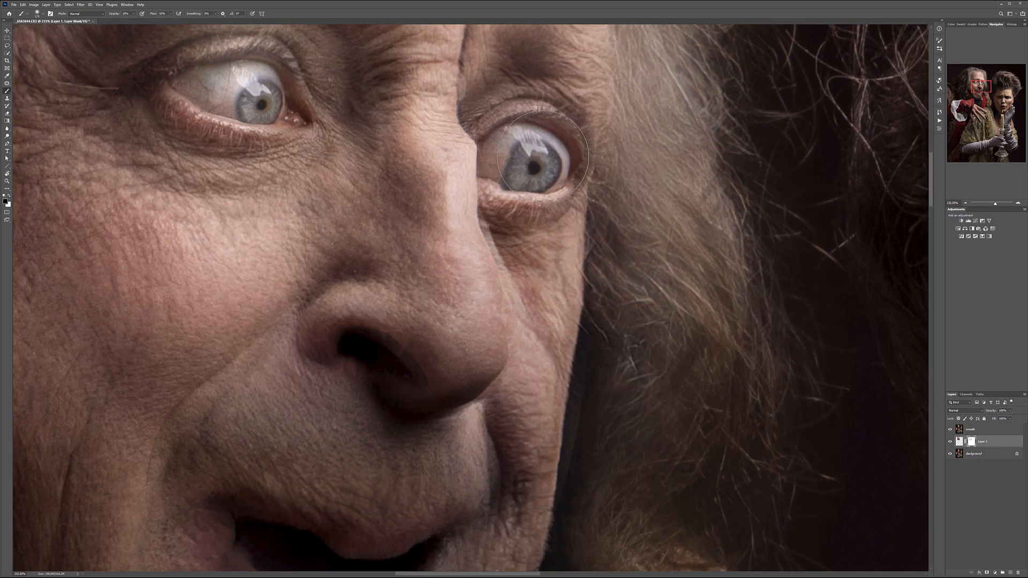
pyautogui.press('[')
pyautogui.press('[')
pyautogui.press('[')
pyautogui.press('[')
pyautogui.press('[')
pyautogui.press('[')
pyautogui.click(950, 429)
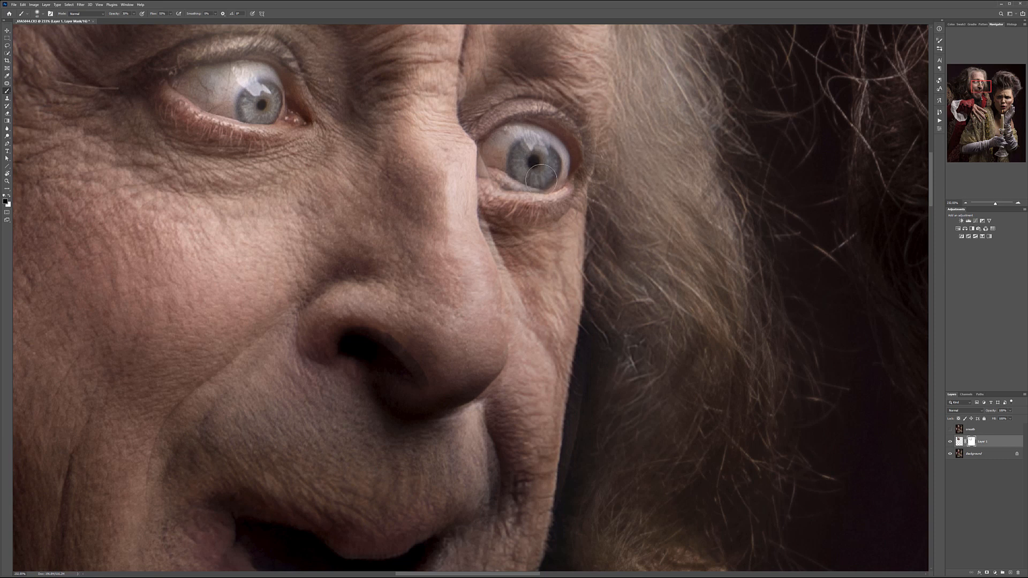
# Paint the man's eye beside the nose back to the original on Layer 1's mask, correcting overpainted edges with white
pyautogui.moveTo(515, 140)
pyautogui.mouseDown()
pyautogui.moveTo(506, 155)
pyautogui.moveTo(520, 162)
pyautogui.mouseUp()
pyautogui.scroll(5, 465, 150)
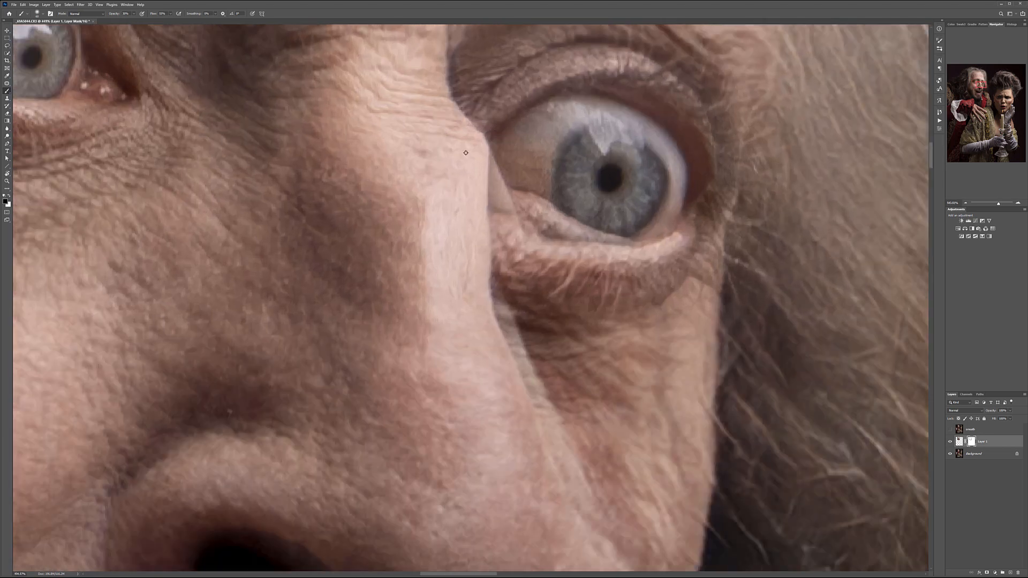
pyautogui.scroll(-3, 528, 187)
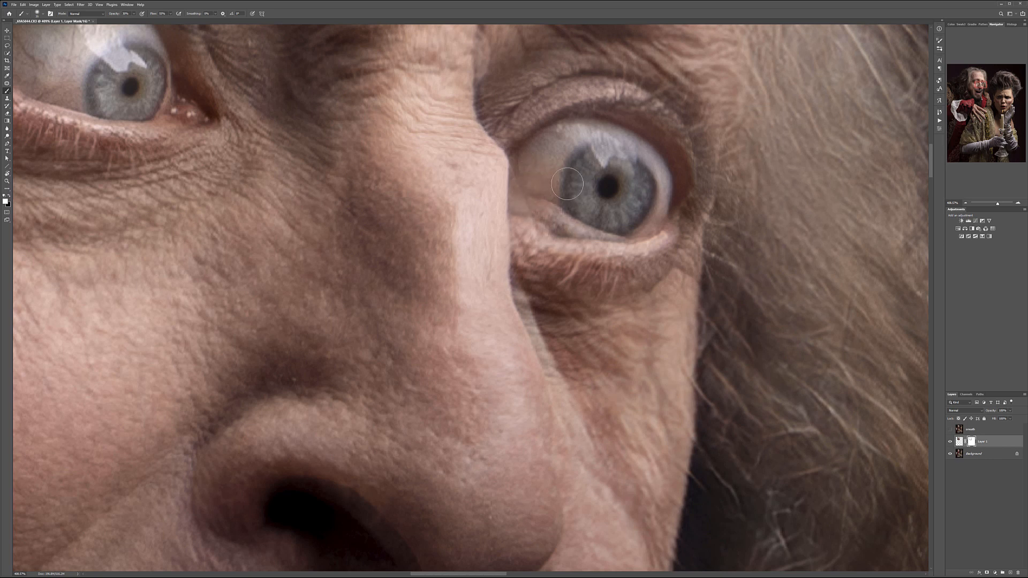
pyautogui.moveTo(580, 149); pyautogui.dragTo(763, 199)
pyautogui.moveTo(325, 142)
pyautogui.mouseDown()
pyautogui.moveTo(530, 231)
pyautogui.moveTo(486, 205)
pyautogui.moveTo(513, 230)
pyautogui.moveTo(526, 226)
pyautogui.moveTo(488, 199)
pyautogui.moveTo(522, 184)
pyautogui.moveTo(538, 224)
pyautogui.moveTo(486, 230)
pyautogui.moveTo(543, 217)
pyautogui.moveTo(512, 209)
pyautogui.mouseUp()
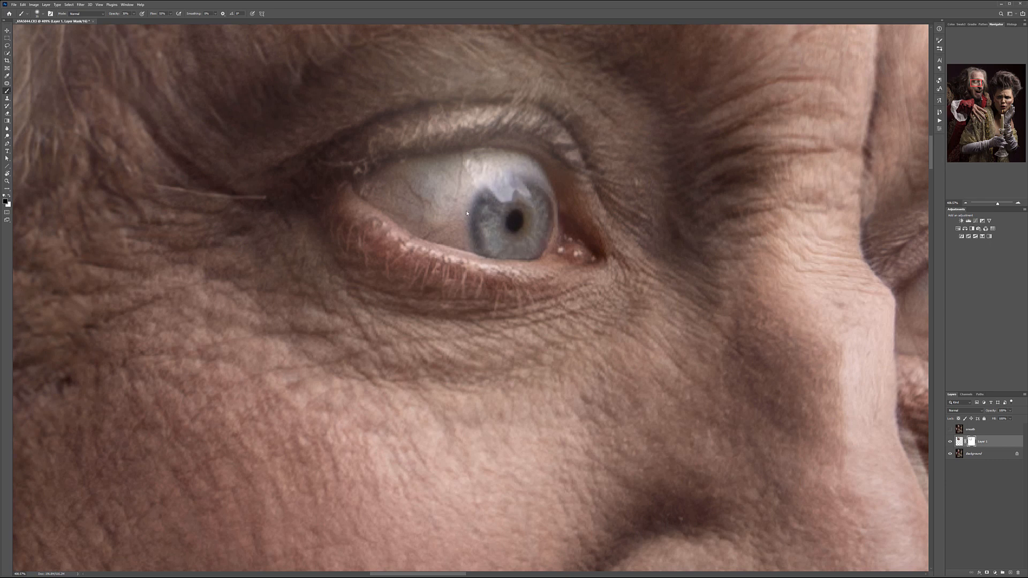
# Paint black on Layer 1's mask over the irises and whites of both of the man's eyes to reveal the original eyes
pyautogui.moveTo(437, 187)
pyautogui.mouseDown()
pyautogui.moveTo(522, 182)
pyautogui.moveTo(511, 206)
pyautogui.moveTo(534, 214)
pyautogui.mouseUp()
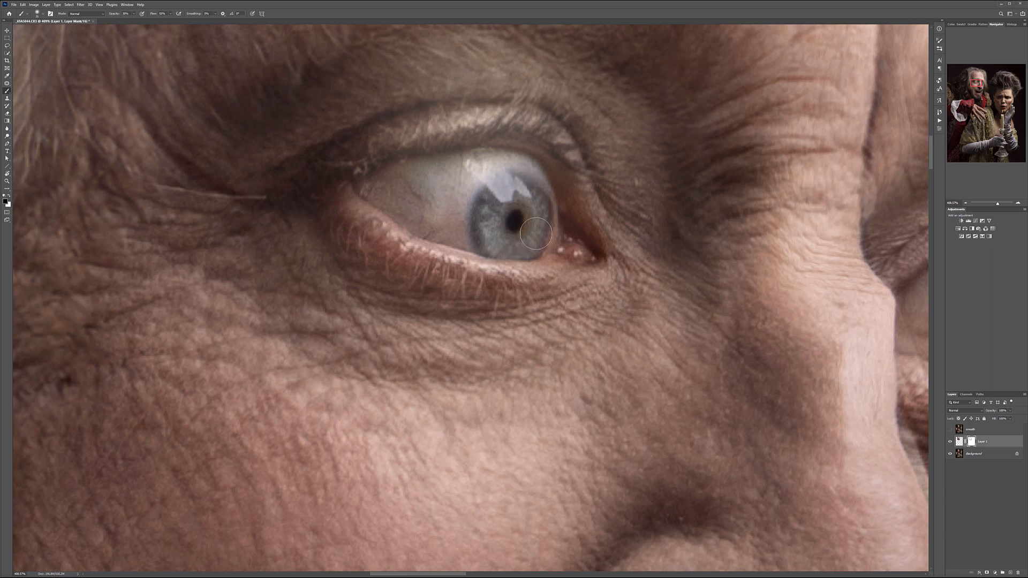
pyautogui.moveTo(742, 328); pyautogui.dragTo(15, 228)
pyautogui.moveTo(303, 202)
pyautogui.mouseDown()
pyautogui.moveTo(257, 191)
pyautogui.moveTo(259, 181)
pyautogui.moveTo(234, 191)
pyautogui.moveTo(303, 209)
pyautogui.mouseUp()
pyautogui.moveTo(238, 224)
pyautogui.mouseDown()
pyautogui.moveTo(254, 221)
pyautogui.moveTo(233, 214)
pyautogui.moveTo(292, 256)
pyautogui.moveTo(277, 203)
pyautogui.mouseUp()
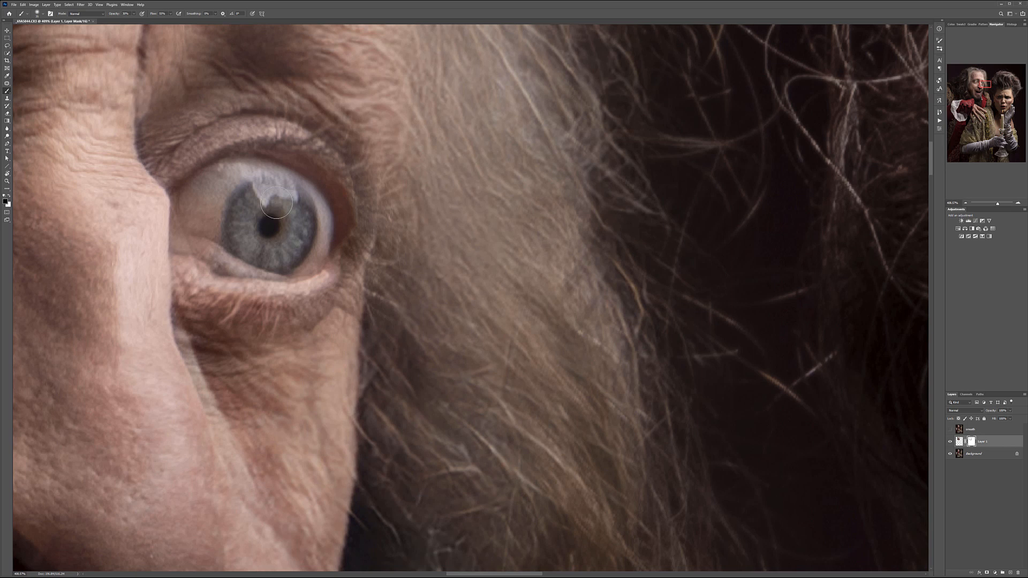
pyautogui.scroll(-5, 276, 203)
pyautogui.scroll(-6, 283, 227)
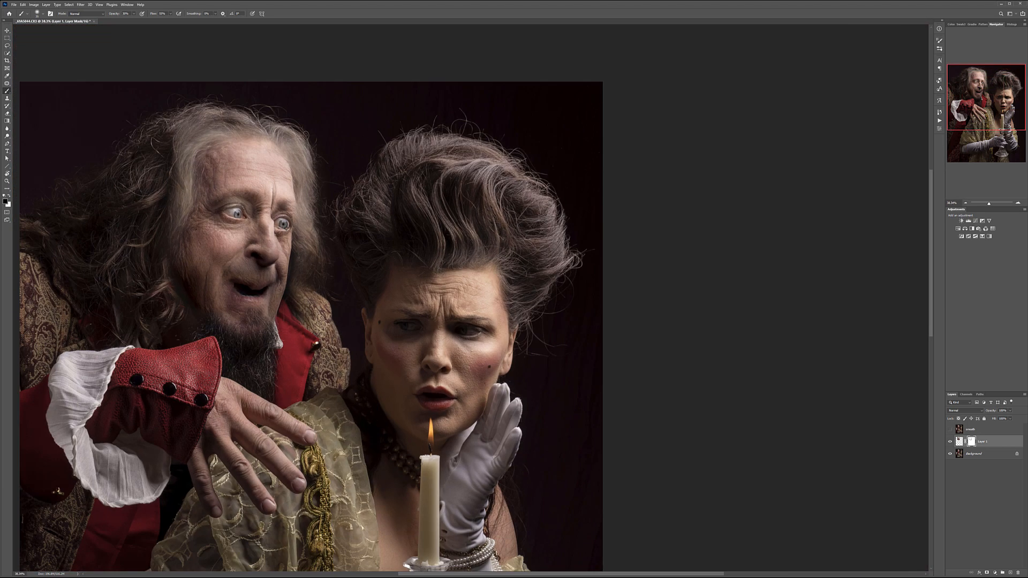
pyautogui.moveTo(224, 233); pyautogui.dragTo(358, 249)
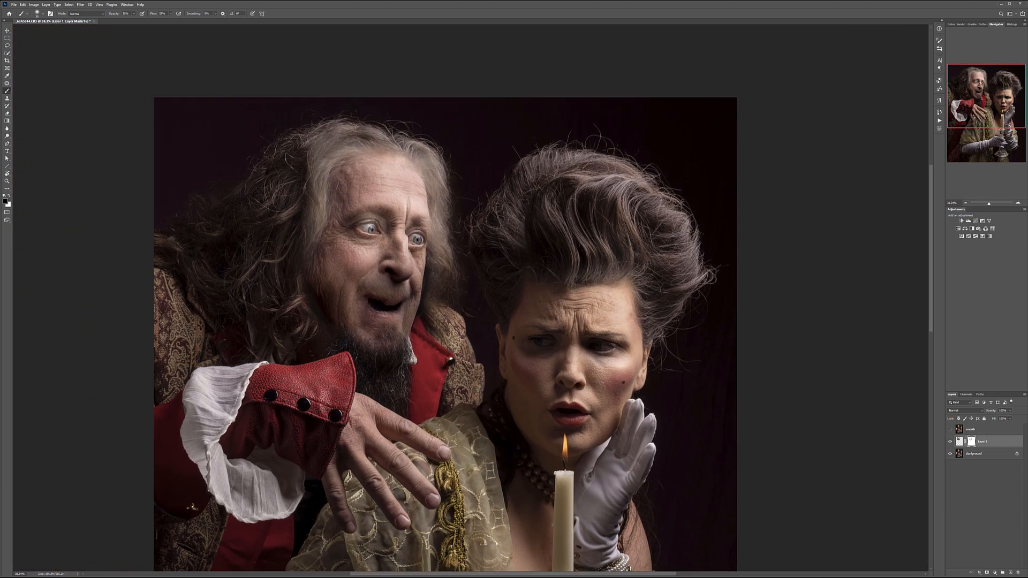
pyautogui.scroll(-2, 363, 240)
pyautogui.scroll(1, 646, 232)
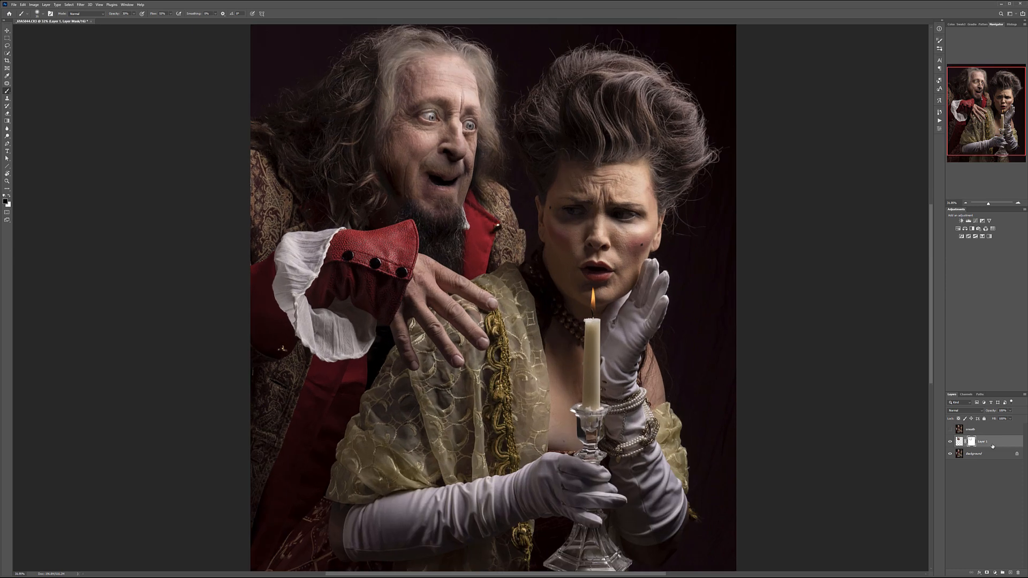
# Show and select the smooth layer and apply the Dust & Scratches filter to it
pyautogui.click(973, 431)
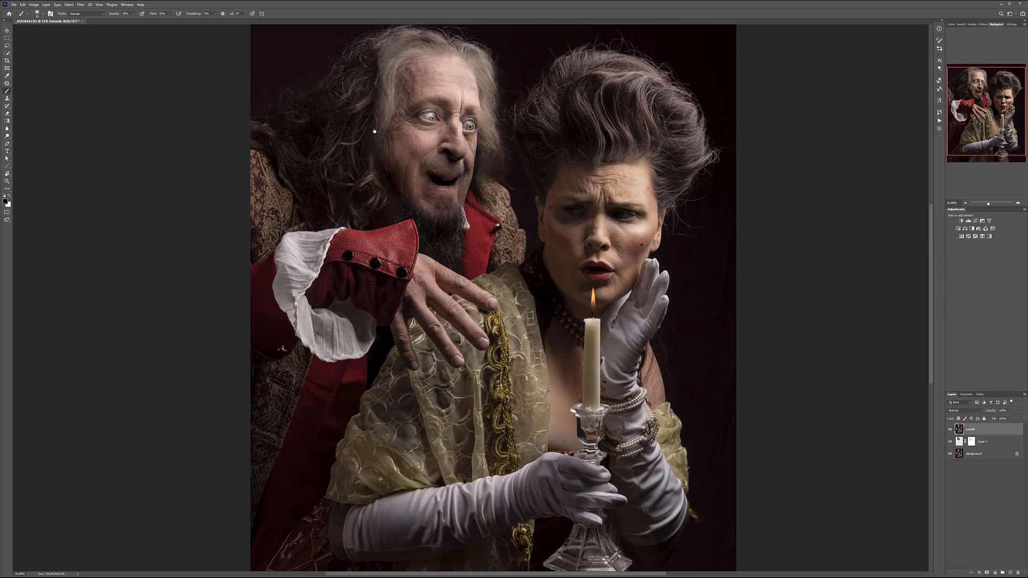
pyautogui.click(79, 4)
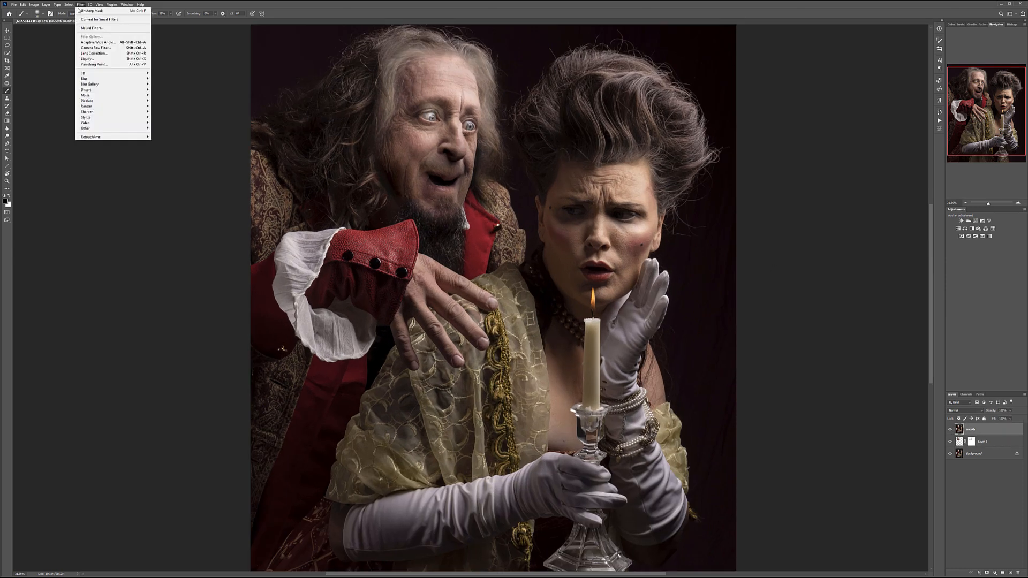
pyautogui.moveTo(140, 95)
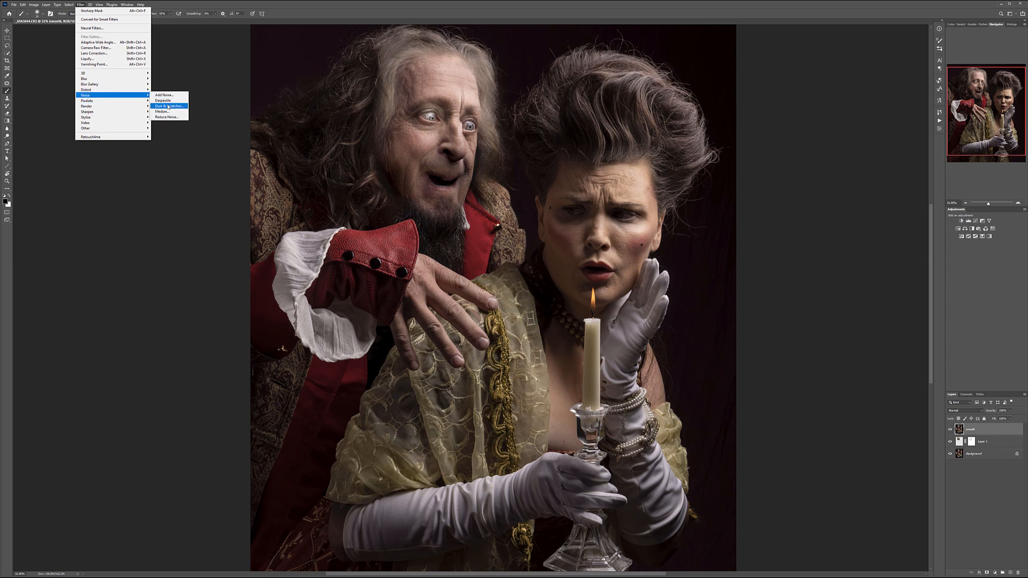
pyautogui.click(168, 106)
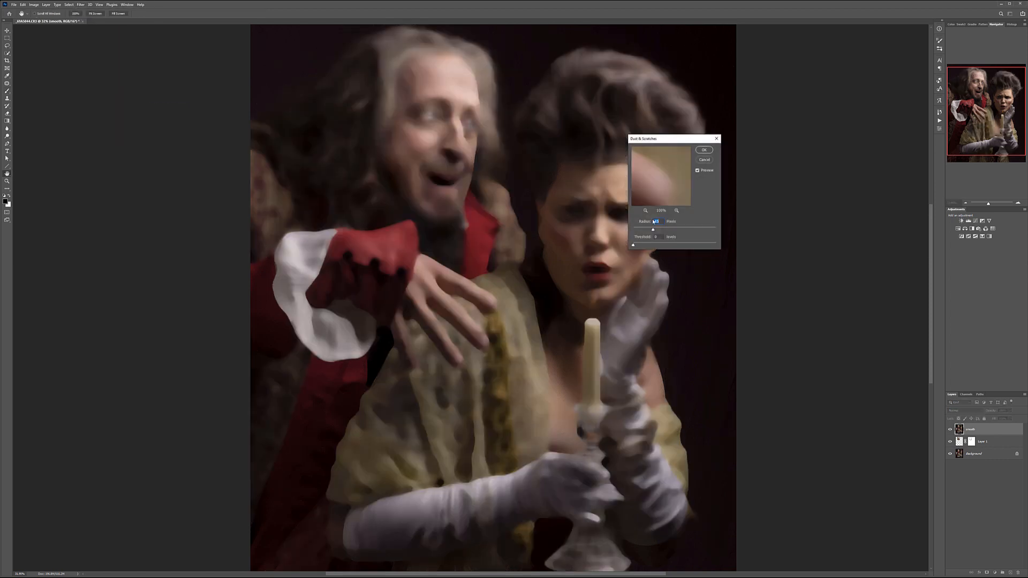
pyautogui.click(704, 150)
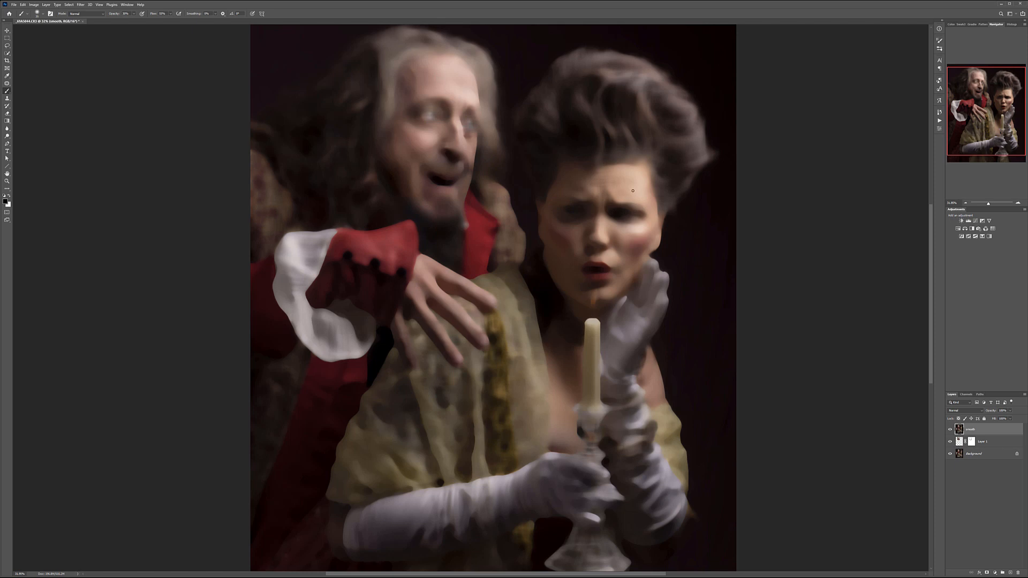
# Hide the smooth layer behind a black mask and prepare a smaller soft round brush at 10% opacity
pyautogui.keyDown('alt'); pyautogui.click(987, 573); pyautogui.keyUp('alt')
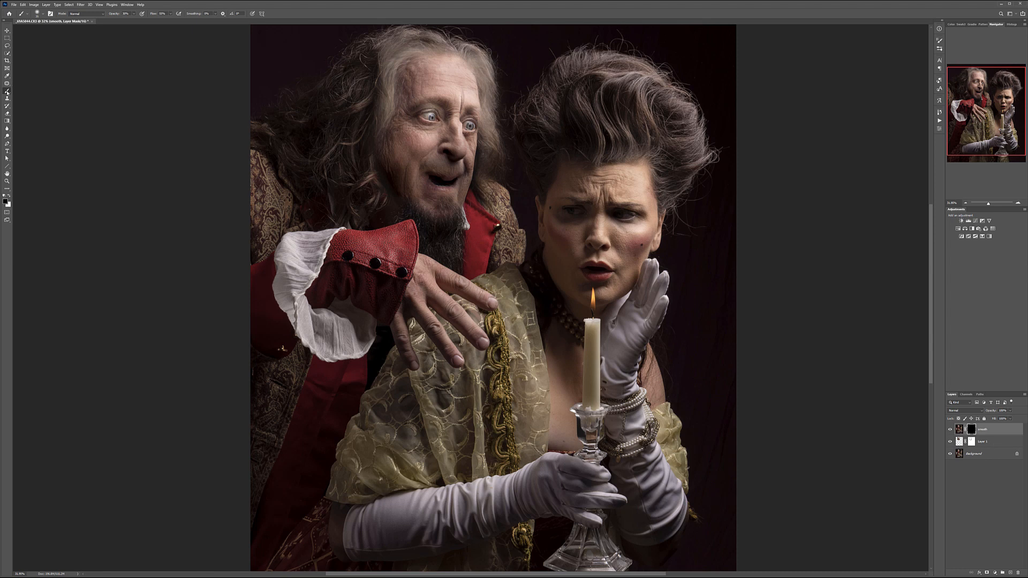
pyautogui.rightClick(442, 166)
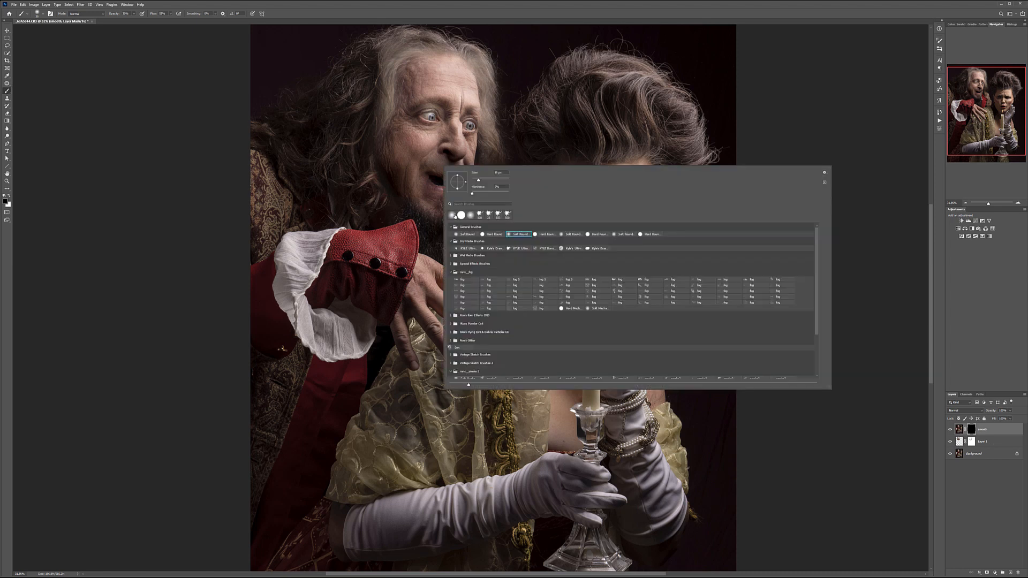
pyautogui.click(210, 194)
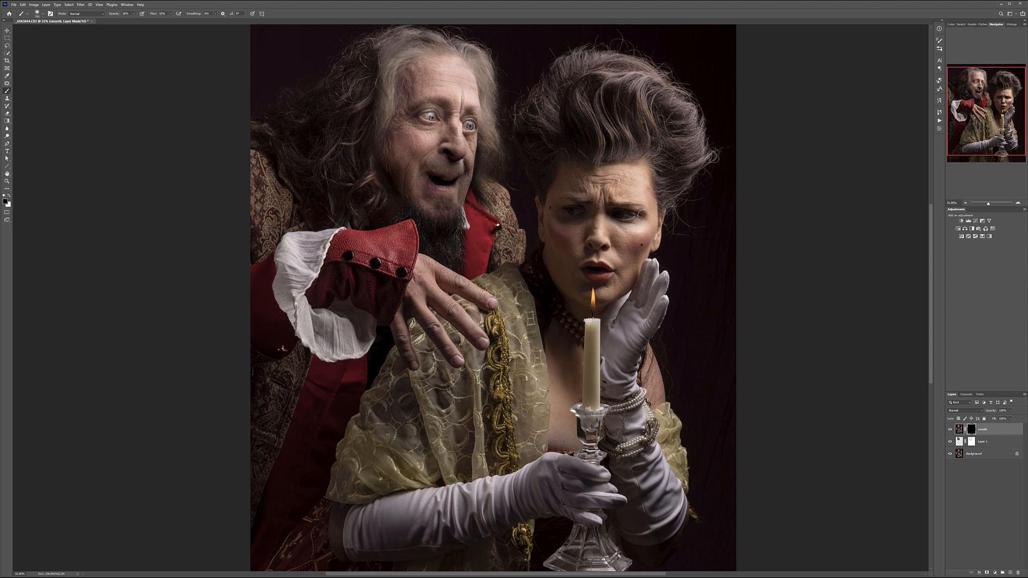
pyautogui.press('1')
pyautogui.scroll(10, 627, 208)
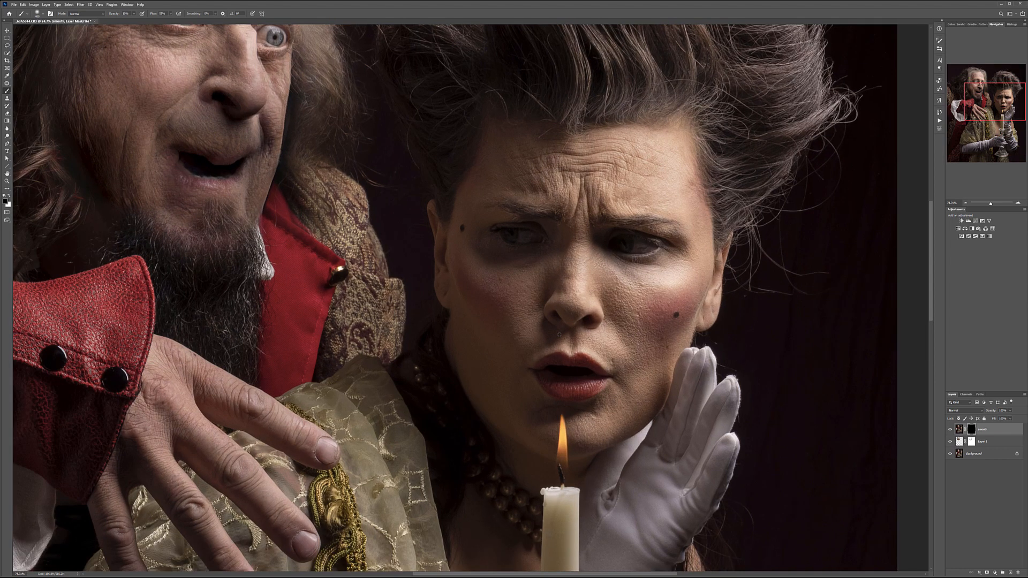
pyautogui.press('[')
pyautogui.press('[')
pyautogui.press('[')
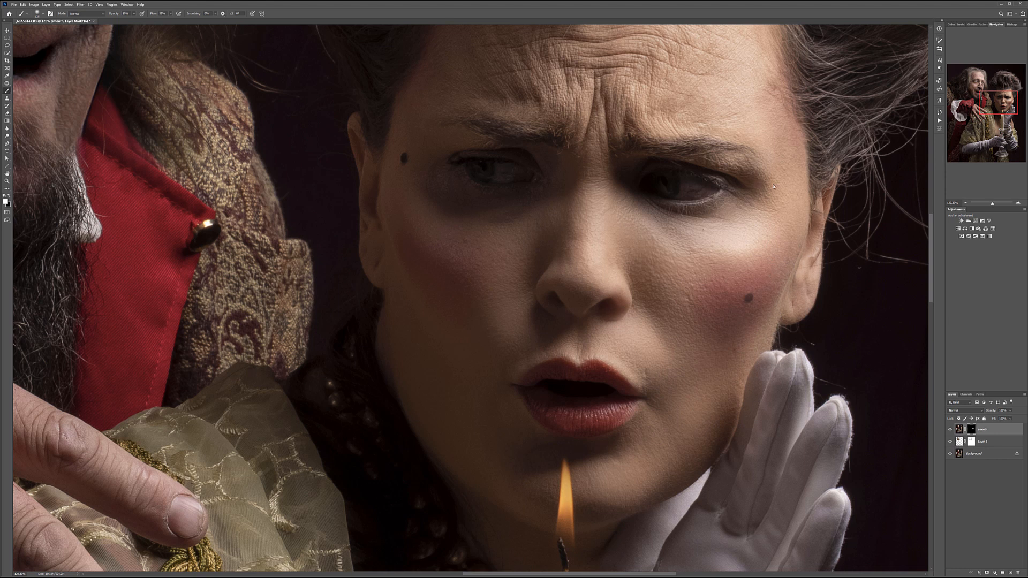
# Paint white on the smooth layer's mask to soften the skin on the woman's face and chest
pyautogui.moveTo(753, 99); pyautogui.dragTo(781, 202)
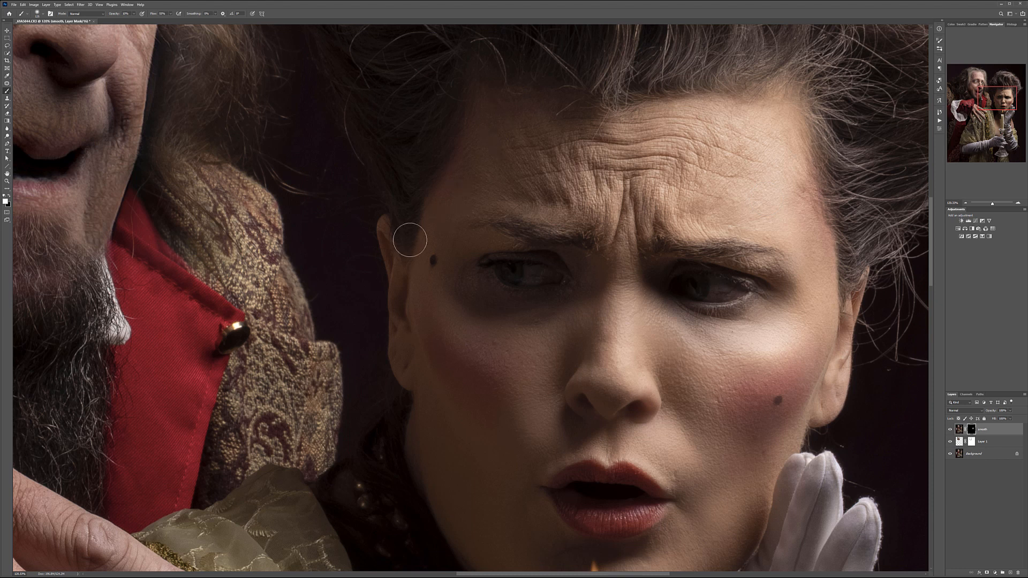
pyautogui.moveTo(461, 305)
pyautogui.mouseDown()
pyautogui.moveTo(402, 127)
pyautogui.moveTo(439, 213)
pyautogui.moveTo(584, 48)
pyautogui.mouseUp()
pyautogui.moveTo(545, 310); pyautogui.dragTo(520, 268)
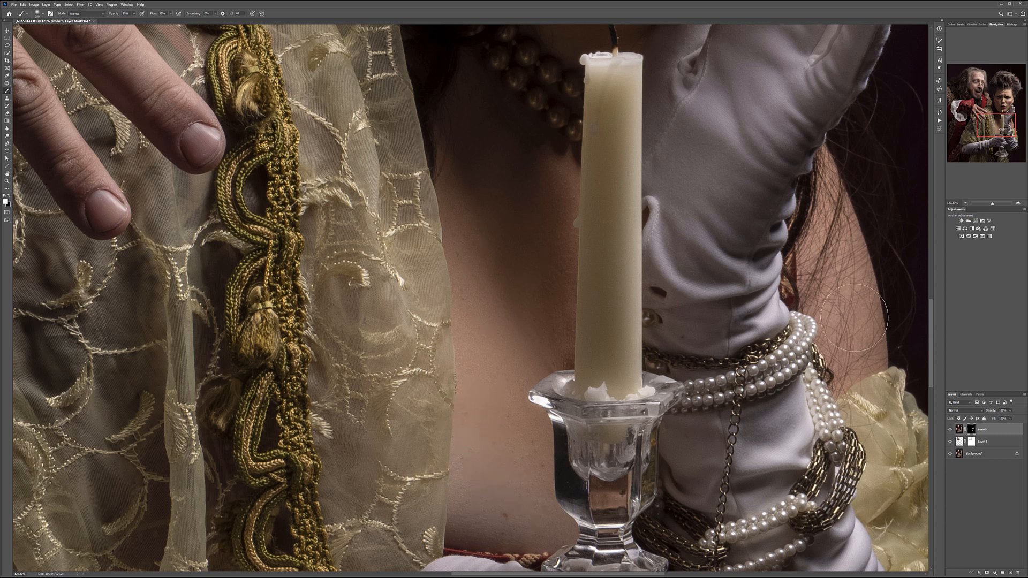
pyautogui.hotkey('ctrl', '0')
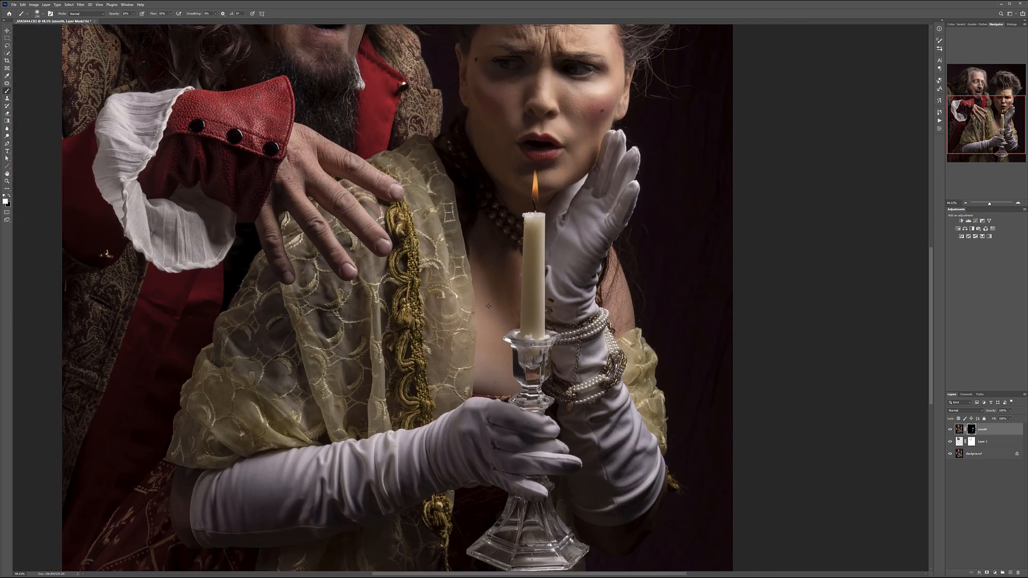
pyautogui.scroll(3, 547, 233)
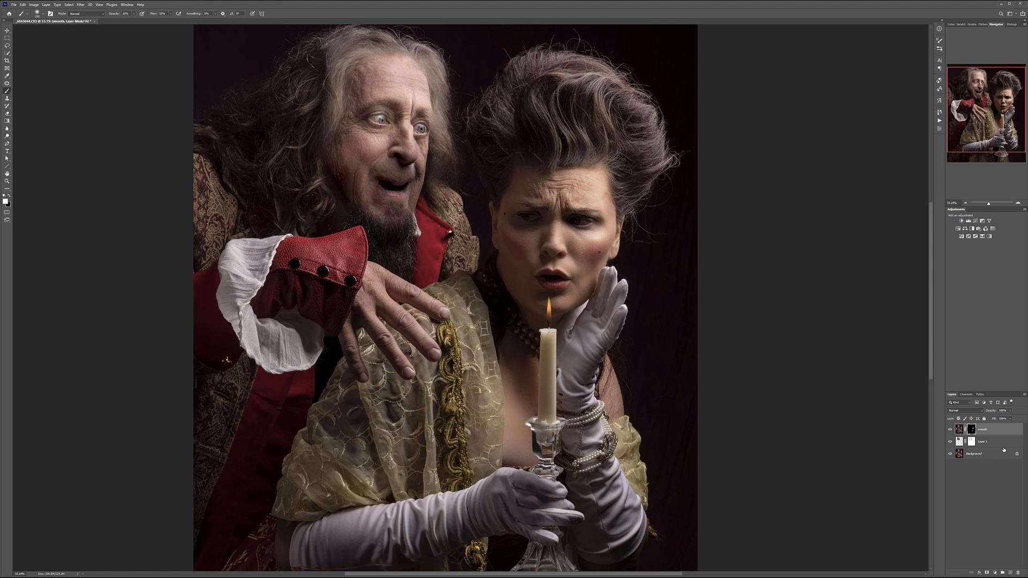
# Stamp all visible layers into a new layer above the smooth layer and rename it hair
pyautogui.hotkey('ctrl', 'shift', 'alt', 'e')
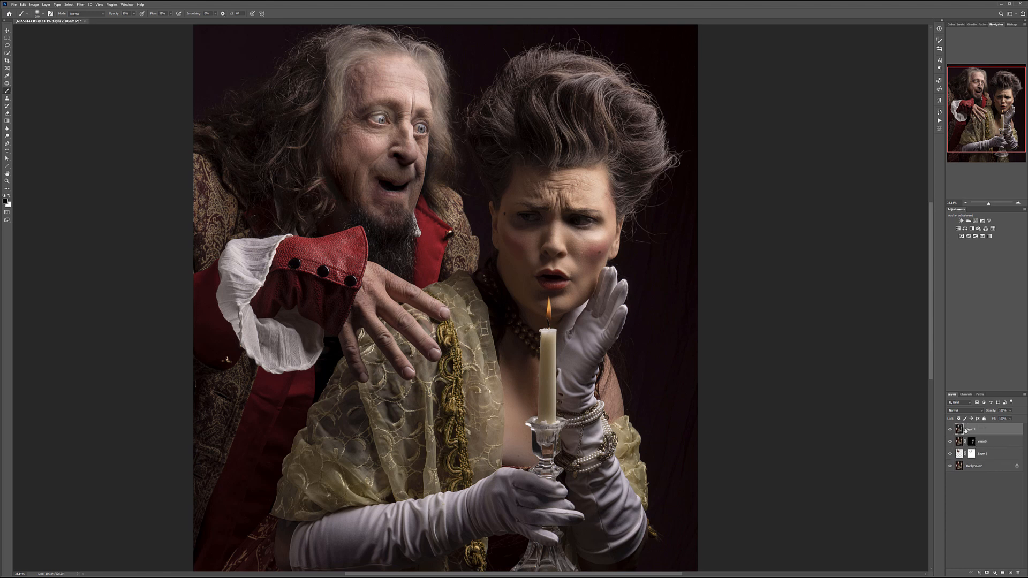
pyautogui.doubleClick(967, 430)
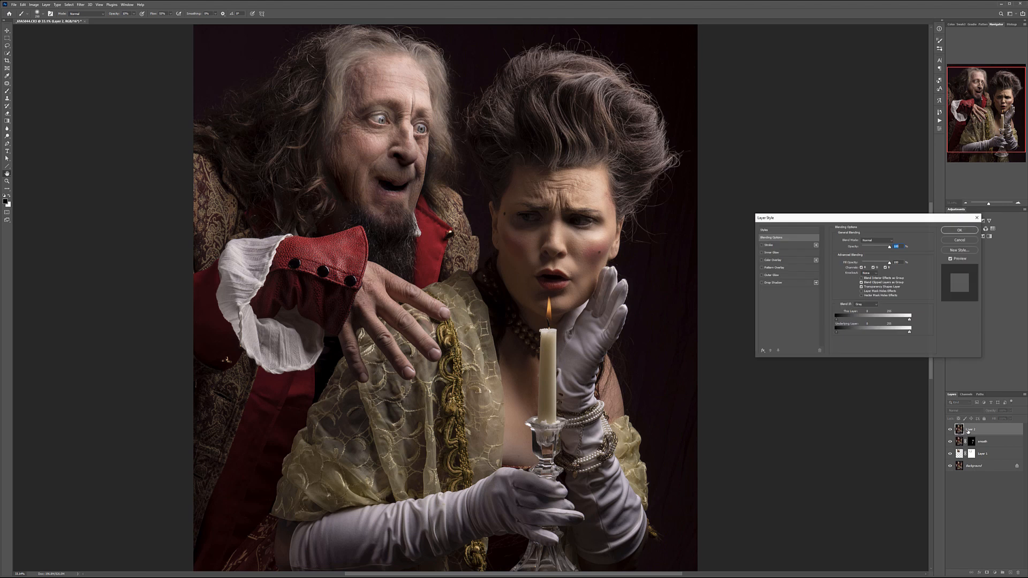
pyautogui.click(960, 241)
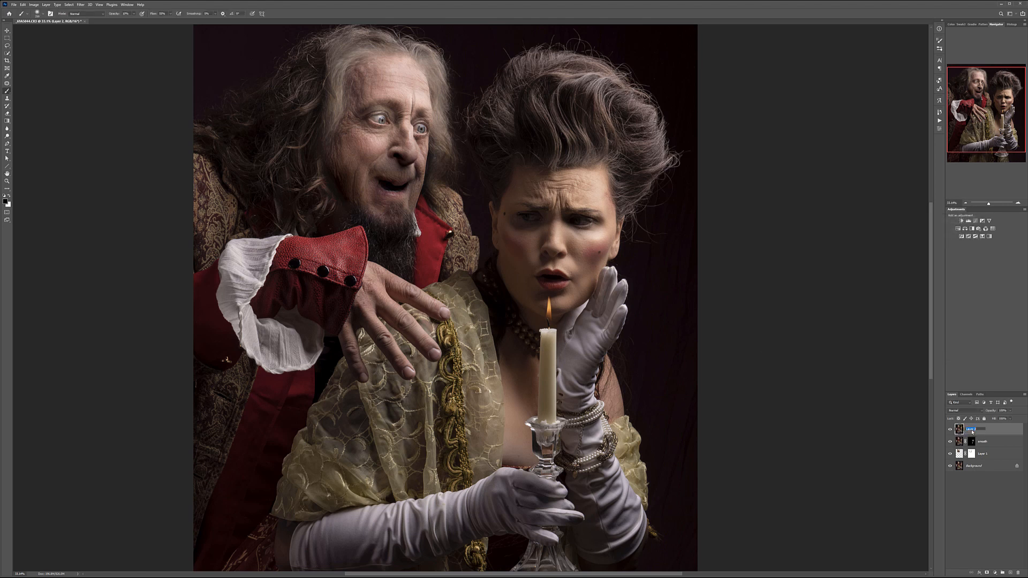
pyautogui.press('Return')
# Apply the Oil Paint filter to the hair layer with stylization 10.0, cleanliness 10.0 and scale 0.5
pyautogui.click(77, 4)
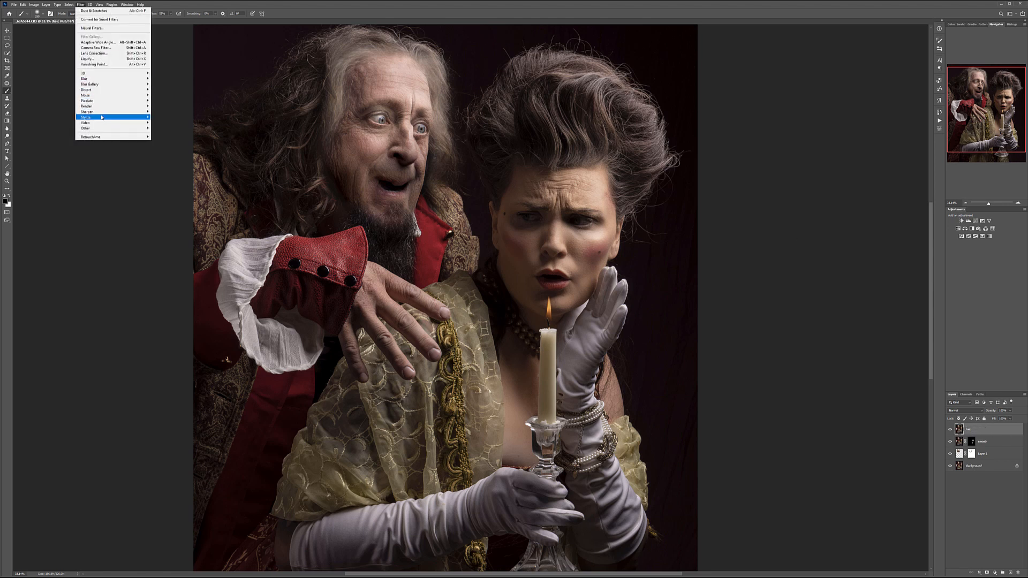
pyautogui.moveTo(102, 116)
pyautogui.click(163, 139)
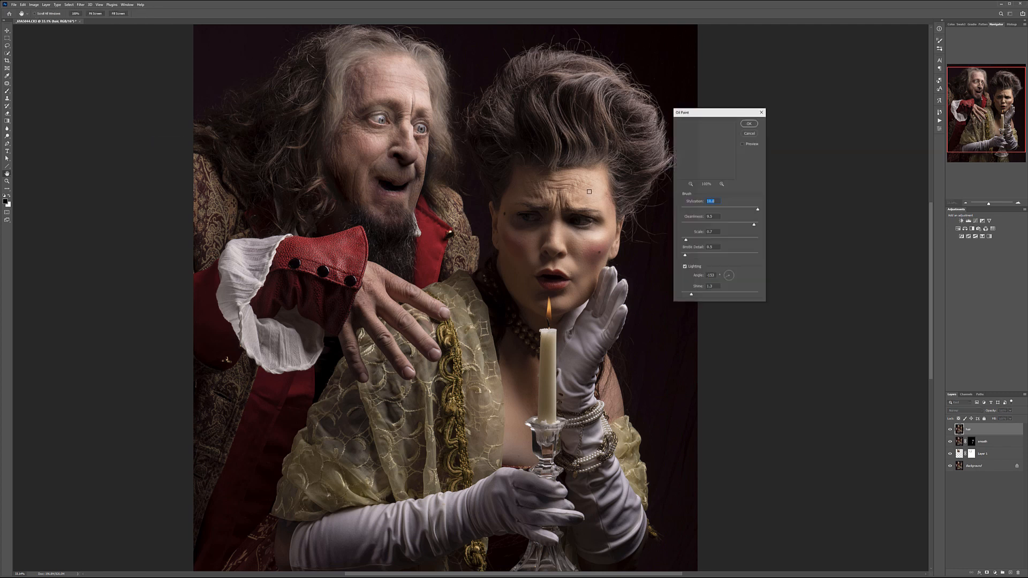
pyautogui.moveTo(754, 224); pyautogui.dragTo(760, 224)
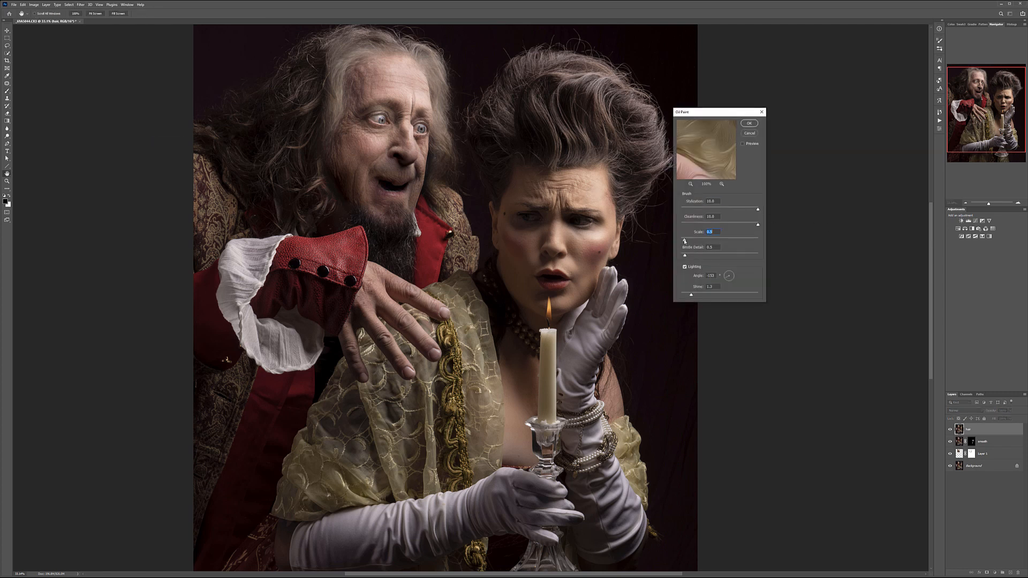
pyautogui.click(749, 124)
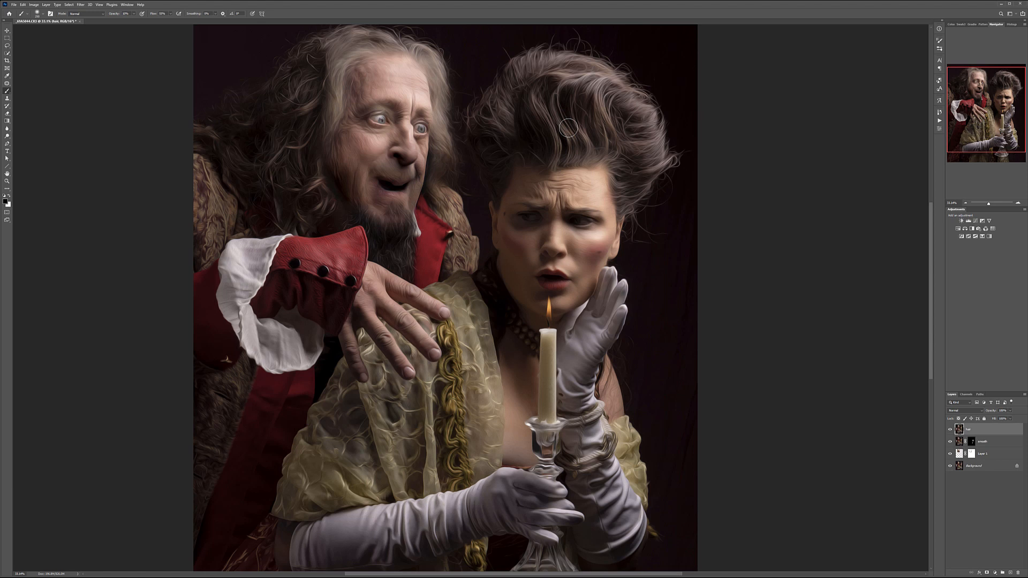
# Sharpen the hair layer with an Unsharp Mask of amount 377% and radius 1.0 pixels, and compare it with the layer hidden
pyautogui.click(82, 5)
pyautogui.moveTo(106, 113)
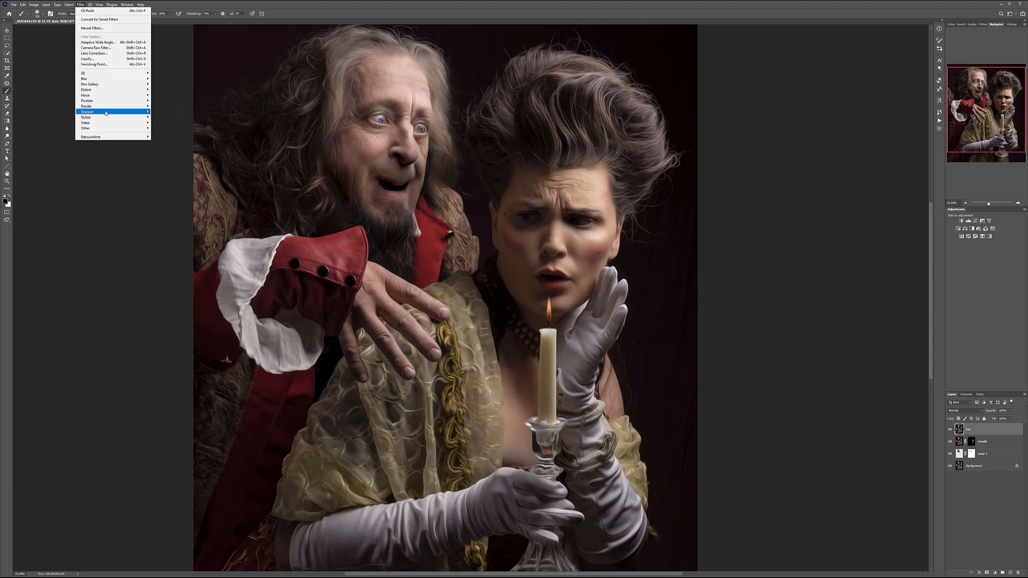
pyautogui.click(166, 138)
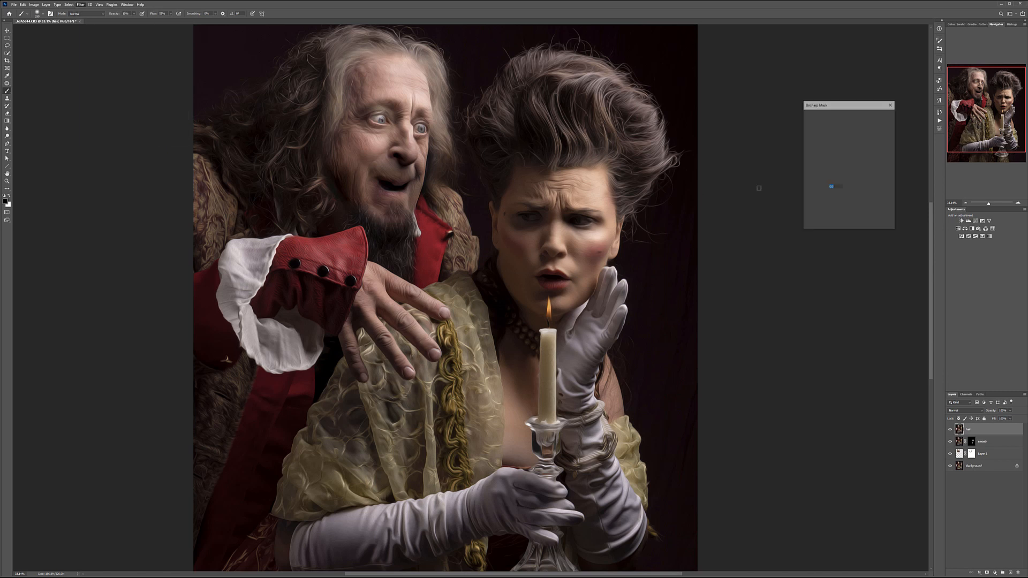
pyautogui.moveTo(887, 193); pyautogui.dragTo(882, 196)
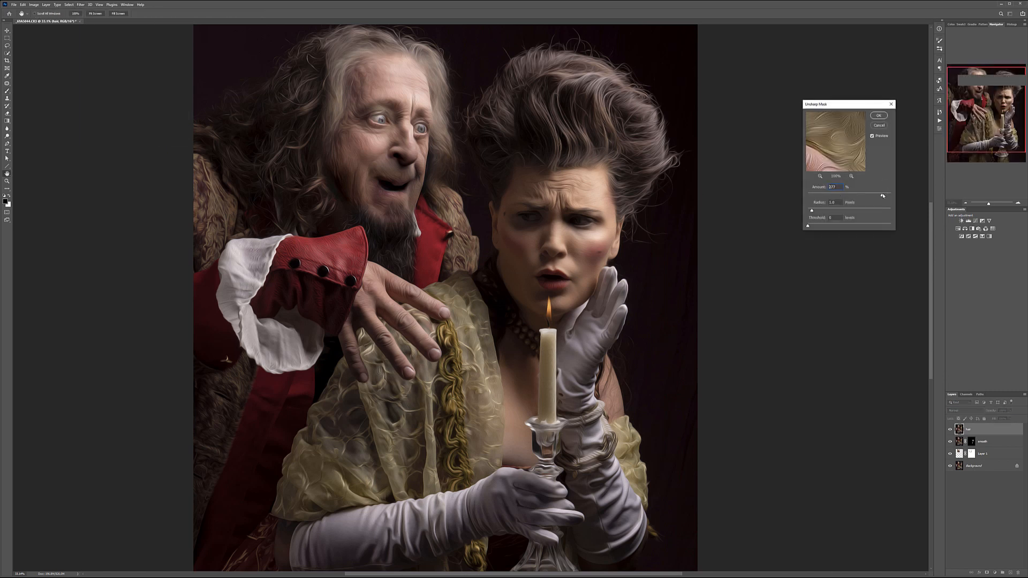
pyautogui.click(883, 116)
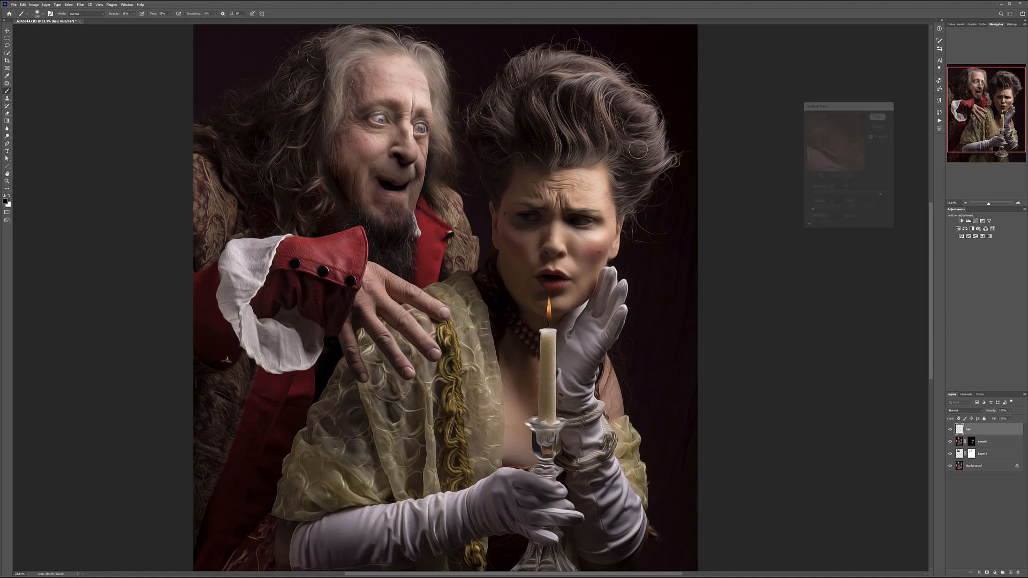
pyautogui.click(950, 430)
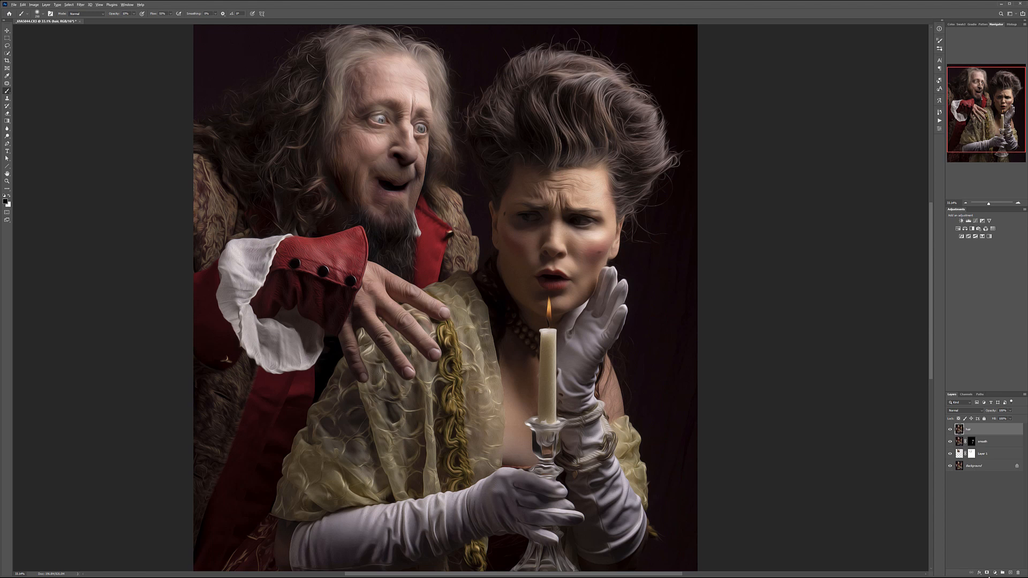
# Hide the hair layer behind a black mask and paint its effect back over the woman's hair at 20% brush opacity
pyautogui.keyDown('alt'); pyautogui.click(988, 573); pyautogui.keyUp('alt')
pyautogui.moveTo(557, 90); pyautogui.dragTo(600, 94)
pyautogui.moveTo(499, 159)
pyautogui.mouseDown()
pyautogui.moveTo(528, 209)
pyautogui.moveTo(538, 199)
pyautogui.mouseUp()
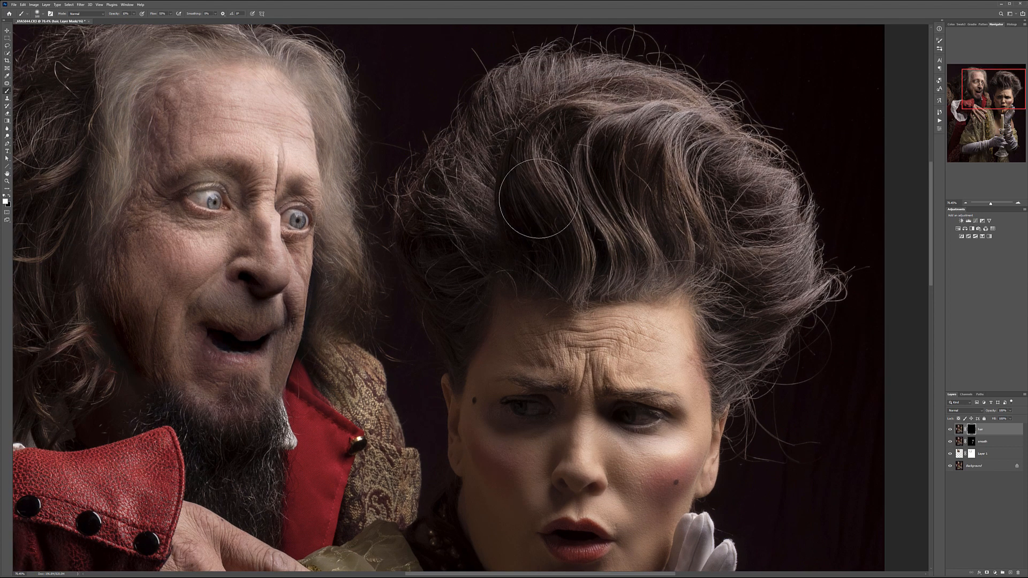
pyautogui.press('2')
pyautogui.moveTo(487, 171)
pyautogui.mouseDown()
pyautogui.moveTo(495, 206)
pyautogui.moveTo(532, 145)
pyautogui.moveTo(548, 90)
pyautogui.moveTo(580, 88)
pyautogui.moveTo(542, 106)
pyautogui.mouseUp()
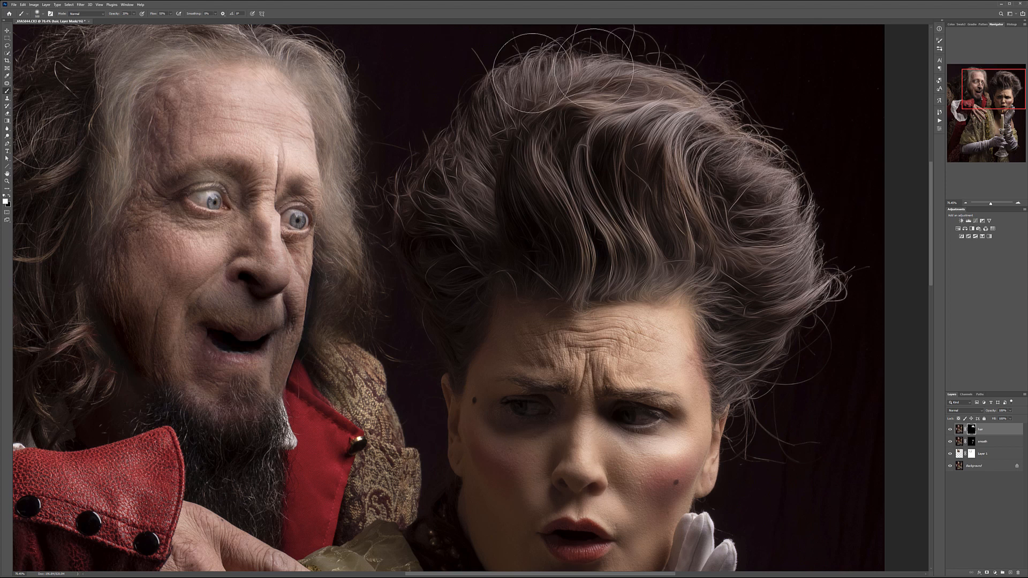
# Paint white on the hair layer's mask over the man's long hair and beard
pyautogui.moveTo(469, 207)
pyautogui.mouseDown()
pyautogui.moveTo(748, 266)
pyautogui.moveTo(870, 239)
pyautogui.mouseUp()
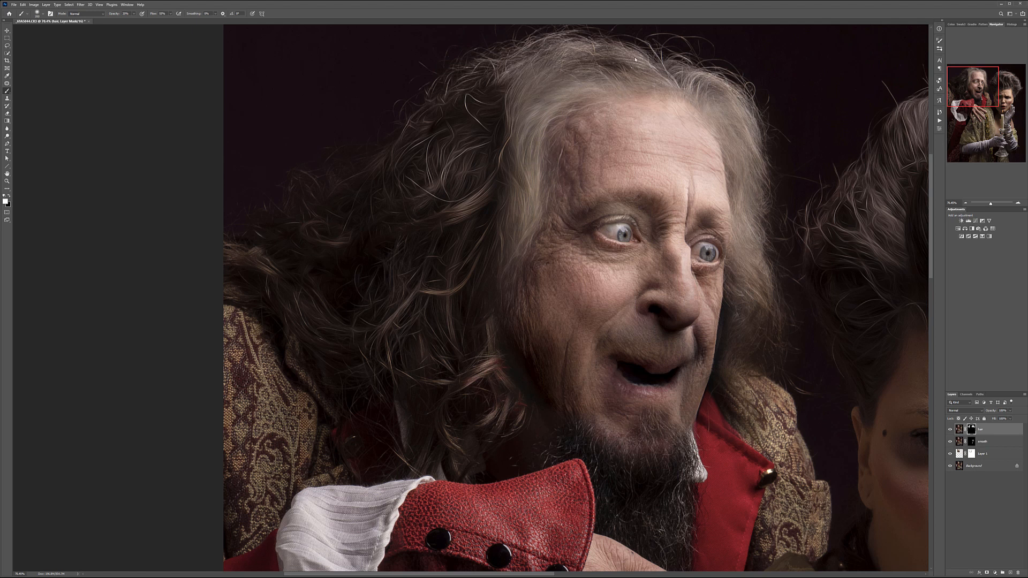
pyautogui.moveTo(653, 61); pyautogui.dragTo(592, 119)
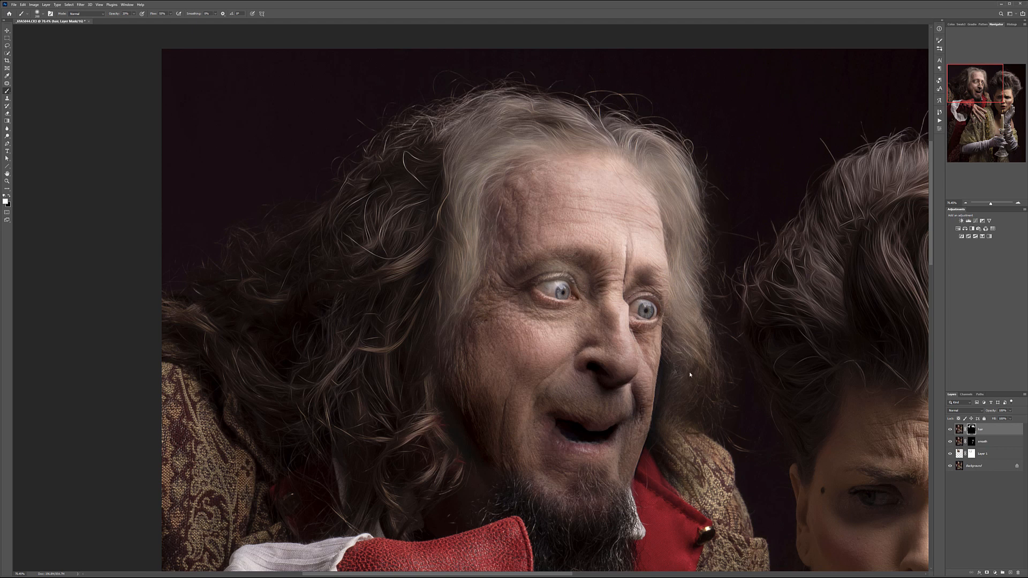
pyautogui.scroll(-3, 680, 449)
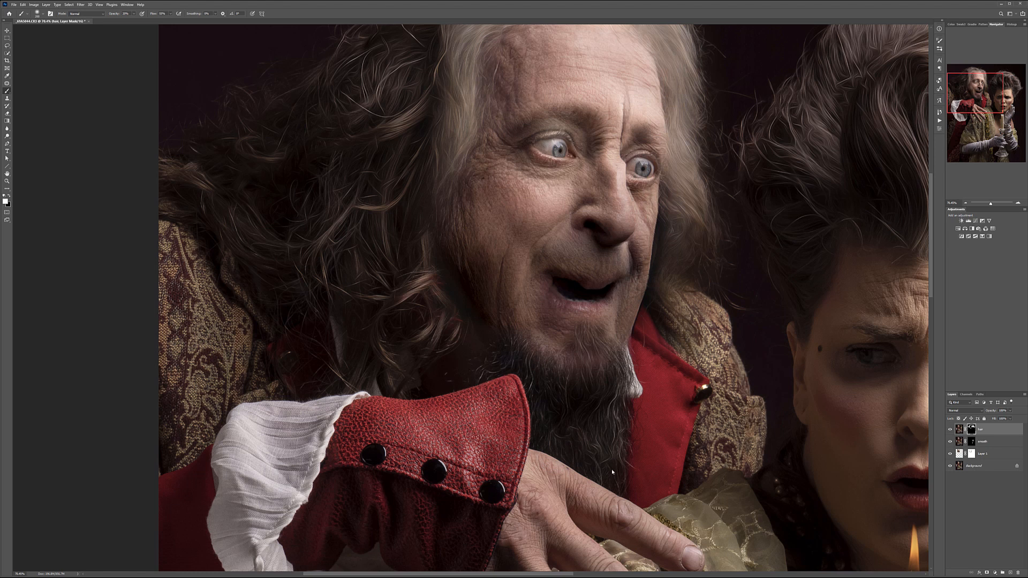
# Add a Curves adjustment layer above the hair layer and bend the curve strongly upward with two points to brighten the whole image
pyautogui.hotkey('ctrl', '0')
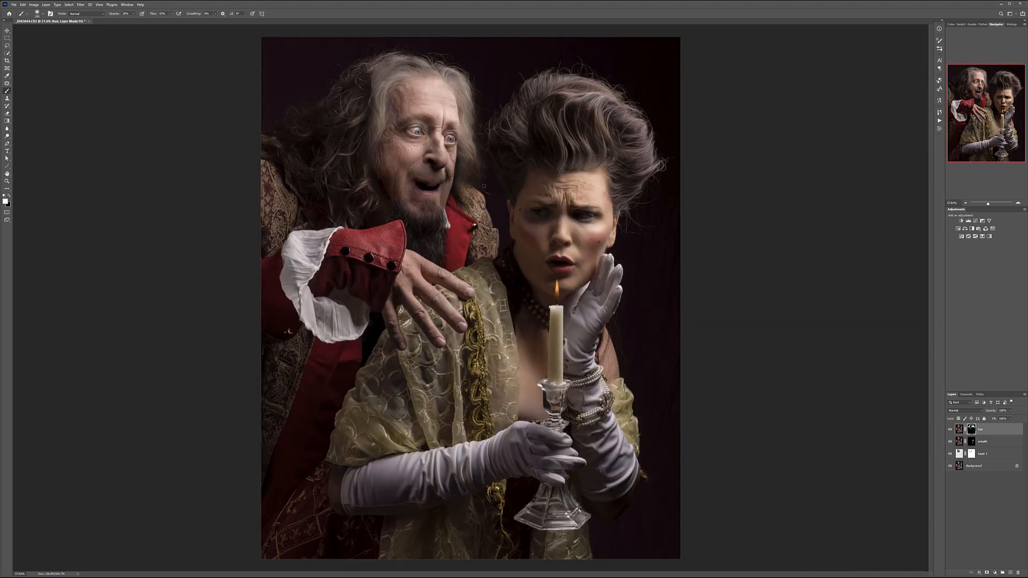
pyautogui.scroll(1, 471, 209)
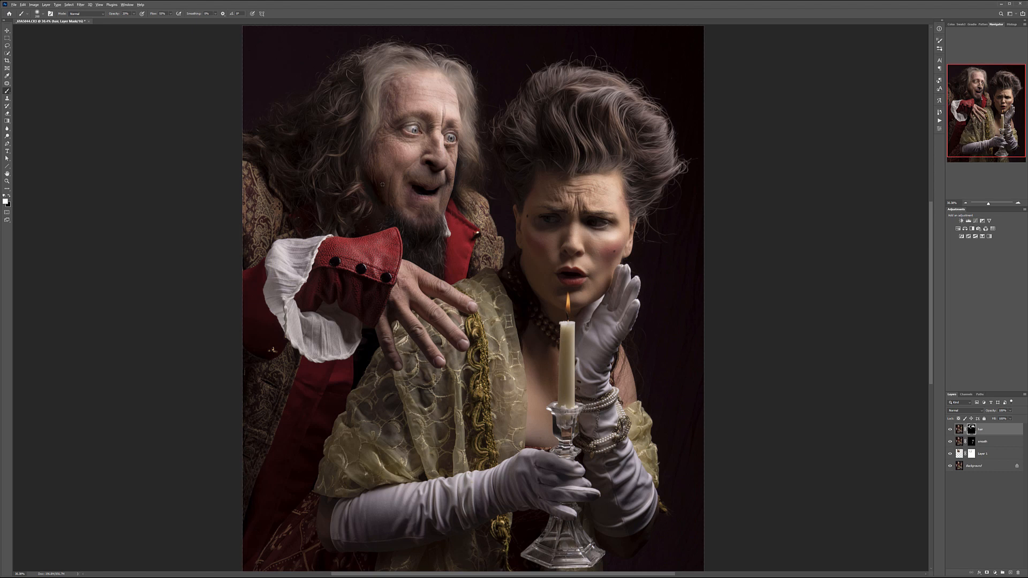
pyautogui.scroll(1, 485, 225)
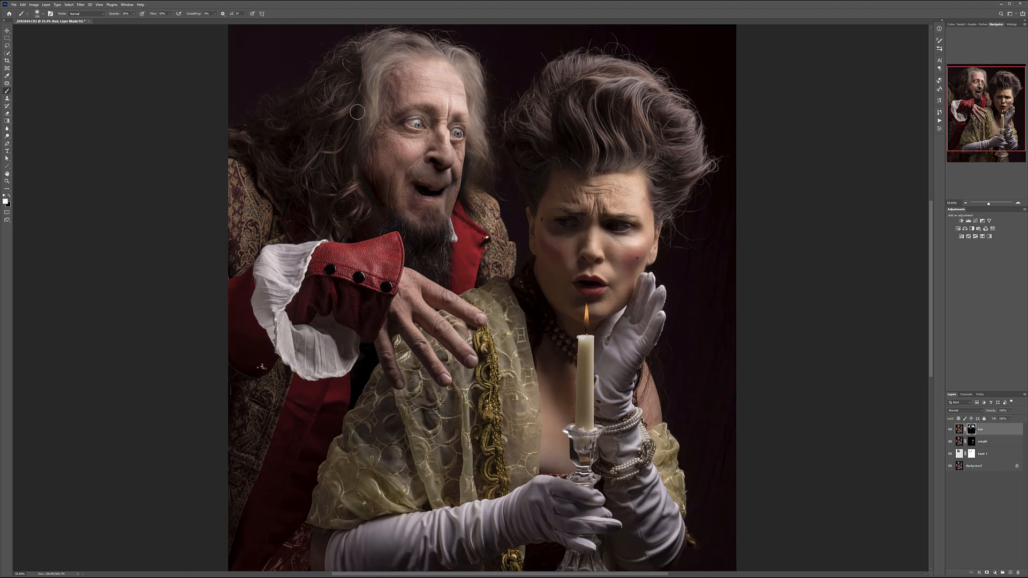
pyautogui.scroll(-2, 354, 104)
pyautogui.scroll(1, 376, 92)
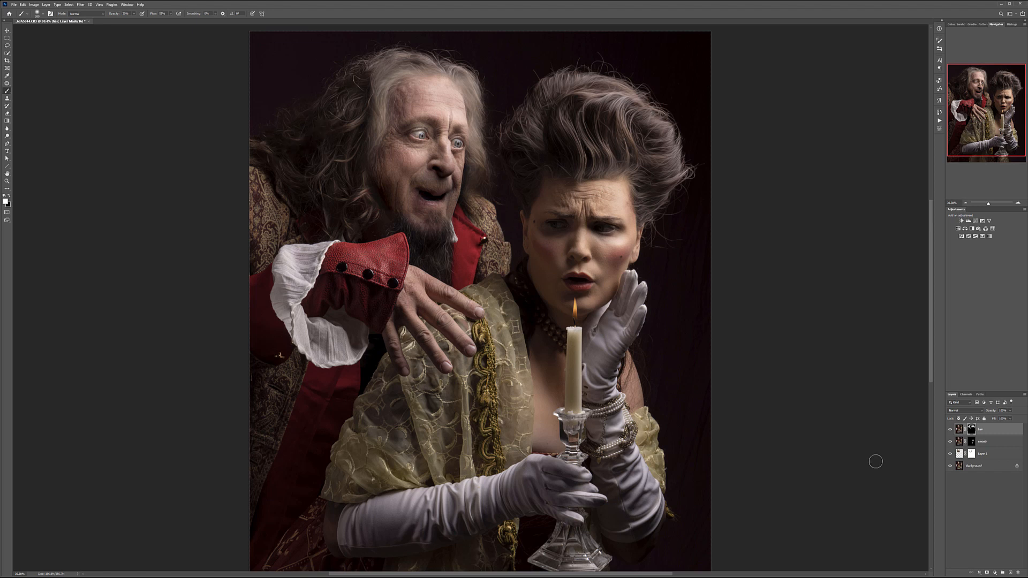
pyautogui.click(996, 574)
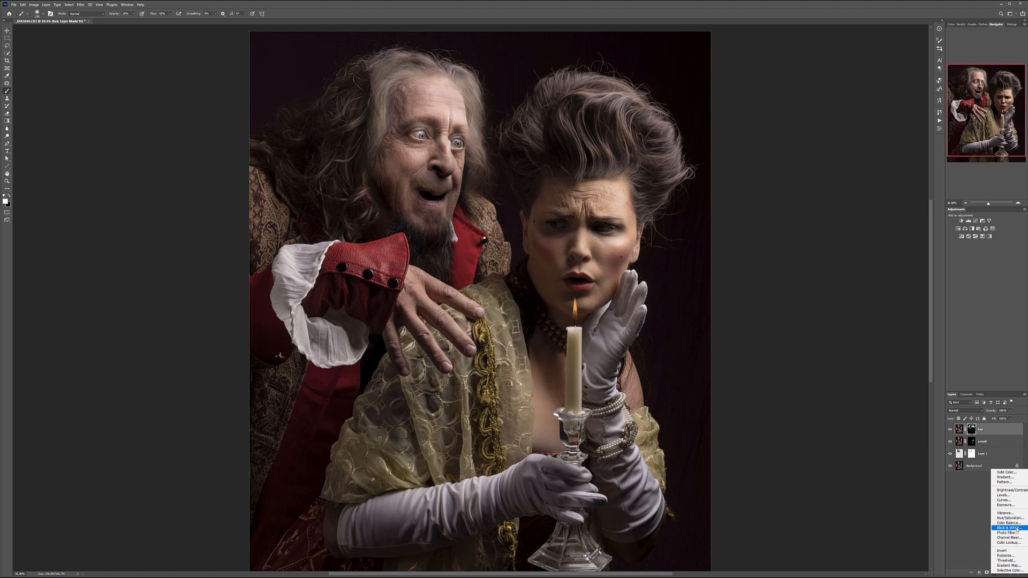
pyautogui.click(1005, 500)
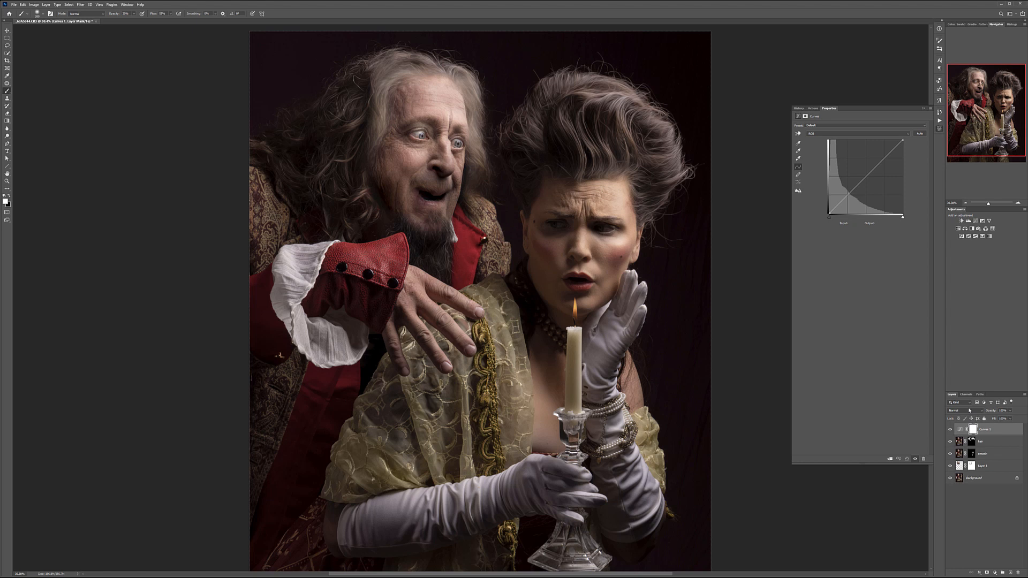
pyautogui.moveTo(848, 194); pyautogui.dragTo(839, 179)
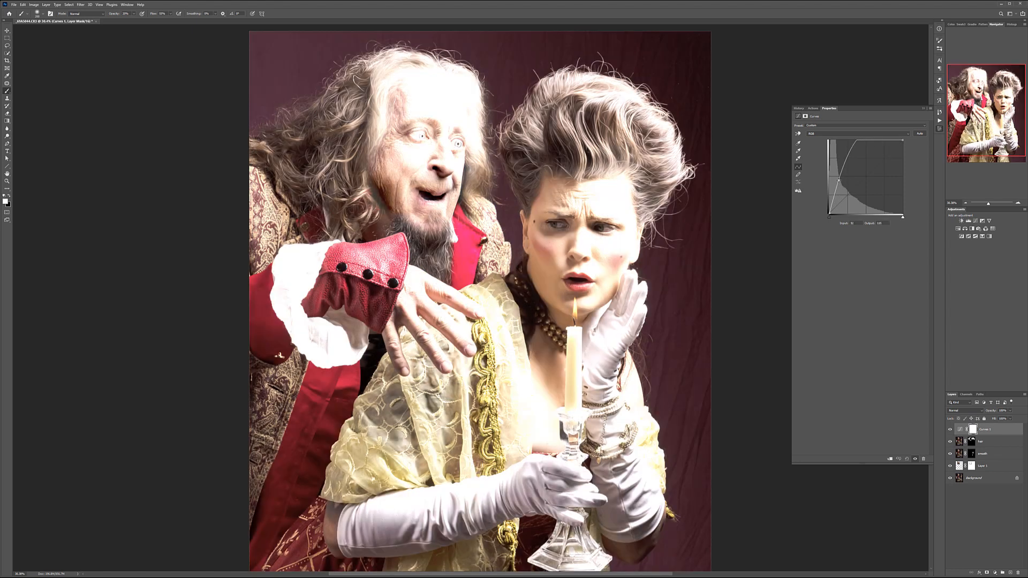
pyautogui.moveTo(865, 140); pyautogui.dragTo(865, 144)
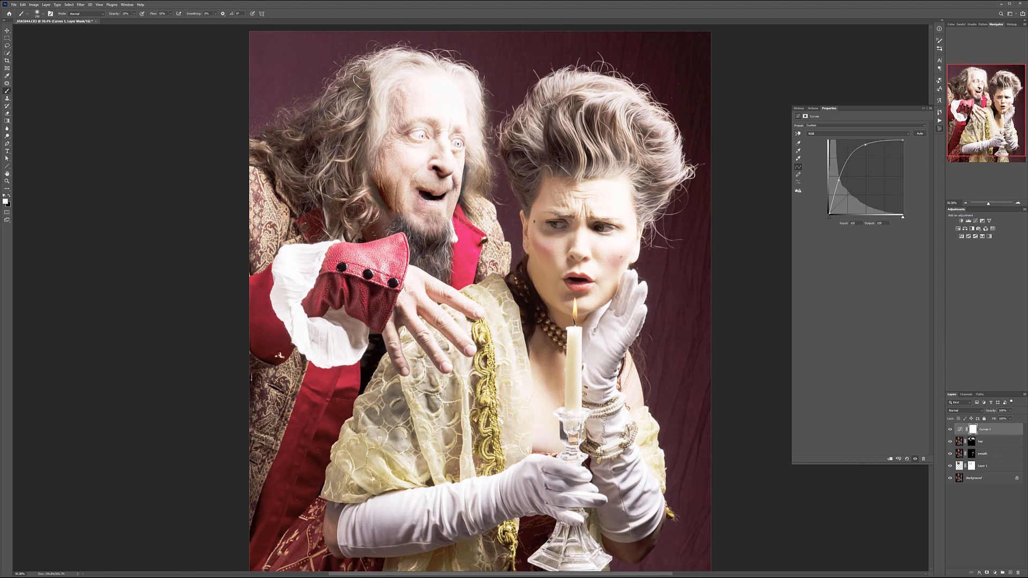
pyautogui.moveTo(839, 181); pyautogui.dragTo(836, 180)
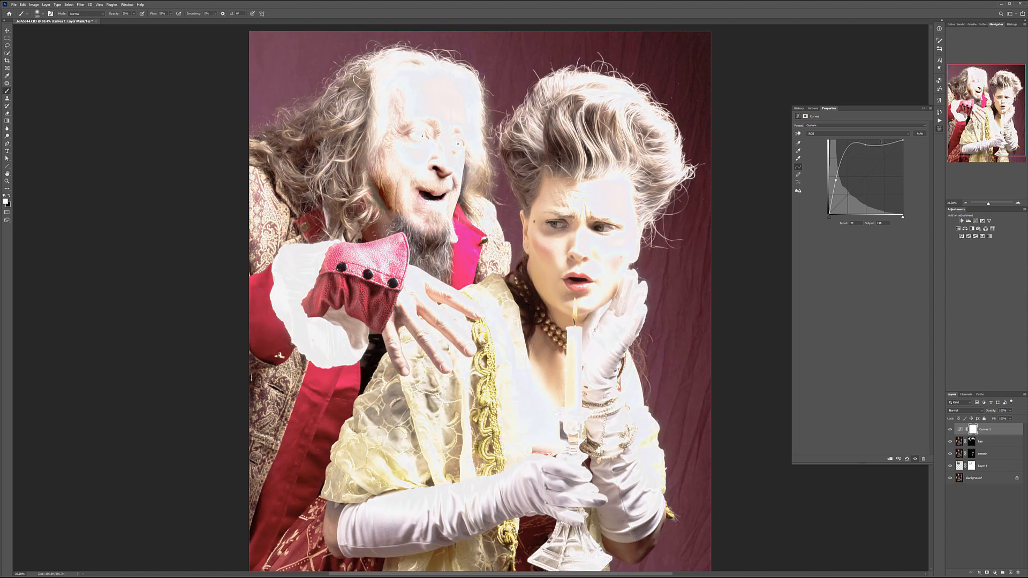
pyautogui.moveTo(868, 145); pyautogui.dragTo(847, 158)
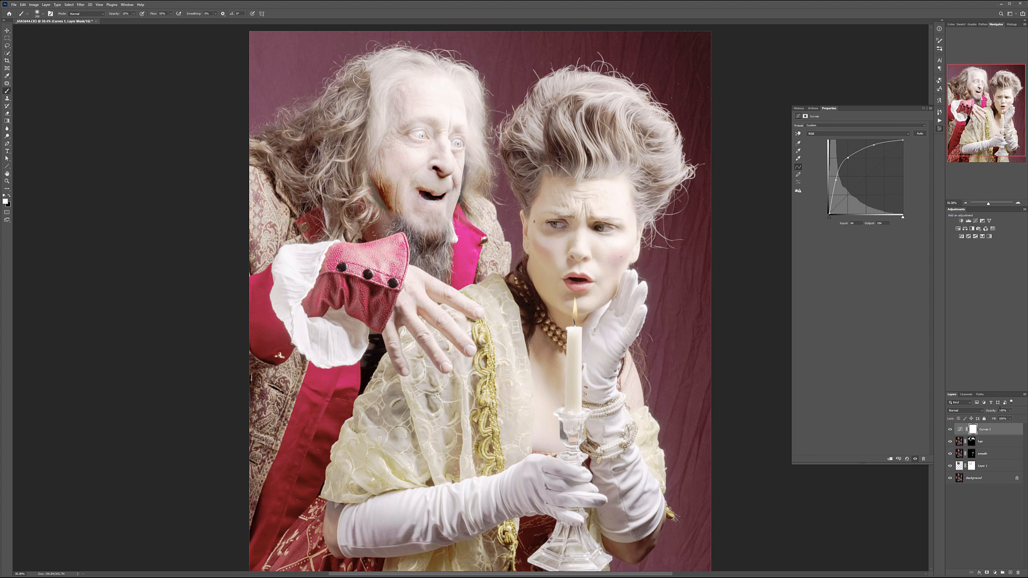
# Set the Curves layer's blend mode to Luminosity and invert its mask to black
pyautogui.click(983, 411)
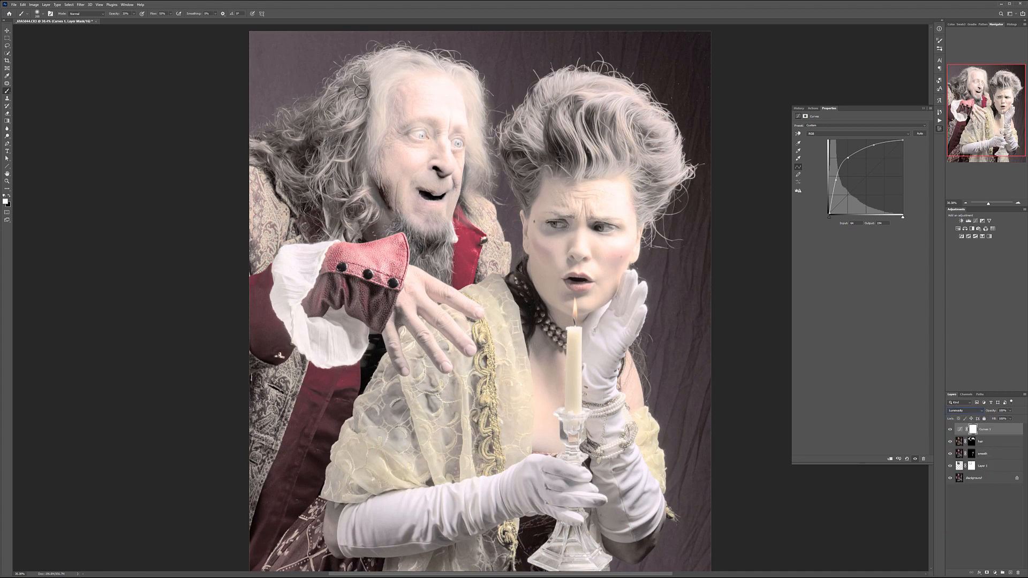
pyautogui.click(973, 429)
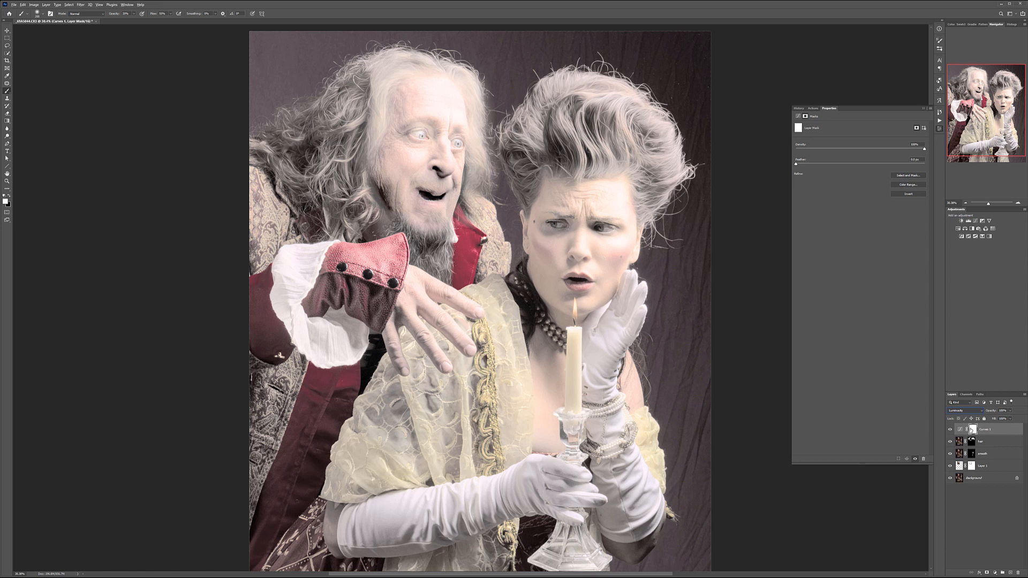
pyautogui.hotkey('alt', 'i')
pyautogui.press('Escape')
pyautogui.hotkey('ctrl', 'i')
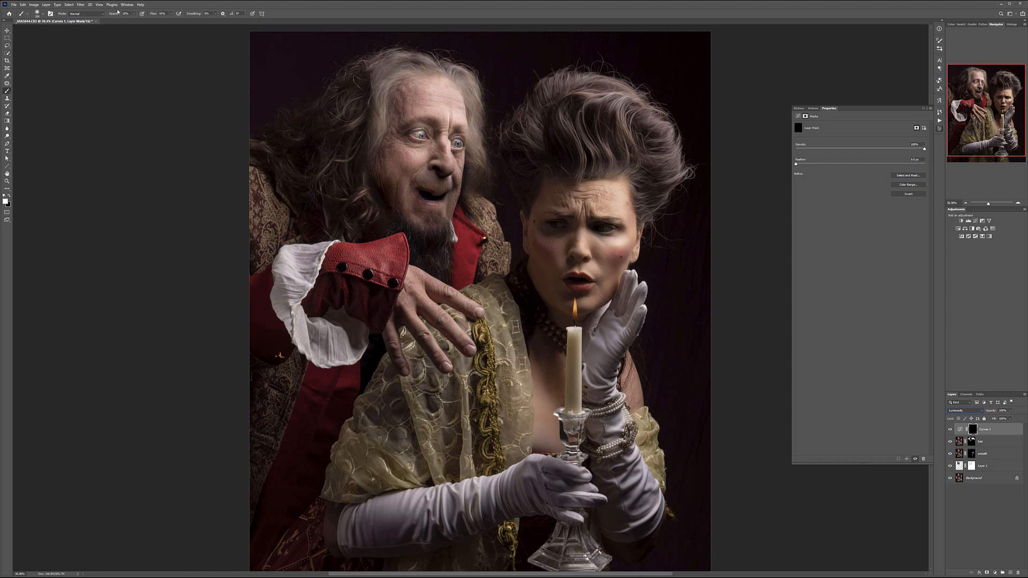
# Lower the brush opacity and paint white on the Curves mask to brighten the man's hair and beard, reducing the brush size for finer strands
pyautogui.click(134, 15)
pyautogui.scroll(2, 368, 126)
pyautogui.moveTo(381, 90)
pyautogui.mouseDown()
pyautogui.moveTo(355, 122)
pyautogui.moveTo(375, 61)
pyautogui.mouseUp()
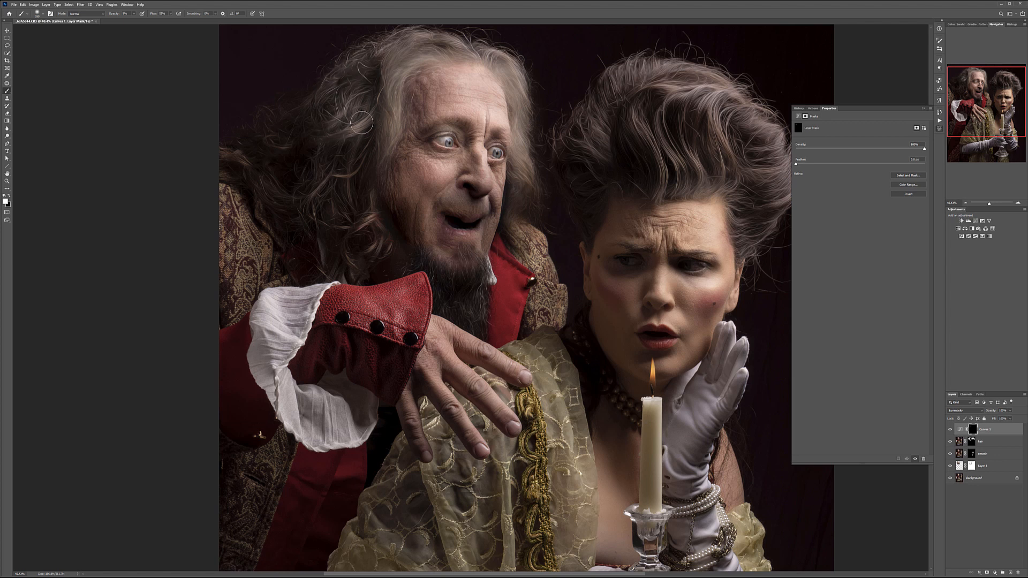
pyautogui.moveTo(266, 132)
pyautogui.mouseDown()
pyautogui.moveTo(314, 139)
pyautogui.moveTo(309, 97)
pyautogui.moveTo(246, 146)
pyautogui.moveTo(256, 177)
pyautogui.moveTo(301, 192)
pyautogui.mouseUp()
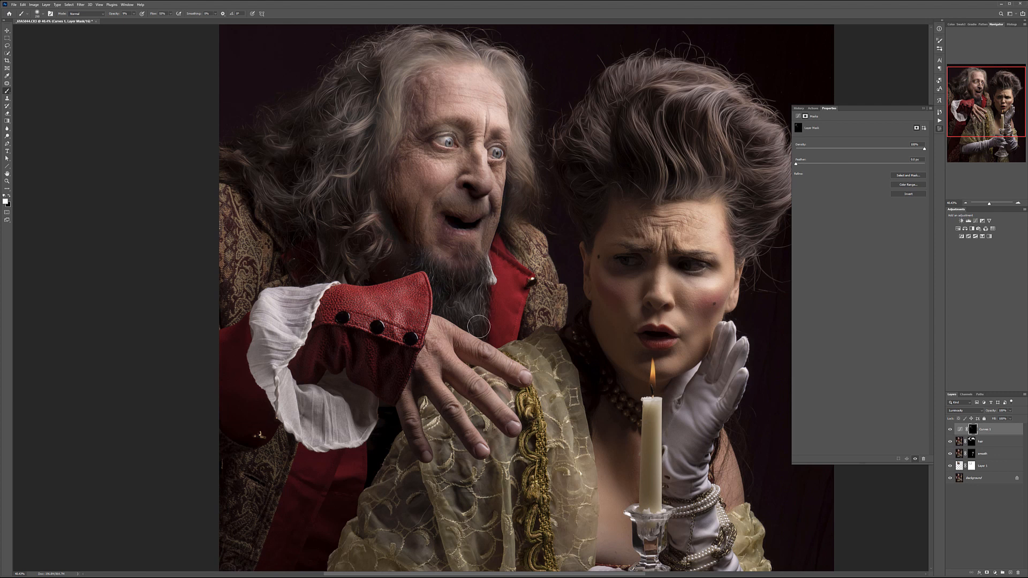
pyautogui.moveTo(477, 294); pyautogui.dragTo(474, 289)
pyautogui.press('[')
pyautogui.press('[')
pyautogui.press('[')
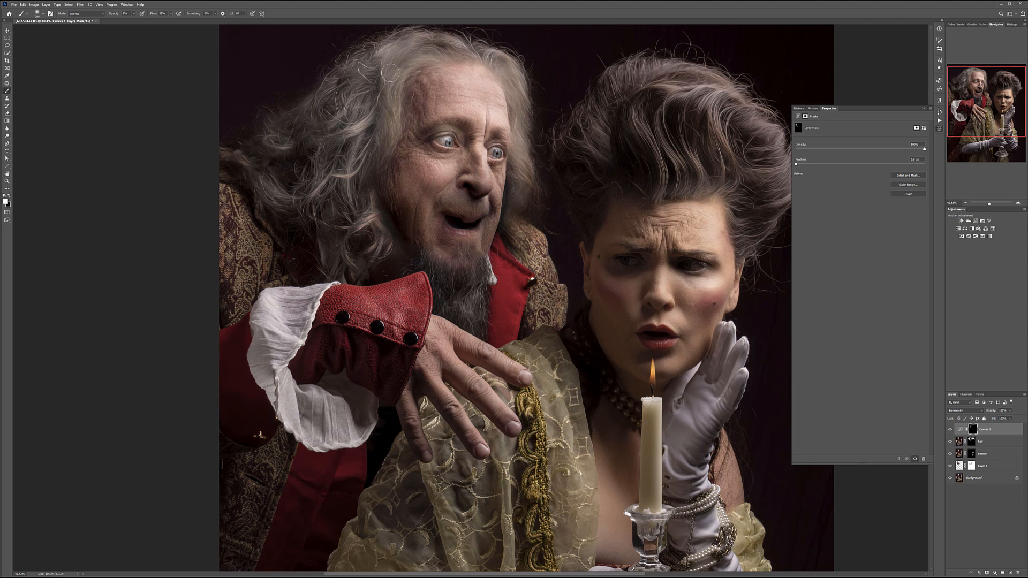
# Add a Black & White adjustment layer above the Curves layer, lowering the reds and raising the yellows slightly
pyautogui.scroll(-5, 368, 207)
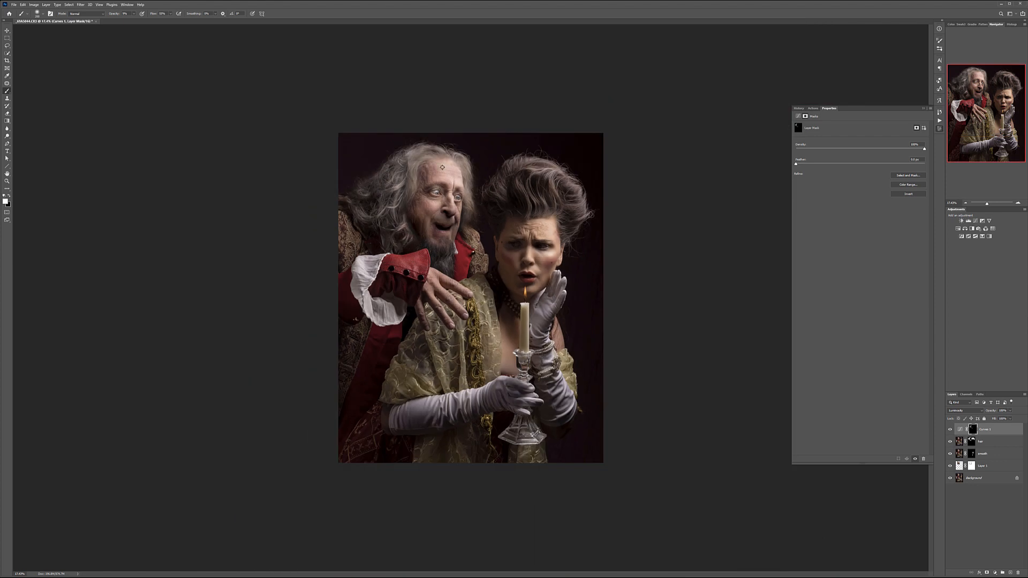
pyautogui.scroll(3, 471, 298)
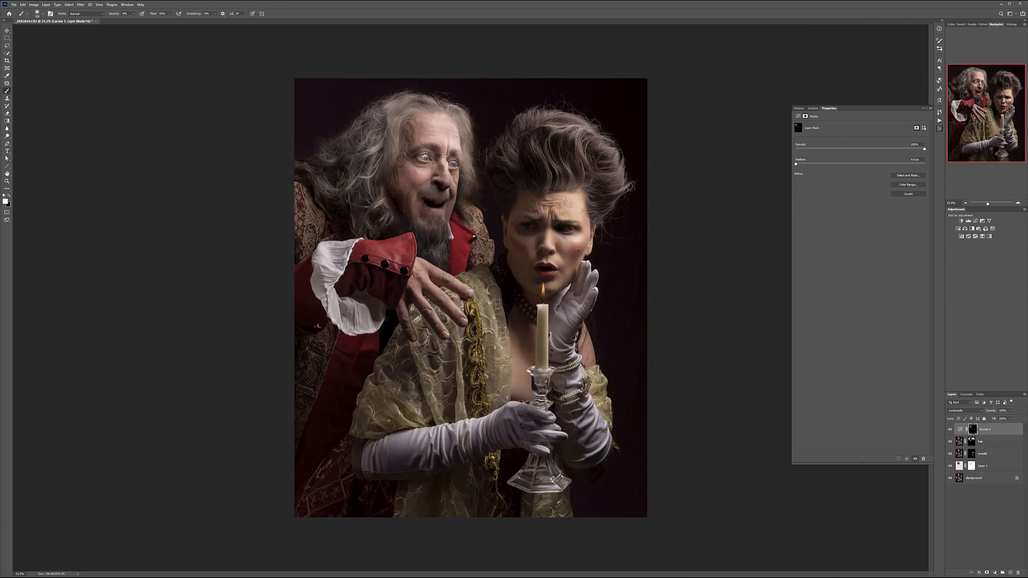
pyautogui.click(994, 573)
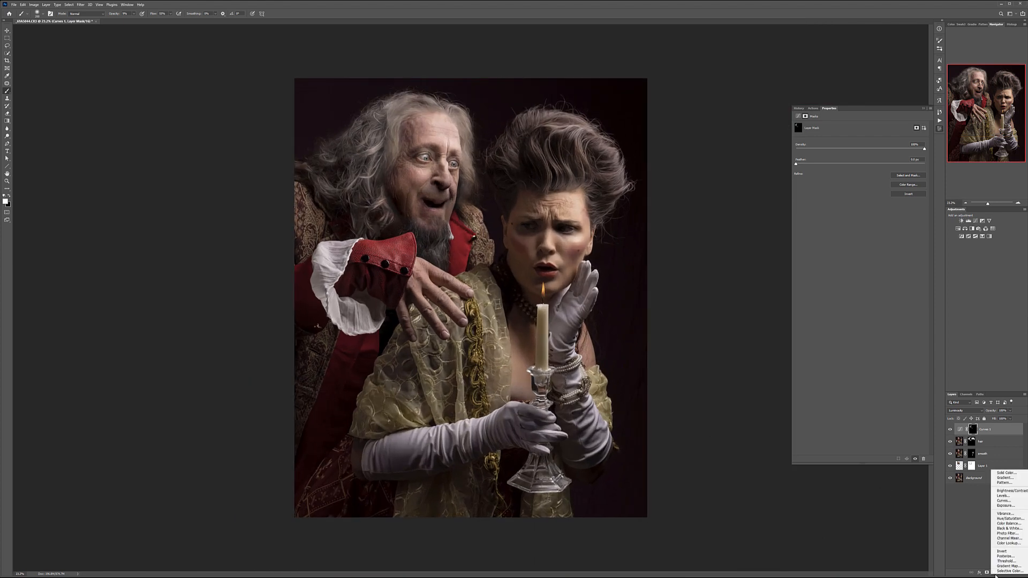
pyautogui.click(1009, 529)
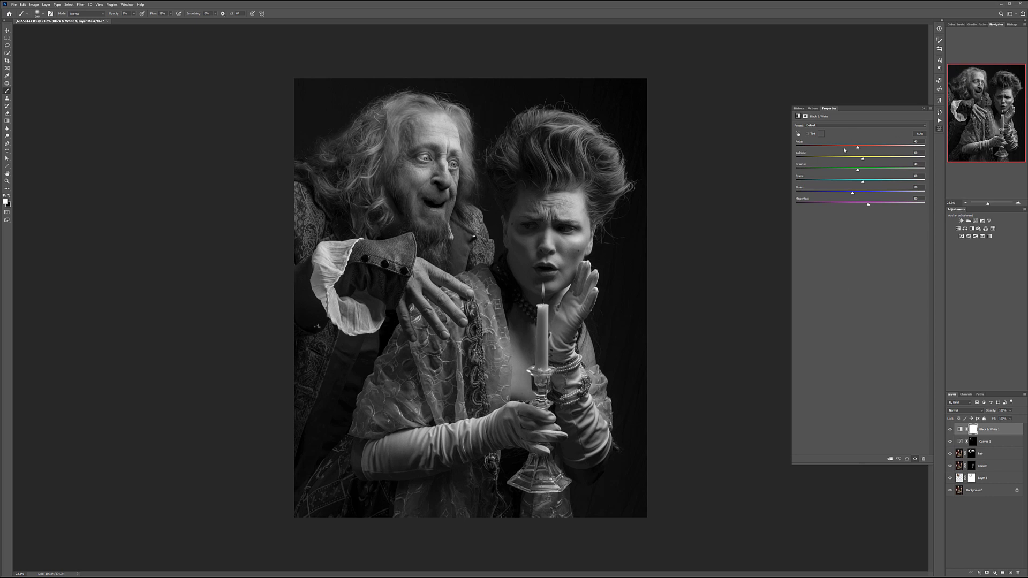
pyautogui.moveTo(826, 148); pyautogui.dragTo(869, 159)
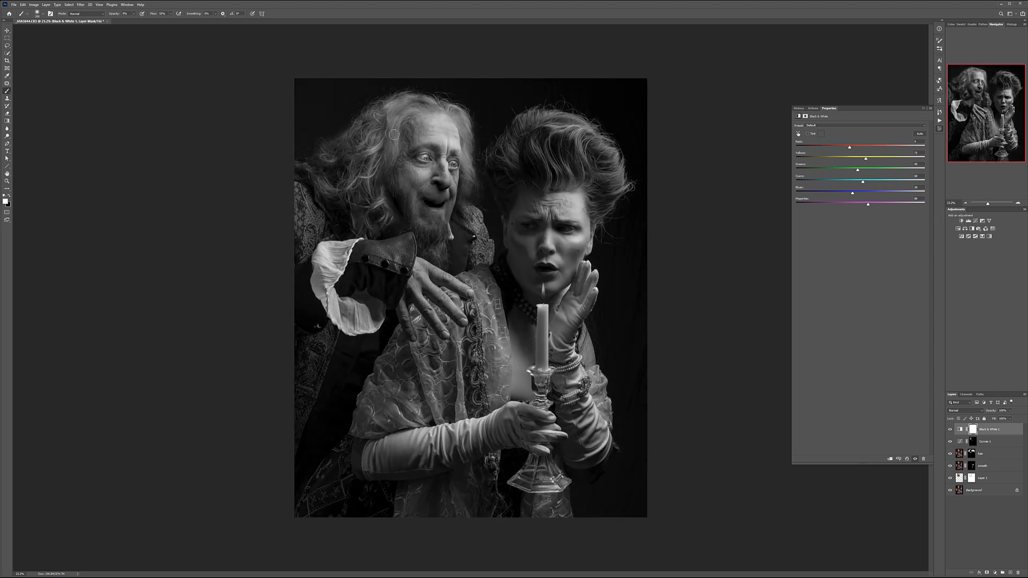
# Preview blend modes for the Black & White layer, keep Normal, and invert its mask to black
pyautogui.click(982, 411)
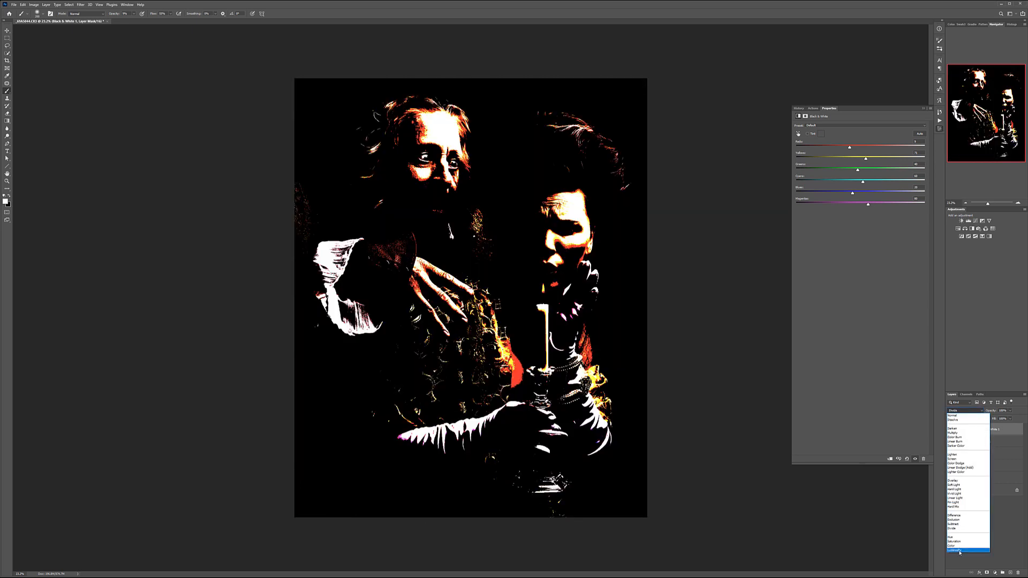
pyautogui.click(959, 416)
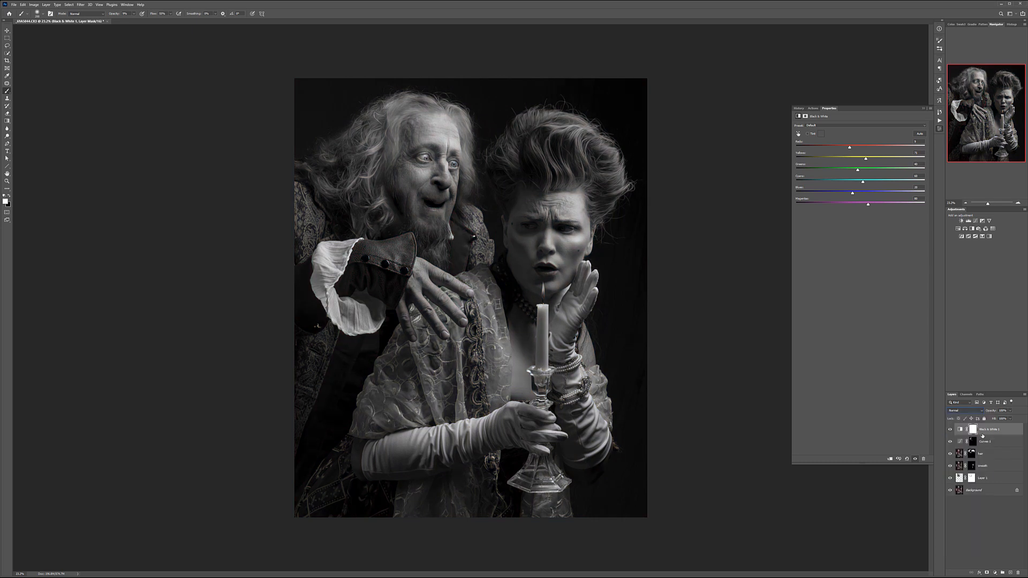
pyautogui.click(975, 430)
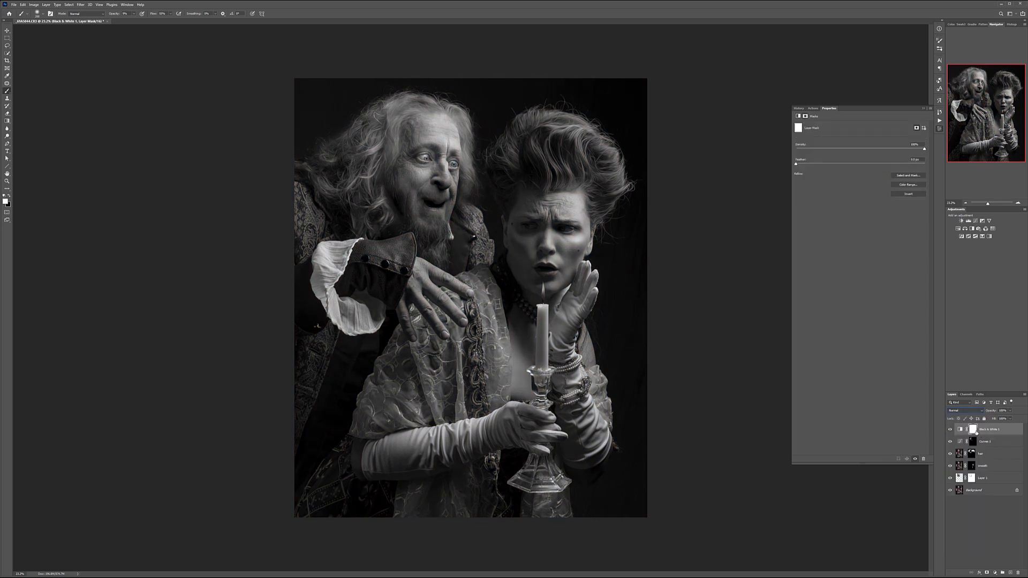
pyautogui.hotkey('ctrl', 'i')
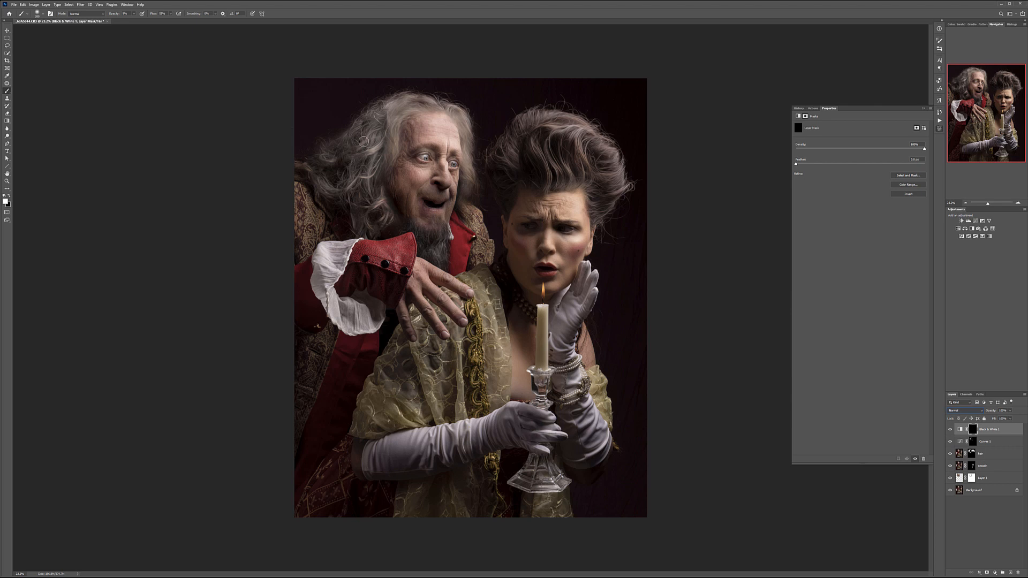
# Paint white on the Black & White layer's mask over the man's hair and hairline to grey them
pyautogui.scroll(4, 378, 143)
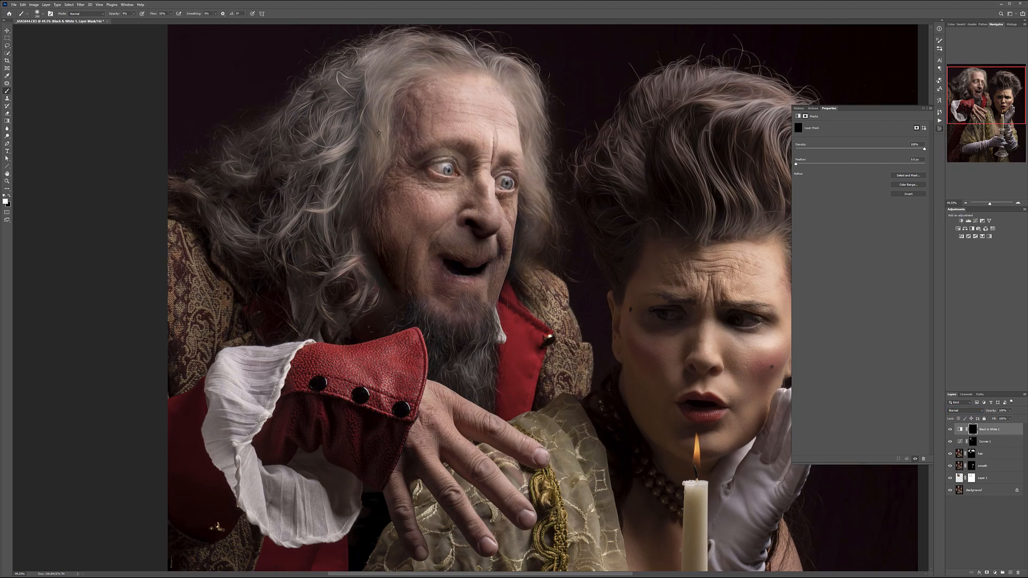
pyautogui.moveTo(388, 119)
pyautogui.mouseDown()
pyautogui.moveTo(355, 174)
pyautogui.moveTo(378, 120)
pyautogui.moveTo(370, 164)
pyautogui.moveTo(362, 133)
pyautogui.moveTo(376, 92)
pyautogui.moveTo(438, 49)
pyautogui.moveTo(357, 66)
pyautogui.moveTo(361, 55)
pyautogui.moveTo(420, 54)
pyautogui.moveTo(422, 35)
pyautogui.moveTo(477, 54)
pyautogui.moveTo(378, 57)
pyautogui.moveTo(388, 65)
pyautogui.moveTo(420, 56)
pyautogui.moveTo(384, 105)
pyautogui.moveTo(344, 128)
pyautogui.moveTo(318, 125)
pyautogui.moveTo(376, 94)
pyautogui.moveTo(370, 147)
pyautogui.mouseUp()
pyautogui.moveTo(475, 59)
pyautogui.mouseDown()
pyautogui.moveTo(522, 66)
pyautogui.moveTo(535, 205)
pyautogui.moveTo(551, 253)
pyautogui.moveTo(565, 246)
pyautogui.mouseUp()
pyautogui.moveTo(208, 181)
pyautogui.mouseDown()
pyautogui.moveTo(283, 129)
pyautogui.moveTo(239, 238)
pyautogui.moveTo(356, 204)
pyautogui.moveTo(310, 237)
pyautogui.moveTo(352, 272)
pyautogui.moveTo(368, 250)
pyautogui.moveTo(356, 318)
pyautogui.moveTo(349, 254)
pyautogui.moveTo(374, 283)
pyautogui.moveTo(375, 295)
pyautogui.moveTo(342, 241)
pyautogui.moveTo(349, 267)
pyautogui.moveTo(323, 267)
pyautogui.moveTo(341, 216)
pyautogui.mouseUp()
pyautogui.moveTo(372, 113)
pyautogui.mouseDown()
pyautogui.moveTo(400, 69)
pyautogui.moveTo(393, 119)
pyautogui.moveTo(388, 71)
pyautogui.moveTo(421, 54)
pyautogui.moveTo(559, 229)
pyautogui.mouseUp()
pyautogui.scroll(-9, 461, 276)
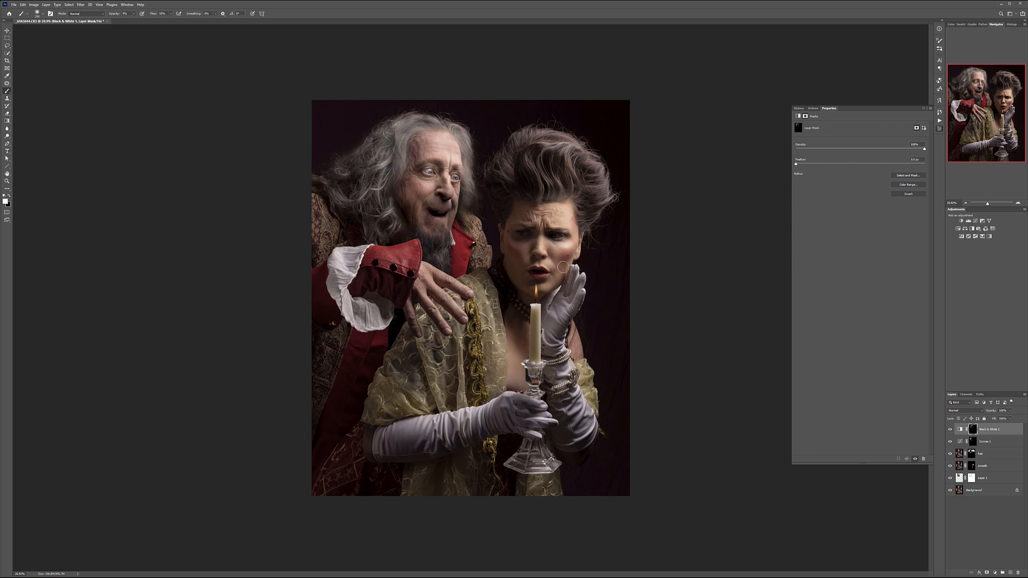
pyautogui.scroll(-3, 420, 252)
pyautogui.scroll(3, 451, 272)
# Add a single new empty layer above the Black & White layer and name it db
pyautogui.click(1012, 573)
pyautogui.click(1011, 573)
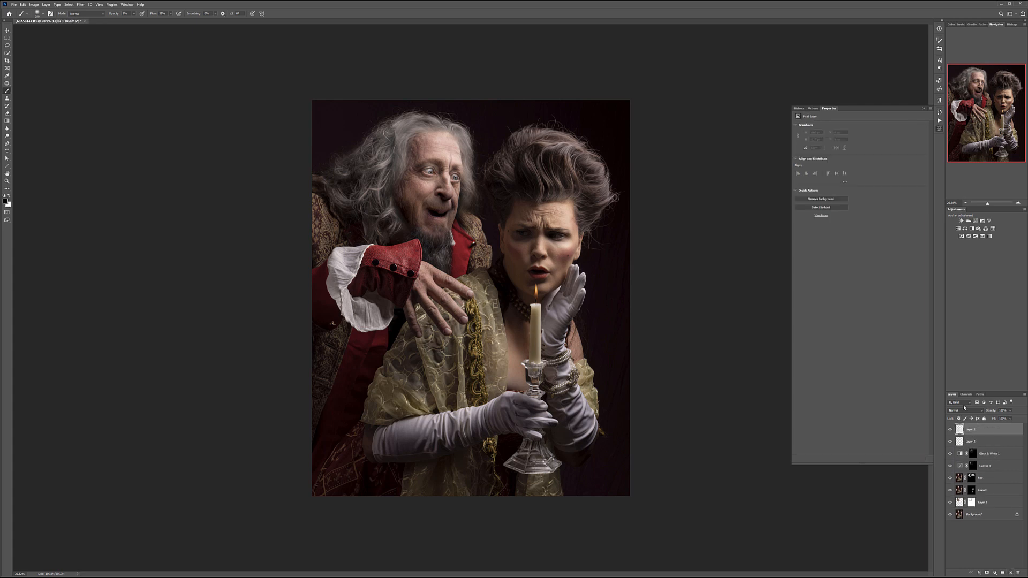
pyautogui.press('Delete')
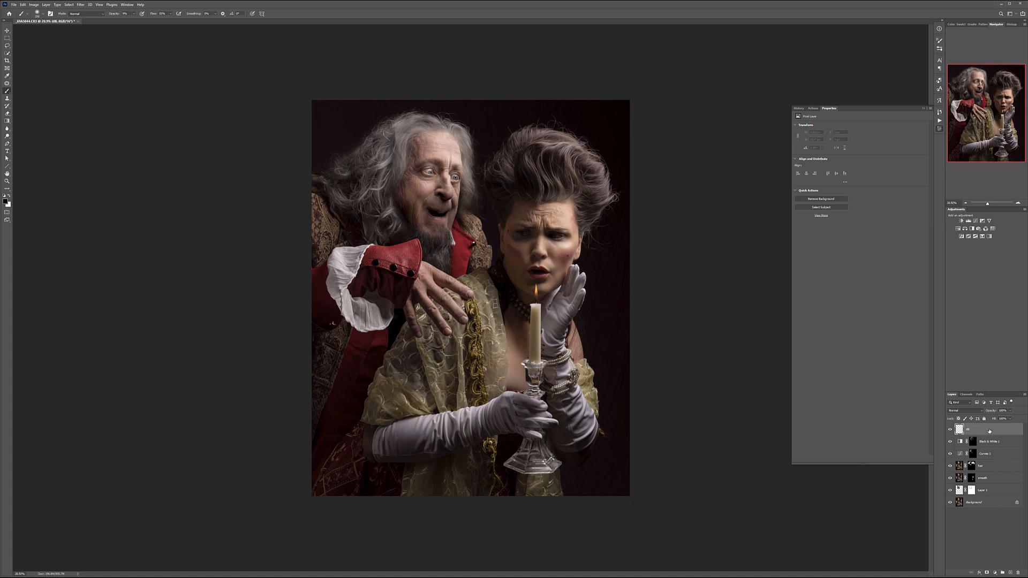
# Fill the new layer with 50% gray and set its blend mode to Soft Light
pyautogui.hotkey('shift', 'F5')
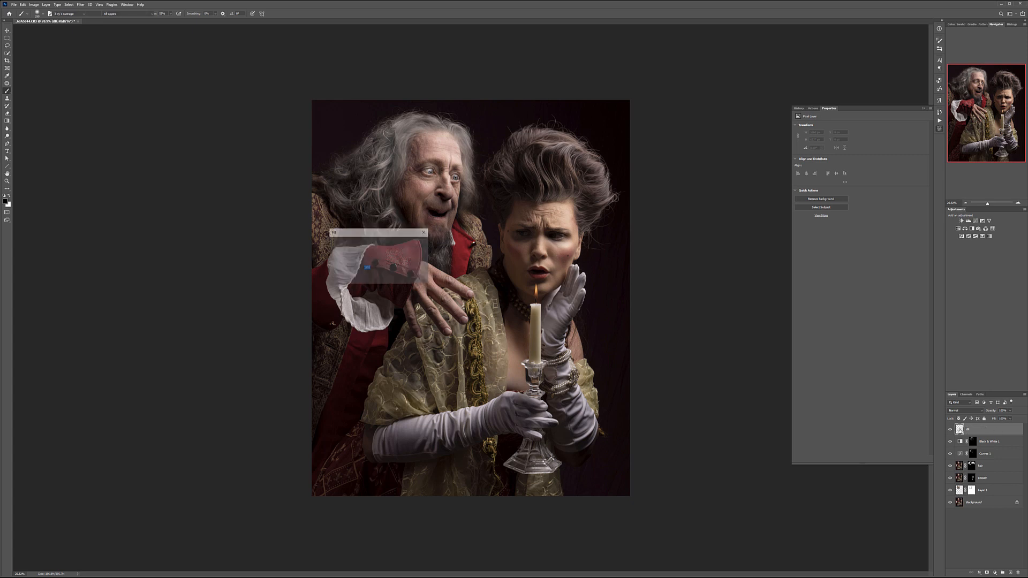
pyautogui.press('Return')
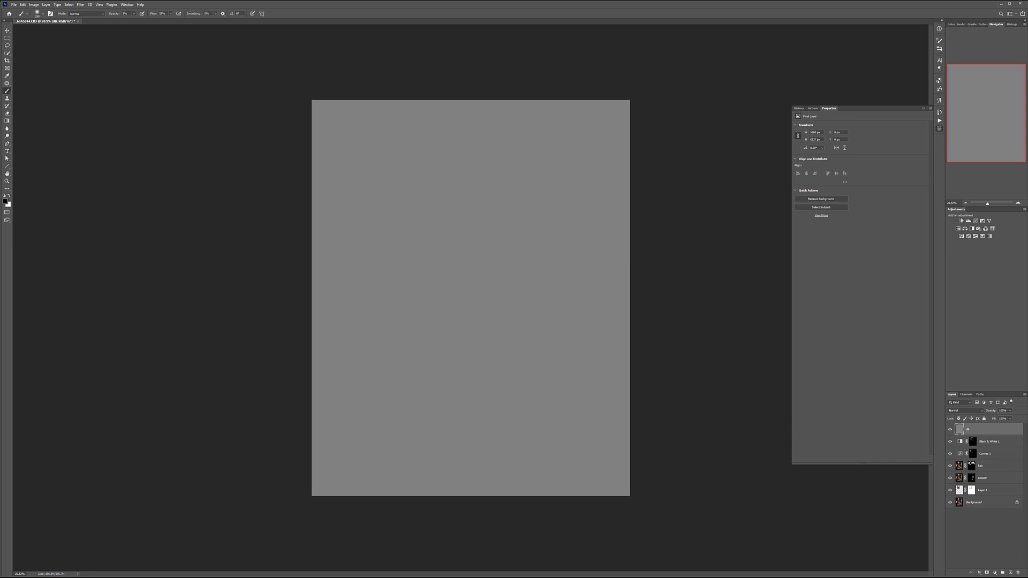
pyautogui.click(981, 411)
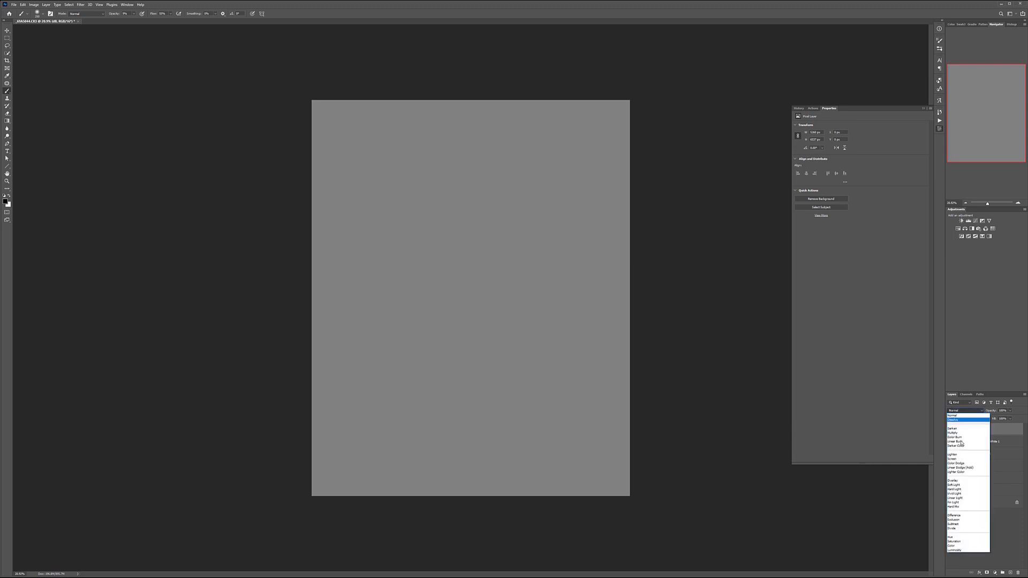
pyautogui.click(969, 485)
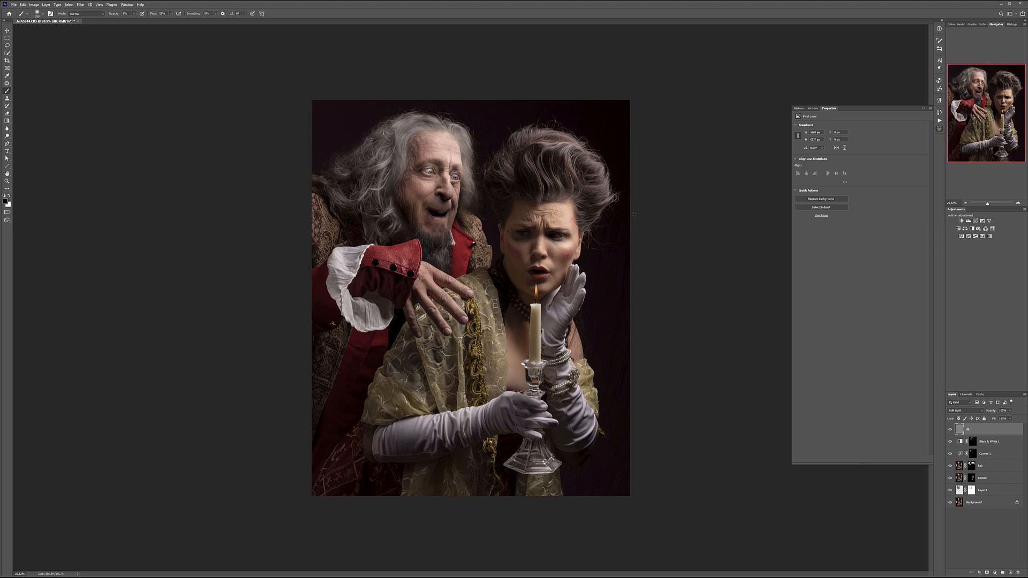
# Paint black on the gray layer to burn the shadows along the man's cheek and the hair beside his face
pyautogui.scroll(11, 538, 264)
pyautogui.scroll(-5, 536, 262)
pyautogui.scroll(11, 303, 137)
pyautogui.moveTo(316, 181); pyautogui.dragTo(361, 221)
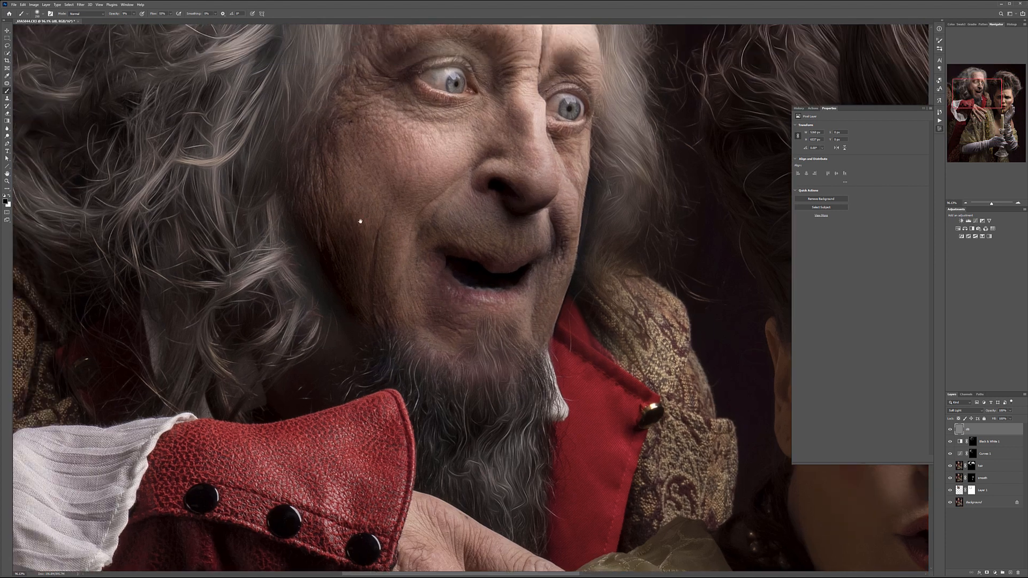
pyautogui.moveTo(260, 195)
pyautogui.mouseDown()
pyautogui.moveTo(274, 208)
pyautogui.moveTo(271, 332)
pyautogui.moveTo(281, 291)
pyautogui.moveTo(309, 273)
pyautogui.mouseUp()
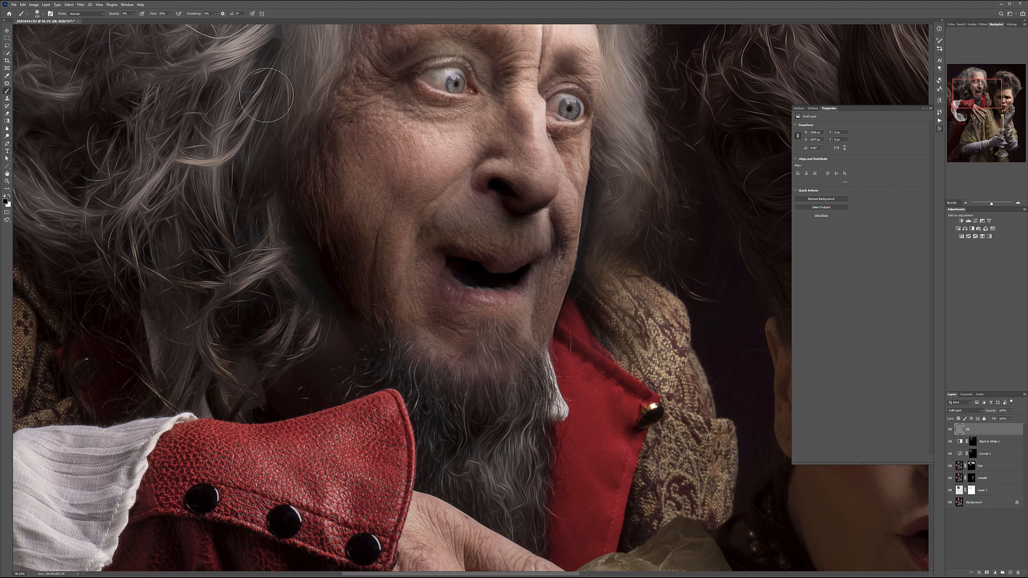
# Reduce the brush size and dodge highlights and burn creases around the man's mouth, cheeks and forehead
pyautogui.press('[')
pyautogui.press('[')
pyautogui.press('[')
pyautogui.press('[')
pyautogui.press('[')
pyautogui.press('[')
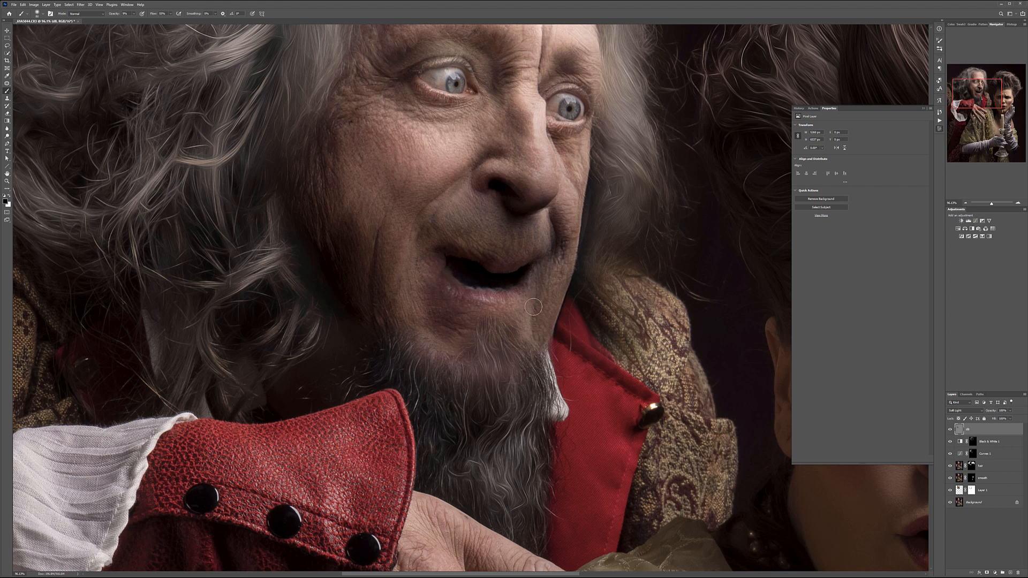
pyautogui.press('x')
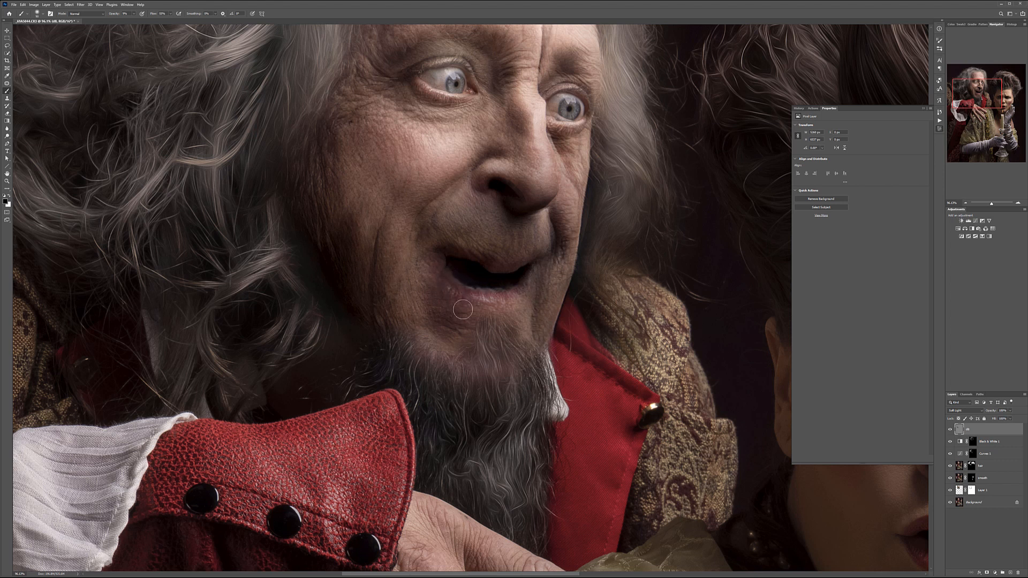
pyautogui.scroll(5, 434, 234)
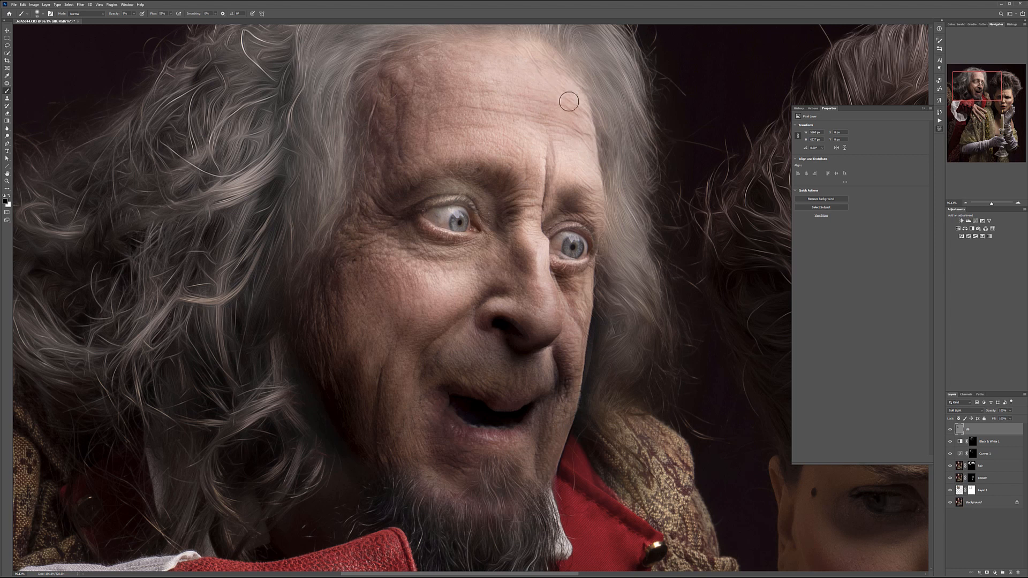
# Dodge the light strands of the man's hair with white and burn the shadowed hair with black
pyautogui.press('x')
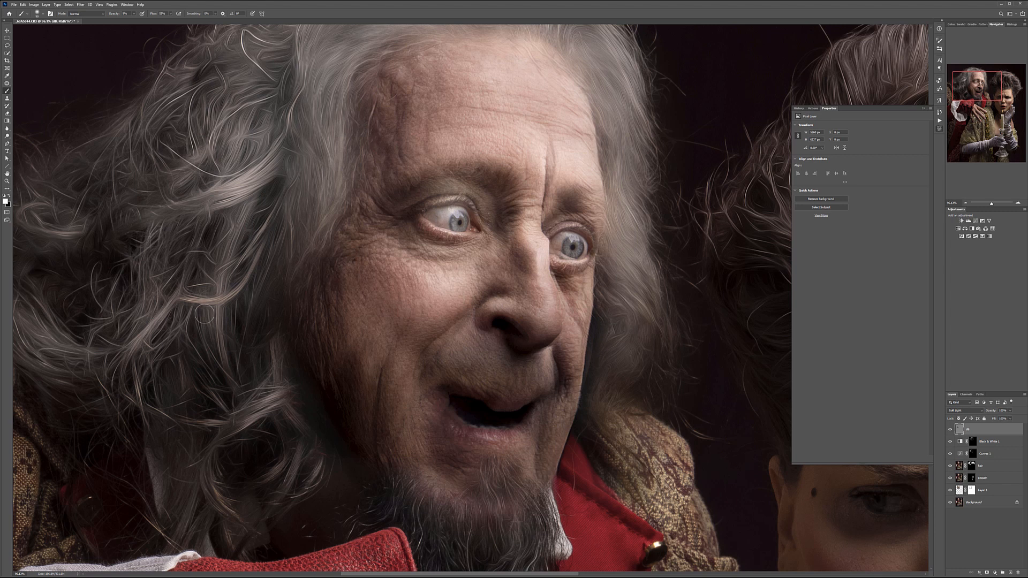
pyautogui.moveTo(230, 321)
pyautogui.mouseDown()
pyautogui.moveTo(427, 273)
pyautogui.moveTo(439, 261)
pyautogui.mouseUp()
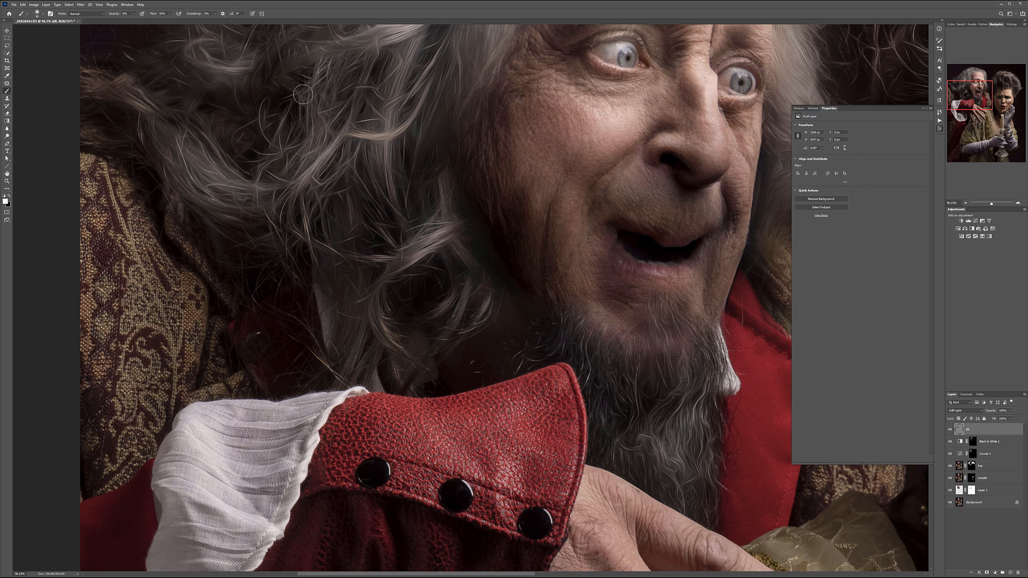
pyautogui.moveTo(339, 270); pyautogui.dragTo(290, 440)
pyautogui.moveTo(568, 118); pyautogui.dragTo(402, 274)
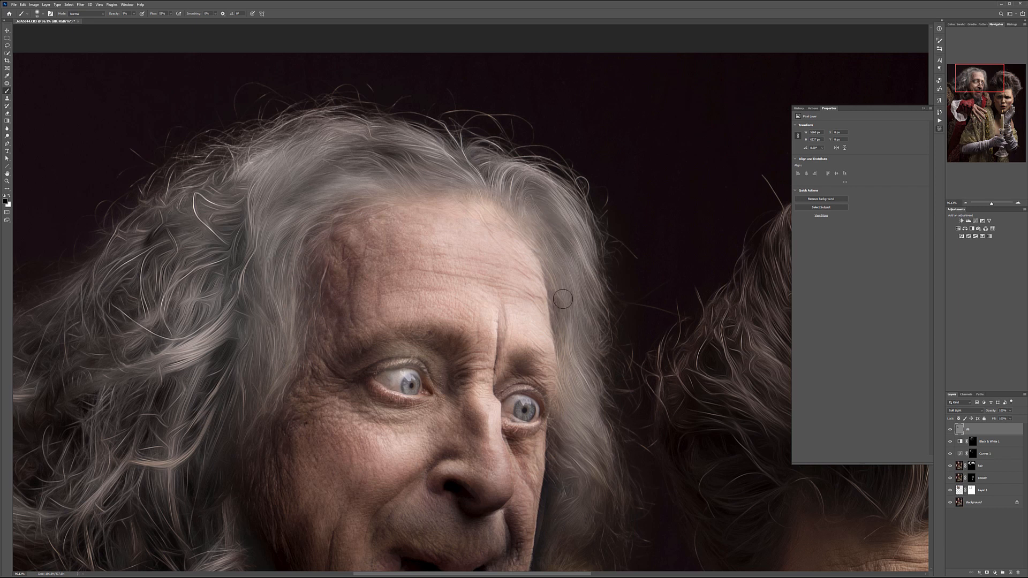
pyautogui.press('x')
pyautogui.moveTo(586, 241); pyautogui.dragTo(461, 116)
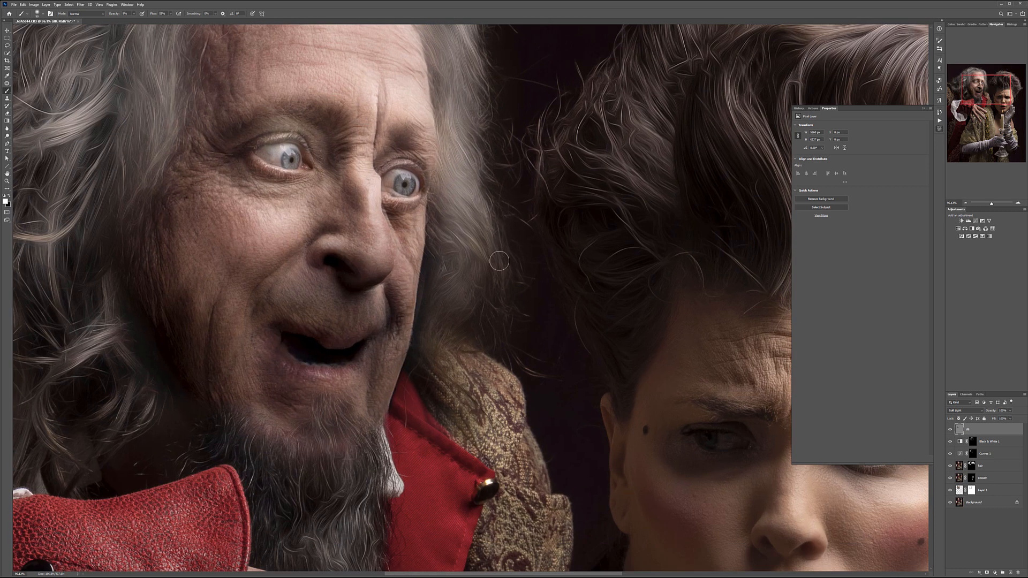
# Enlarge the brush and dodge and burn the woman's face, darkening her neck and jaw shadows and lifting her skin highlights
pyautogui.press('x')
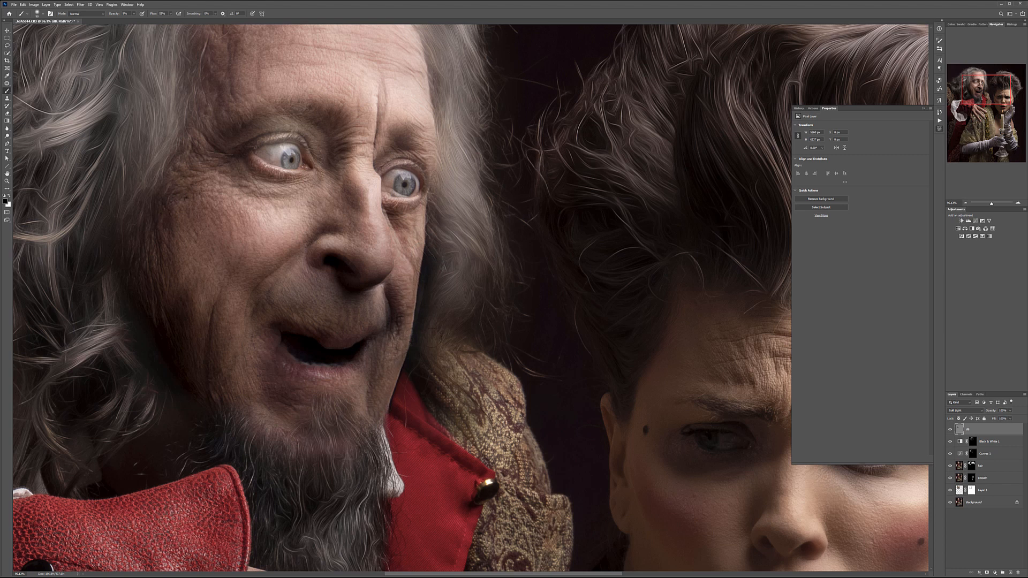
pyautogui.press(']')
pyautogui.press(']')
pyautogui.moveTo(645, 360)
pyautogui.mouseDown()
pyautogui.moveTo(455, 232)
pyautogui.moveTo(358, 140)
pyautogui.mouseUp()
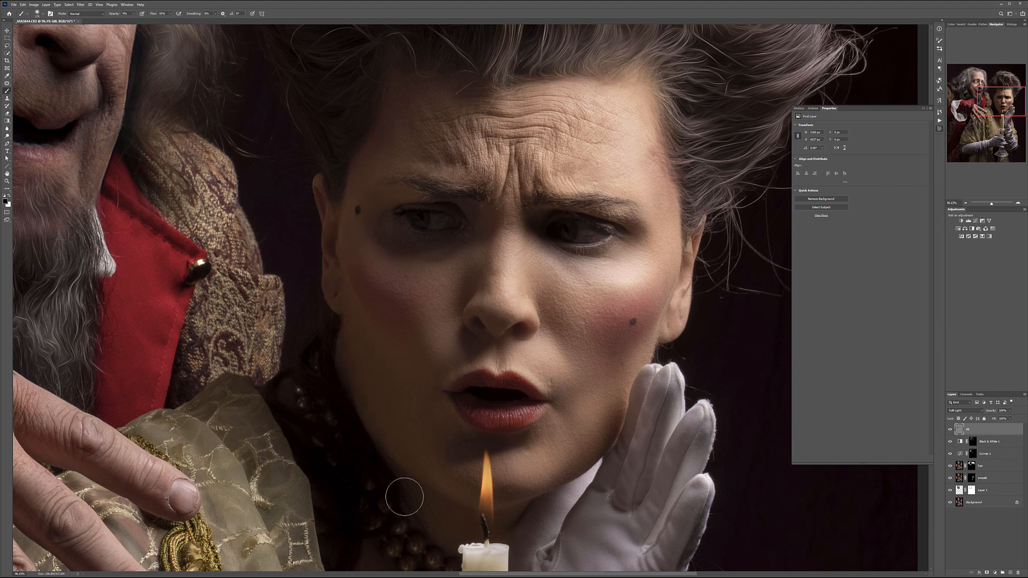
pyautogui.moveTo(378, 429); pyautogui.dragTo(405, 464)
pyautogui.press('x')
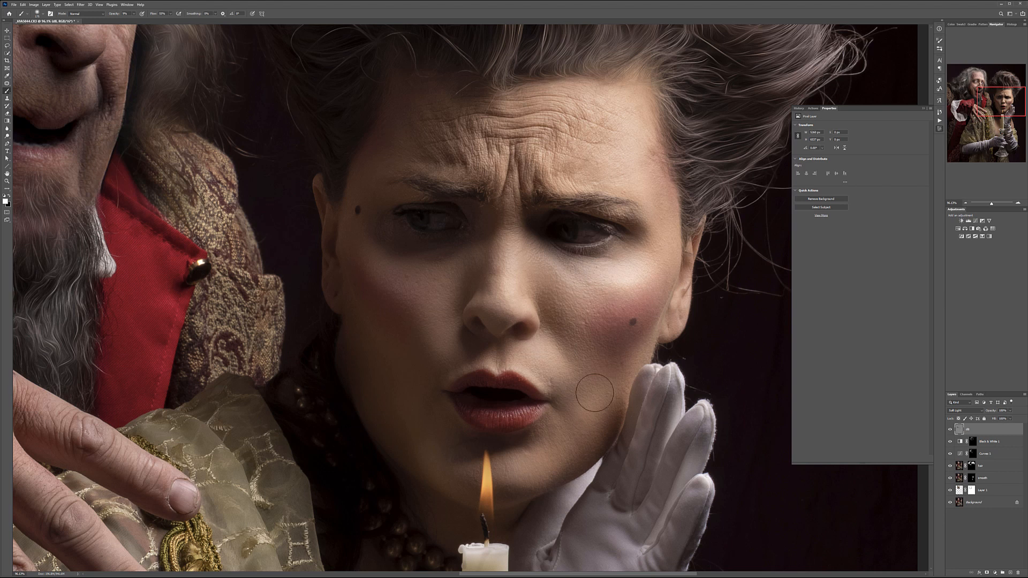
pyautogui.press('x')
pyautogui.moveTo(672, 312); pyautogui.dragTo(673, 303)
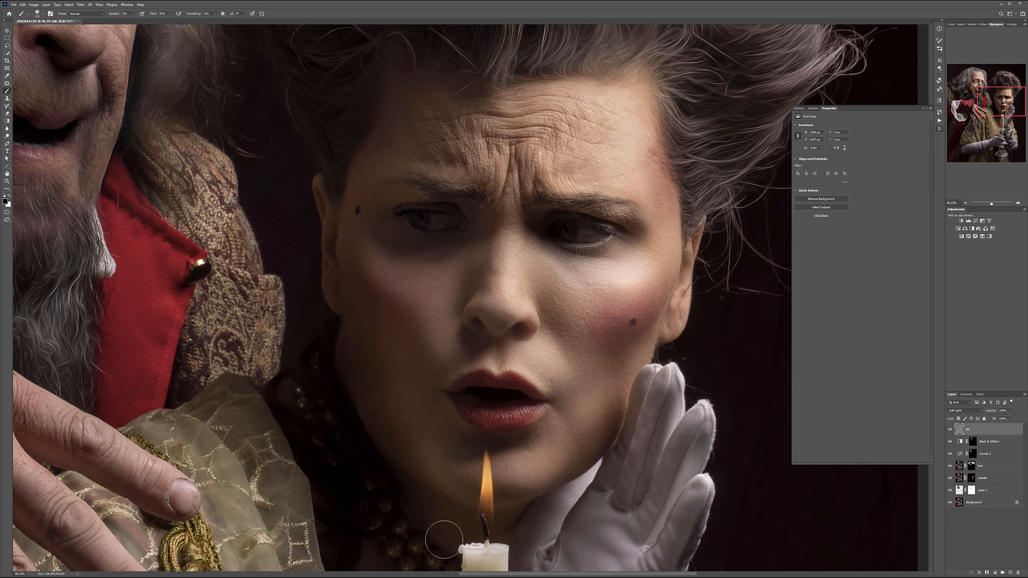
# Burn the shadowed edges of the man's little and ring fingers with black, reducing the brush size for detail
pyautogui.moveTo(556, 468)
pyautogui.mouseDown()
pyautogui.moveTo(508, 297)
pyautogui.moveTo(512, 243)
pyautogui.mouseUp()
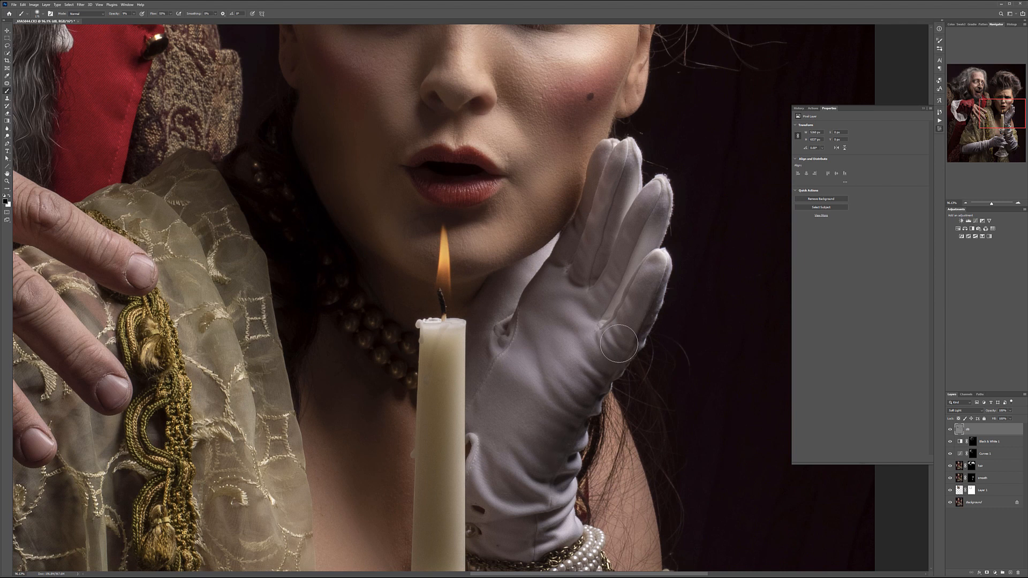
pyautogui.moveTo(104, 404); pyautogui.dragTo(629, 435)
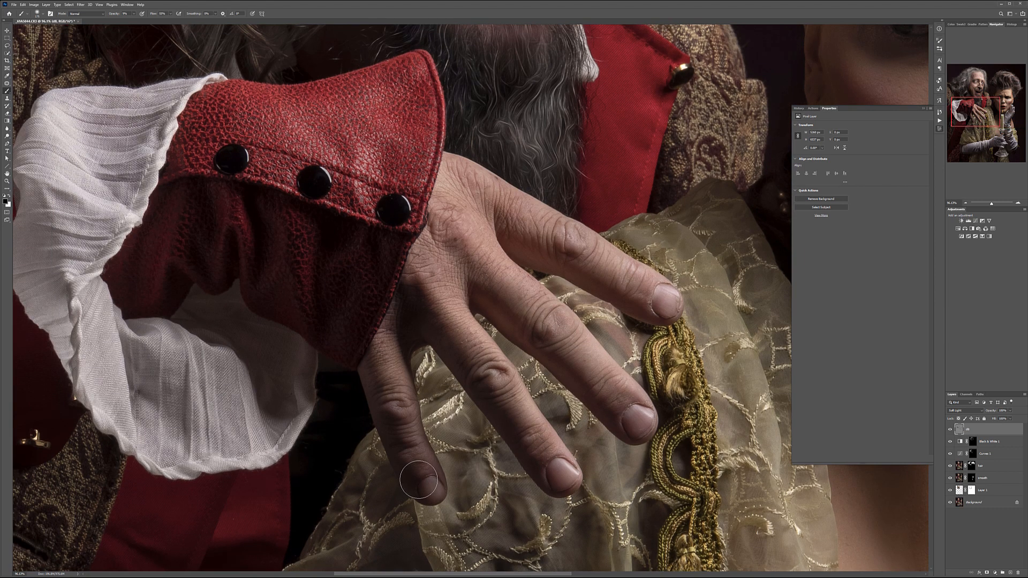
pyautogui.scroll(3, 420, 482)
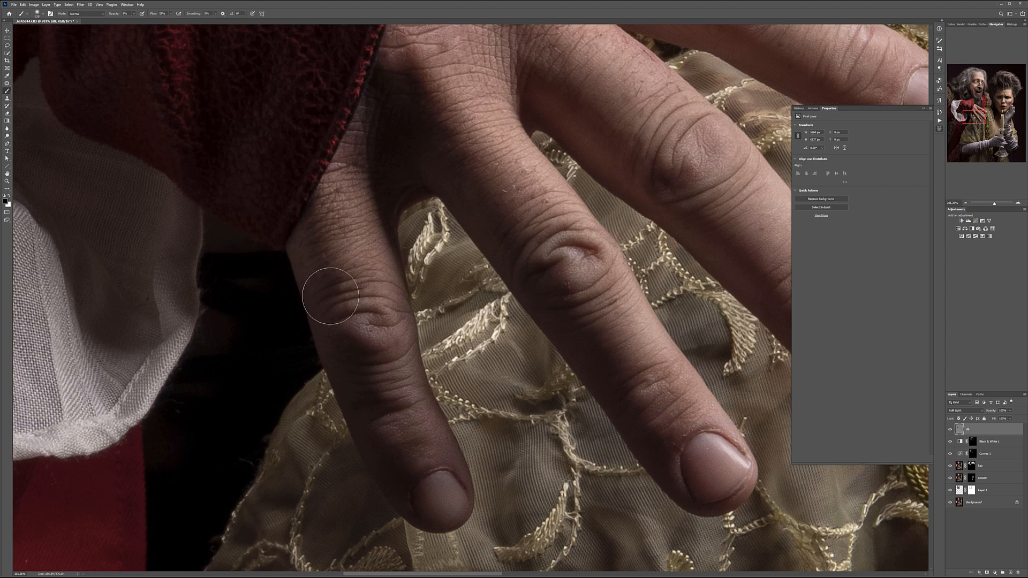
pyautogui.moveTo(322, 241)
pyautogui.mouseDown()
pyautogui.moveTo(332, 336)
pyautogui.moveTo(323, 326)
pyautogui.mouseUp()
pyautogui.press('[')
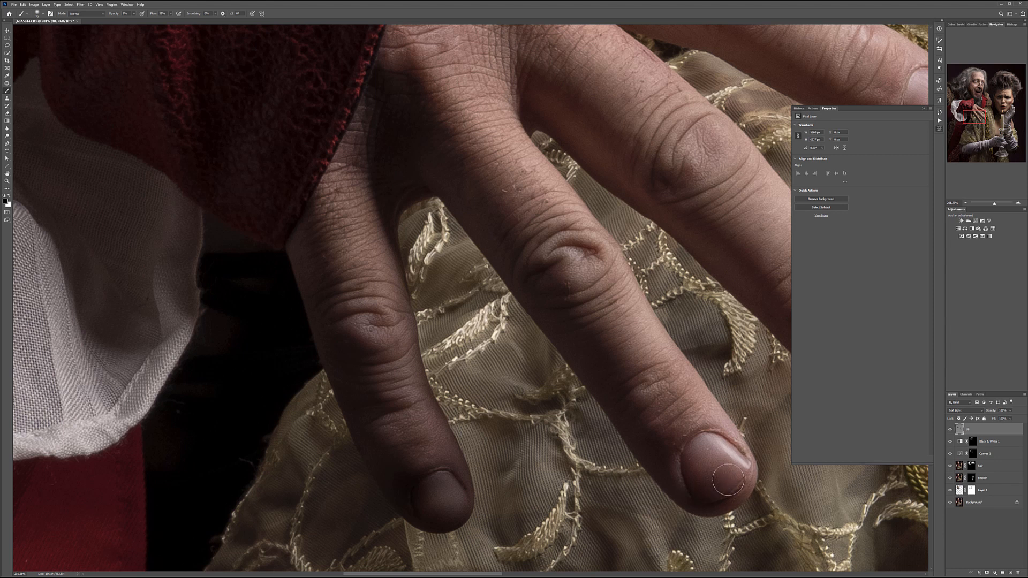
# Dodge the nails, knuckles and raised skin of the man's little and ring fingers with white
pyautogui.press('x')
pyautogui.moveTo(729, 453)
pyautogui.mouseDown()
pyautogui.moveTo(736, 462)
pyautogui.moveTo(716, 453)
pyautogui.moveTo(731, 449)
pyautogui.moveTo(714, 457)
pyautogui.mouseUp()
pyautogui.moveTo(447, 499); pyautogui.dragTo(451, 498)
pyautogui.moveTo(363, 331); pyautogui.dragTo(399, 337)
pyautogui.moveTo(400, 377); pyautogui.dragTo(428, 425)
pyautogui.moveTo(642, 379); pyautogui.dragTo(662, 398)
pyautogui.moveTo(641, 343); pyautogui.dragTo(620, 356)
pyautogui.moveTo(560, 260)
pyautogui.mouseDown()
pyautogui.moveTo(559, 280)
pyautogui.moveTo(585, 248)
pyautogui.mouseUp()
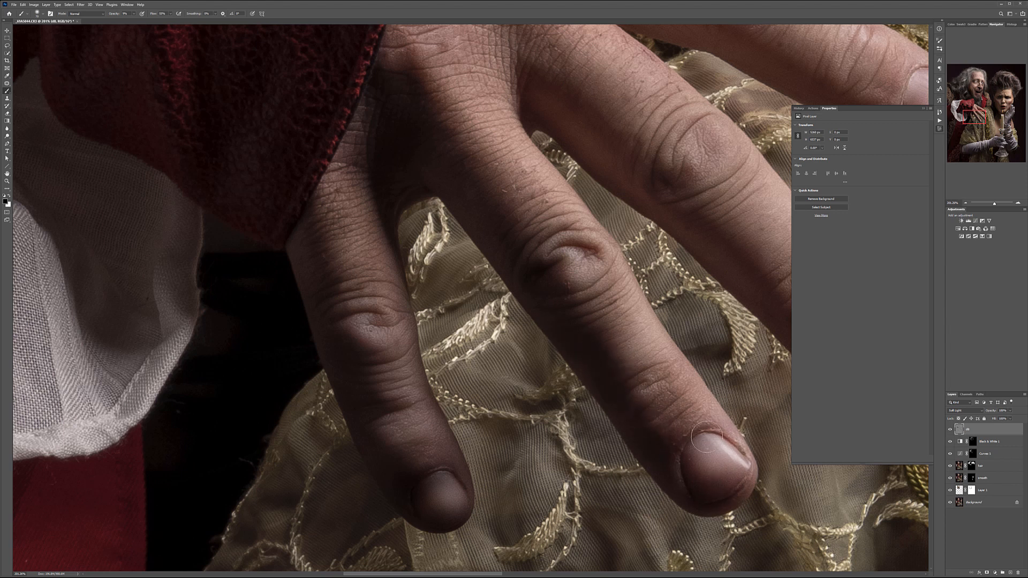
# Burn around the nail and along the edges of the man's middle finger, and dodge its highlights with white
pyautogui.hscroll(5, 669, 439)
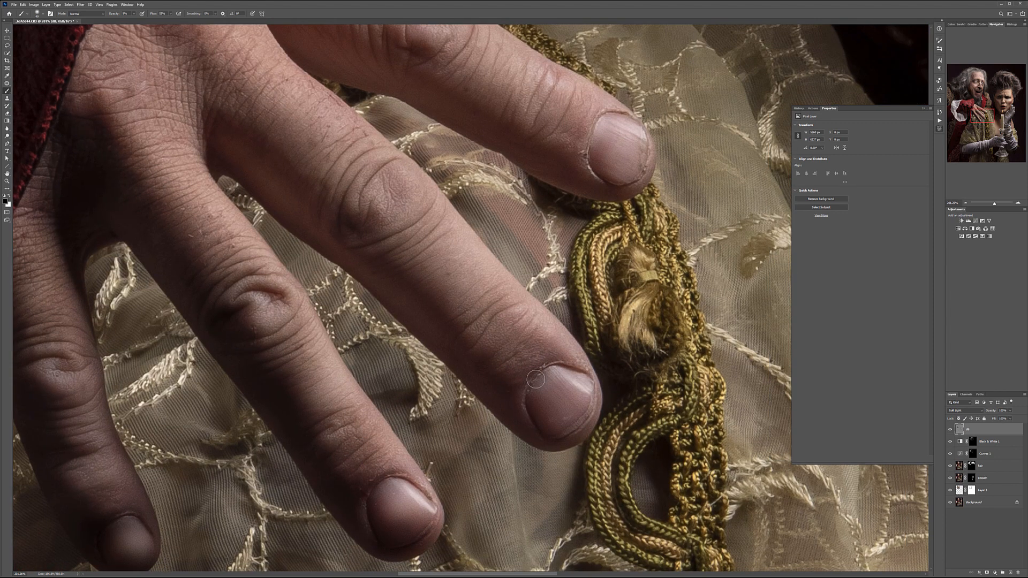
pyautogui.moveTo(527, 386); pyautogui.dragTo(540, 369)
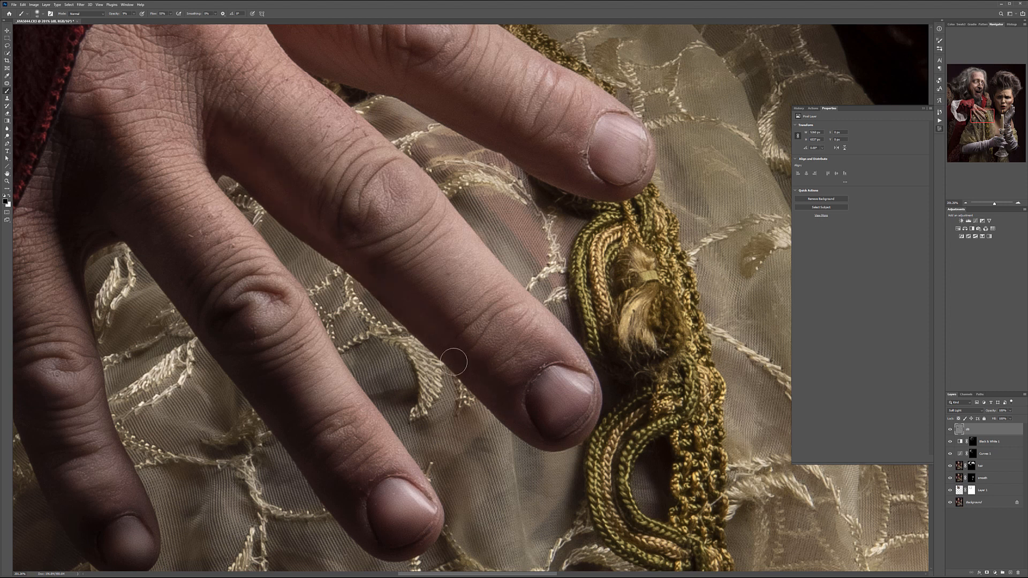
pyautogui.press('x')
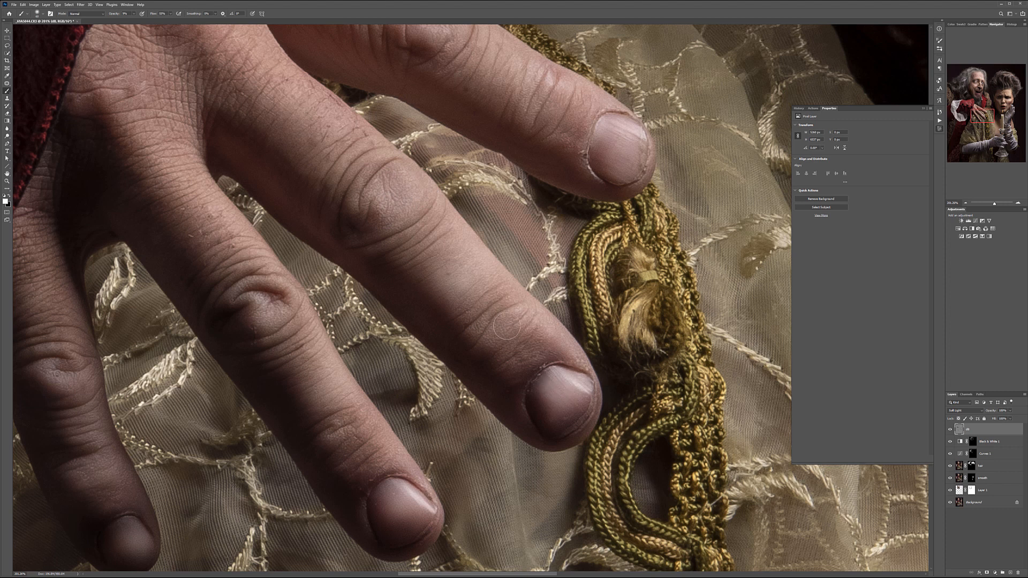
# Burn the underside of the man's index finger and dodge its knuckle and nail
pyautogui.moveTo(544, 214); pyautogui.dragTo(506, 360)
pyautogui.press('x')
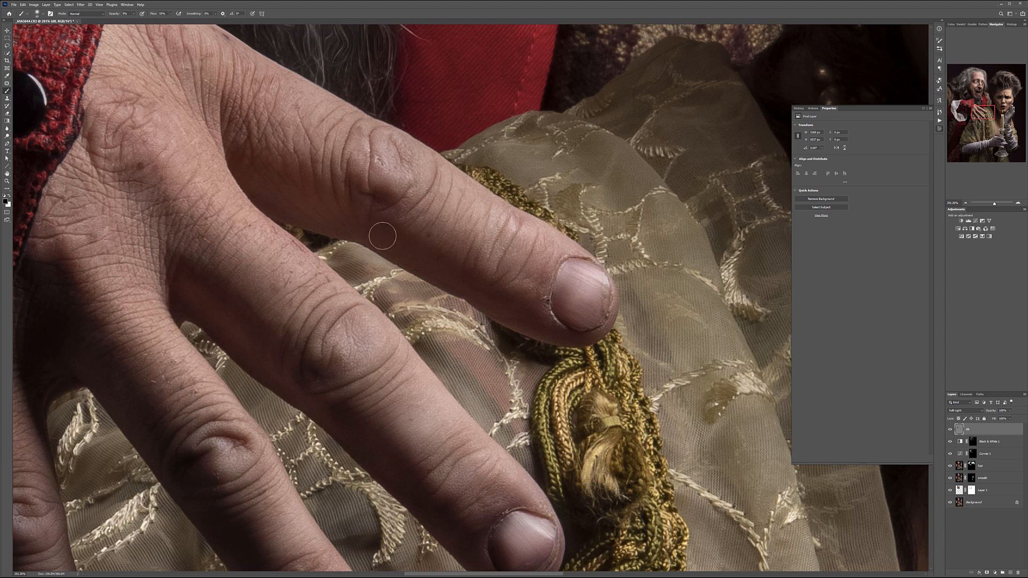
pyautogui.press('x')
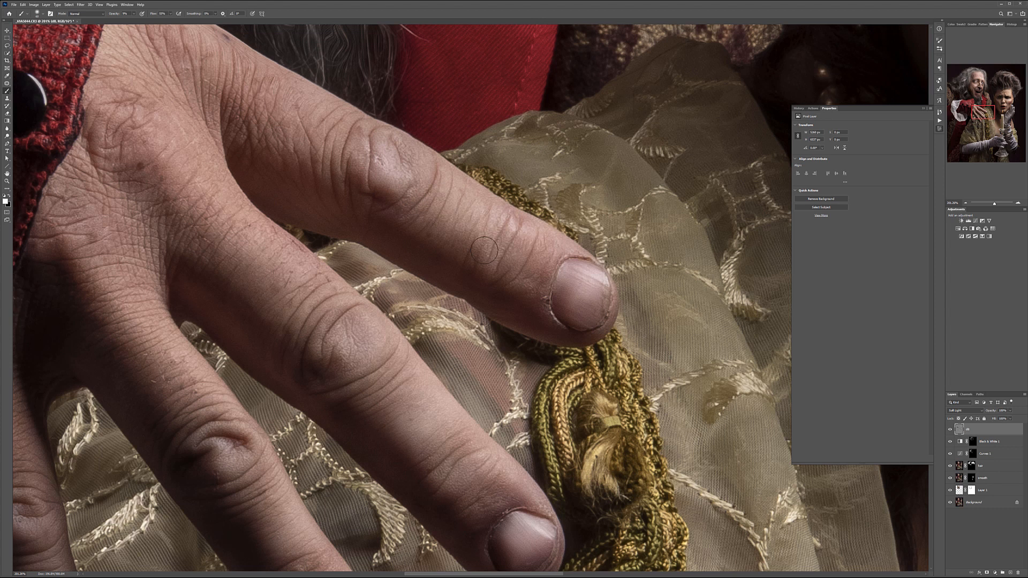
pyautogui.moveTo(592, 274); pyautogui.dragTo(583, 290)
# Burn the creases and dodge the raised skin on the back of the man's hand near the red cuff
pyautogui.moveTo(129, 99)
pyautogui.mouseDown()
pyautogui.moveTo(286, 218)
pyautogui.moveTo(294, 252)
pyautogui.moveTo(294, 236)
pyautogui.moveTo(317, 259)
pyautogui.mouseUp()
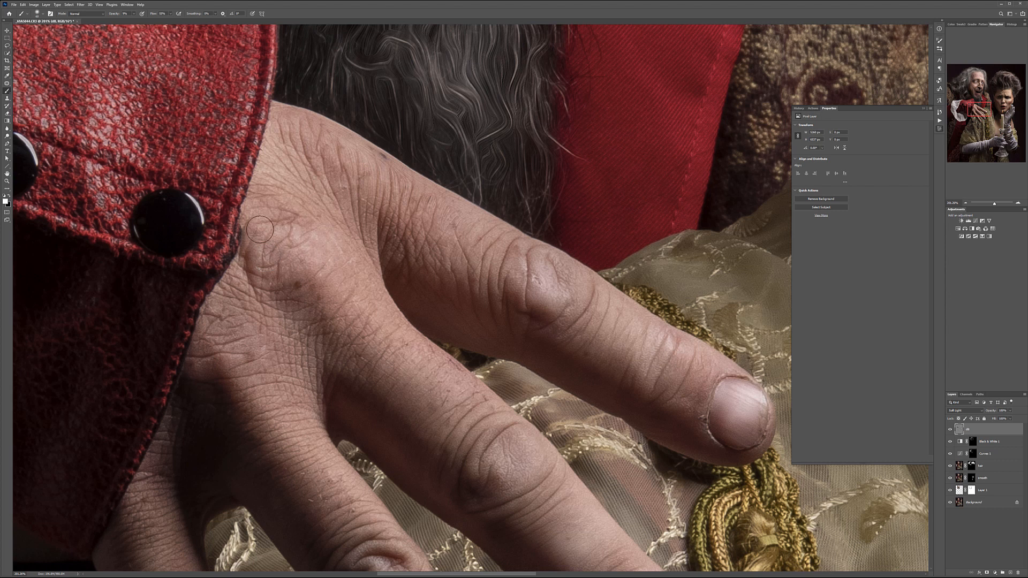
pyautogui.press('x')
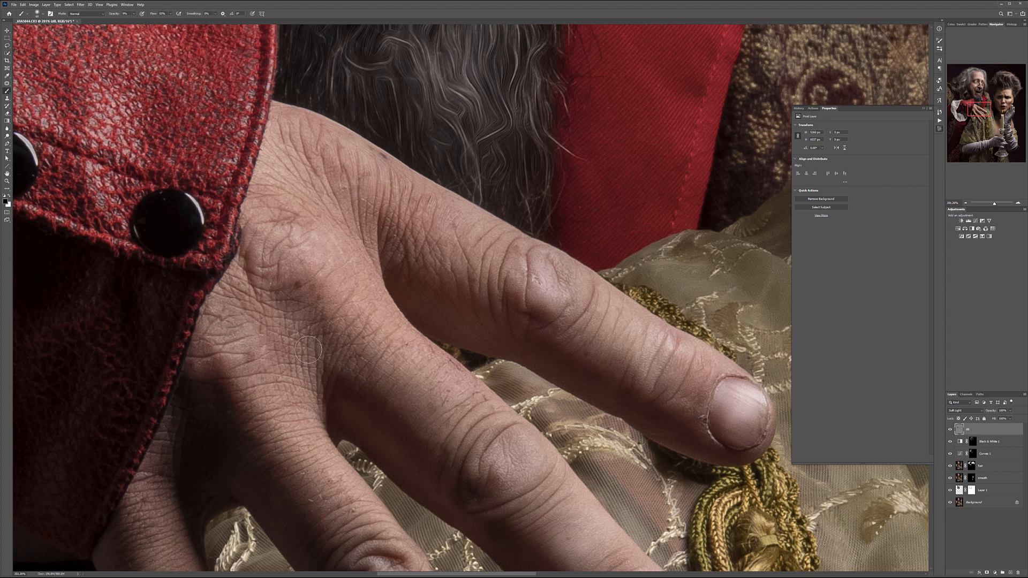
pyautogui.moveTo(293, 313)
pyautogui.mouseDown()
pyautogui.moveTo(236, 260)
pyautogui.moveTo(269, 295)
pyautogui.moveTo(290, 283)
pyautogui.mouseUp()
pyautogui.moveTo(272, 151)
pyautogui.mouseDown()
pyautogui.moveTo(305, 157)
pyautogui.moveTo(301, 173)
pyautogui.mouseUp()
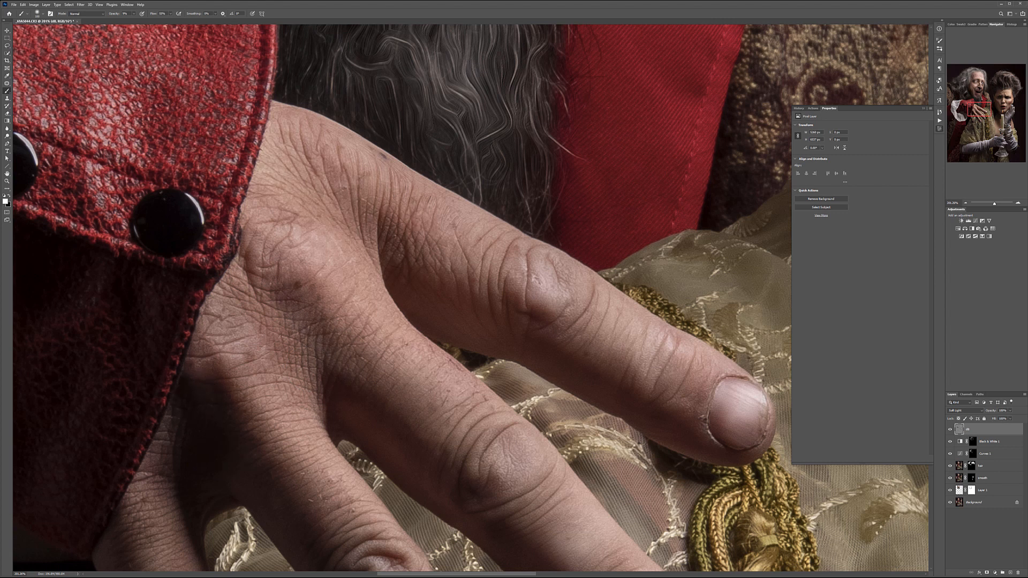
pyautogui.moveTo(304, 176)
pyautogui.mouseDown()
pyautogui.moveTo(262, 231)
pyautogui.moveTo(285, 228)
pyautogui.mouseUp()
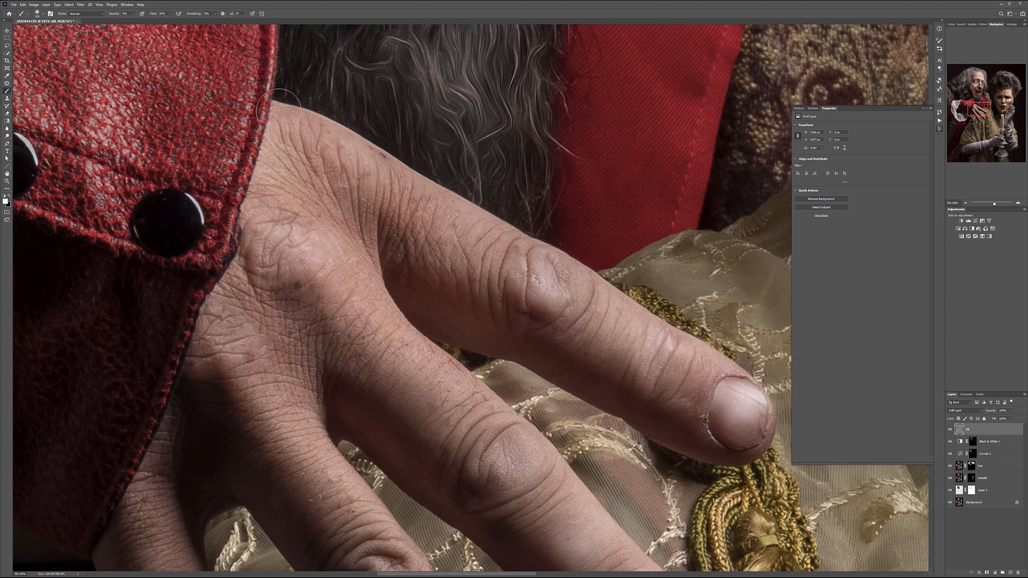
# Burn the creases, knuckles and finger edges on the back of the man's hand with black
pyautogui.press('x')
pyautogui.moveTo(315, 167); pyautogui.dragTo(339, 188)
pyautogui.moveTo(310, 315)
pyautogui.mouseDown()
pyautogui.moveTo(297, 311)
pyautogui.moveTo(313, 292)
pyautogui.mouseUp()
pyautogui.moveTo(263, 475); pyautogui.dragTo(240, 245)
pyautogui.moveTo(368, 182); pyautogui.dragTo(262, 124)
pyautogui.moveTo(391, 246)
pyautogui.mouseDown()
pyautogui.moveTo(470, 325)
pyautogui.moveTo(499, 325)
pyautogui.mouseUp()
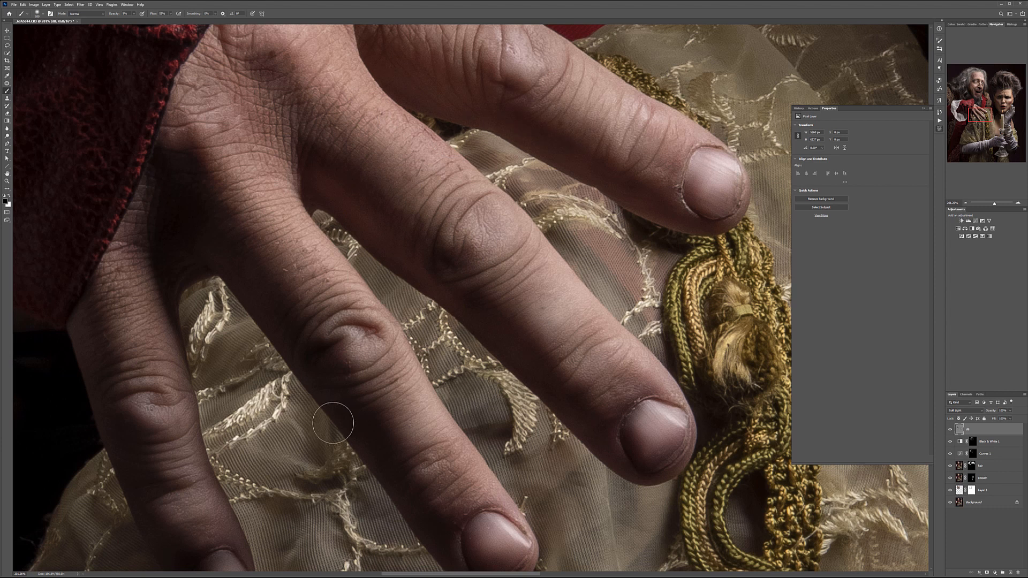
# Compare the hand and the whole portrait with and without the dodge-and-burn layer
pyautogui.scroll(-5, 332, 421)
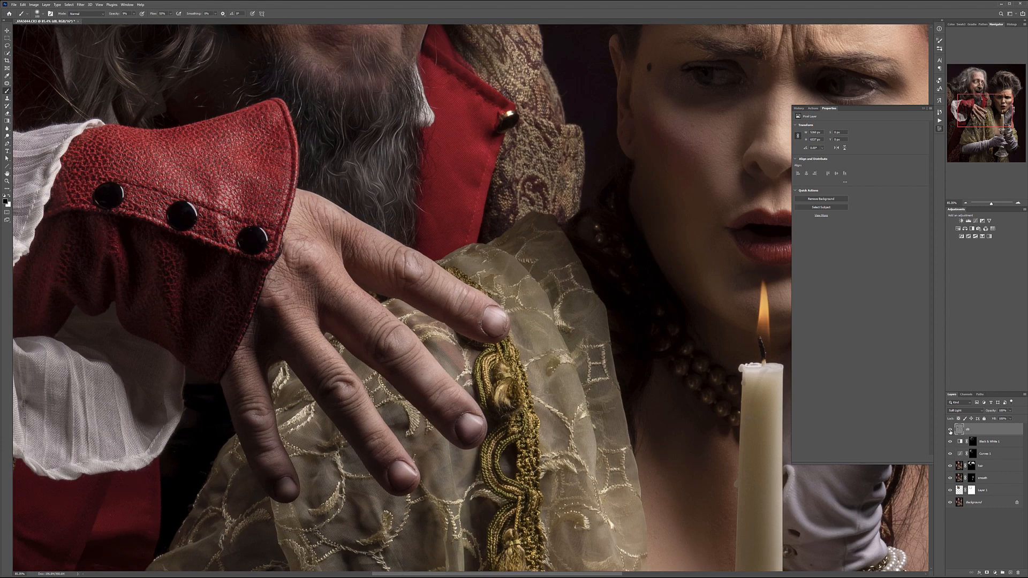
pyautogui.click(951, 430)
pyautogui.click(950, 430)
pyautogui.click(950, 430)
pyautogui.click(951, 430)
pyautogui.scroll(-5, 514, 409)
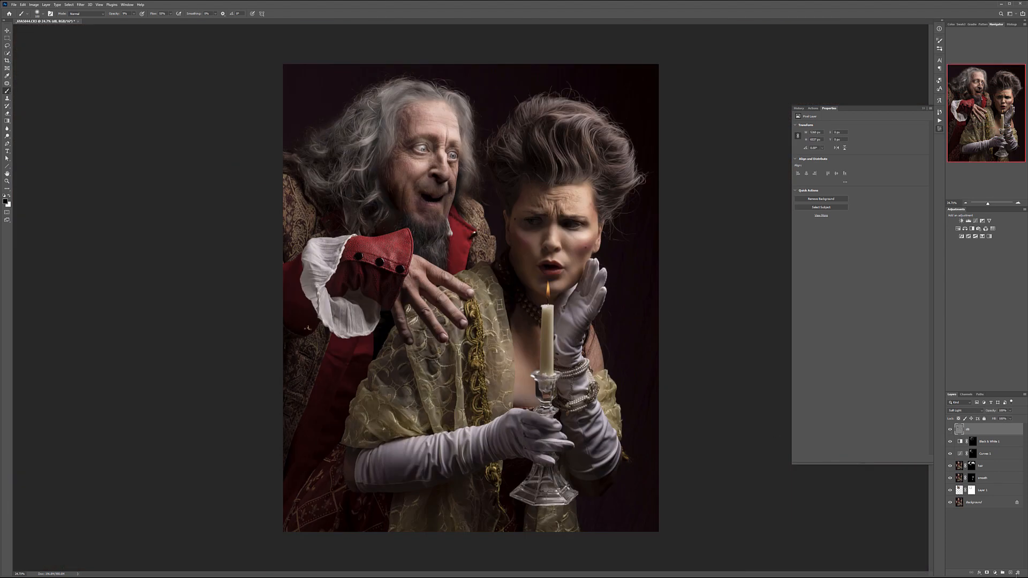
# Add a layer named DB G filled with 50% gray and set its blend mode to Soft Light
pyautogui.click(1010, 573)
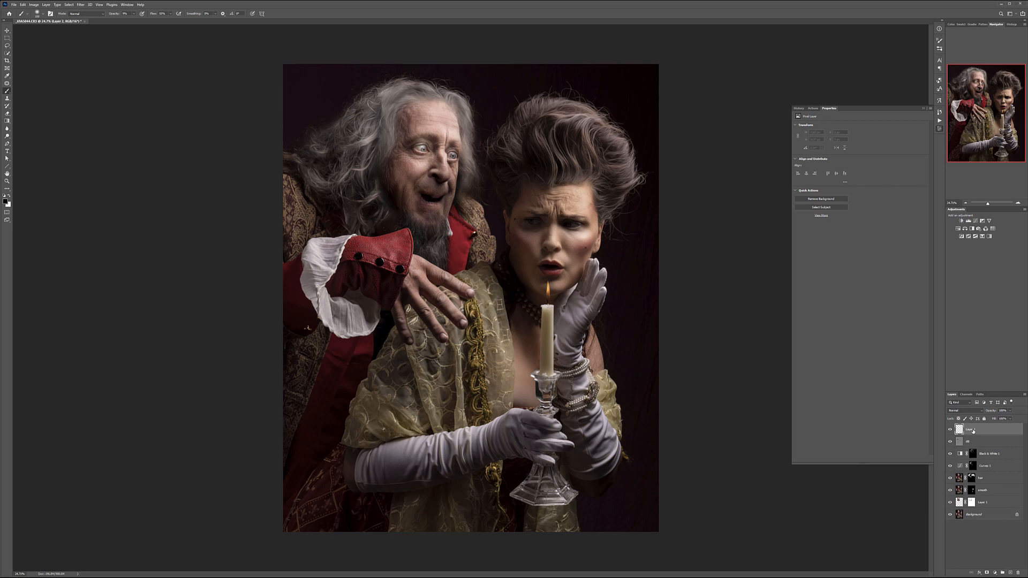
pyautogui.hotkey('shift', 'F5')
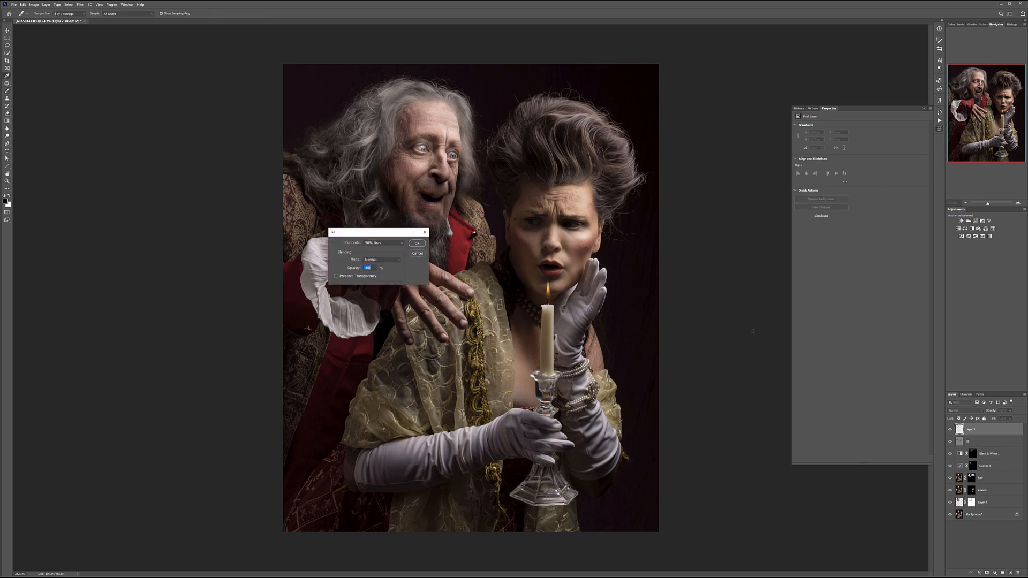
pyautogui.click(417, 244)
pyautogui.press('b')
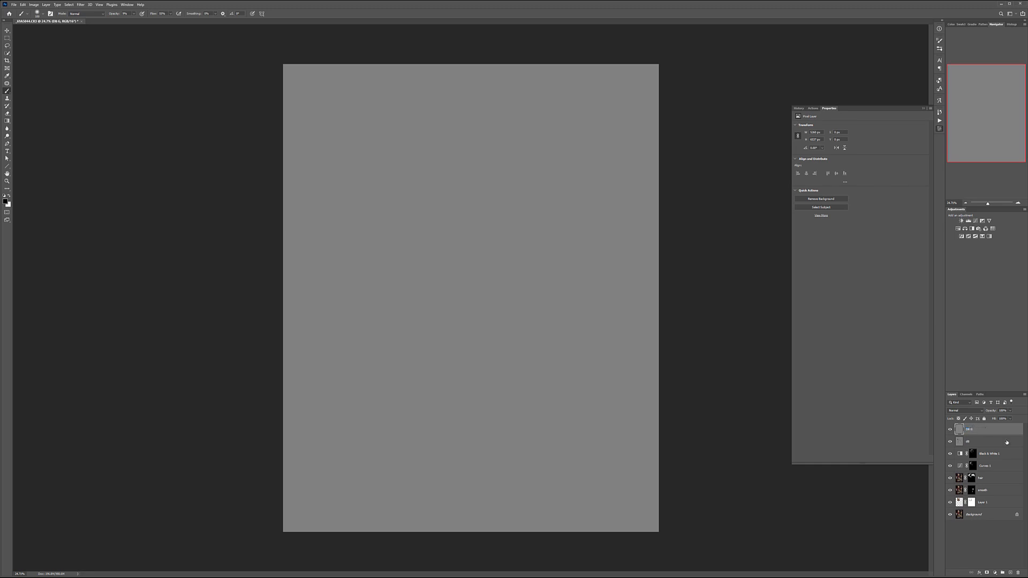
pyautogui.click(981, 411)
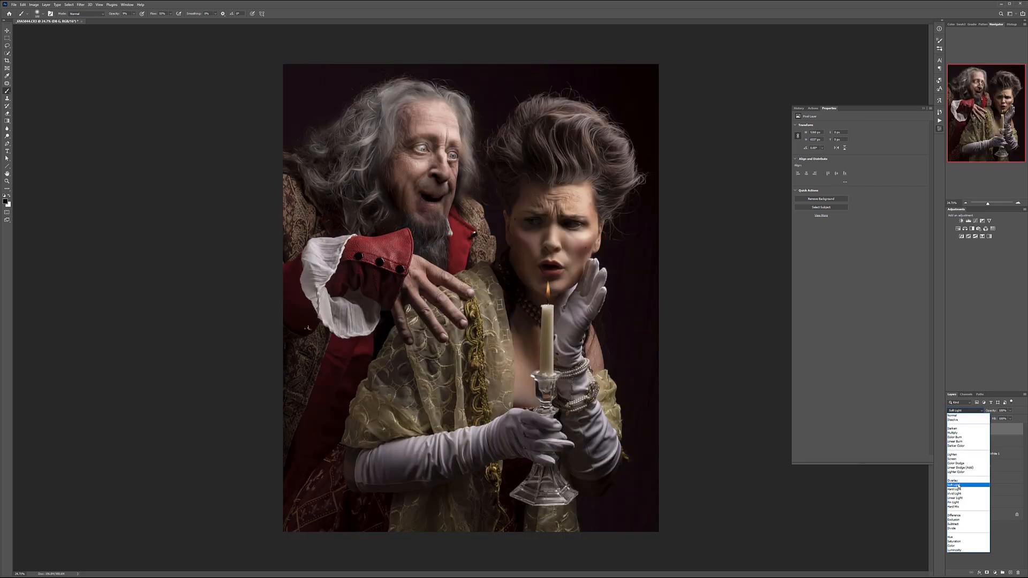
pyautogui.click(955, 485)
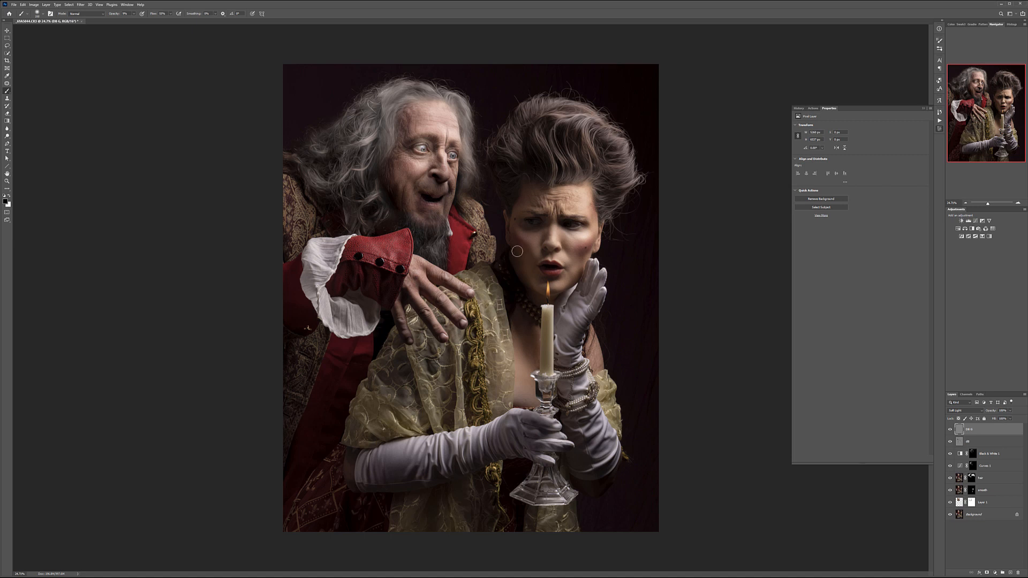
# Burn the man's coat from the collar down to the lower front with a medium-sized black brush
pyautogui.press(']')
pyautogui.press(']')
pyautogui.press(']')
pyautogui.press(']')
pyautogui.press(']')
pyautogui.press(']')
pyautogui.press(']')
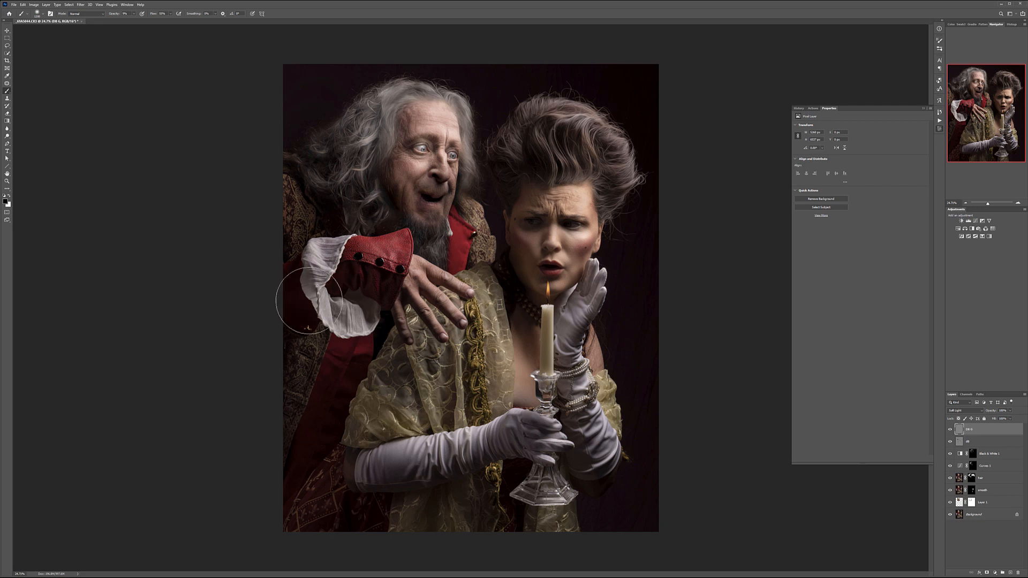
pyautogui.press('[')
pyautogui.press('[')
pyautogui.press('[')
pyautogui.press('[')
pyautogui.press('[')
pyautogui.press('[')
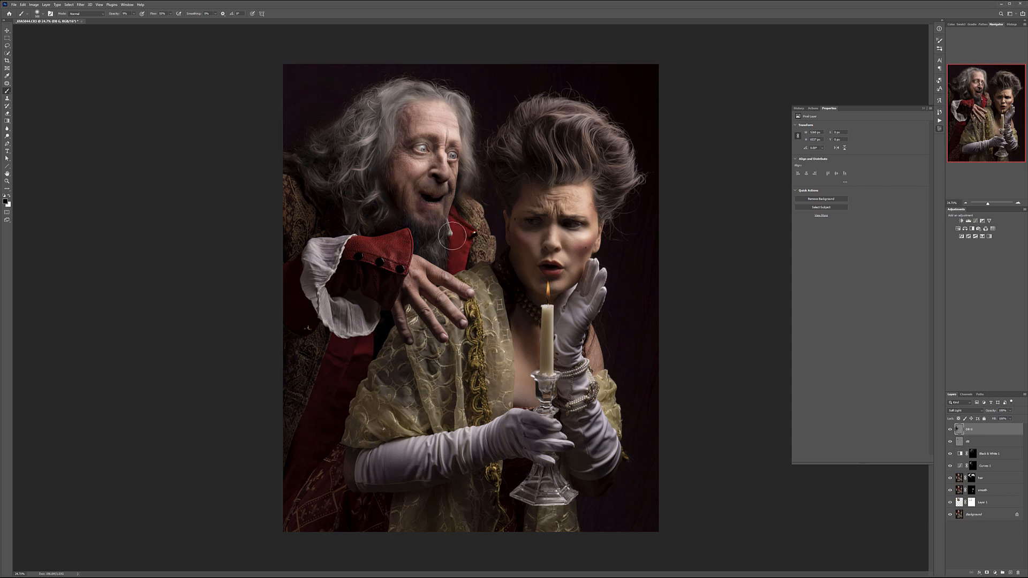
pyautogui.moveTo(468, 205)
pyautogui.mouseDown()
pyautogui.moveTo(480, 213)
pyautogui.moveTo(488, 191)
pyautogui.moveTo(484, 219)
pyautogui.moveTo(491, 194)
pyautogui.moveTo(498, 215)
pyautogui.moveTo(476, 266)
pyautogui.moveTo(334, 454)
pyautogui.moveTo(336, 484)
pyautogui.moveTo(351, 482)
pyautogui.mouseUp()
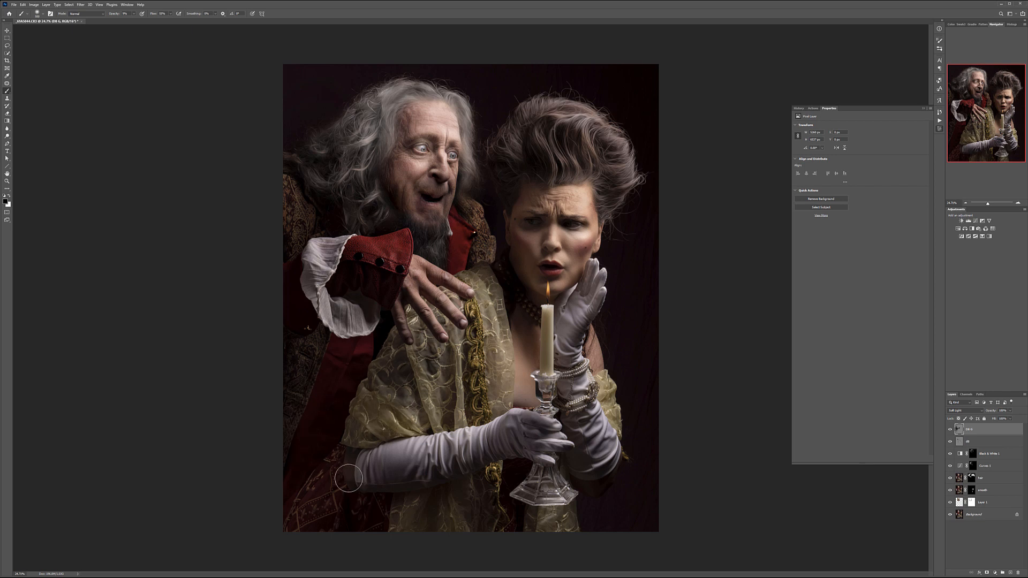
# Burn the lower coat, outer clothing and background around the couple with a large black brush
pyautogui.press(']')
pyautogui.press(']')
pyautogui.press(']')
pyautogui.press(']')
pyautogui.press(']')
pyautogui.press(']')
pyautogui.press(']')
pyautogui.press(']')
pyautogui.moveTo(314, 372)
pyautogui.mouseDown()
pyautogui.moveTo(315, 385)
pyautogui.moveTo(405, 363)
pyautogui.moveTo(365, 462)
pyautogui.moveTo(412, 480)
pyautogui.moveTo(471, 479)
pyautogui.moveTo(432, 529)
pyautogui.moveTo(570, 491)
pyautogui.moveTo(534, 492)
pyautogui.moveTo(607, 428)
pyautogui.moveTo(630, 381)
pyautogui.moveTo(622, 343)
pyautogui.moveTo(618, 388)
pyautogui.moveTo(586, 440)
pyautogui.moveTo(638, 77)
pyautogui.moveTo(641, 131)
pyautogui.moveTo(638, 121)
pyautogui.moveTo(678, 152)
pyautogui.moveTo(652, 198)
pyautogui.moveTo(665, 187)
pyautogui.moveTo(638, 114)
pyautogui.moveTo(654, 280)
pyautogui.moveTo(627, 359)
pyautogui.moveTo(620, 484)
pyautogui.moveTo(637, 463)
pyautogui.moveTo(636, 337)
pyautogui.mouseUp()
# Dodge the woman's face and the area around the man's collar with white
pyautogui.press('x')
pyautogui.moveTo(511, 199)
pyautogui.mouseDown()
pyautogui.moveTo(585, 259)
pyautogui.moveTo(527, 220)
pyautogui.moveTo(545, 256)
pyautogui.mouseUp()
pyautogui.moveTo(466, 253)
pyautogui.mouseDown()
pyautogui.moveTo(498, 216)
pyautogui.moveTo(458, 238)
pyautogui.mouseUp()
pyautogui.moveTo(569, 195)
pyautogui.mouseDown()
pyautogui.moveTo(540, 194)
pyautogui.moveTo(571, 269)
pyautogui.moveTo(537, 194)
pyautogui.mouseUp()
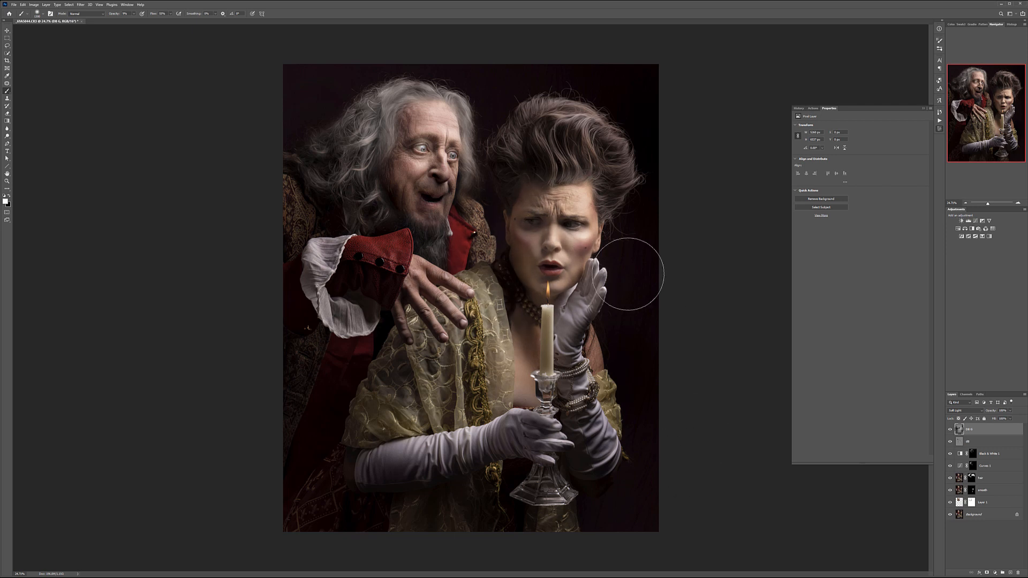
# Burn the man's patterned collar, shoulder and sleeve toward the red cuff with a smaller black brush
pyautogui.press('x')
pyautogui.press('[')
pyautogui.press('[')
pyautogui.press('[')
pyautogui.press('[')
pyautogui.press('[')
pyautogui.moveTo(482, 255)
pyautogui.mouseDown()
pyautogui.moveTo(474, 204)
pyautogui.moveTo(465, 225)
pyautogui.moveTo(475, 235)
pyautogui.moveTo(452, 260)
pyautogui.moveTo(483, 249)
pyautogui.moveTo(480, 234)
pyautogui.moveTo(503, 259)
pyautogui.moveTo(479, 248)
pyautogui.moveTo(477, 218)
pyautogui.moveTo(450, 258)
pyautogui.moveTo(481, 214)
pyautogui.moveTo(466, 229)
pyautogui.moveTo(476, 200)
pyautogui.mouseUp()
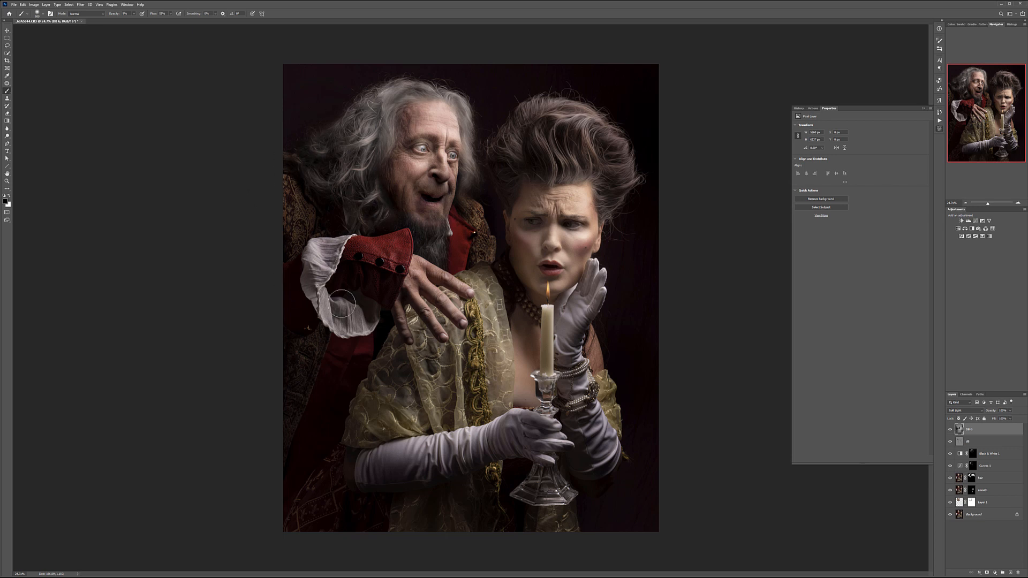
pyautogui.press(']')
pyautogui.press(']')
pyautogui.moveTo(289, 220)
pyautogui.mouseDown()
pyautogui.moveTo(293, 329)
pyautogui.moveTo(318, 302)
pyautogui.moveTo(401, 281)
pyautogui.mouseUp()
# Stamp all visible layers into a new top layer and convert it to black and white with brighter yellows
pyautogui.hotkey('ctrl', 'shift', 'alt', 'e')
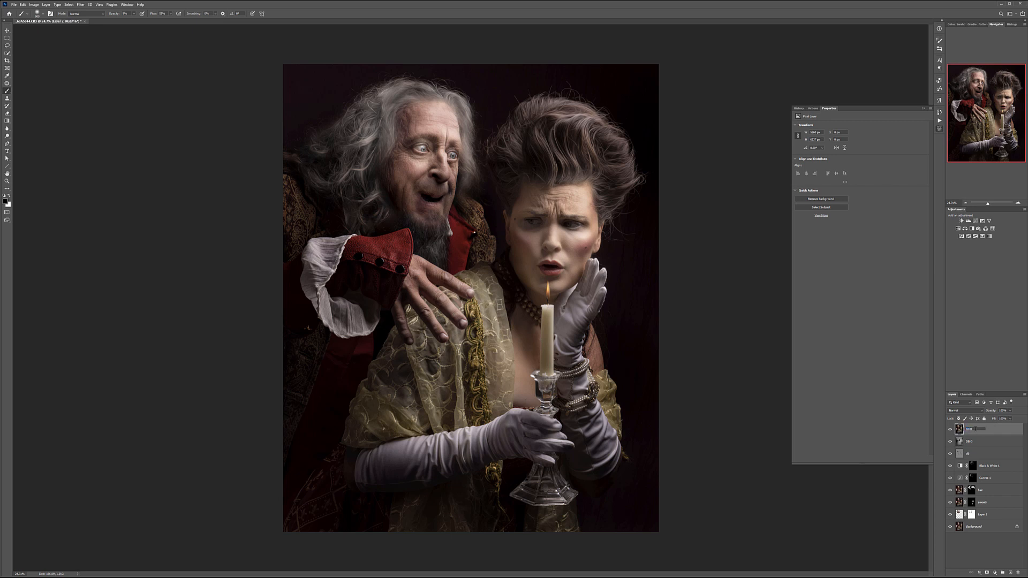
pyautogui.click(33, 5)
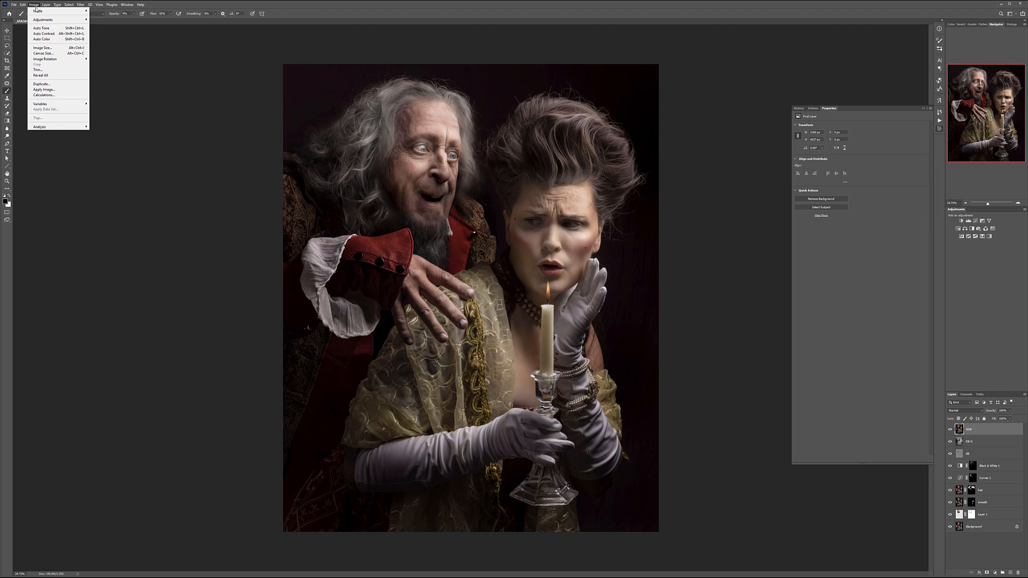
pyautogui.moveTo(44, 20)
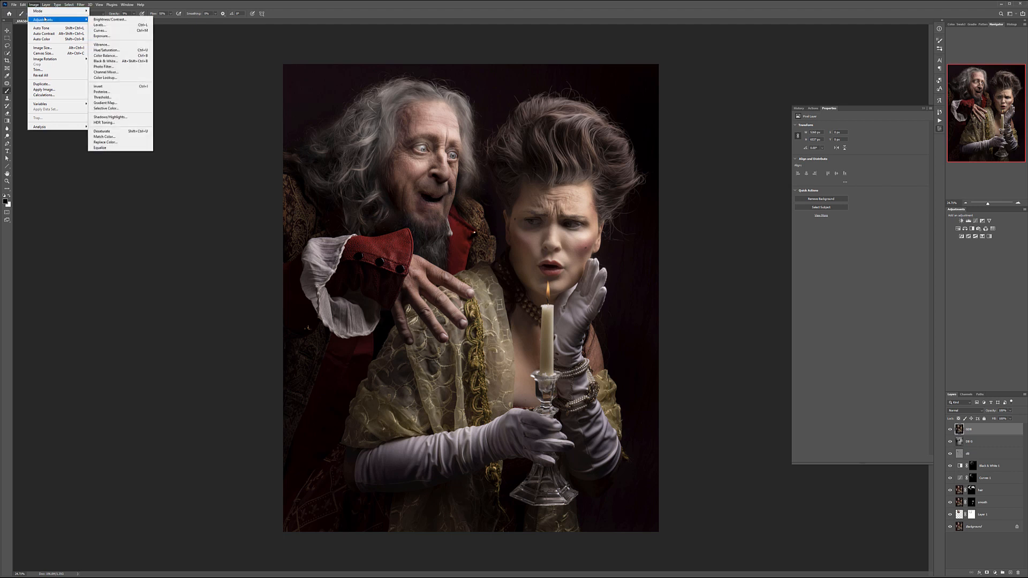
pyautogui.click(106, 61)
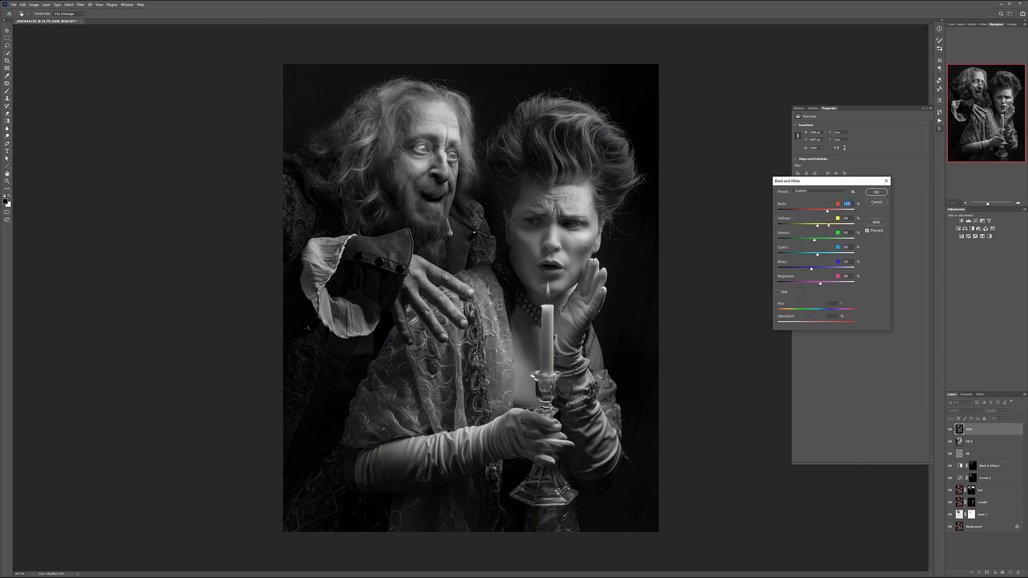
pyautogui.click(828, 225)
pyautogui.click(877, 192)
pyautogui.press('b')
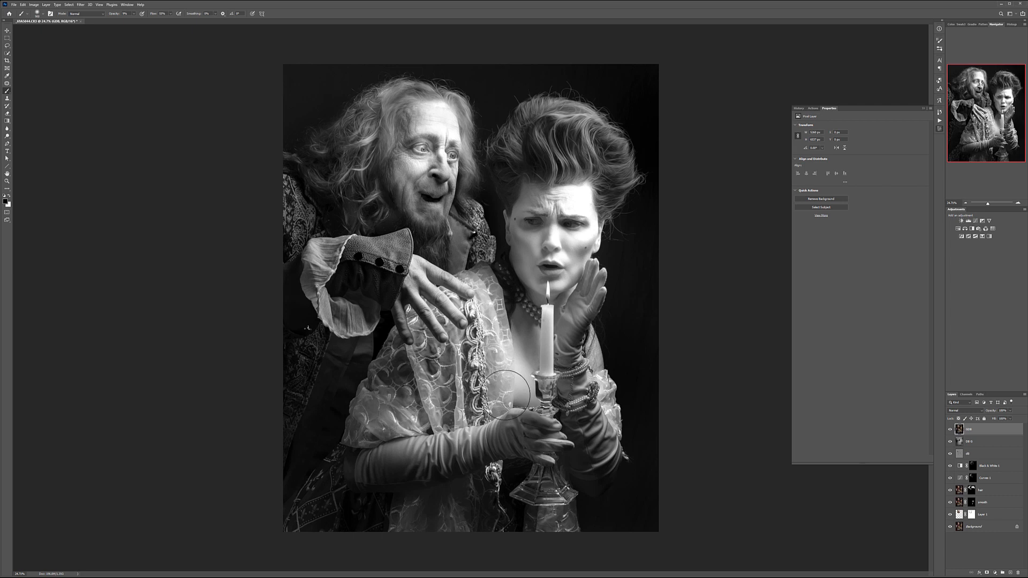
# Start a Shadows/Highlights adjustment with both amounts at 100% and both radii at 10 px
pyautogui.click(34, 5)
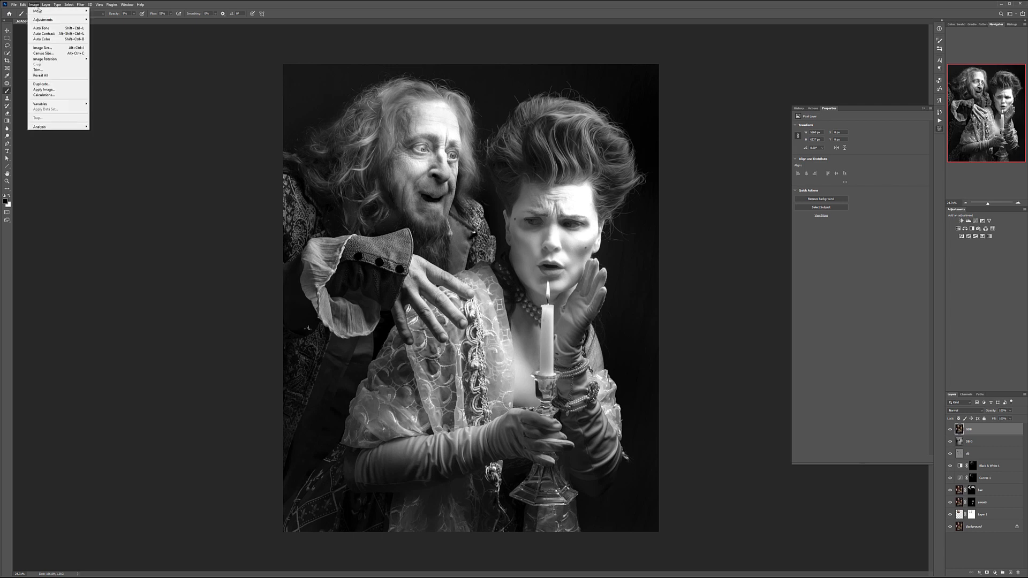
pyautogui.moveTo(43, 19)
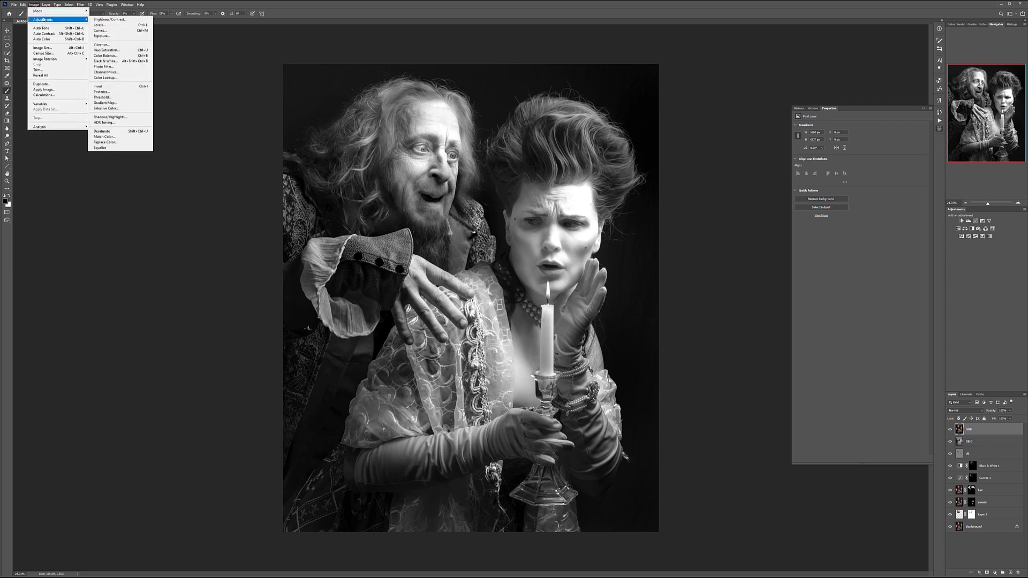
pyautogui.click(124, 117)
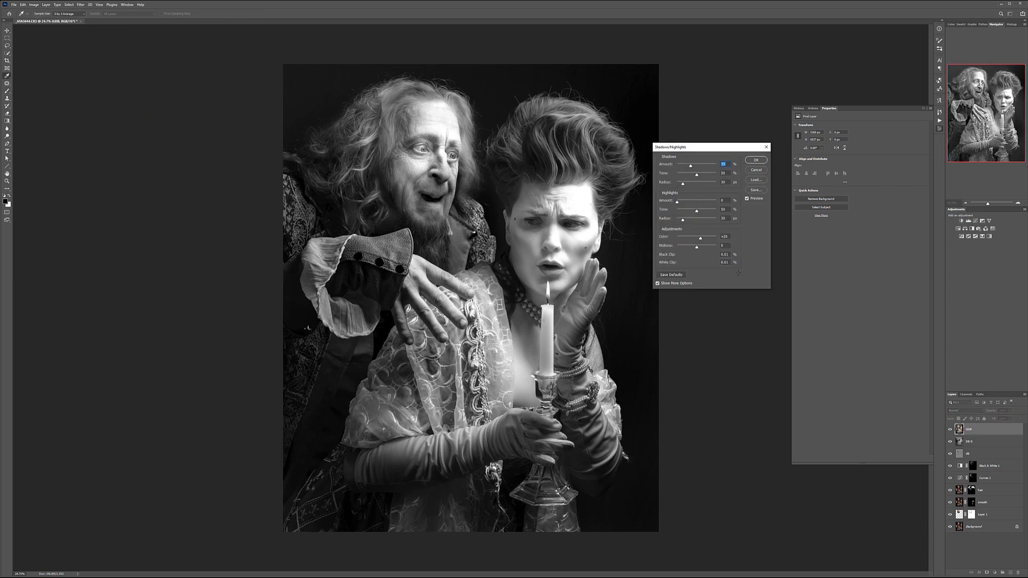
pyautogui.click(673, 284)
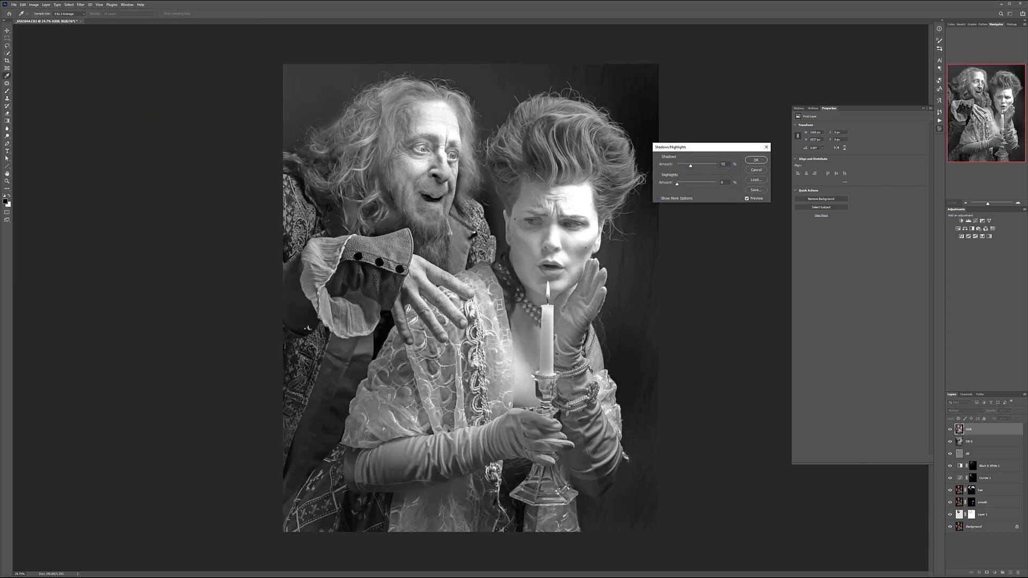
pyautogui.click(659, 199)
pyautogui.moveTo(698, 165); pyautogui.dragTo(728, 184)
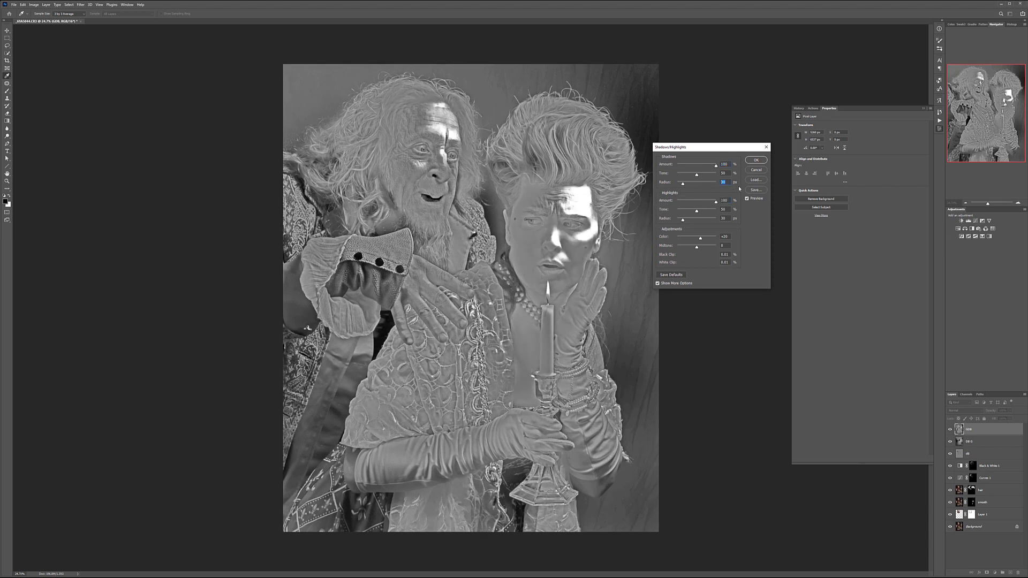
pyautogui.doubleClick(726, 218)
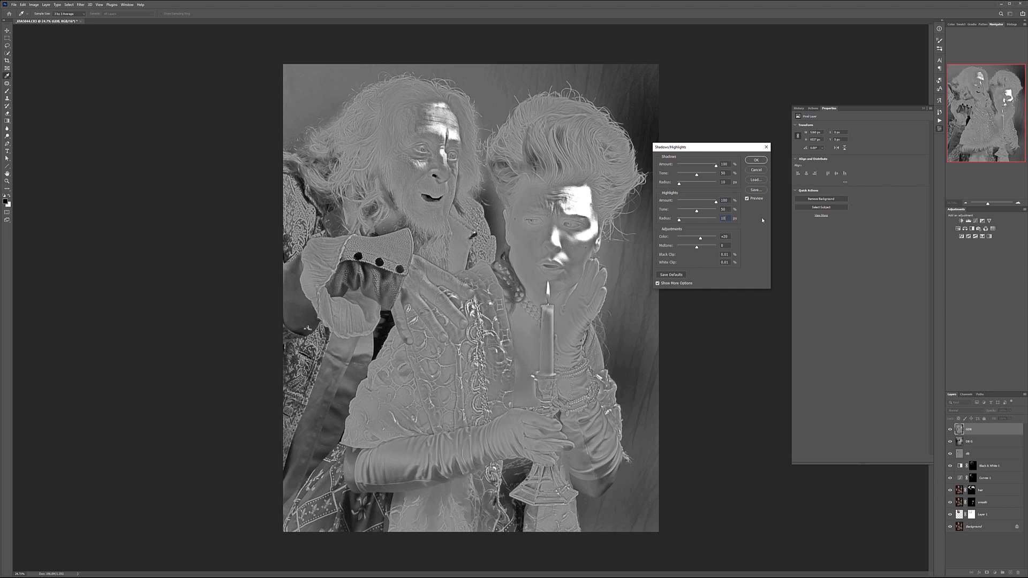
# Set the shadow tone to about 28% and the highlight tone to about 34%, and apply the Shadows/Highlights adjustment
pyautogui.click(690, 176)
pyautogui.moveTo(688, 176); pyautogui.dragTo(689, 176)
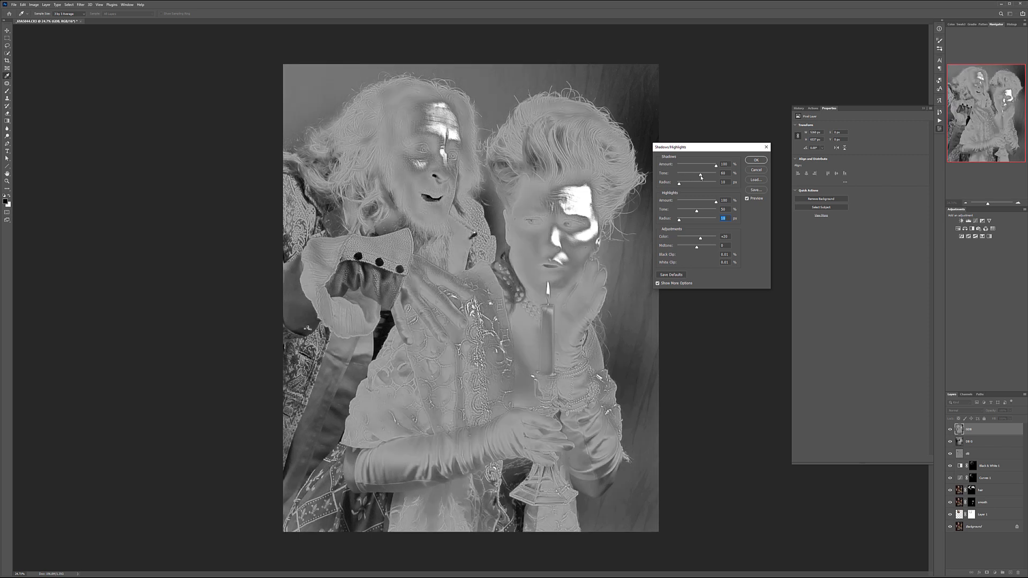
pyautogui.click(689, 177)
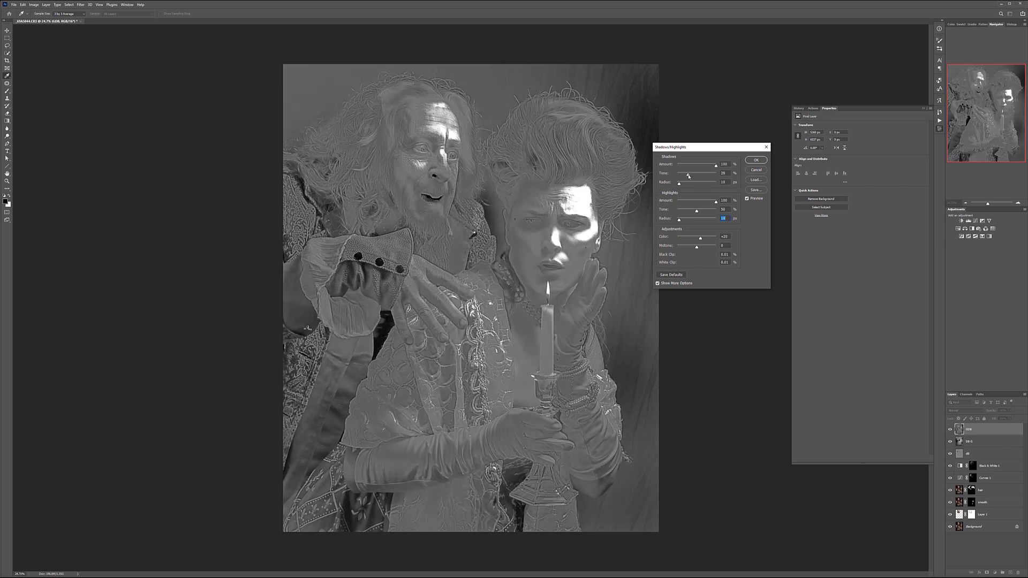
pyautogui.moveTo(692, 214); pyautogui.dragTo(692, 213)
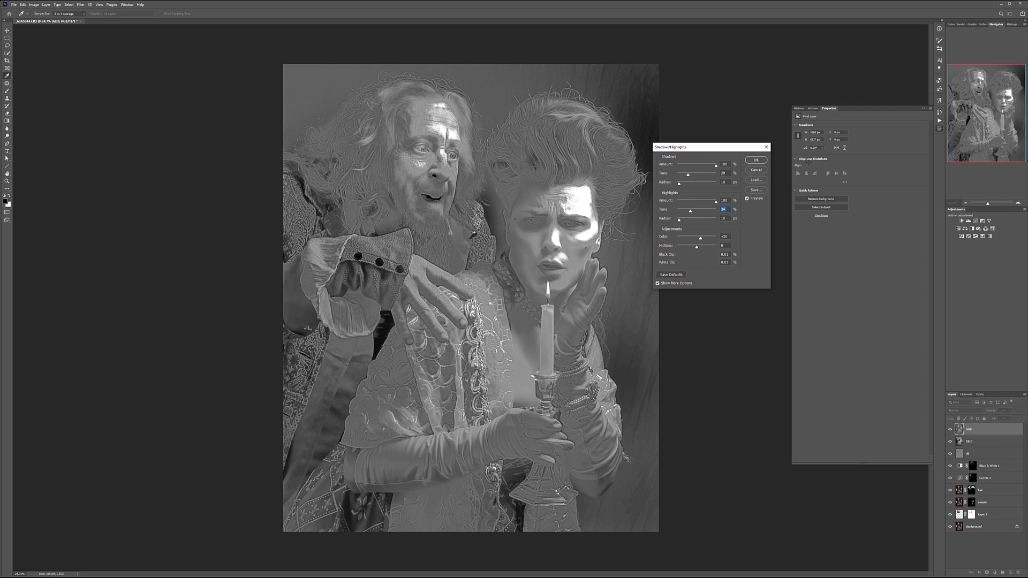
pyautogui.press('Return')
pyautogui.press('b')
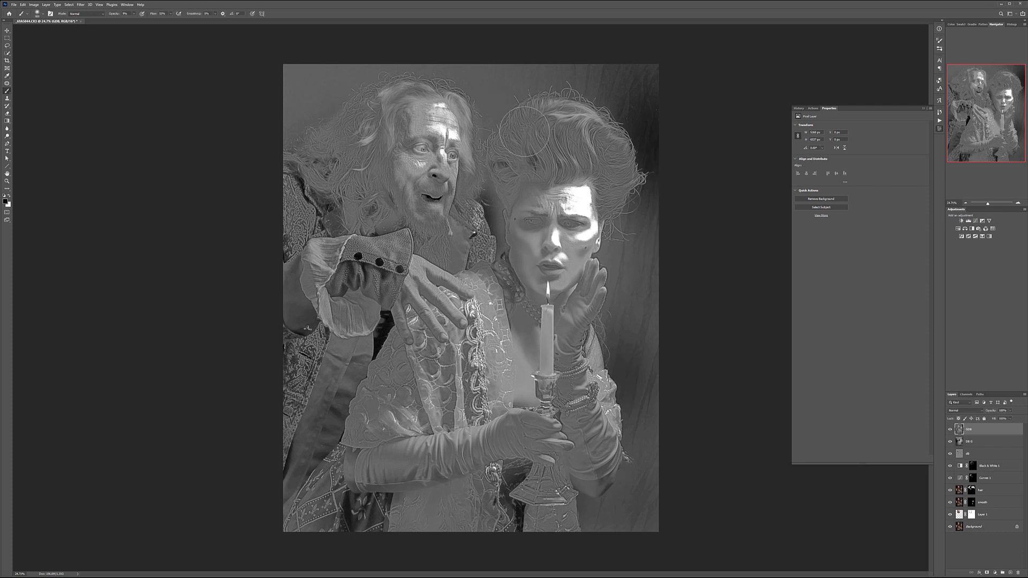
# Sharpen the grey detail layer with Unsharp Mask at a 1.0-pixel radius and threshold 0
pyautogui.click(79, 7)
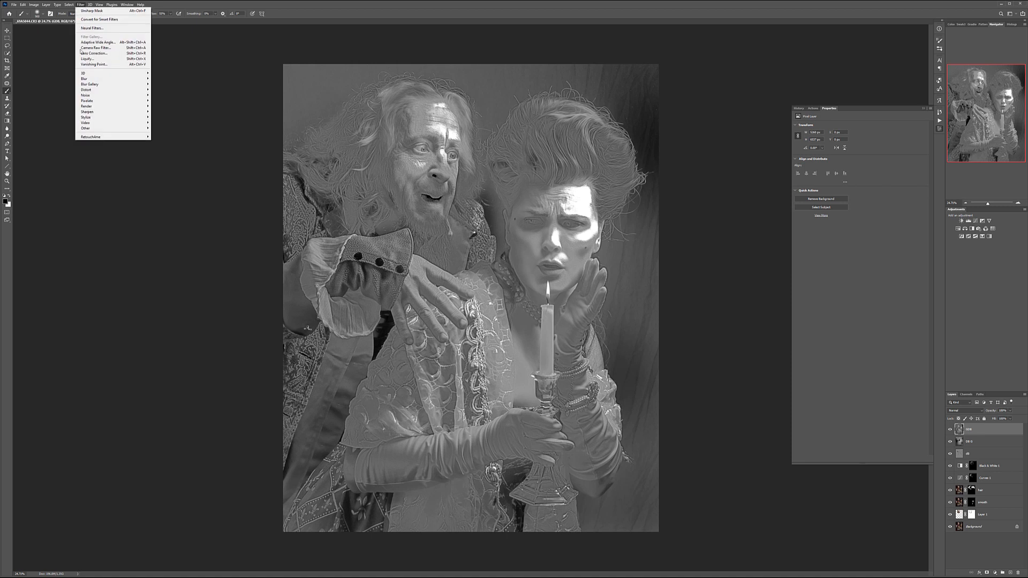
pyautogui.moveTo(142, 112)
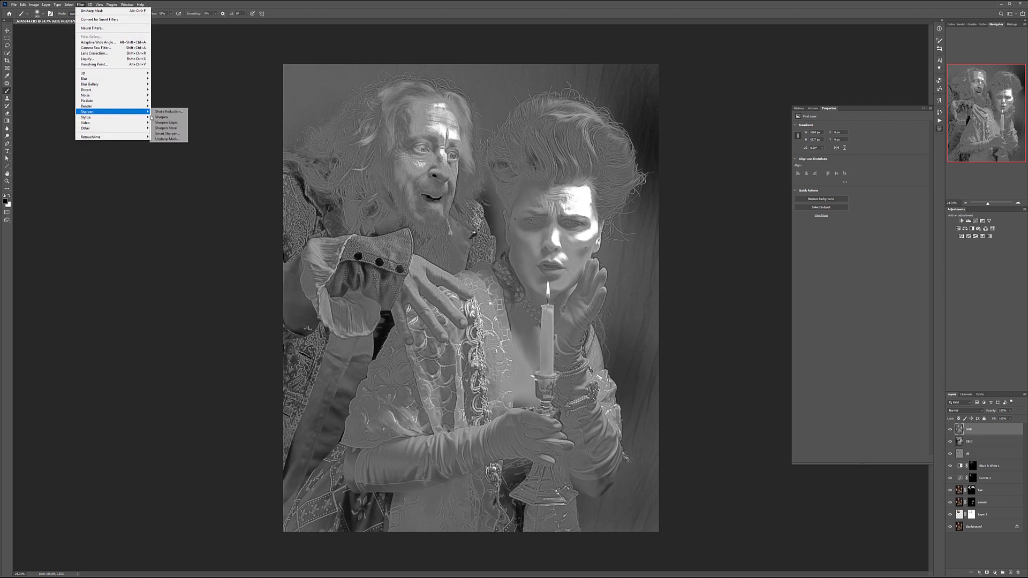
pyautogui.click(167, 138)
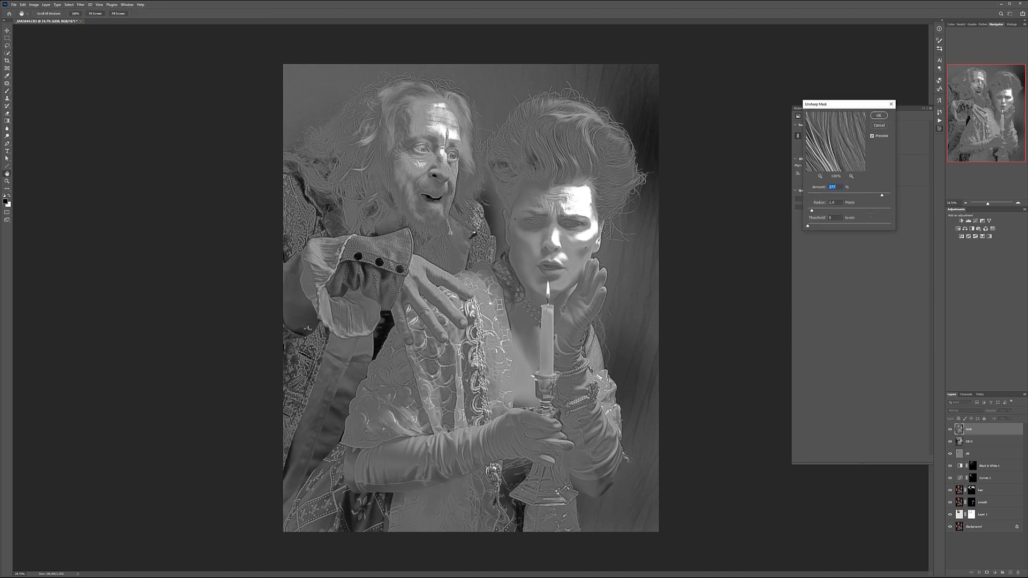
pyautogui.click(878, 116)
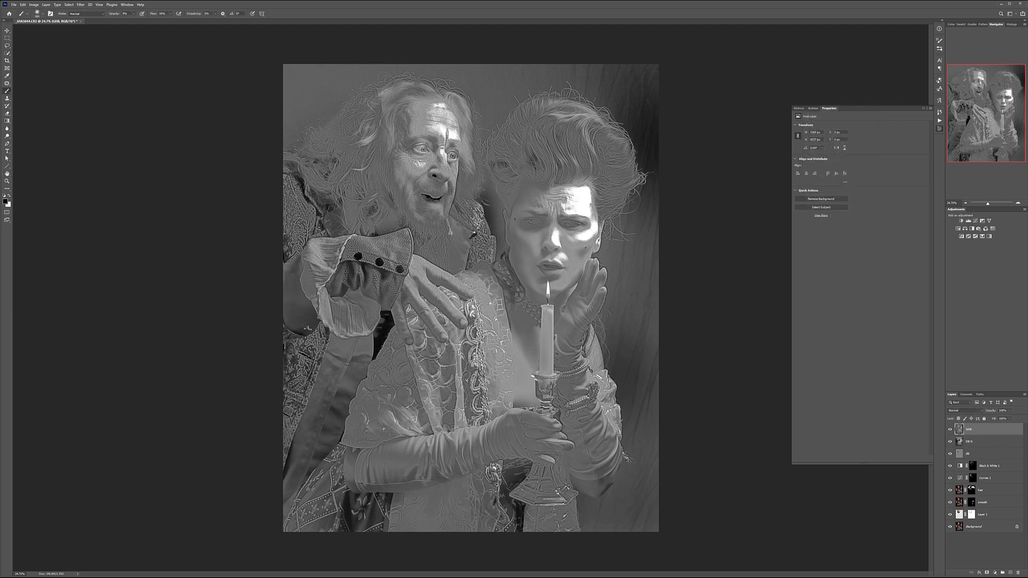
# Set the sharpened layer's blend mode to Soft Light and compare the portrait with and without it
pyautogui.click(980, 414)
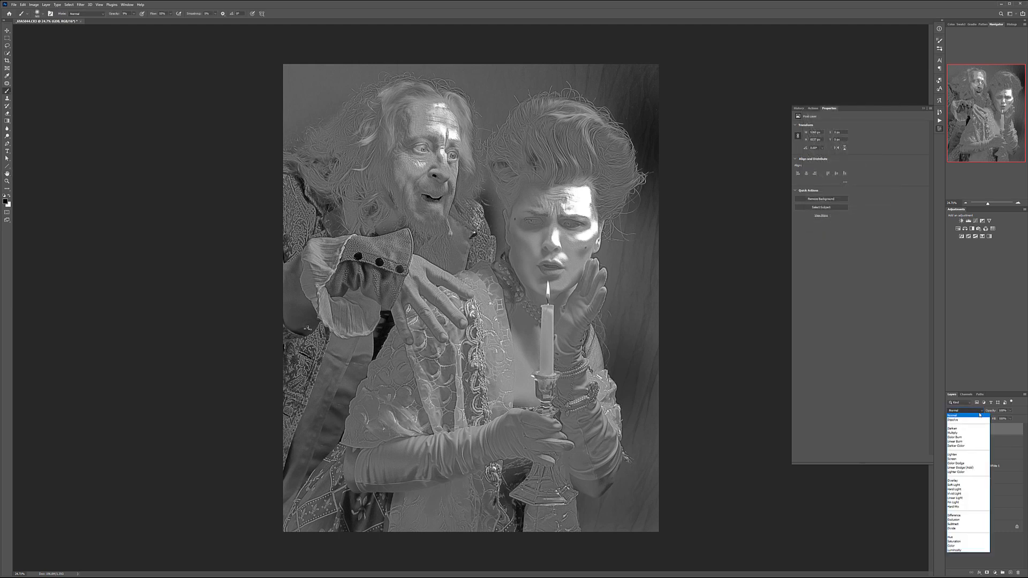
pyautogui.click(959, 483)
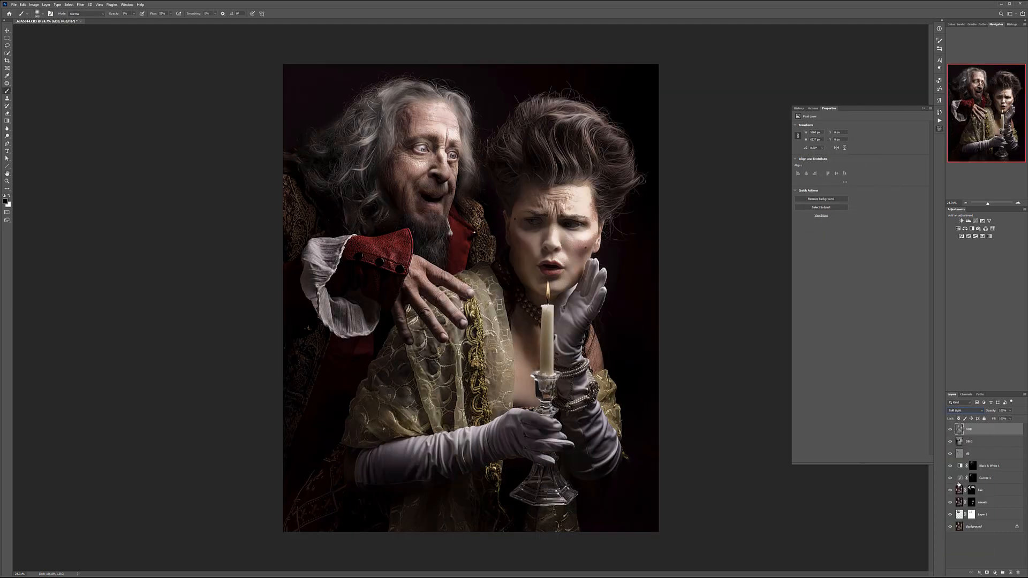
pyautogui.click(950, 431)
pyautogui.click(950, 431)
pyautogui.click(950, 430)
pyautogui.click(950, 430)
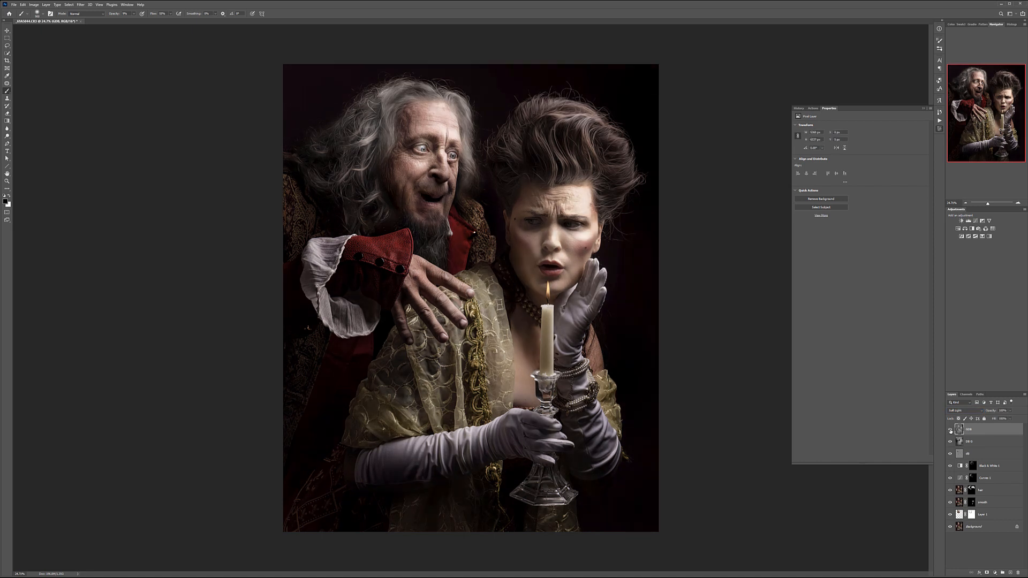
# Reduce the opacity of the Soft Light detail layer to roughly a third
pyautogui.click(1010, 411)
pyautogui.moveTo(983, 418); pyautogui.dragTo(992, 419)
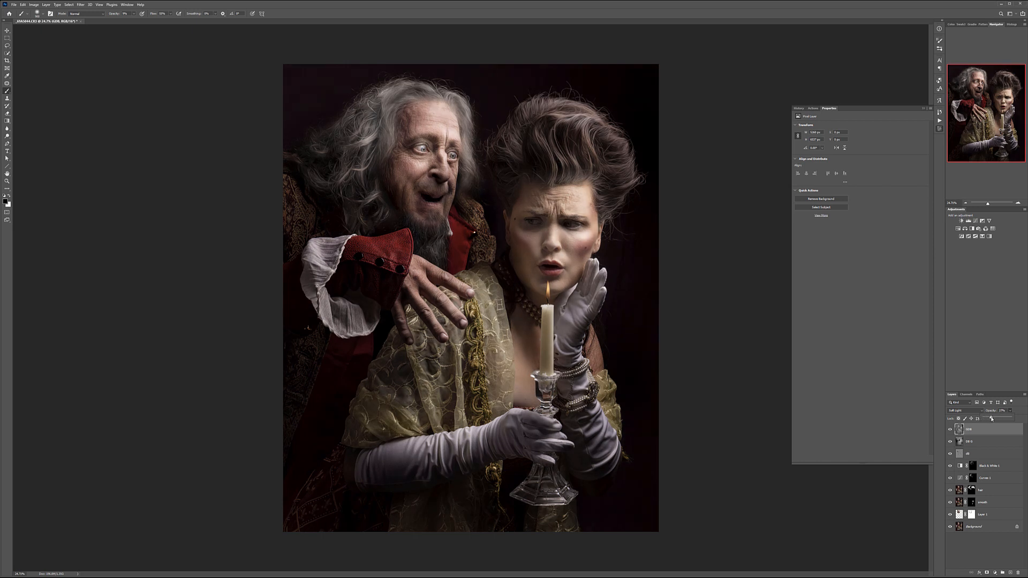
pyautogui.click(1012, 429)
# Add a new layer named "cand" and set the foreground colour to yellow ffcc00
pyautogui.click(1010, 573)
pyautogui.doubleClick(971, 429)
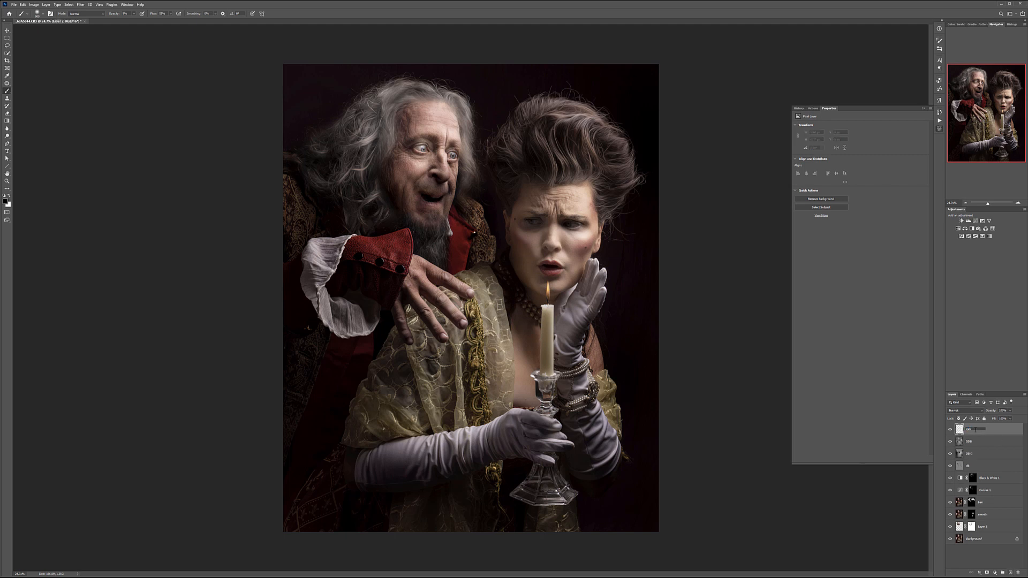
pyautogui.press('Return')
pyautogui.click(6, 201)
pyautogui.moveTo(150, 244); pyautogui.dragTo(153, 239)
pyautogui.write('ffcc00')
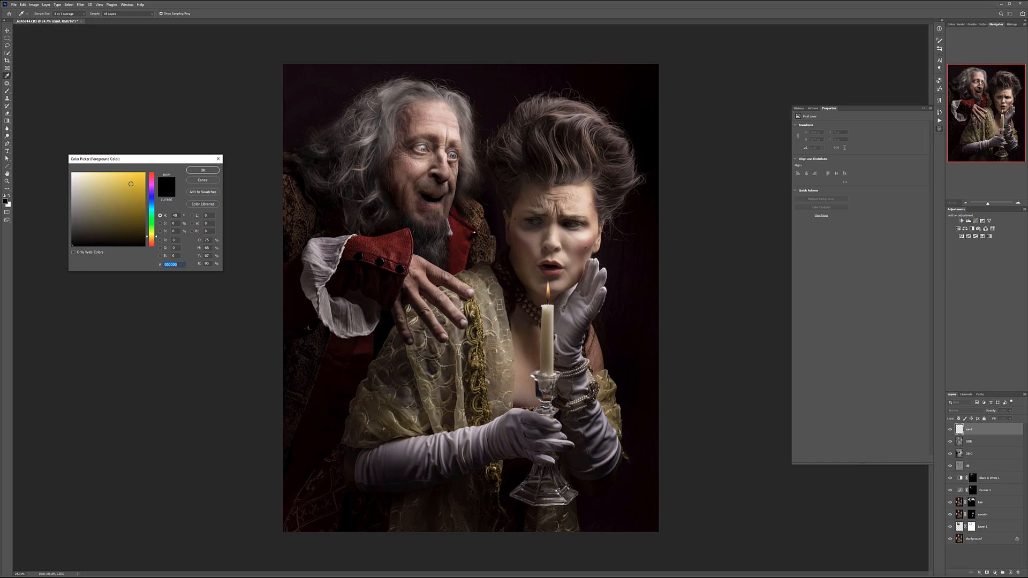
pyautogui.click(203, 171)
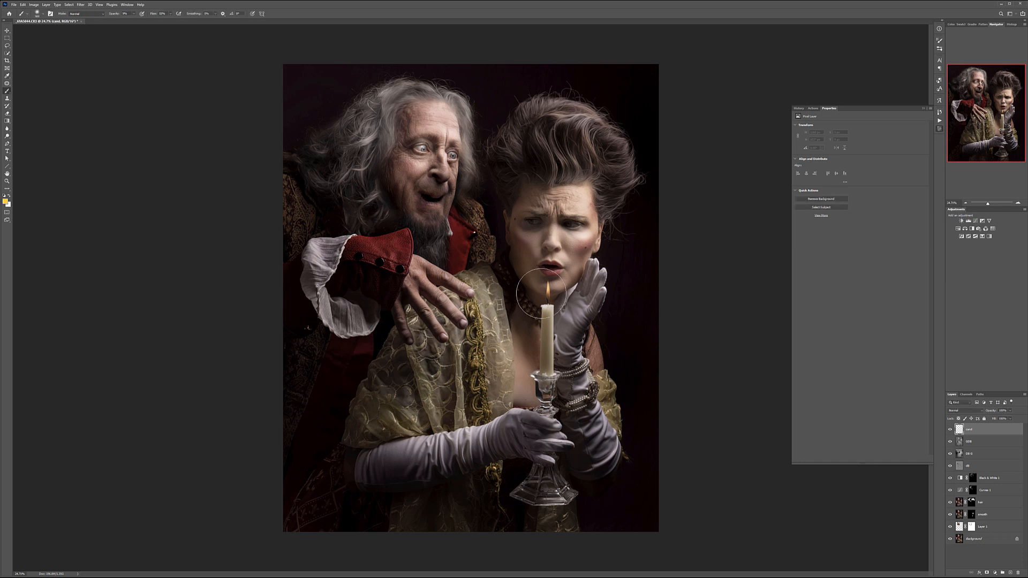
# Paint a yellow glow around the candle flame at 100% opacity with progressively larger soft brushes, spreading over the woman's face and neck
pyautogui.press('[')
pyautogui.press('[')
pyautogui.press('[')
pyautogui.press('[')
pyautogui.press('[')
pyautogui.click(547, 290)
pyautogui.press('0')
pyautogui.click(548, 290)
pyautogui.click(547, 290)
pyautogui.click(548, 289)
pyautogui.press(']')
pyautogui.press(']')
pyautogui.press(']')
pyautogui.press(']')
pyautogui.press(']')
pyautogui.click(547, 290)
pyautogui.click(547, 289)
pyautogui.click(548, 290)
pyautogui.press(']')
pyautogui.press(']')
pyautogui.click(539, 279)
pyautogui.press(']')
pyautogui.press(']')
pyautogui.press(']')
pyautogui.press(']')
pyautogui.press(']')
pyautogui.click(539, 276)
pyautogui.press(']')
pyautogui.press(']')
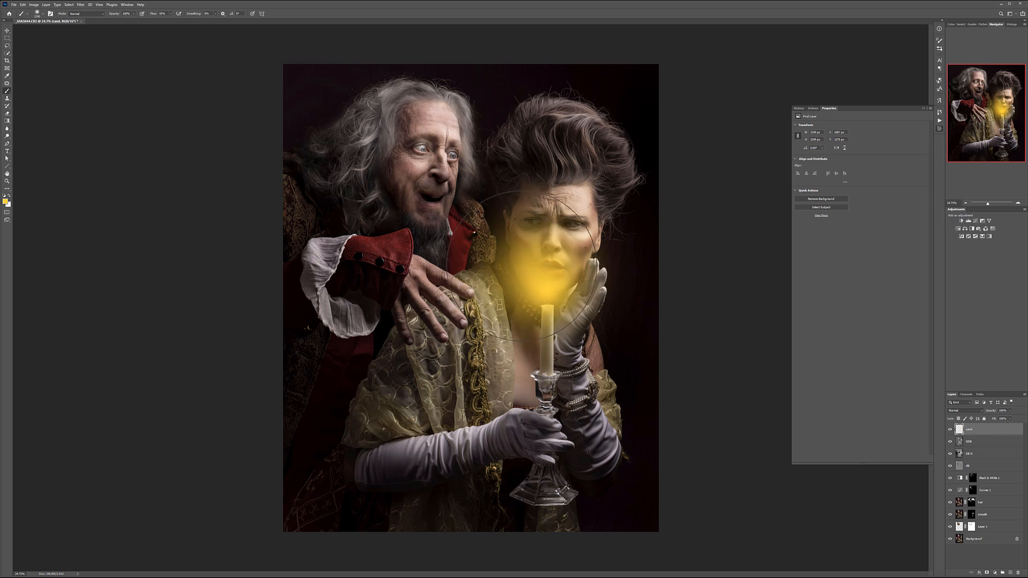
pyautogui.click(522, 266)
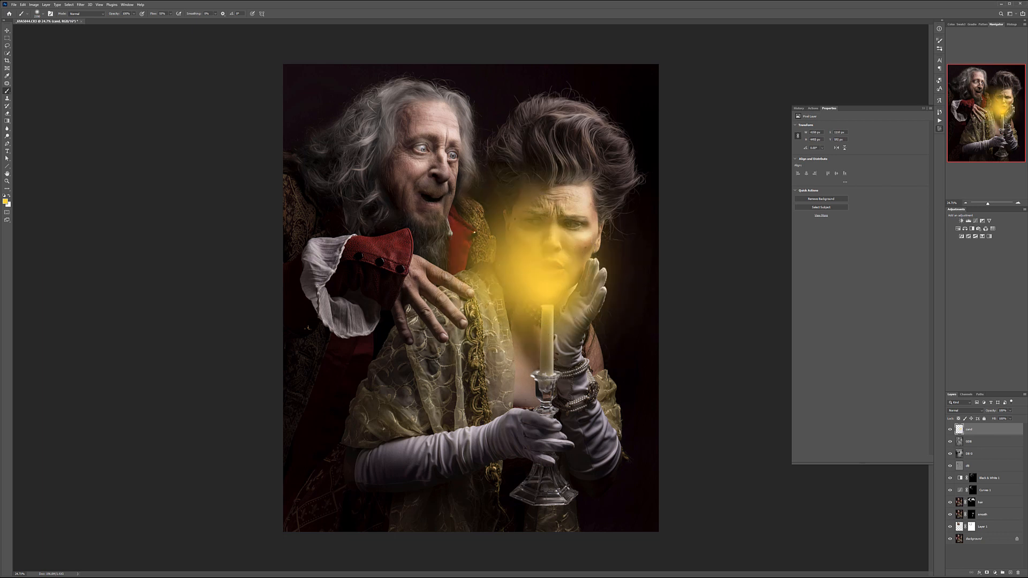
# Set the yellow glow layer's blend mode to Soft Light and lower its opacity to just under 50%
pyautogui.click(7, 31)
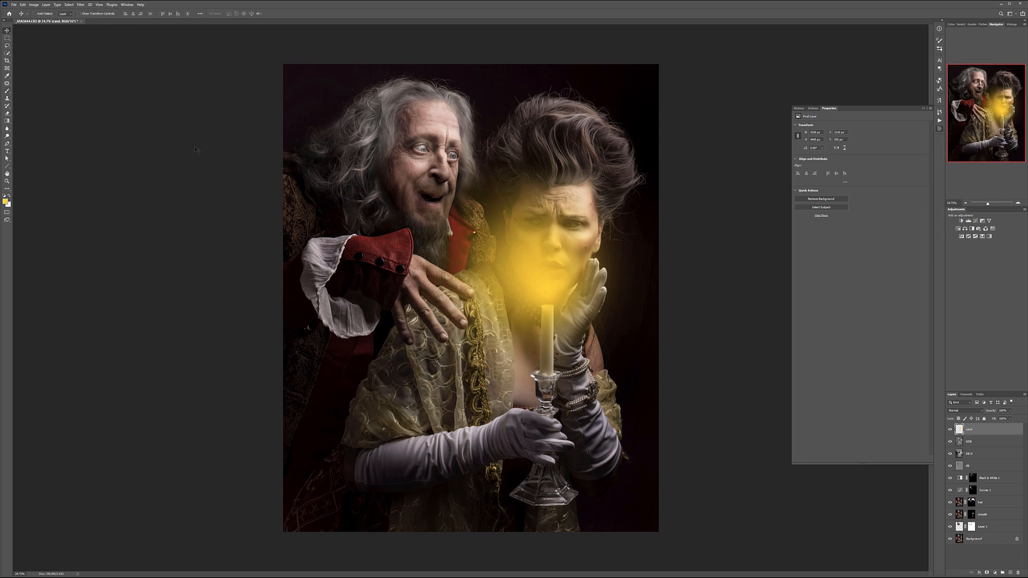
pyautogui.click(976, 412)
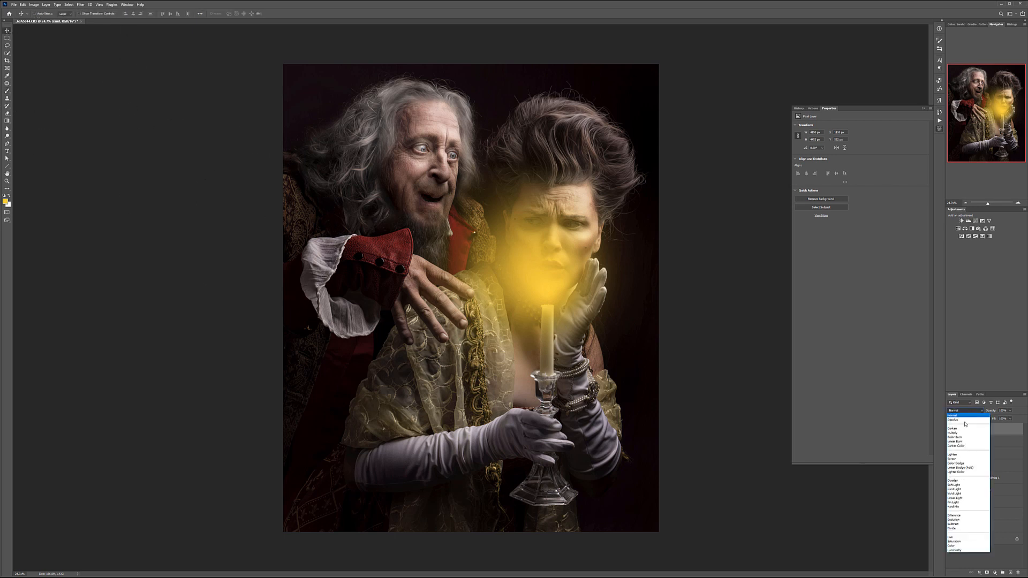
pyautogui.click(961, 487)
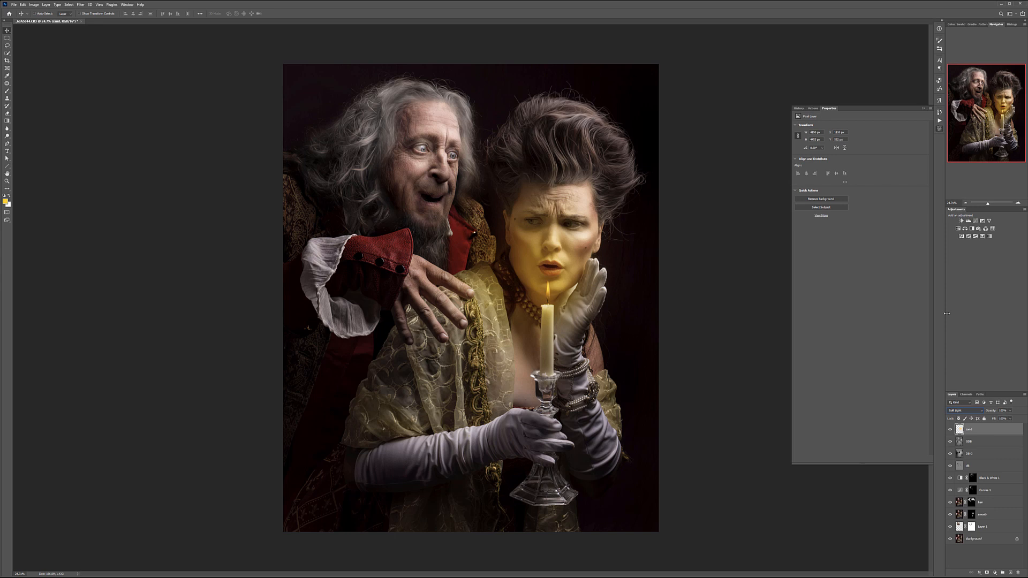
pyautogui.click(1010, 411)
pyautogui.moveTo(998, 419); pyautogui.dragTo(984, 420)
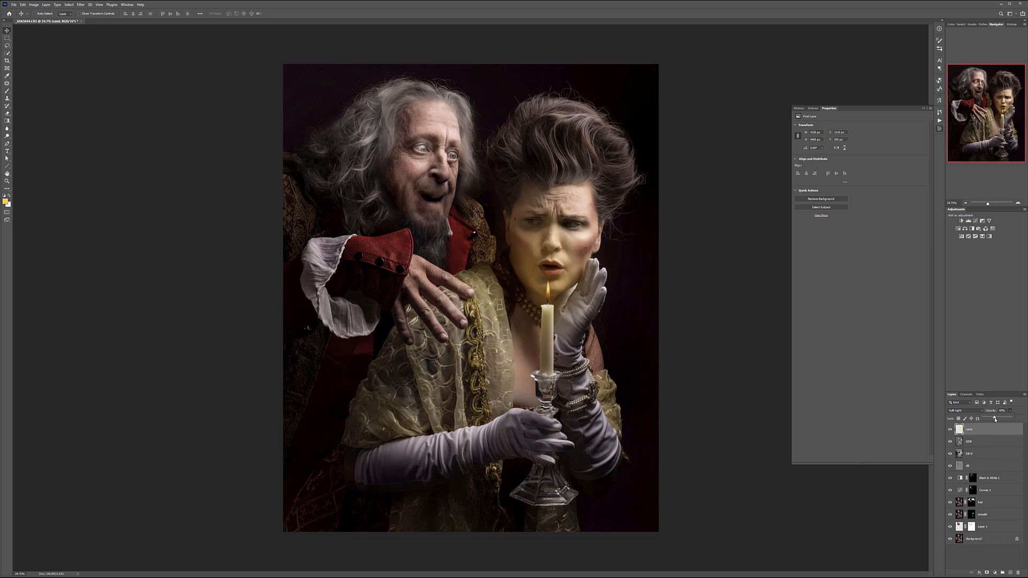
pyautogui.click(975, 412)
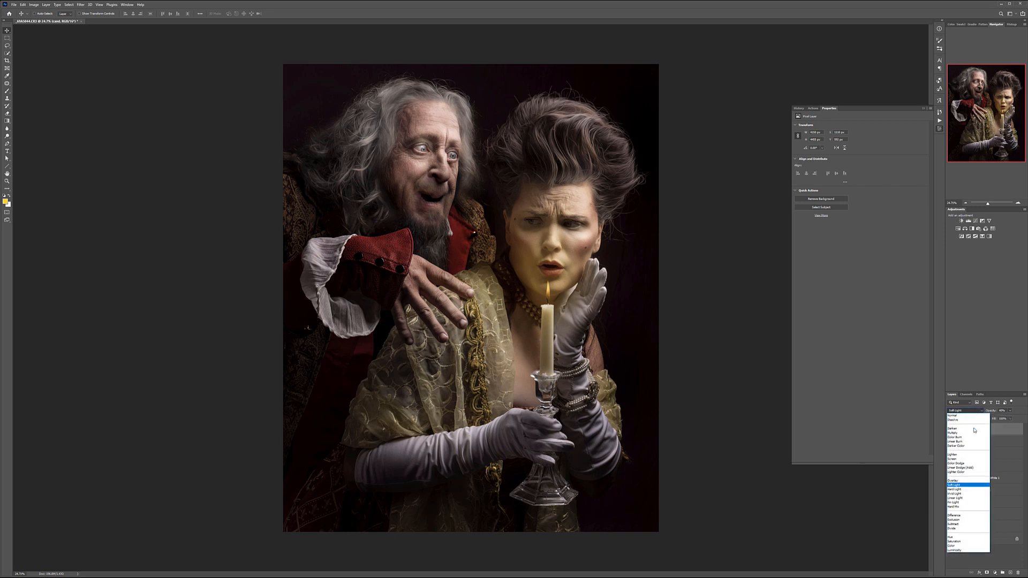
pyautogui.click(961, 485)
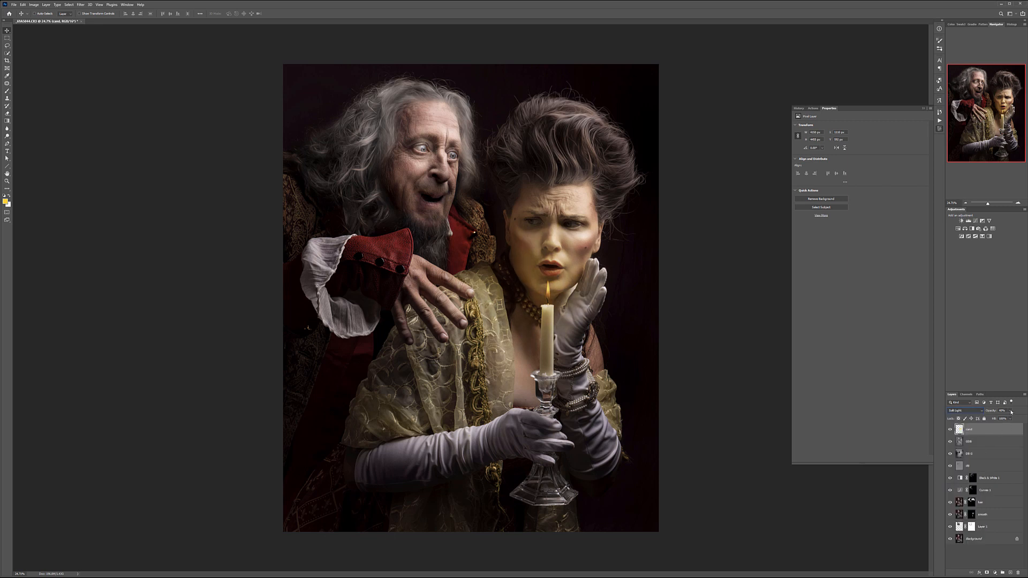
# Paint the yellow candlelight with a smaller brush over the shawl, the man's fingers and the woman's gloves and bracelets
pyautogui.press('b')
pyautogui.press('[')
pyautogui.press('[')
pyautogui.press('[')
pyautogui.press('[')
pyautogui.press('[')
pyautogui.press('[')
pyautogui.press('[')
pyautogui.press('[')
pyautogui.press('[')
pyautogui.moveTo(490, 332)
pyautogui.mouseDown()
pyautogui.moveTo(506, 362)
pyautogui.moveTo(502, 389)
pyautogui.mouseUp()
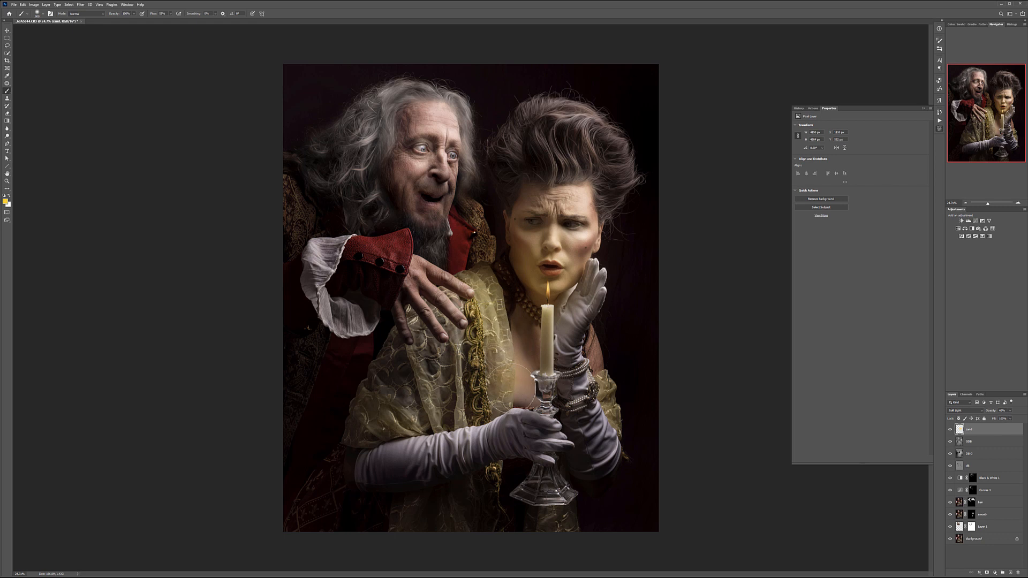
pyautogui.moveTo(476, 304)
pyautogui.mouseDown()
pyautogui.moveTo(479, 372)
pyautogui.moveTo(475, 360)
pyautogui.moveTo(465, 399)
pyautogui.mouseUp()
pyautogui.moveTo(595, 305)
pyautogui.mouseDown()
pyautogui.moveTo(579, 307)
pyautogui.moveTo(571, 333)
pyautogui.moveTo(566, 399)
pyautogui.mouseUp()
pyautogui.moveTo(459, 323)
pyautogui.mouseDown()
pyautogui.moveTo(461, 370)
pyautogui.moveTo(486, 433)
pyautogui.mouseUp()
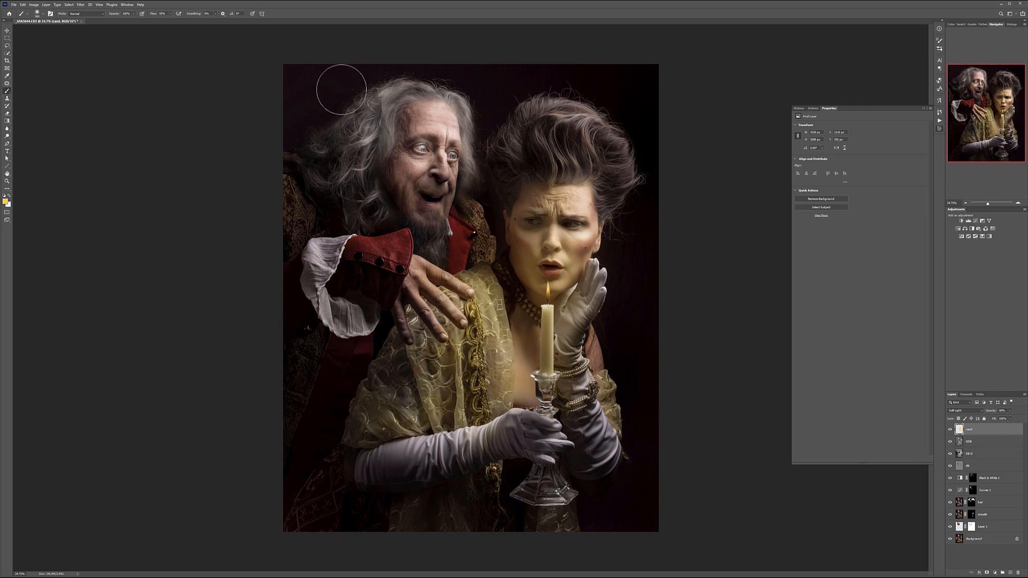
# Soften the yellow glow layer with a stronger Gaussian Blur and reduce its opacity further
pyautogui.click(80, 4)
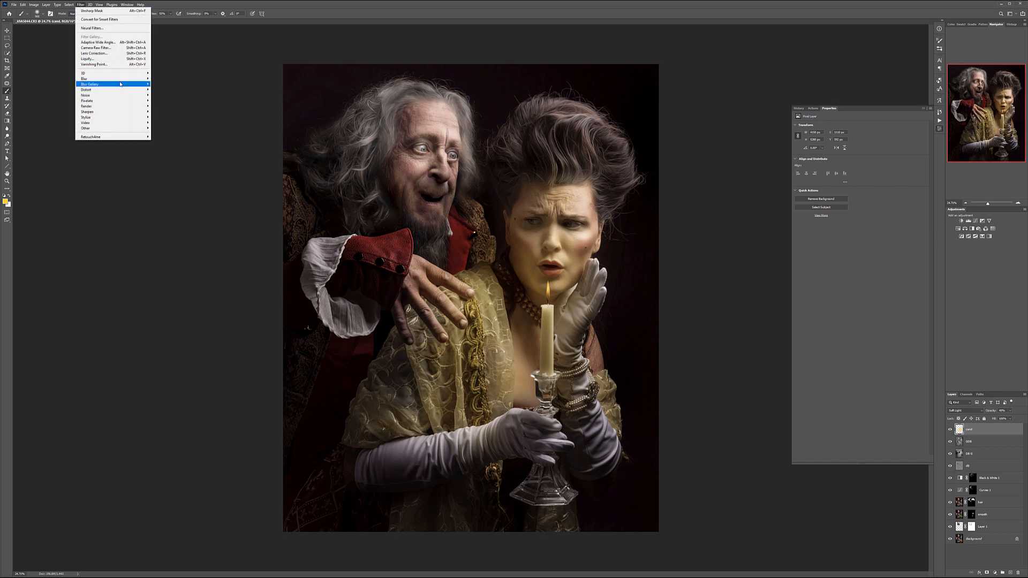
pyautogui.moveTo(119, 78)
pyautogui.click(164, 100)
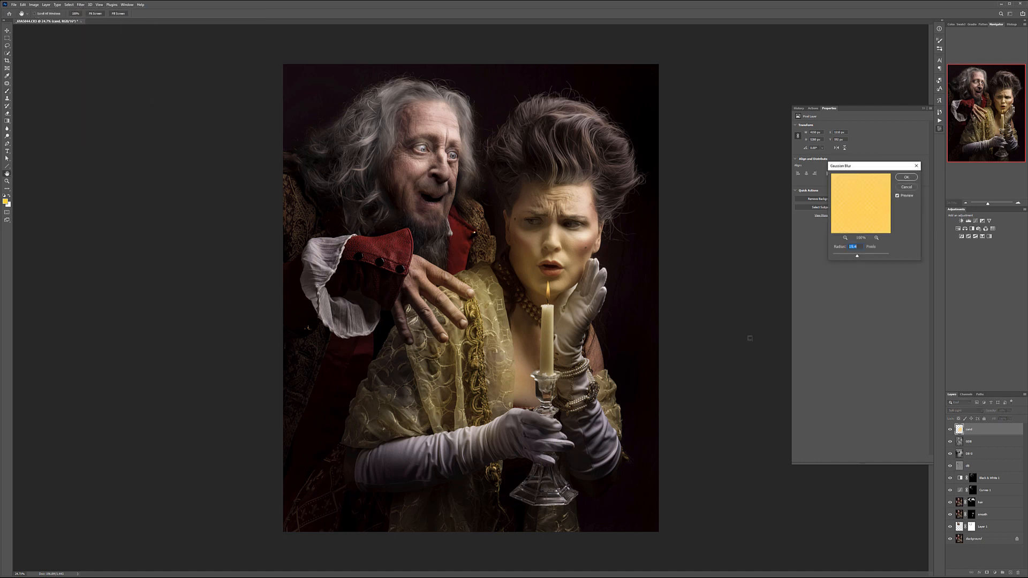
pyautogui.moveTo(859, 256); pyautogui.dragTo(871, 257)
pyautogui.click(905, 177)
pyautogui.press('b')
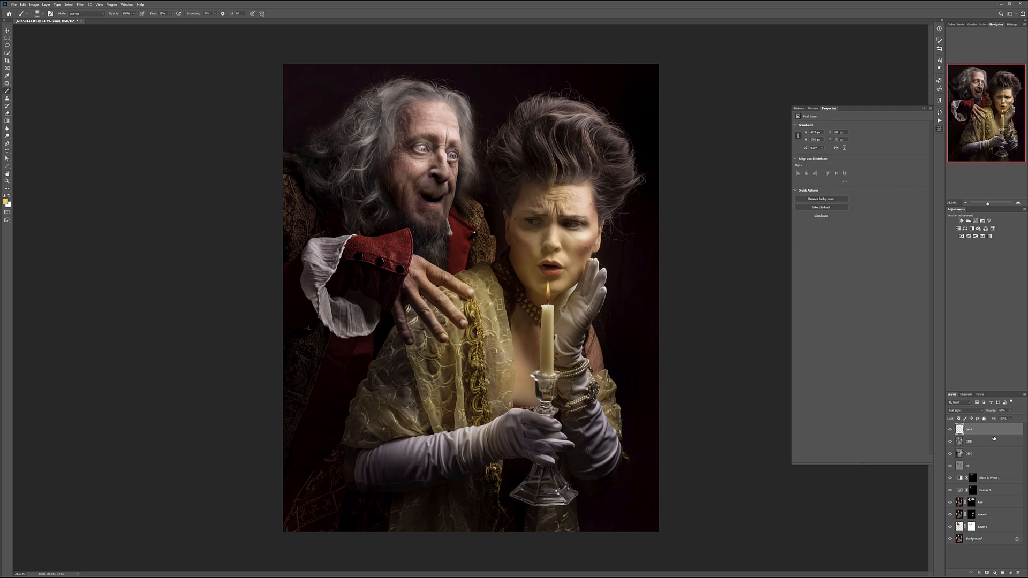
pyautogui.click(1010, 411)
# Add a new layer named "cold" and set the foreground colour to a bright saturated blue
pyautogui.click(1010, 573)
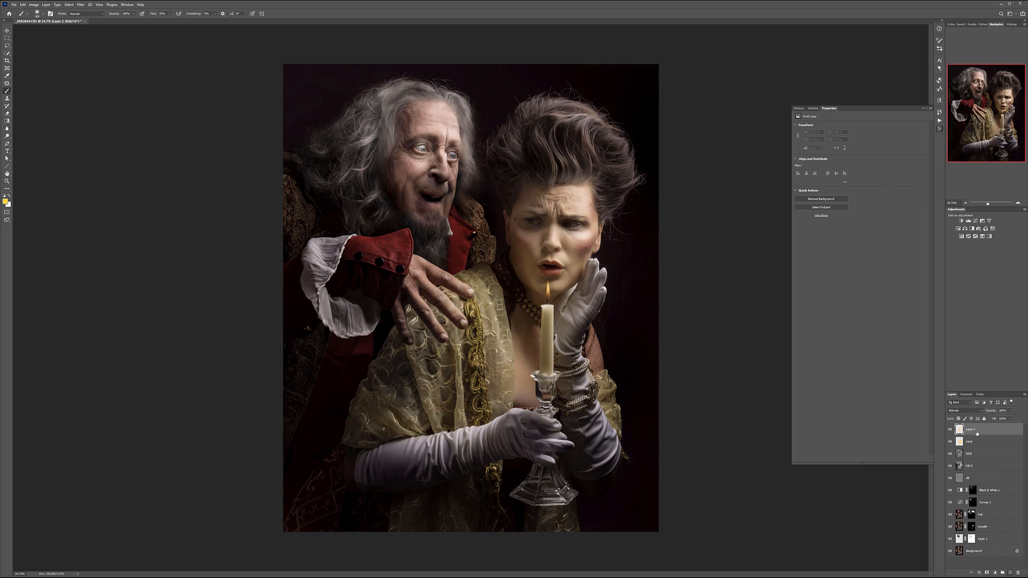
pyautogui.doubleClick(972, 430)
pyautogui.write('cold')
pyautogui.press('Return')
pyautogui.click(5, 201)
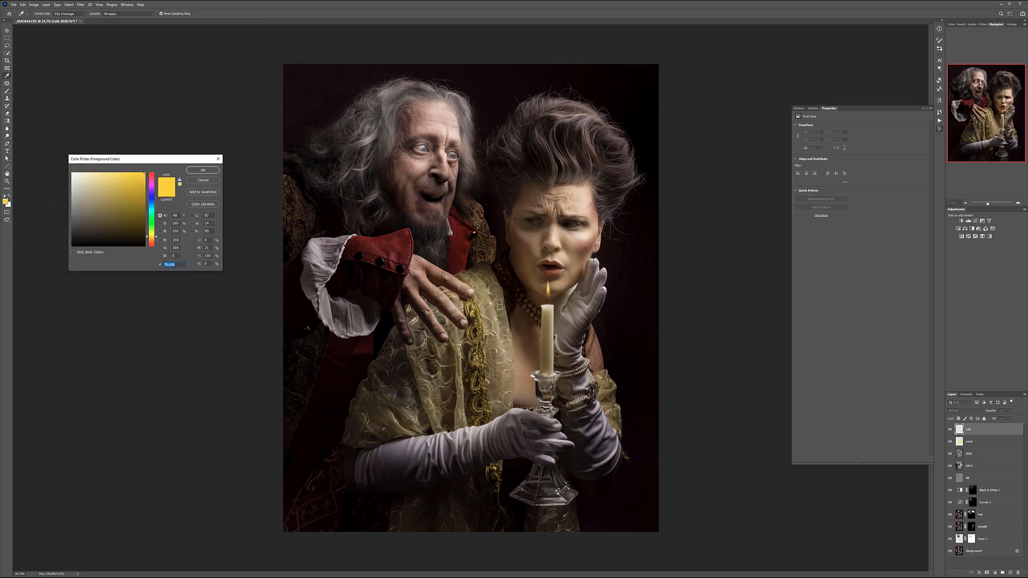
pyautogui.moveTo(152, 231); pyautogui.dragTo(155, 207)
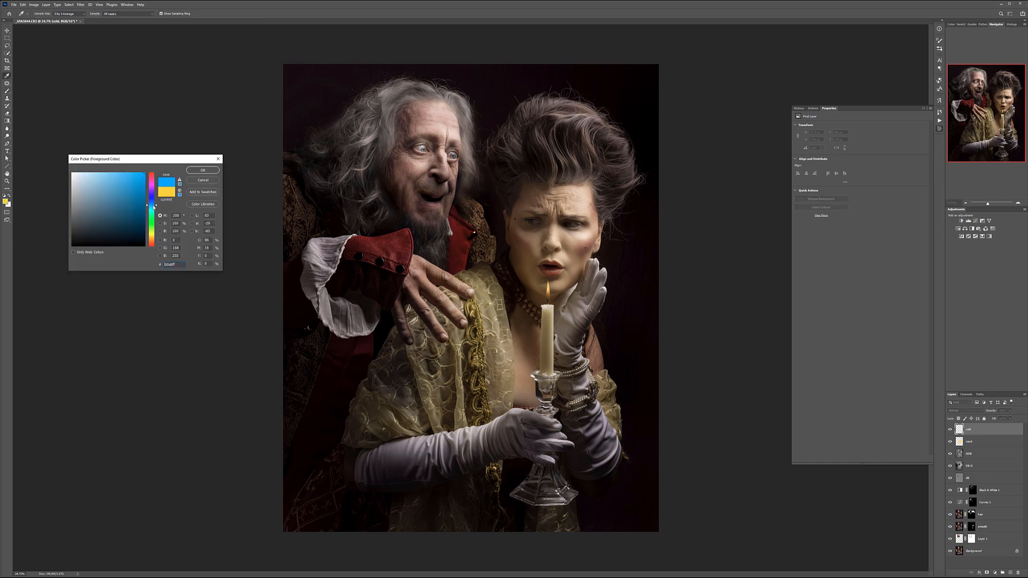
pyautogui.click(203, 171)
# Paint blue at 10% opacity with a large soft brush over the background behind the man, his grey hair and his sleeve
pyautogui.press(']')
pyautogui.press(']')
pyautogui.press(']')
pyautogui.press(']')
pyautogui.press(']')
pyautogui.press(']')
pyautogui.moveTo(324, 85); pyautogui.dragTo(293, 100)
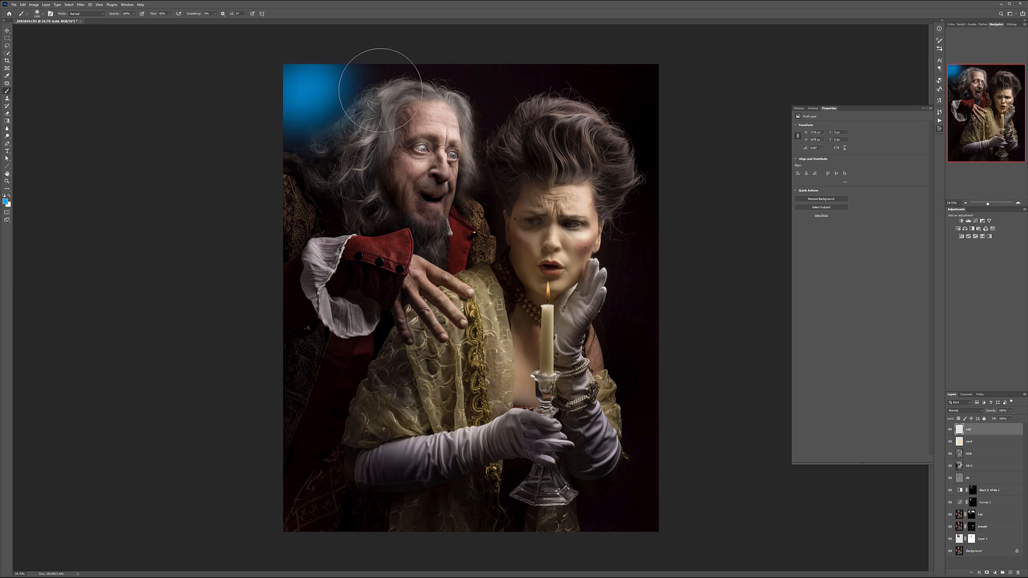
pyautogui.hotkey('ctrl', 'z')
pyautogui.press('1')
pyautogui.moveTo(322, 129)
pyautogui.mouseDown()
pyautogui.moveTo(351, 130)
pyautogui.moveTo(344, 124)
pyautogui.moveTo(391, 74)
pyautogui.moveTo(371, 84)
pyautogui.moveTo(290, 82)
pyautogui.moveTo(307, 96)
pyautogui.moveTo(288, 155)
pyautogui.moveTo(329, 222)
pyautogui.moveTo(346, 281)
pyautogui.moveTo(290, 258)
pyautogui.moveTo(270, 400)
pyautogui.moveTo(276, 490)
pyautogui.moveTo(343, 376)
pyautogui.moveTo(272, 478)
pyautogui.moveTo(283, 547)
pyautogui.mouseUp()
pyautogui.moveTo(432, 154)
pyautogui.mouseDown()
pyautogui.moveTo(462, 111)
pyautogui.moveTo(471, 133)
pyautogui.moveTo(350, 214)
pyautogui.moveTo(399, 182)
pyautogui.moveTo(384, 209)
pyautogui.mouseUp()
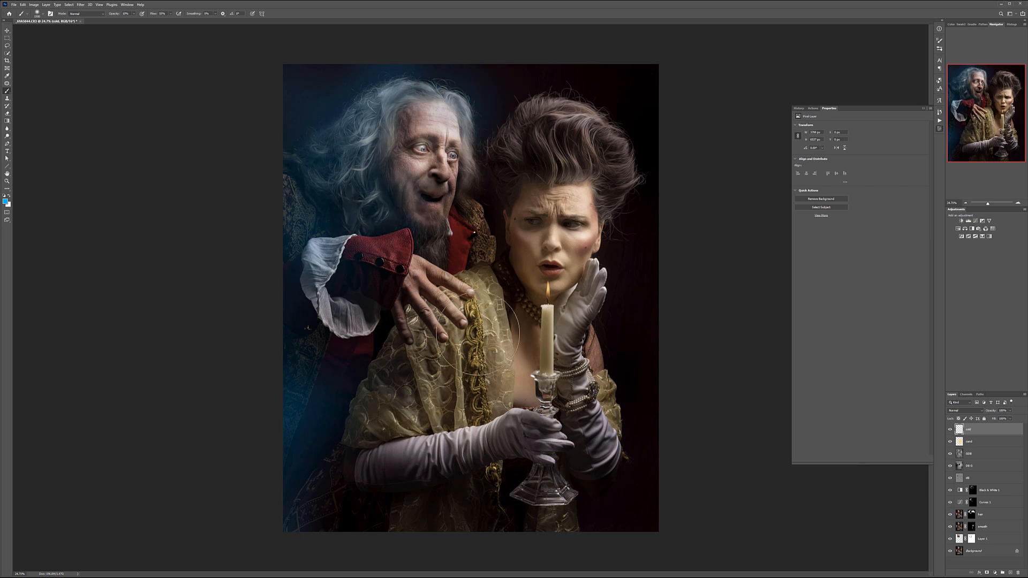
# Add blue with a smaller brush to the man's collar and coat and the shadows between the two figures
pyautogui.press('[')
pyautogui.press('[')
pyautogui.press('[')
pyautogui.press('[')
pyautogui.press('[')
pyautogui.press('[')
pyautogui.press('[')
pyautogui.press('[')
pyautogui.press('[')
pyautogui.moveTo(510, 139)
pyautogui.mouseDown()
pyautogui.moveTo(514, 263)
pyautogui.moveTo(528, 291)
pyautogui.moveTo(507, 266)
pyautogui.moveTo(413, 306)
pyautogui.mouseUp()
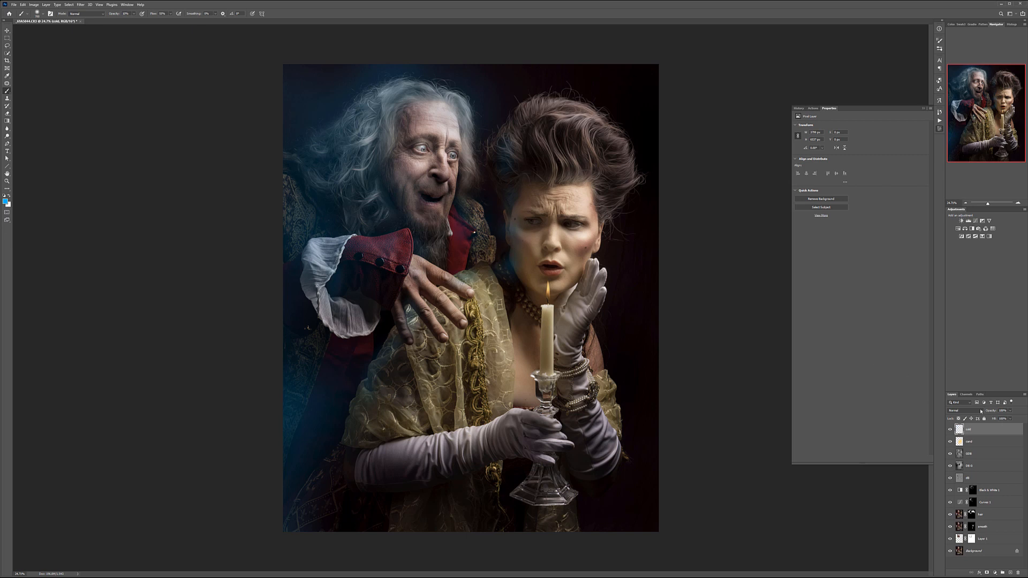
# Set the cold layer's blend mode to Soft Light and lower its opacity
pyautogui.click(982, 412)
pyautogui.click(954, 479)
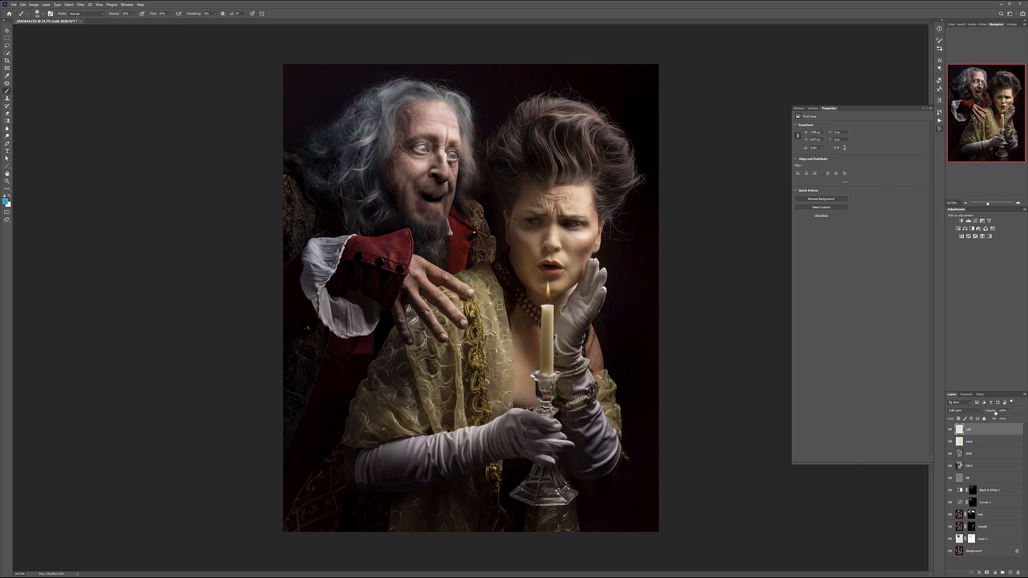
pyautogui.click(1010, 411)
pyautogui.click(1013, 430)
# Add a new layer filled with 50% gray and set its blend mode to Soft Light
pyautogui.click(1011, 572)
pyautogui.hotkey('shift', 'F5')
pyautogui.press('Return')
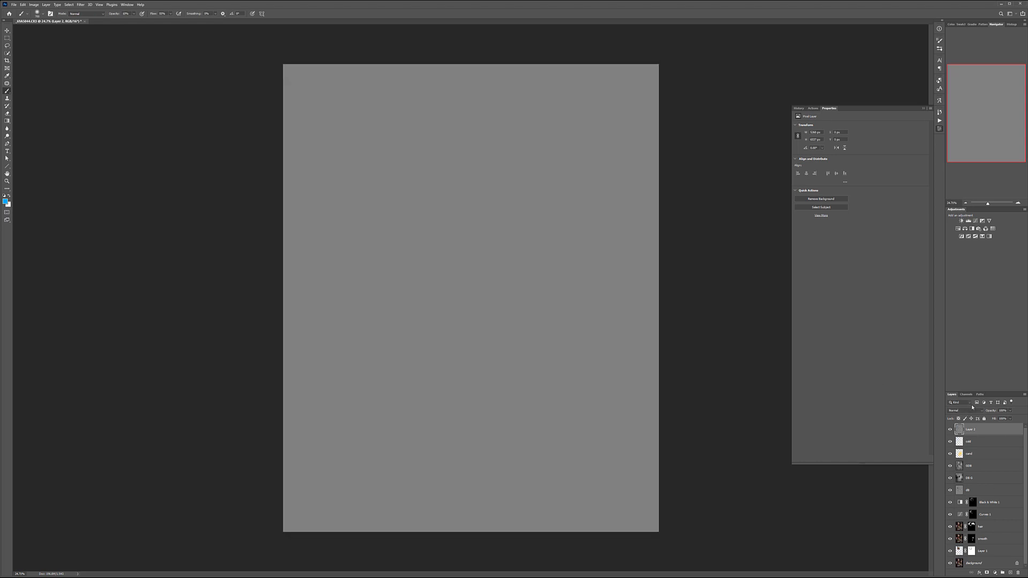
pyautogui.click(970, 410)
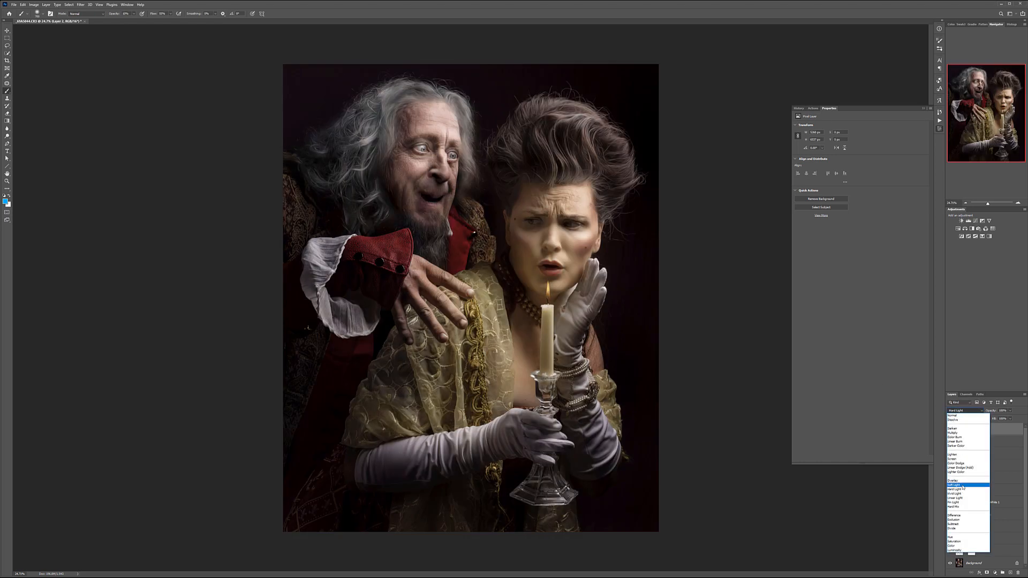
pyautogui.click(963, 486)
# Rename the gray layer "db2" and make it the active layer
pyautogui.doubleClick(971, 429)
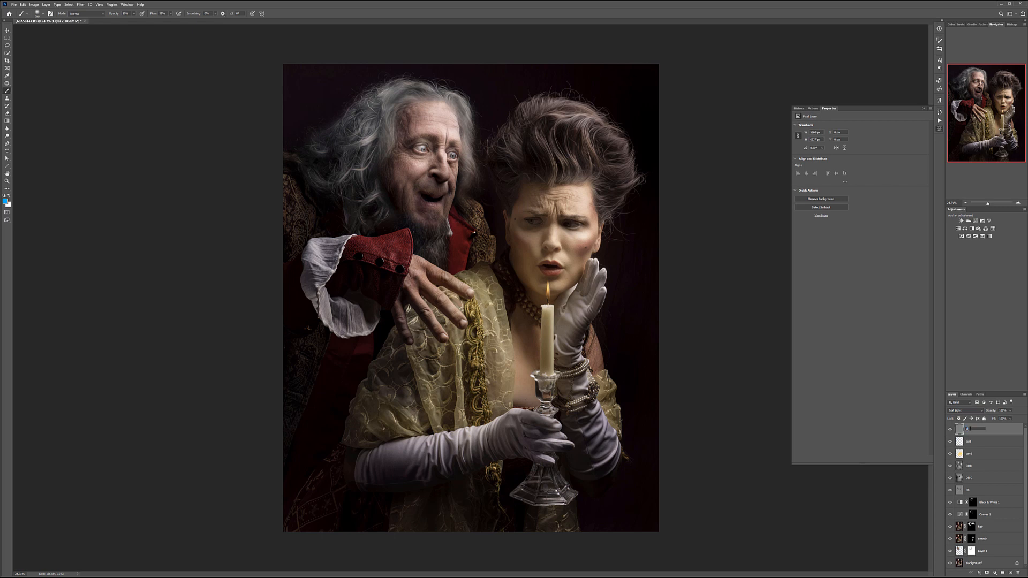
pyautogui.write('db2')
pyautogui.press('Return')
pyautogui.click(993, 440)
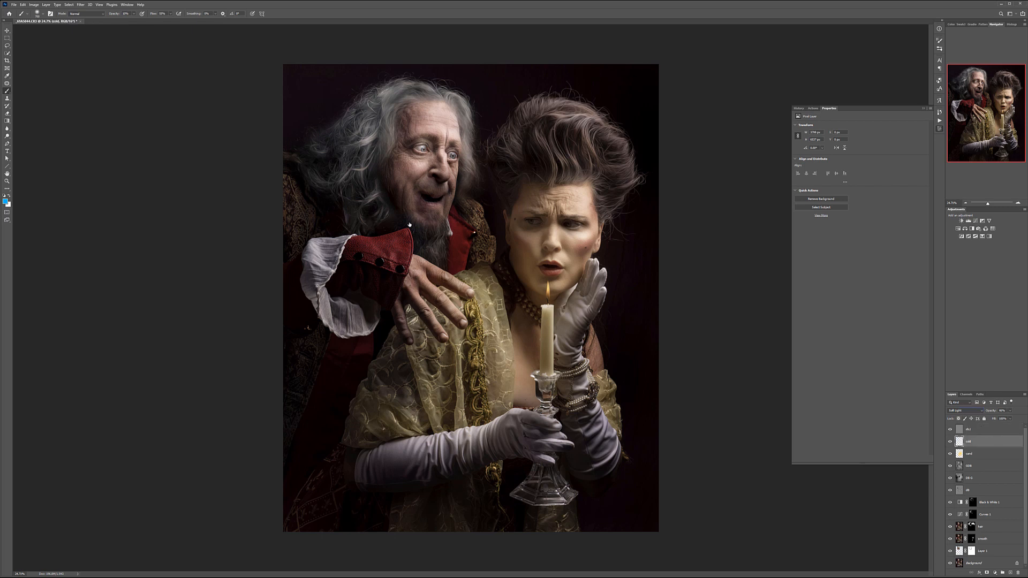
pyautogui.click(969, 429)
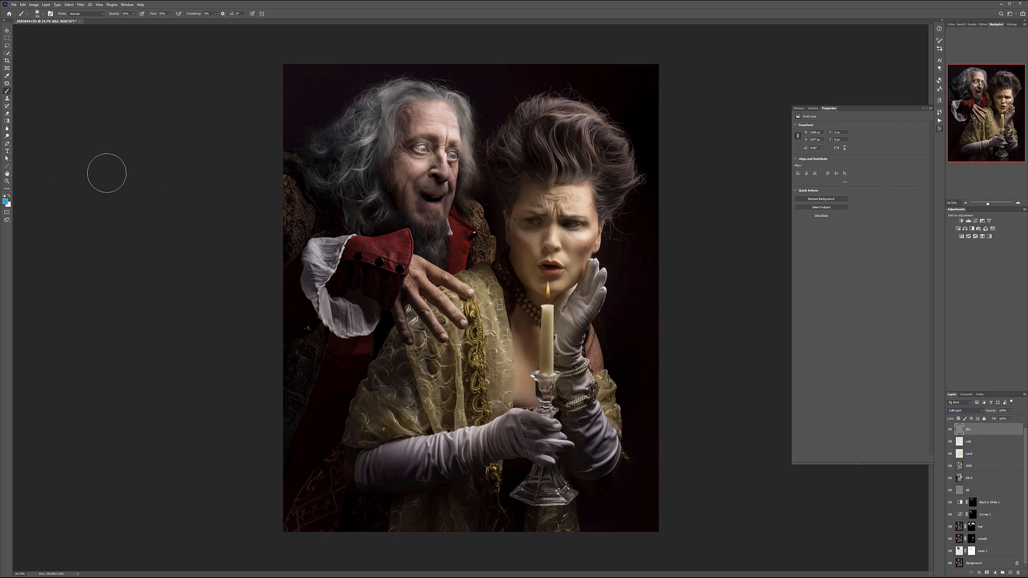
# Restore the default black and white colours and burn the man's white ruffled sleeve and the surrounding outer areas
pyautogui.click(4, 195)
pyautogui.moveTo(357, 240)
pyautogui.mouseDown()
pyautogui.moveTo(316, 262)
pyautogui.moveTo(326, 309)
pyautogui.moveTo(351, 296)
pyautogui.moveTo(353, 305)
pyautogui.moveTo(324, 312)
pyautogui.moveTo(384, 337)
pyautogui.mouseUp()
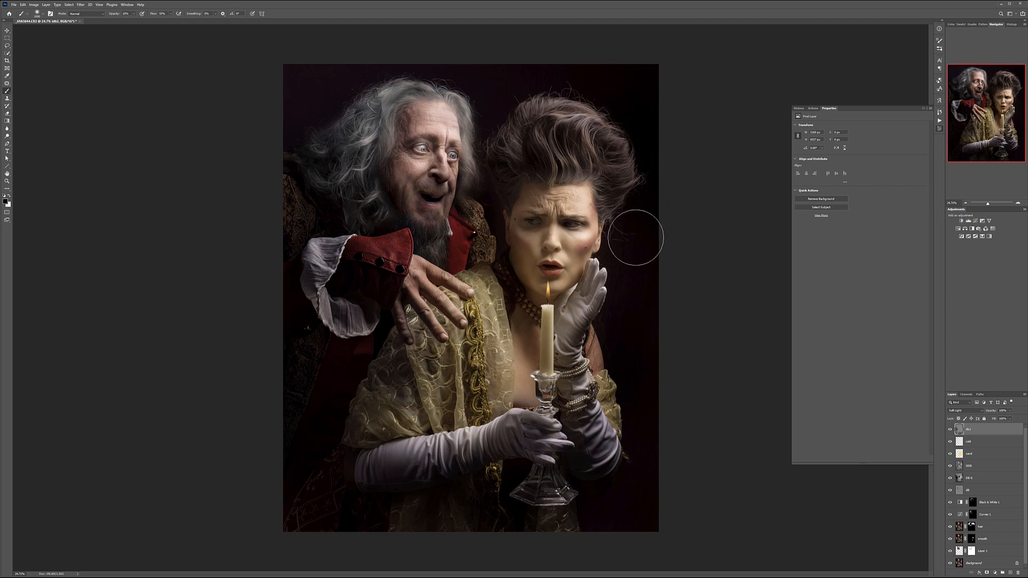
# Burn the creases on the man's forehead and the upper edge of his face with a much smaller brush
pyautogui.scroll(2, 461, 160)
pyautogui.scroll(2, 456, 117)
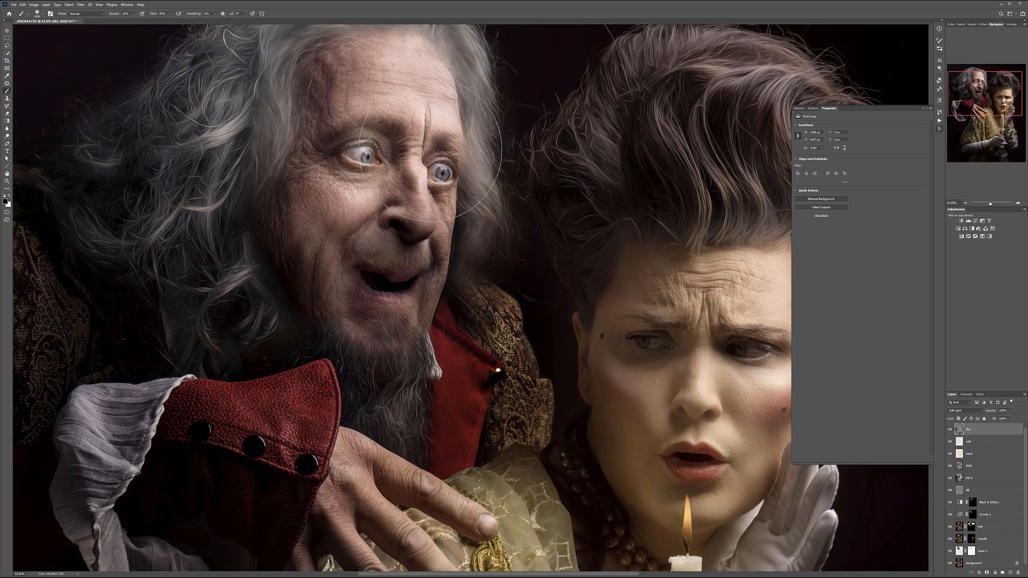
pyautogui.press('[')
pyautogui.press('[')
pyautogui.press('[')
pyautogui.press('[')
pyautogui.press('[')
pyautogui.press('[')
pyautogui.press('[')
pyautogui.moveTo(425, 111); pyautogui.dragTo(423, 131)
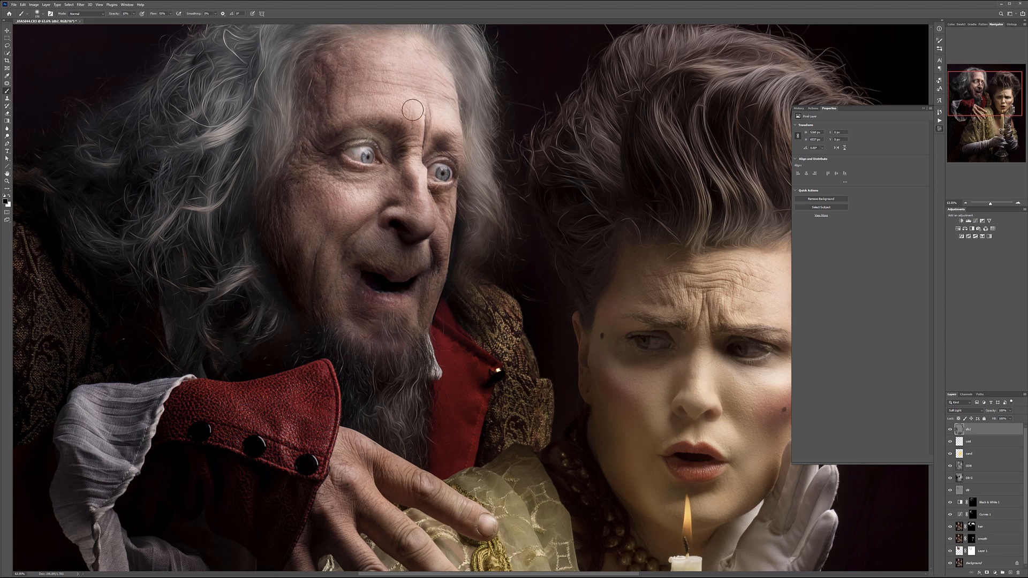
pyautogui.moveTo(316, 21); pyautogui.dragTo(394, 20)
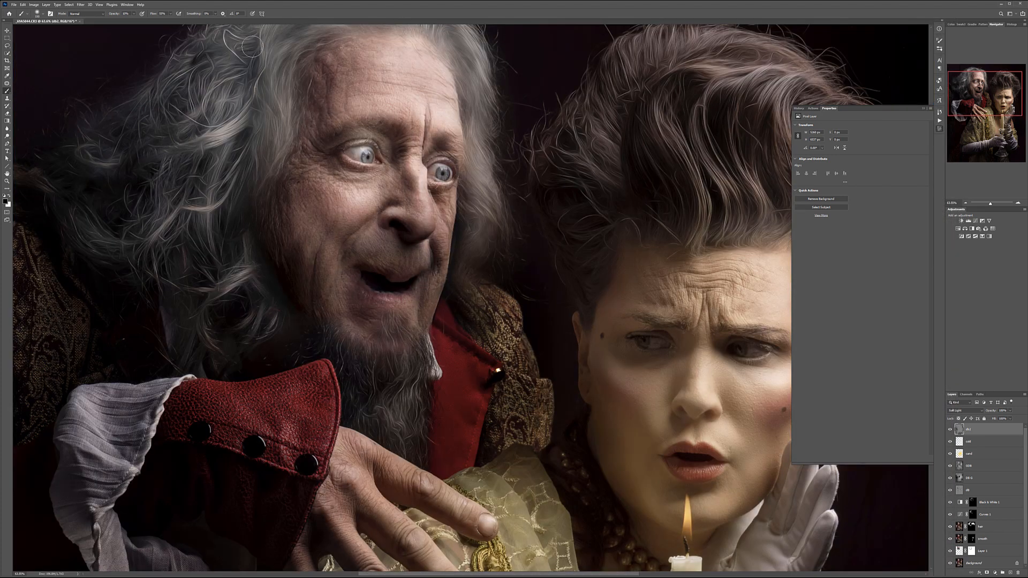
pyautogui.moveTo(229, 127); pyautogui.dragTo(318, 132)
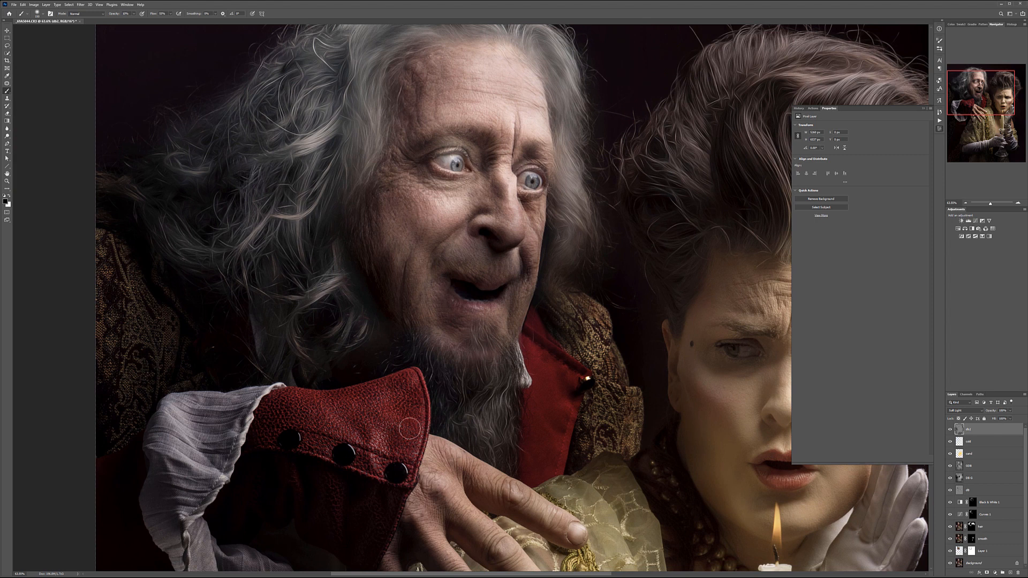
# Burn the shadows around the woman's face, neck and hairline with a larger brush
pyautogui.moveTo(524, 427); pyautogui.dragTo(471, 260)
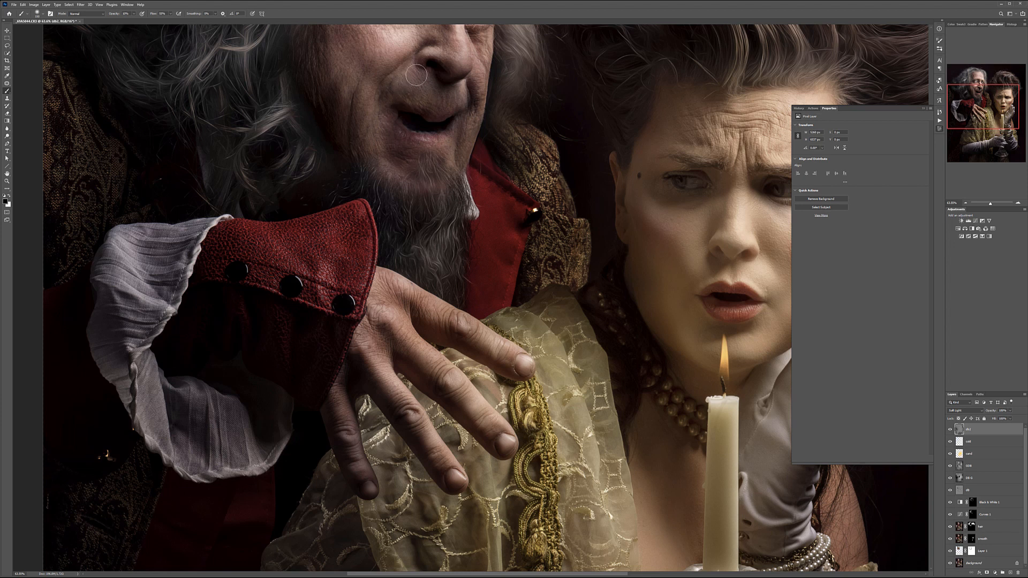
pyautogui.moveTo(670, 268); pyautogui.dragTo(466, 224)
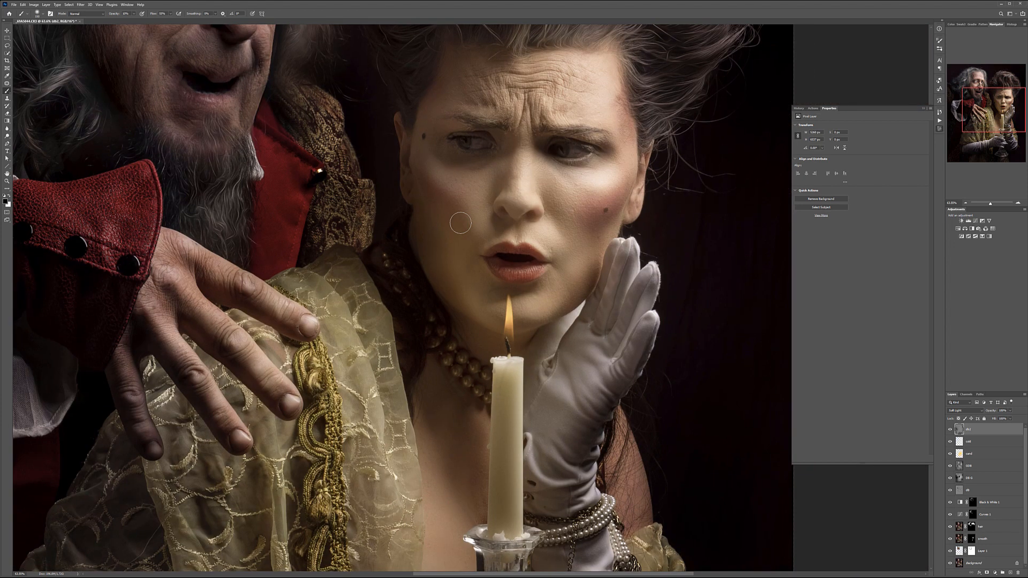
pyautogui.press(']')
pyautogui.press(']')
pyautogui.press(']')
pyautogui.press(']')
pyautogui.moveTo(411, 142)
pyautogui.mouseDown()
pyautogui.moveTo(425, 158)
pyautogui.moveTo(431, 184)
pyautogui.moveTo(419, 261)
pyautogui.moveTo(427, 233)
pyautogui.moveTo(456, 309)
pyautogui.mouseUp()
pyautogui.moveTo(441, 82)
pyautogui.mouseDown()
pyautogui.moveTo(442, 159)
pyautogui.moveTo(466, 216)
pyautogui.mouseUp()
pyautogui.moveTo(413, 35)
pyautogui.mouseDown()
pyautogui.moveTo(426, 174)
pyautogui.moveTo(380, 250)
pyautogui.moveTo(321, 278)
pyautogui.moveTo(332, 262)
pyautogui.moveTo(337, 286)
pyautogui.mouseUp()
pyautogui.moveTo(351, 220)
pyautogui.mouseDown()
pyautogui.moveTo(364, 197)
pyautogui.moveTo(340, 261)
pyautogui.moveTo(383, 209)
pyautogui.moveTo(377, 191)
pyautogui.moveTo(357, 239)
pyautogui.moveTo(340, 188)
pyautogui.moveTo(330, 201)
pyautogui.moveTo(329, 119)
pyautogui.moveTo(288, 141)
pyautogui.moveTo(307, 149)
pyautogui.moveTo(337, 108)
pyautogui.moveTo(302, 166)
pyautogui.moveTo(355, 175)
pyautogui.moveTo(317, 272)
pyautogui.moveTo(303, 48)
pyautogui.mouseUp()
pyautogui.moveTo(511, 203); pyautogui.dragTo(470, 346)
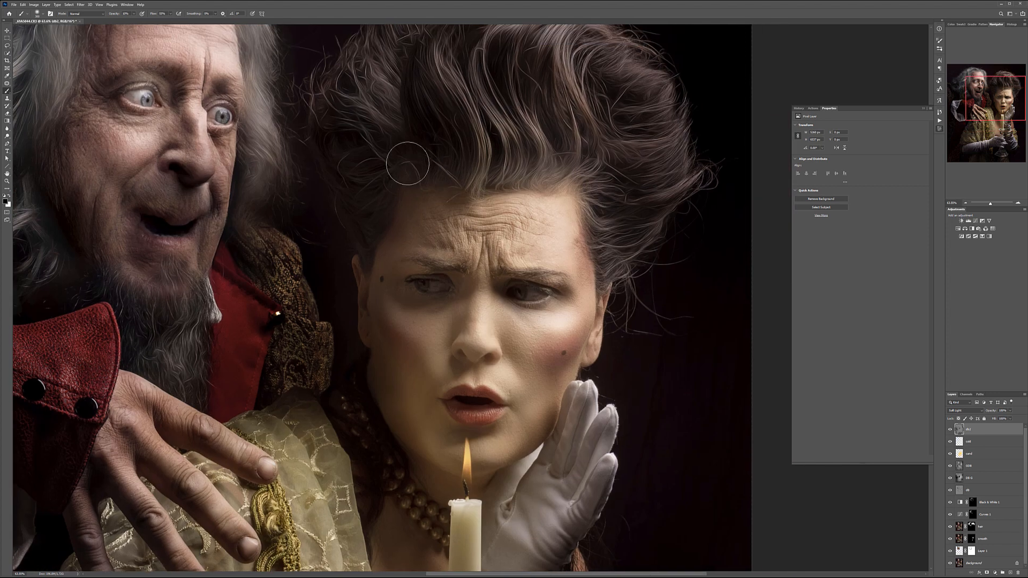
# Swap the brush colours as needed and dodge and burn the woman's hair, neck, chest and golden shawl
pyautogui.press('x')
pyautogui.moveTo(524, 130)
pyautogui.mouseDown()
pyautogui.moveTo(449, 59)
pyautogui.moveTo(453, 173)
pyautogui.moveTo(368, 104)
pyautogui.moveTo(515, 93)
pyautogui.moveTo(609, 118)
pyautogui.moveTo(614, 212)
pyautogui.mouseUp()
pyautogui.moveTo(589, 351); pyautogui.dragTo(550, 147)
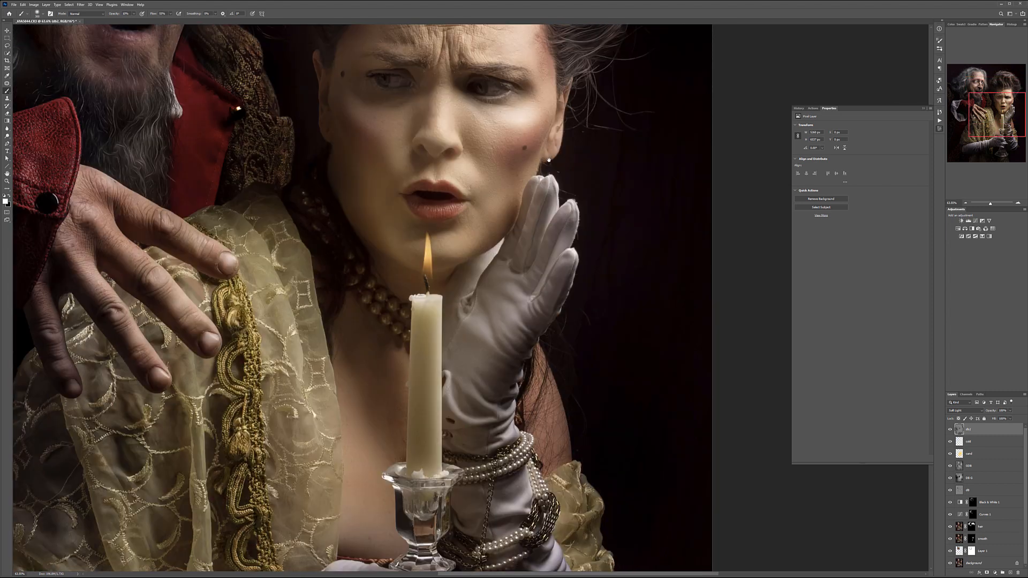
pyautogui.press('x')
pyautogui.moveTo(458, 337)
pyautogui.mouseDown()
pyautogui.moveTo(466, 260)
pyautogui.moveTo(435, 240)
pyautogui.moveTo(484, 248)
pyautogui.moveTo(425, 237)
pyautogui.moveTo(413, 250)
pyautogui.moveTo(395, 206)
pyautogui.moveTo(384, 230)
pyautogui.moveTo(406, 214)
pyautogui.moveTo(401, 178)
pyautogui.moveTo(448, 162)
pyautogui.moveTo(403, 284)
pyautogui.mouseUp()
pyautogui.moveTo(469, 301)
pyautogui.mouseDown()
pyautogui.moveTo(513, 243)
pyautogui.moveTo(482, 353)
pyautogui.moveTo(529, 210)
pyautogui.moveTo(480, 339)
pyautogui.moveTo(537, 290)
pyautogui.moveTo(463, 375)
pyautogui.mouseUp()
pyautogui.moveTo(372, 418)
pyautogui.mouseDown()
pyautogui.moveTo(396, 426)
pyautogui.moveTo(401, 503)
pyautogui.mouseUp()
pyautogui.moveTo(275, 315)
pyautogui.mouseDown()
pyautogui.moveTo(303, 481)
pyautogui.moveTo(298, 350)
pyautogui.moveTo(328, 286)
pyautogui.mouseUp()
pyautogui.hotkey('ctrl', '0')
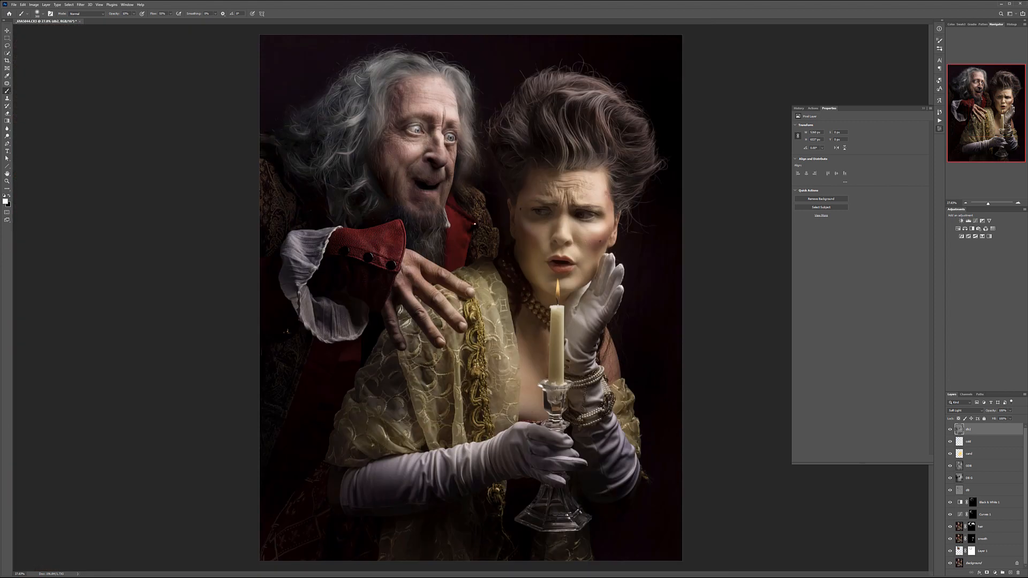
pyautogui.scroll(-4, 598, 308)
pyautogui.scroll(3, 599, 308)
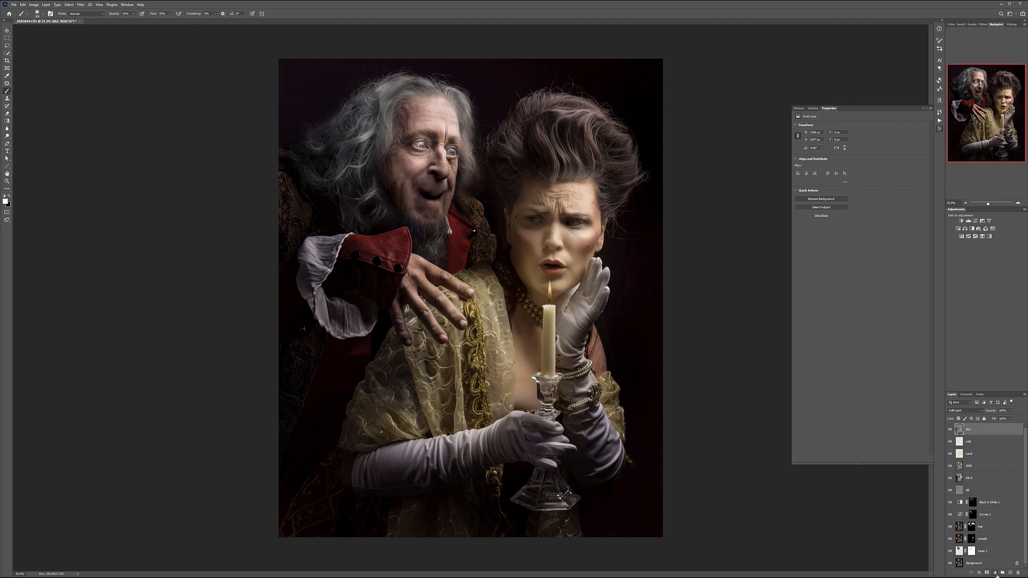
# Add a Curves adjustment layer above db2 and bend its RGB curve strongly upward to brighten the image
pyautogui.click(996, 574)
pyautogui.click(1005, 501)
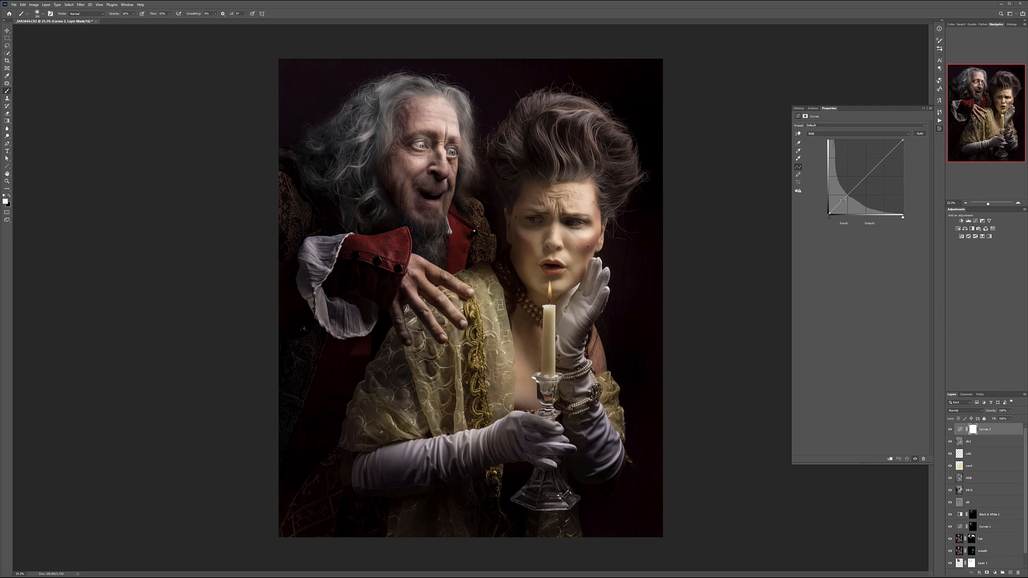
pyautogui.moveTo(849, 196); pyautogui.dragTo(872, 144)
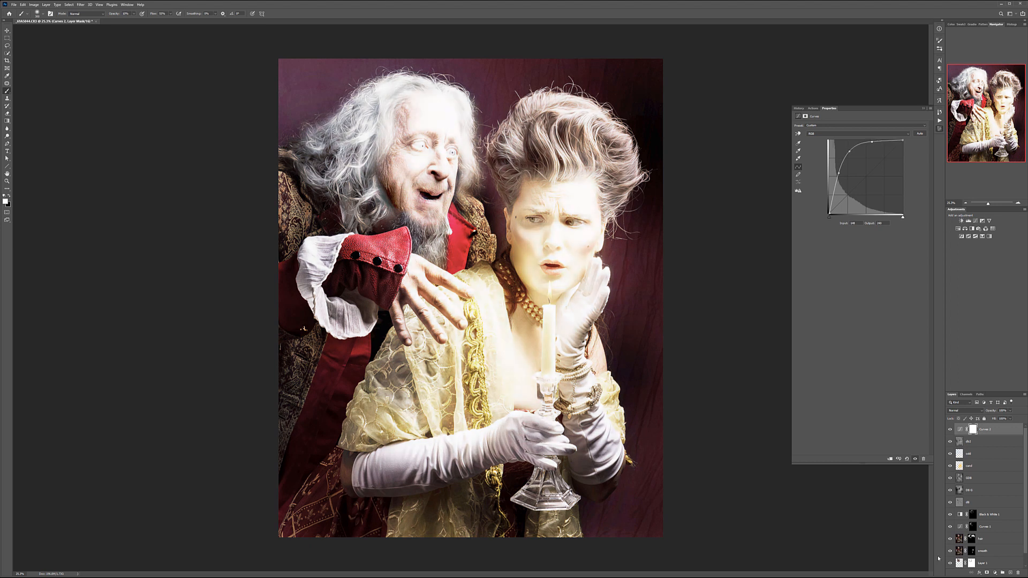
# Set the new curves layer's blend mode to Overlay and invert its mask to black
pyautogui.click(978, 410)
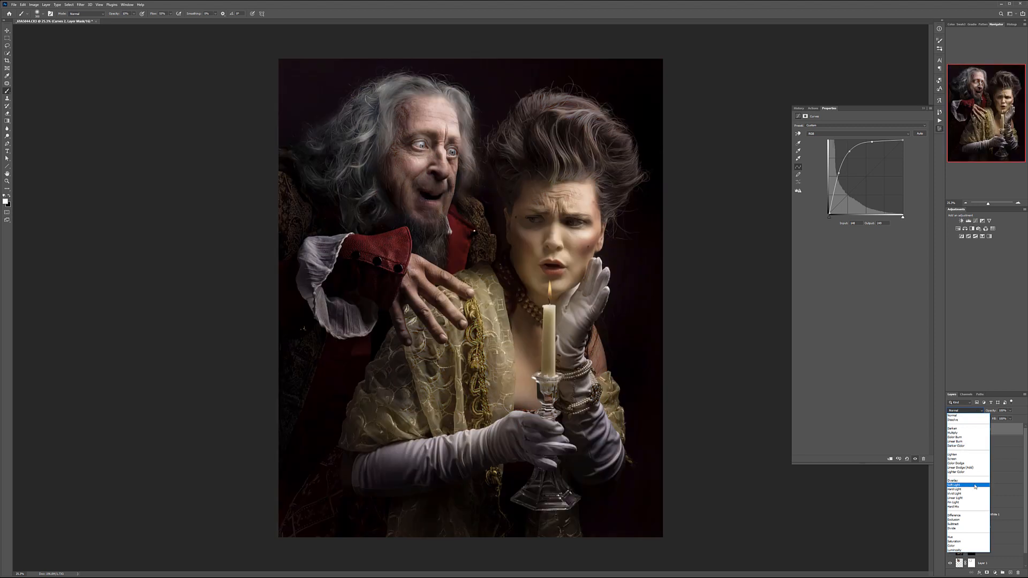
pyautogui.click(965, 481)
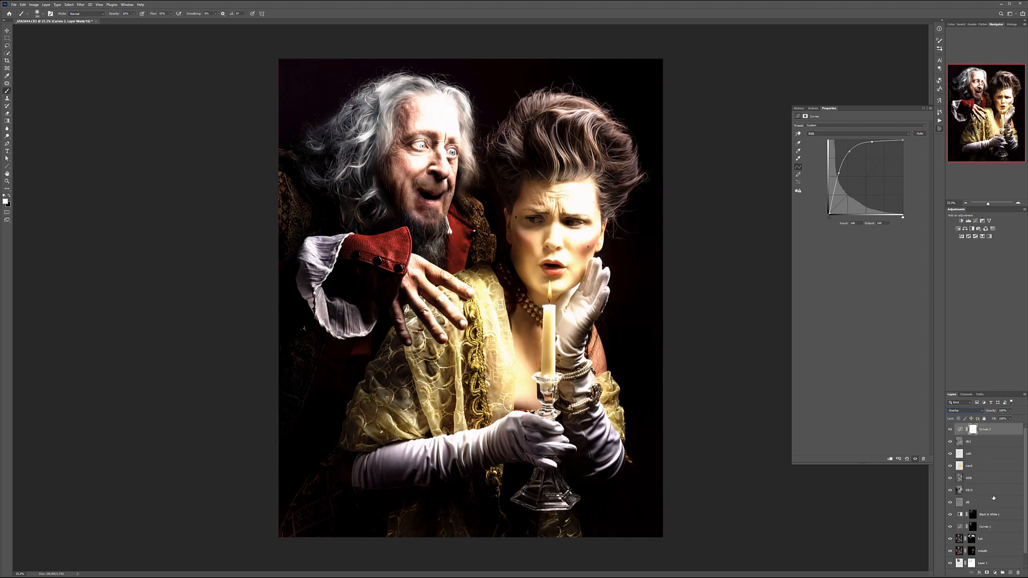
pyautogui.click(973, 431)
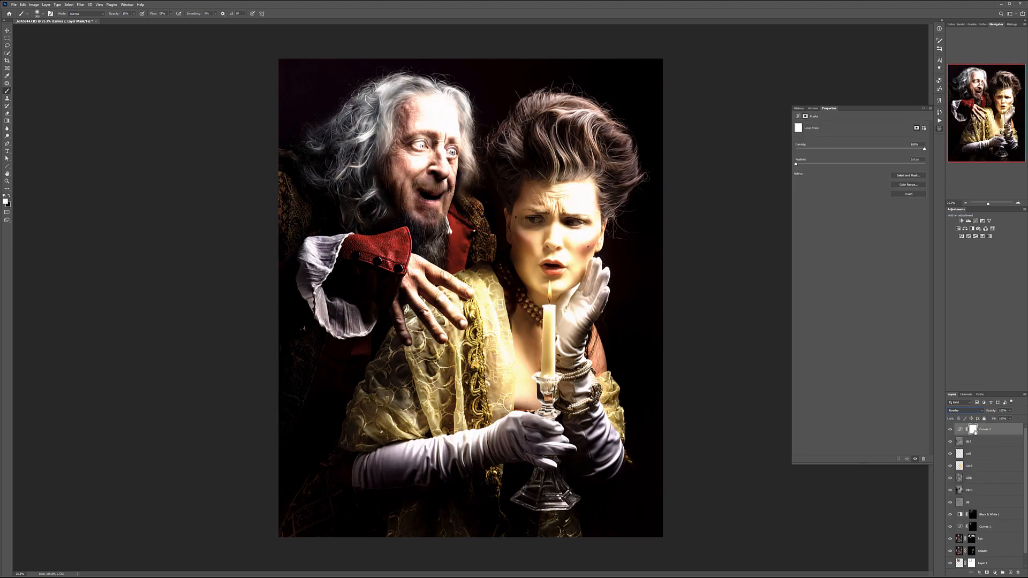
pyautogui.hotkey('ctrl', 'i')
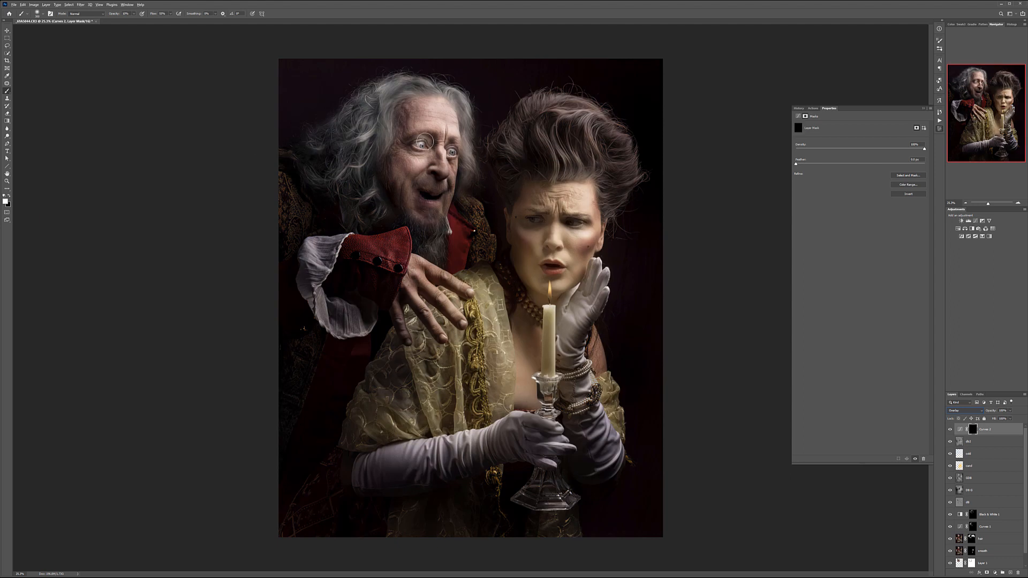
# Paint white on the curves mask over both of the man's irises with a small brush
pyautogui.scroll(10, 423, 143)
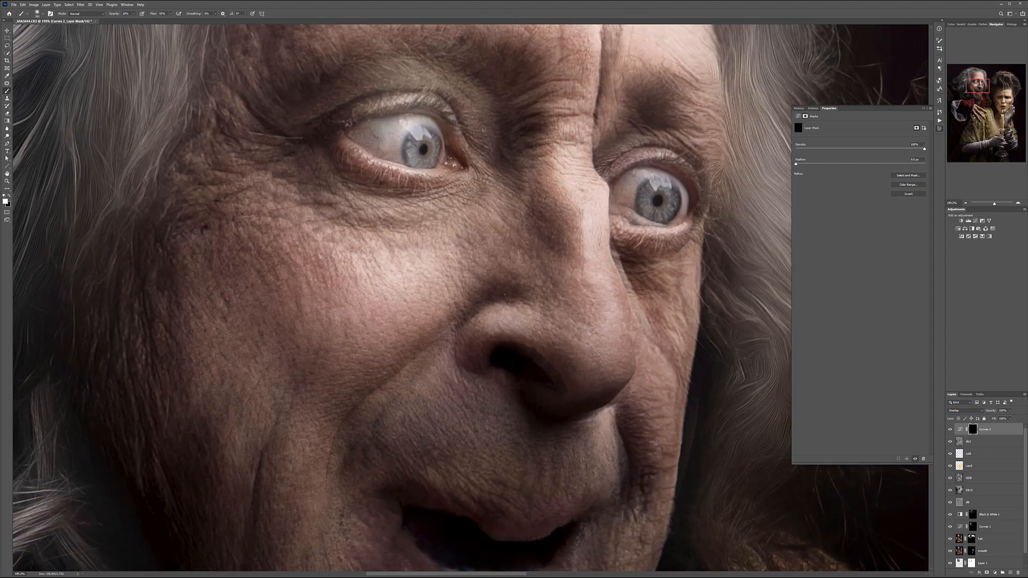
pyautogui.press('[')
pyautogui.press('[')
pyautogui.press('[')
pyautogui.press('[')
pyautogui.press('[')
pyautogui.press('[')
pyautogui.press('[')
pyautogui.press('[')
pyautogui.press('[')
pyautogui.press('[')
pyautogui.moveTo(418, 135)
pyautogui.mouseDown()
pyautogui.moveTo(418, 151)
pyautogui.moveTo(430, 145)
pyautogui.moveTo(407, 144)
pyautogui.moveTo(437, 146)
pyautogui.moveTo(412, 144)
pyautogui.moveTo(422, 148)
pyautogui.mouseUp()
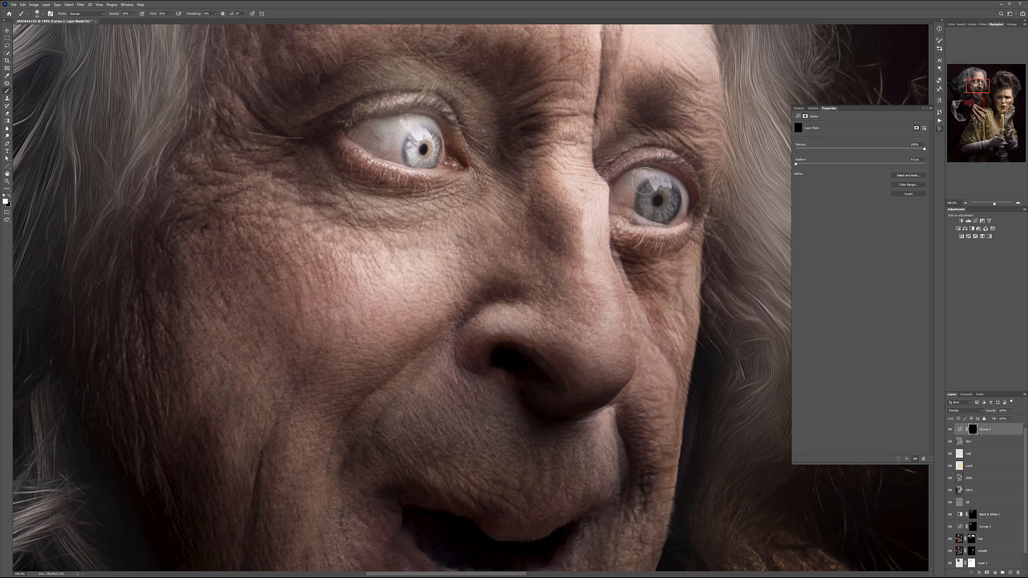
pyautogui.moveTo(667, 202)
pyautogui.mouseDown()
pyautogui.moveTo(653, 203)
pyautogui.moveTo(665, 190)
pyautogui.mouseUp()
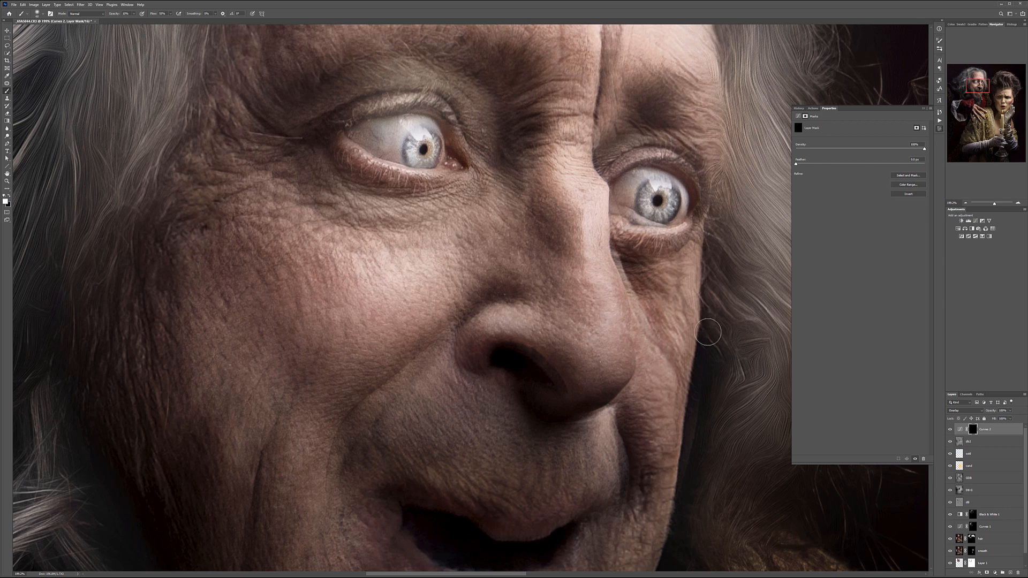
# Paint white on the curves mask over the woman's eye and her lips to brighten them
pyautogui.moveTo(688, 396); pyautogui.dragTo(401, 195)
pyautogui.moveTo(776, 428)
pyautogui.mouseDown()
pyautogui.moveTo(622, 305)
pyautogui.moveTo(448, 225)
pyautogui.mouseUp()
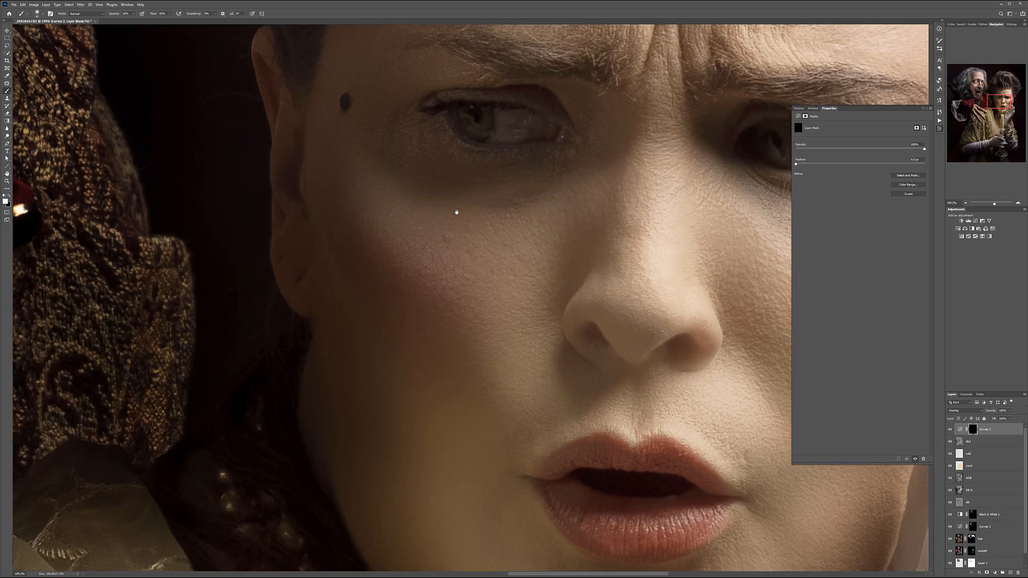
pyautogui.hscroll(3, 609, 195)
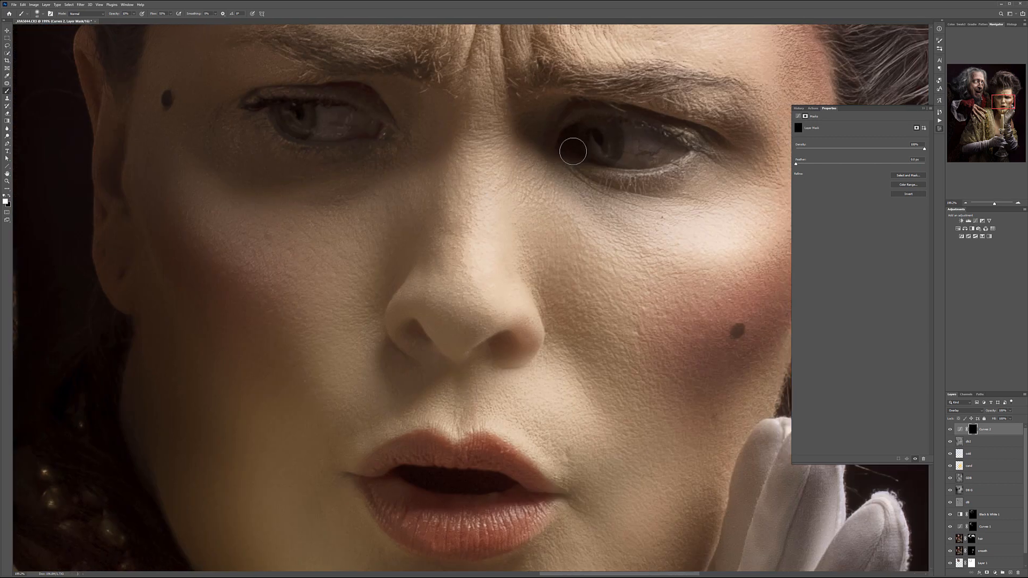
pyautogui.moveTo(611, 141)
pyautogui.mouseDown()
pyautogui.moveTo(645, 134)
pyautogui.moveTo(621, 127)
pyautogui.moveTo(619, 154)
pyautogui.mouseUp()
pyautogui.scroll(-4, 316, 120)
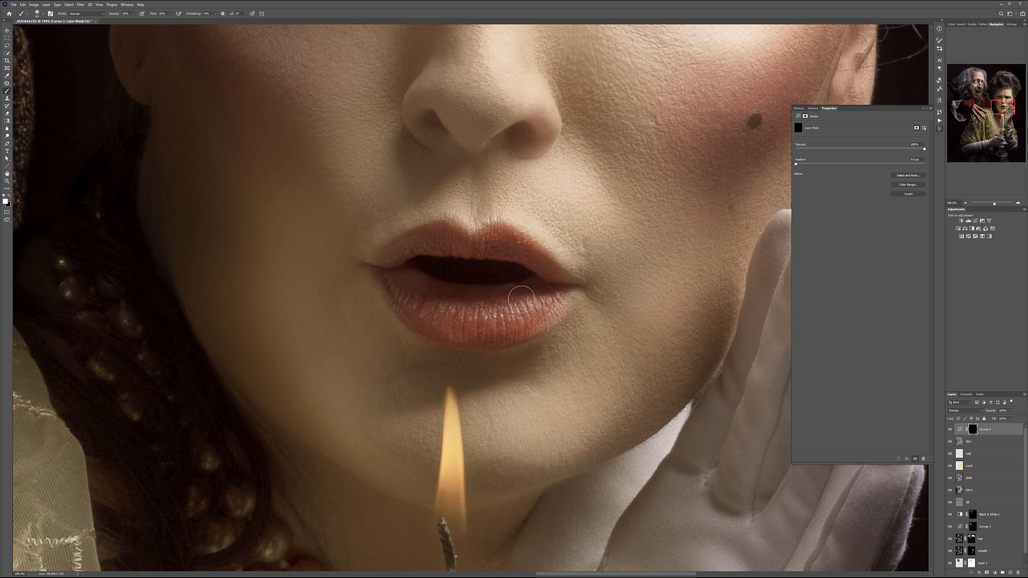
pyautogui.moveTo(422, 251)
pyautogui.mouseDown()
pyautogui.moveTo(491, 239)
pyautogui.moveTo(572, 283)
pyautogui.mouseUp()
pyautogui.scroll(-3, 448, 492)
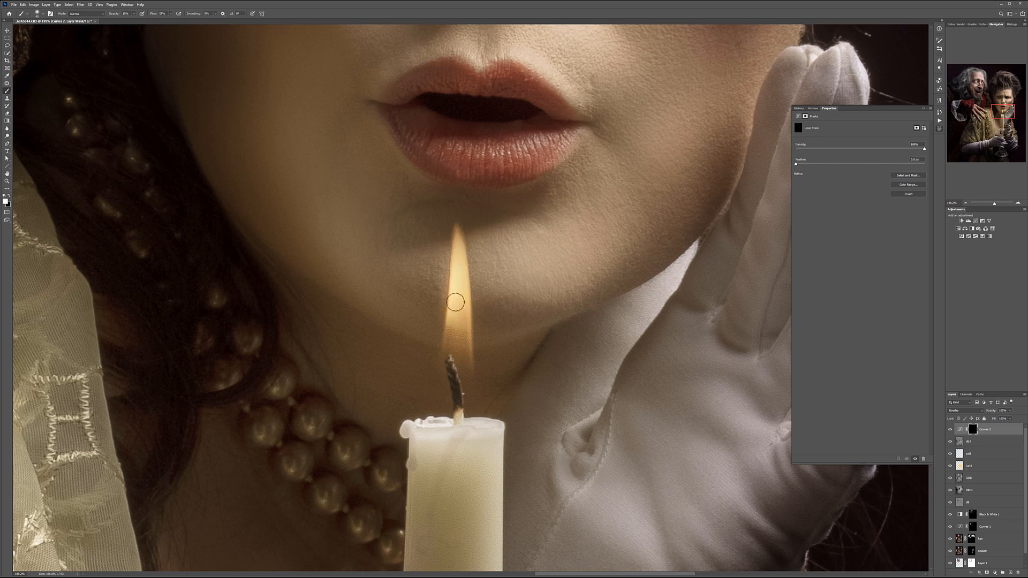
# Brighten the candle flame by painting white over it on the curves mask
pyautogui.moveTo(452, 337)
pyautogui.mouseDown()
pyautogui.moveTo(466, 364)
pyautogui.moveTo(465, 341)
pyautogui.mouseUp()
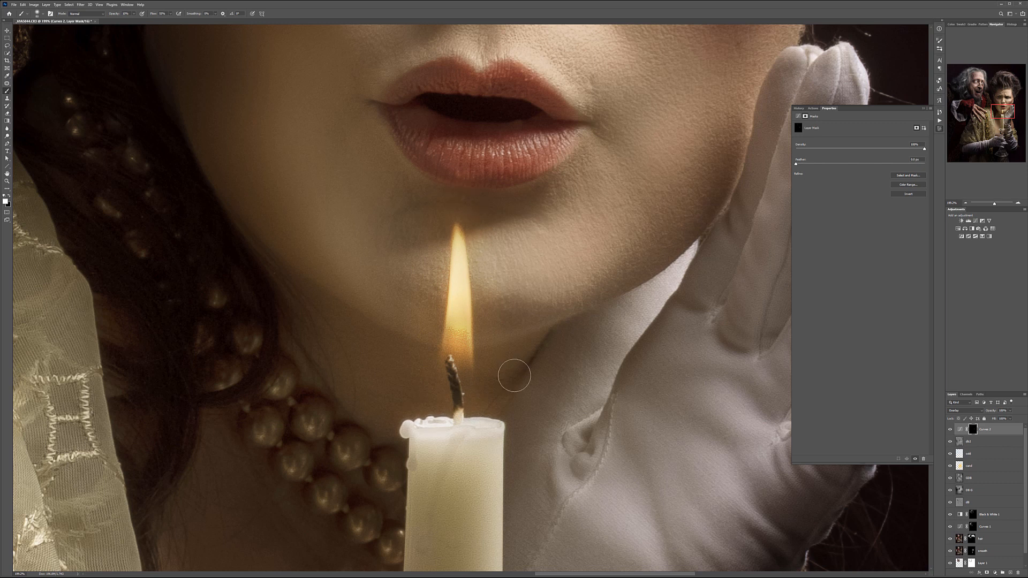
pyautogui.scroll(-5, 517, 367)
pyautogui.scroll(-5, 514, 377)
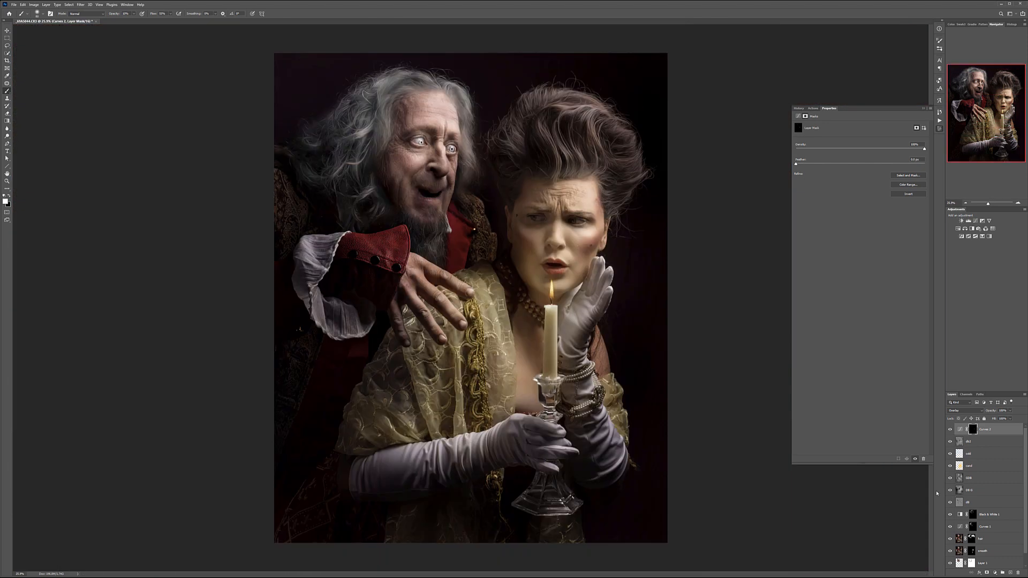
# Compare the whole portrait with and without the masked Overlay curves layer
pyautogui.click(950, 430)
pyautogui.click(950, 430)
pyautogui.click(950, 430)
pyautogui.click(951, 430)
pyautogui.click(950, 431)
pyautogui.click(951, 431)
pyautogui.click(951, 431)
pyautogui.click(951, 430)
# Add a Selective Color adjustment layer and, for the Blacks, lower black, yellow and magenta slightly and raise cyan slightly
pyautogui.scroll(-2, 517, 223)
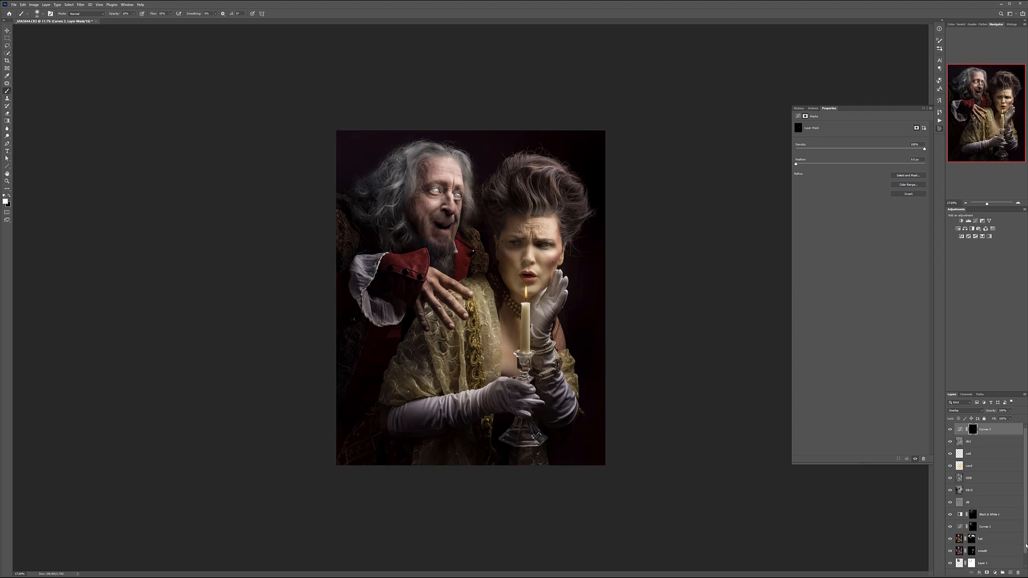
pyautogui.click(994, 574)
pyautogui.click(1007, 570)
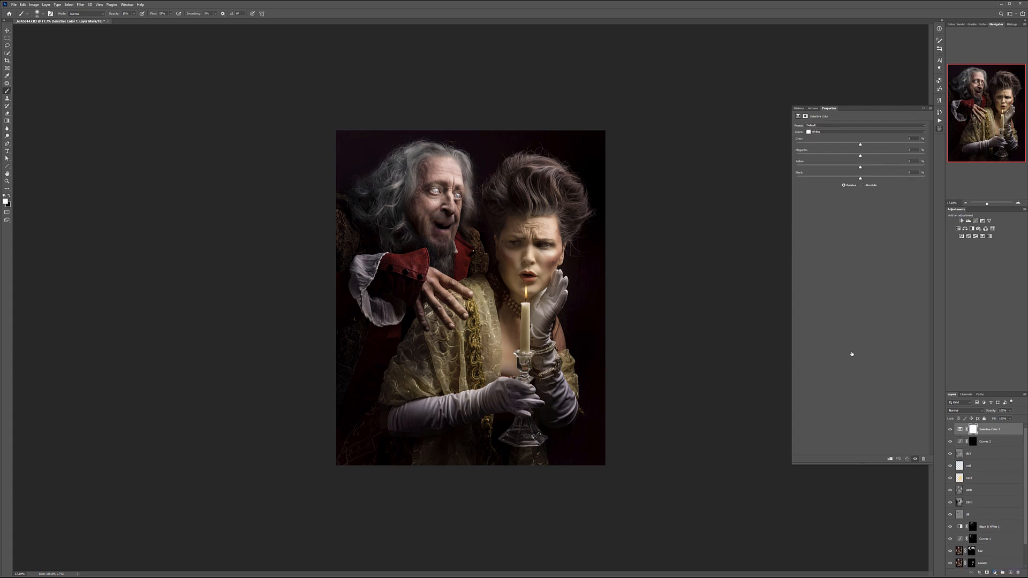
pyautogui.click(834, 131)
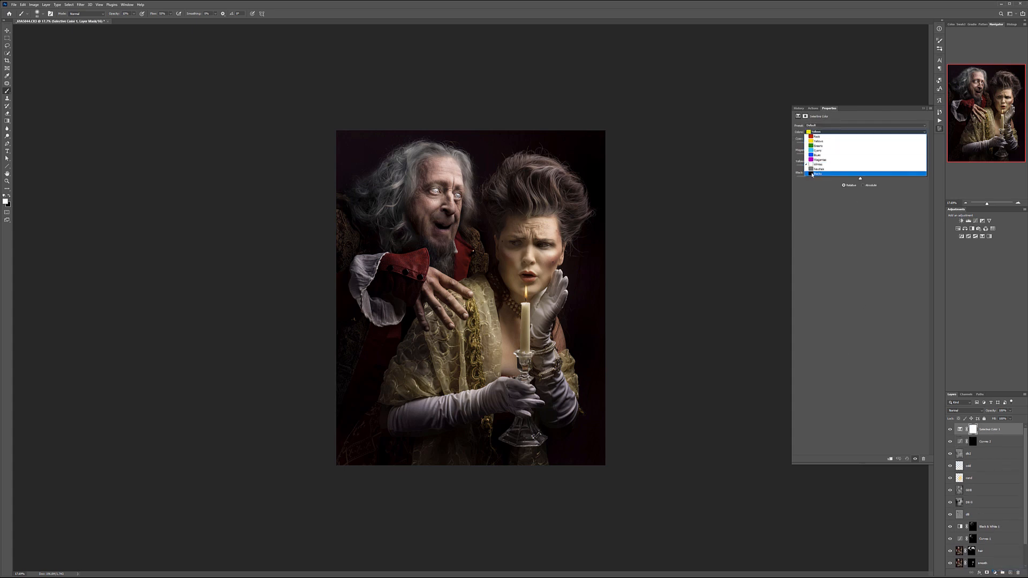
pyautogui.click(866, 175)
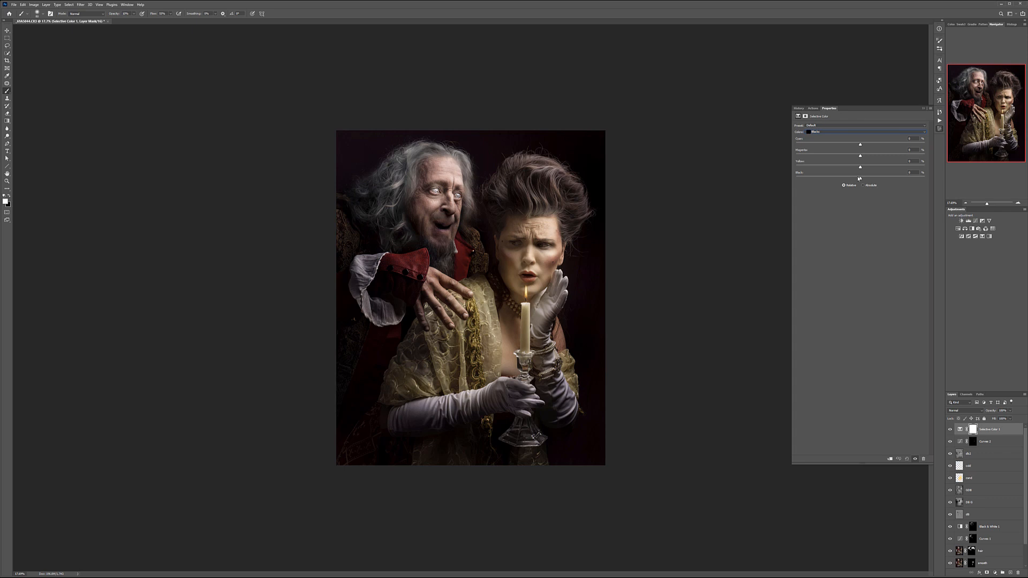
pyautogui.moveTo(861, 180); pyautogui.dragTo(858, 180)
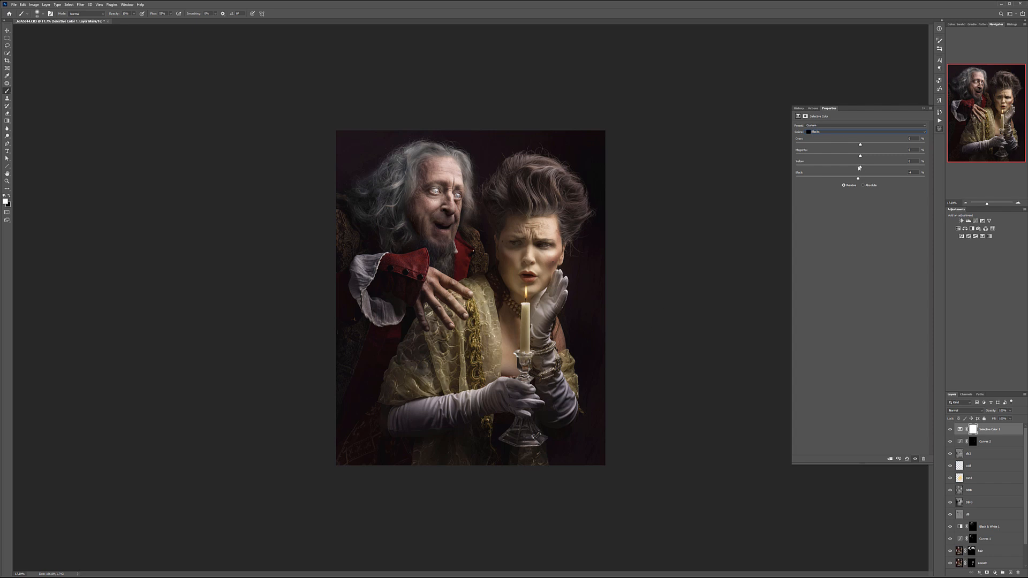
pyautogui.moveTo(860, 167); pyautogui.dragTo(856, 167)
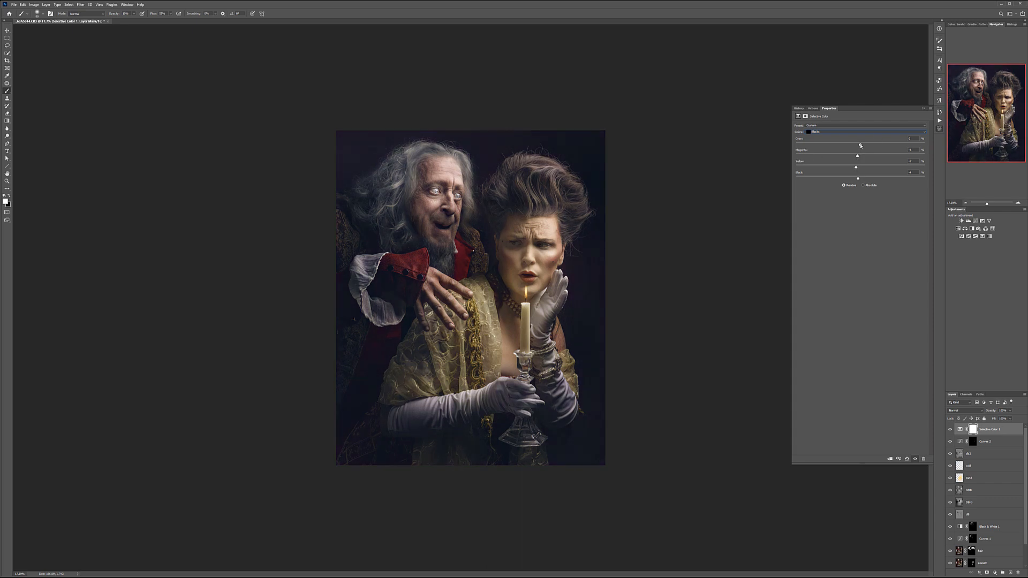
pyautogui.moveTo(860, 145); pyautogui.dragTo(865, 145)
# For the Neutrals in the Selective Color layer, fine-tune black and yellow and lower cyan slightly
pyautogui.click(836, 134)
pyautogui.click(859, 170)
pyautogui.moveTo(860, 179)
pyautogui.mouseDown()
pyautogui.moveTo(849, 180)
pyautogui.moveTo(884, 180)
pyautogui.moveTo(861, 184)
pyautogui.mouseUp()
pyautogui.moveTo(862, 181); pyautogui.dragTo(868, 168)
pyautogui.moveTo(860, 145); pyautogui.dragTo(854, 145)
# Choose another colour range in the Selective Color layer, raising its black and yellow slightly and lowering its cyan
pyautogui.click(837, 132)
pyautogui.click(852, 161)
pyautogui.moveTo(861, 179); pyautogui.dragTo(790, 181)
pyautogui.moveTo(884, 185); pyautogui.dragTo(863, 184)
pyautogui.moveTo(861, 167); pyautogui.dragTo(867, 168)
pyautogui.moveTo(849, 145); pyautogui.dragTo(854, 146)
# Compare the image with and without the Selective Color layer and rename that layer "Tone"
pyautogui.click(951, 430)
pyautogui.click(950, 430)
pyautogui.click(950, 431)
pyautogui.click(951, 430)
pyautogui.doubleClick(989, 430)
pyautogui.write('Tone')
pyautogui.press('Return')
# Add a second Selective Color layer beneath Tone and, for the Reds, raise cyan and black while lowering magenta and yellow
pyautogui.click(1003, 444)
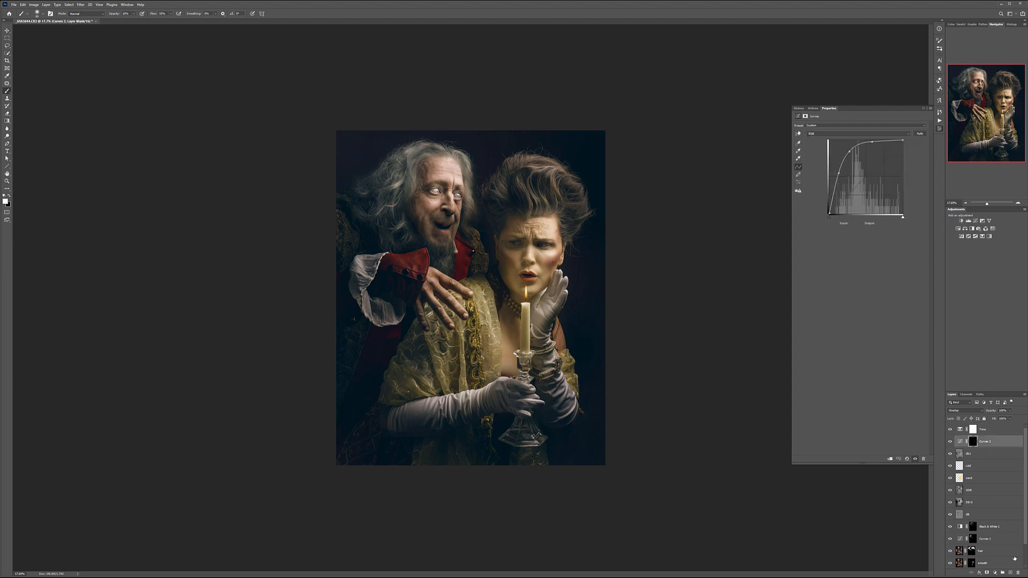
pyautogui.click(996, 573)
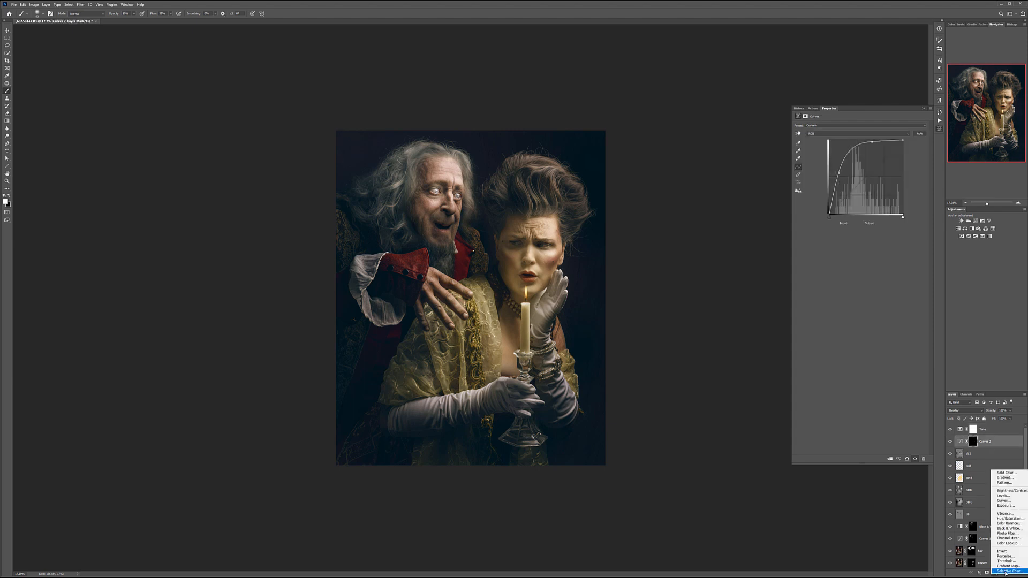
pyautogui.click(1006, 572)
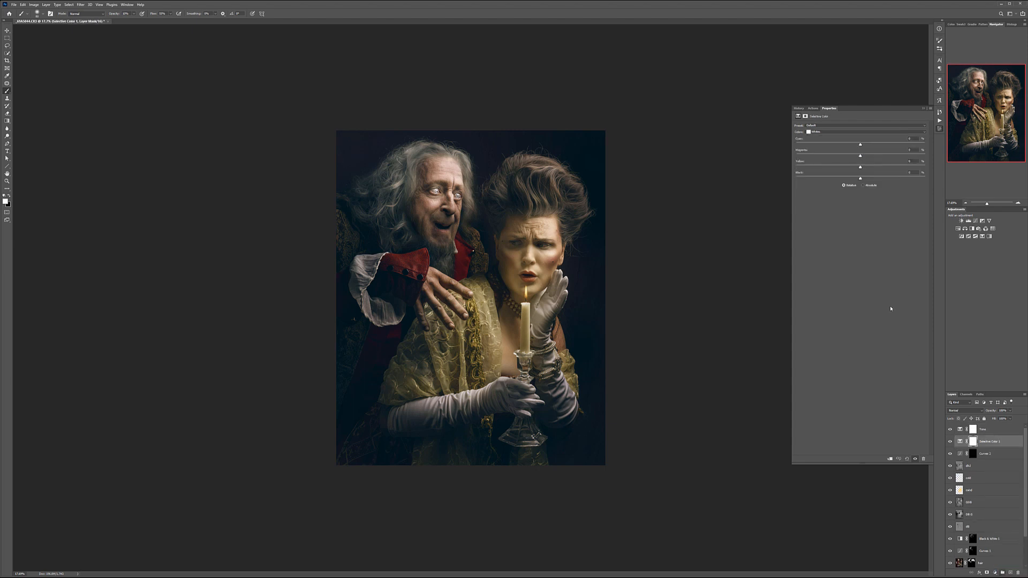
pyautogui.click(855, 132)
pyautogui.click(841, 135)
pyautogui.moveTo(885, 179); pyautogui.dragTo(876, 146)
# Set the second Selective Color layer's blend mode to Luminosity and compare the image with and without it
pyautogui.click(973, 410)
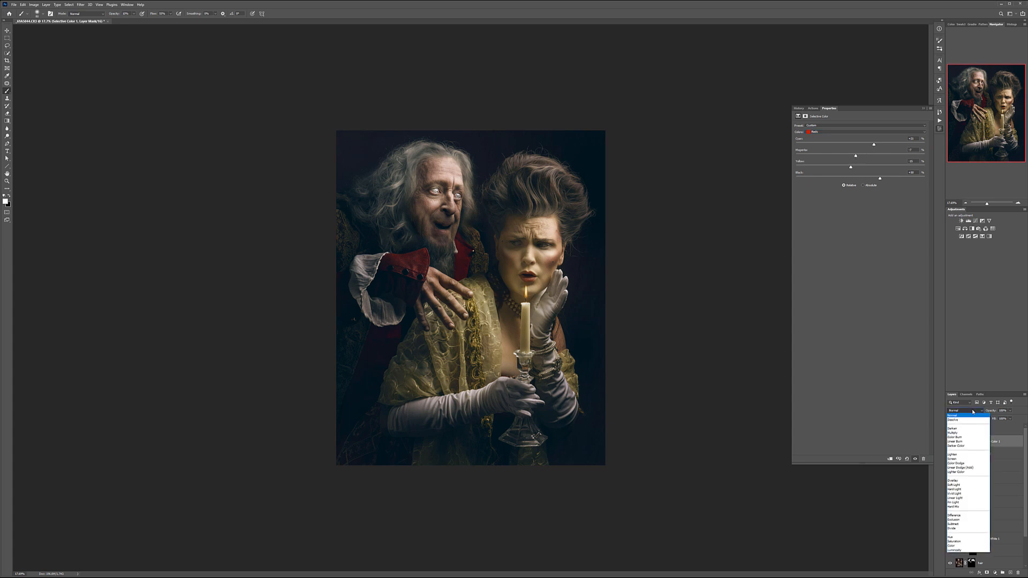
pyautogui.click(962, 551)
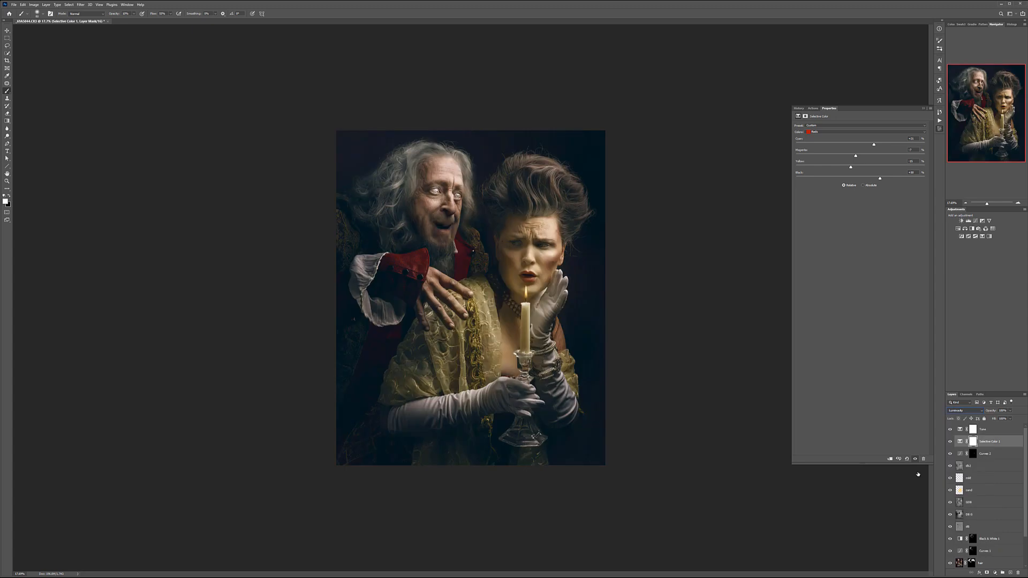
pyautogui.click(950, 443)
pyautogui.click(950, 443)
pyautogui.click(950, 443)
pyautogui.click(950, 443)
# Readjust the Reds with lower cyan and yellow, slightly higher magenta and raised black, and rename the layer "deep red"
pyautogui.moveTo(925, 181); pyautogui.dragTo(976, 180)
pyautogui.moveTo(809, 177); pyautogui.dragTo(873, 182)
pyautogui.moveTo(836, 182); pyautogui.dragTo(874, 184)
pyautogui.moveTo(875, 144); pyautogui.dragTo(821, 144)
pyautogui.moveTo(836, 155)
pyautogui.mouseDown()
pyautogui.moveTo(874, 160)
pyautogui.moveTo(844, 168)
pyautogui.mouseUp()
pyautogui.doubleClick(988, 443)
pyautogui.write('deep red')
pyautogui.press('Return')
# Add a Black & White layer above deep red, darken reds, yellows and blues, brighten cyans, and try reduced layer opacities
pyautogui.click(995, 572)
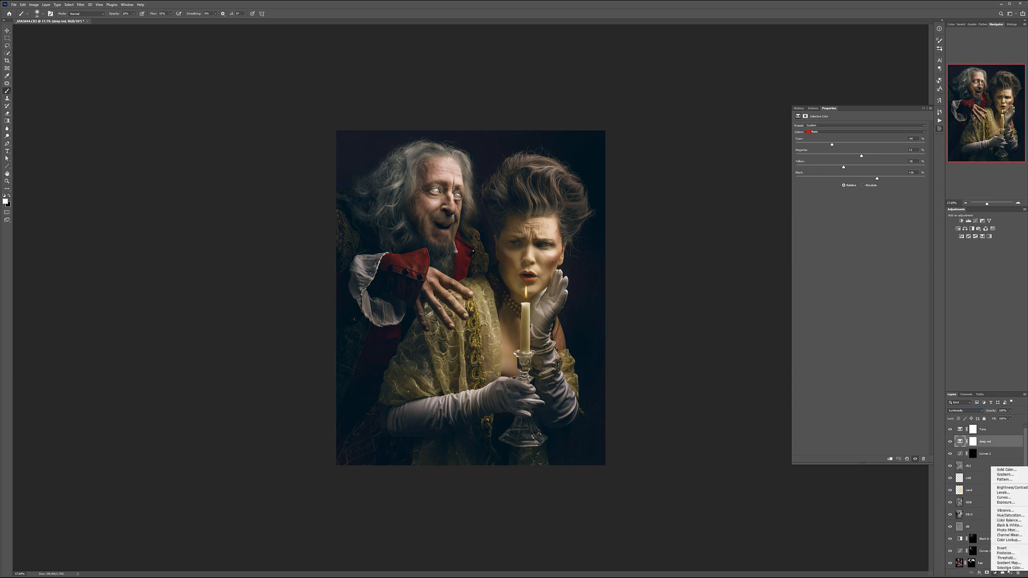
pyautogui.click(1020, 527)
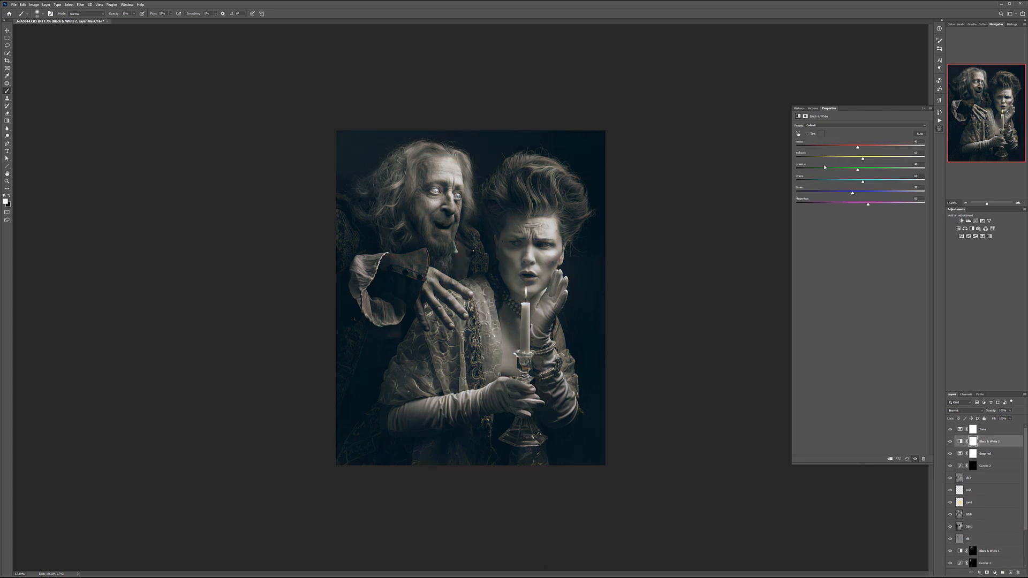
pyautogui.moveTo(857, 149); pyautogui.dragTo(856, 159)
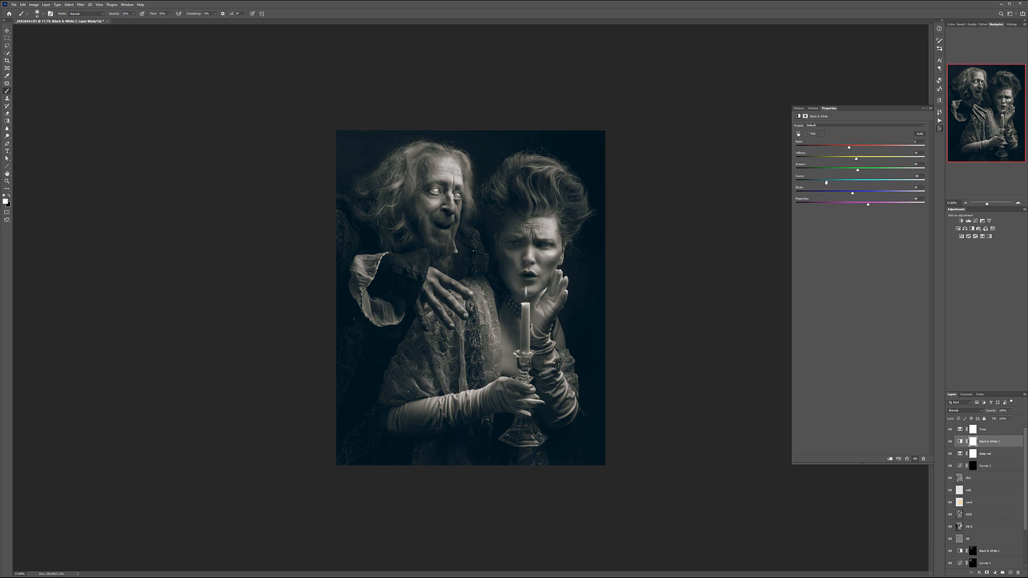
pyautogui.moveTo(853, 194); pyautogui.dragTo(835, 194)
pyautogui.click(1011, 411)
pyautogui.moveTo(991, 419); pyautogui.dragTo(984, 419)
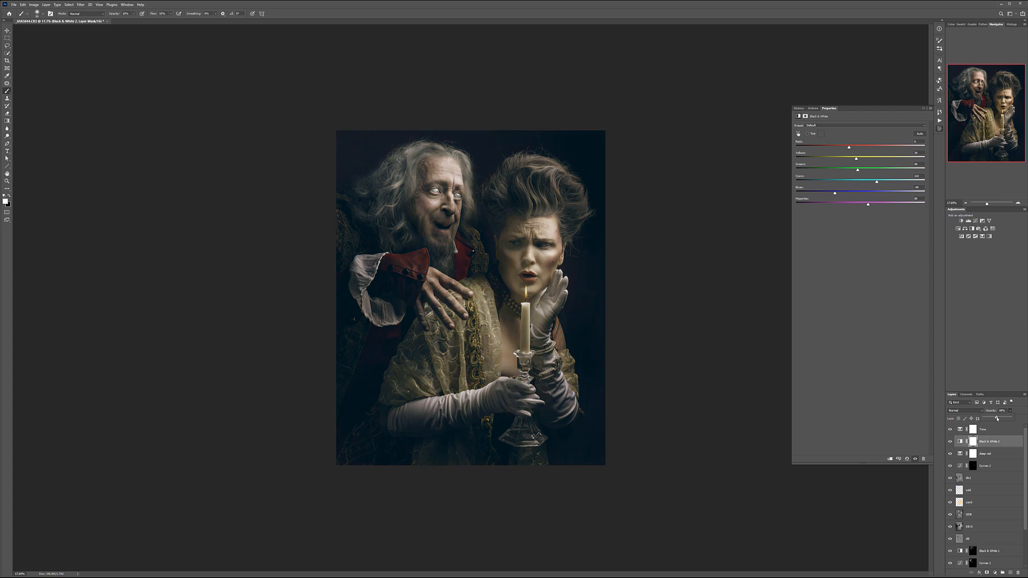
pyautogui.moveTo(997, 419); pyautogui.dragTo(992, 418)
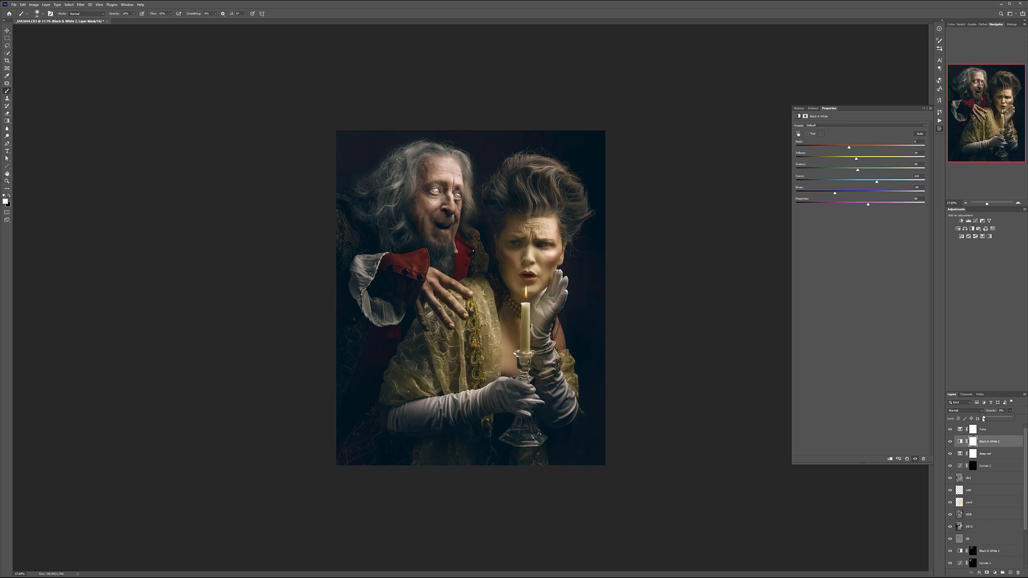
# Invert the Black & White layer's mask, paint the desaturation onto the man's red coat, and compare the result
pyautogui.click(974, 442)
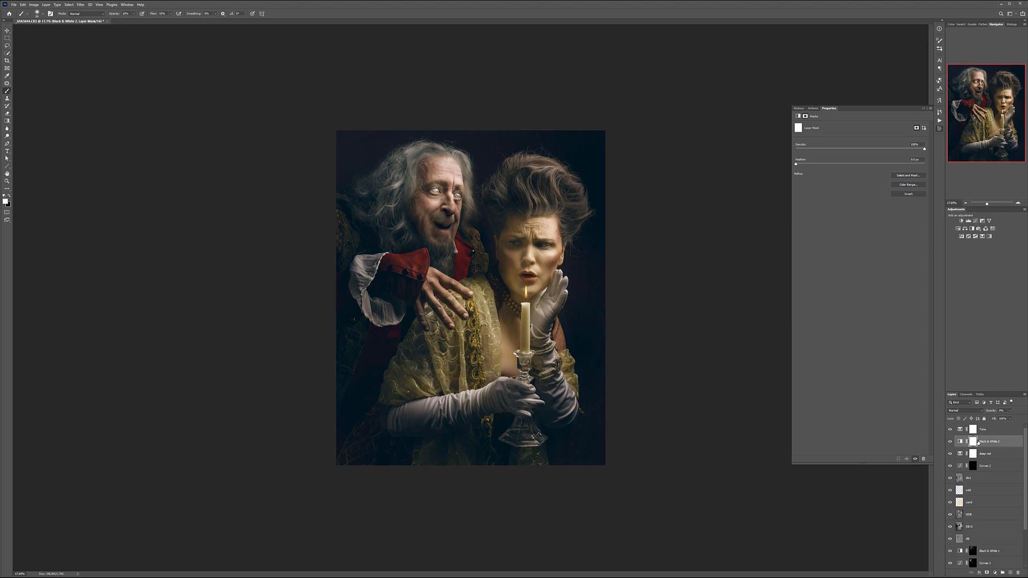
pyautogui.hotkey('ctrl', 'i')
pyautogui.click(1011, 410)
pyautogui.click(167, 183)
pyautogui.scroll(10, 407, 260)
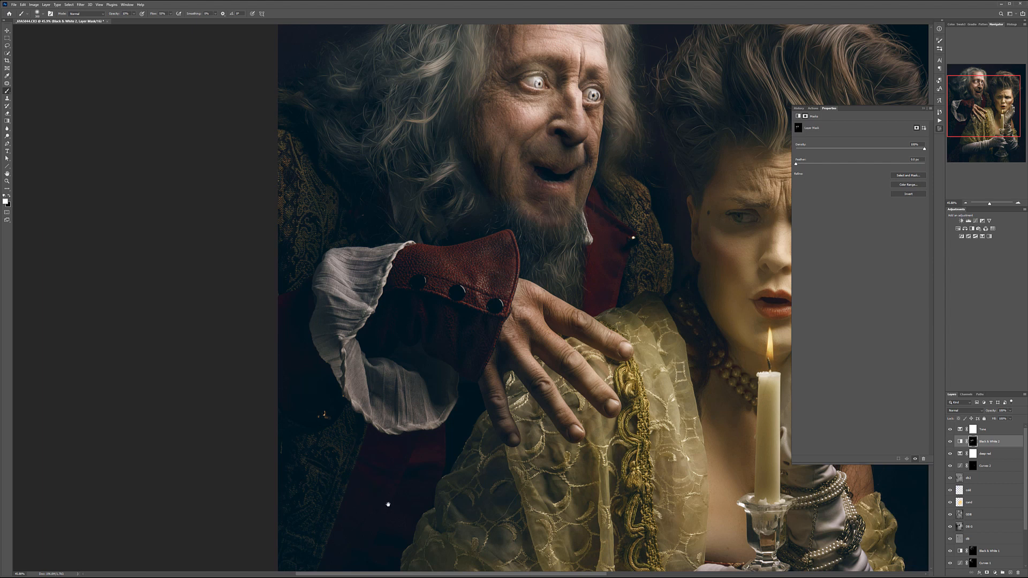
pyautogui.moveTo(375, 500); pyautogui.dragTo(422, 200)
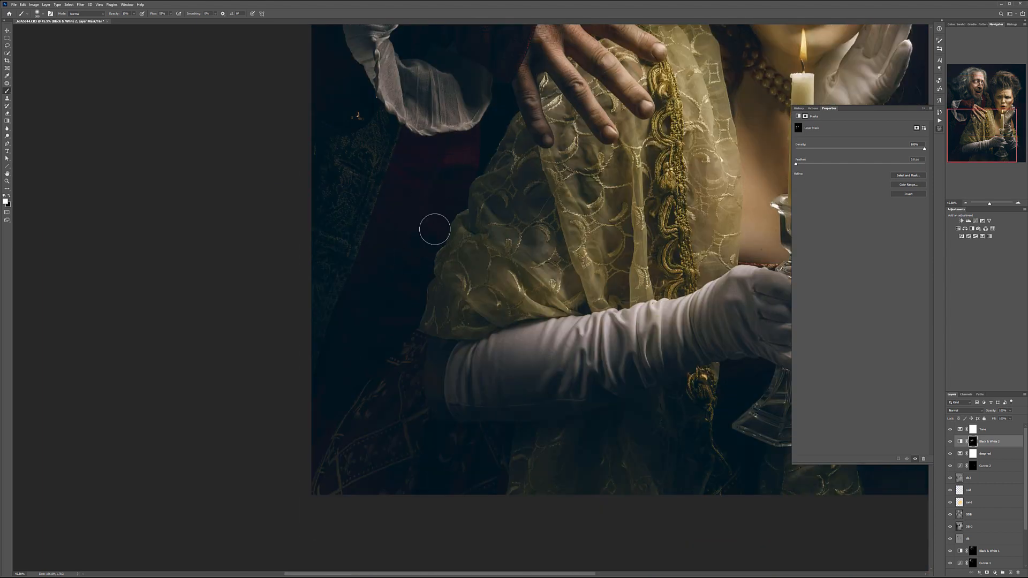
pyautogui.scroll(-10, 435, 230)
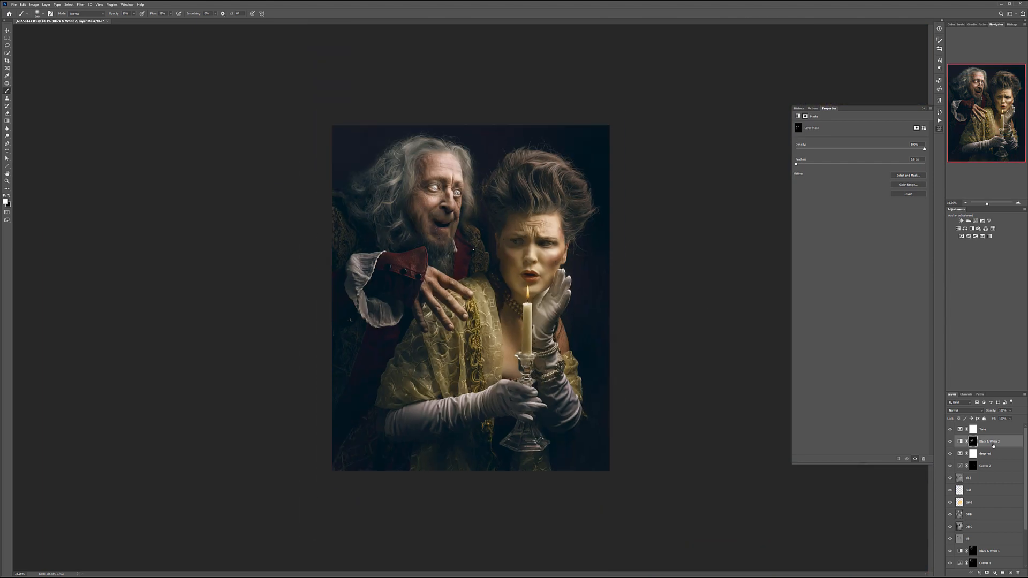
pyautogui.click(951, 442)
pyautogui.click(951, 442)
# Add and rename a Curves layer beneath Tone, and drop its white point to output 0 for a vignette
pyautogui.click(994, 572)
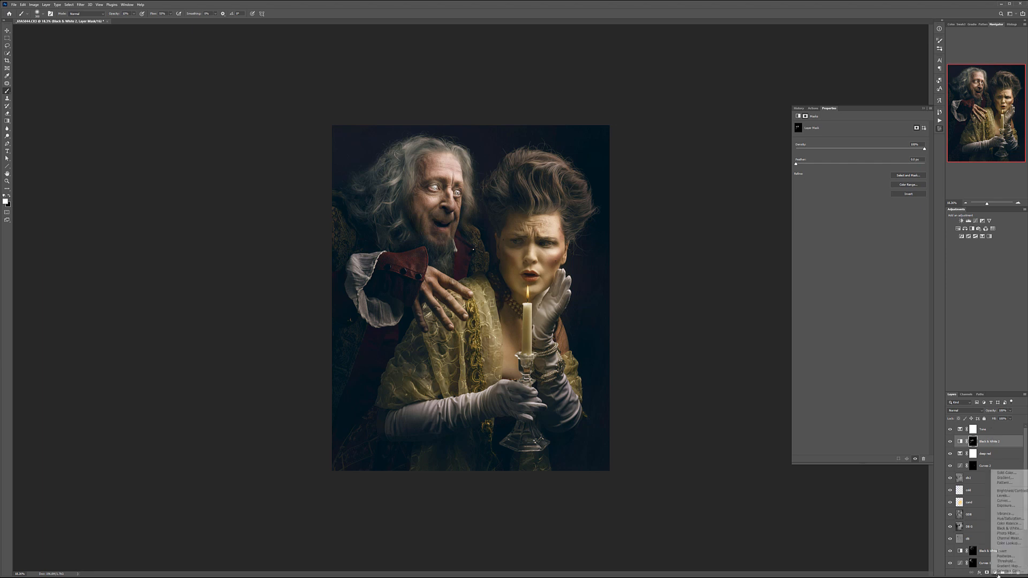
pyautogui.click(1005, 501)
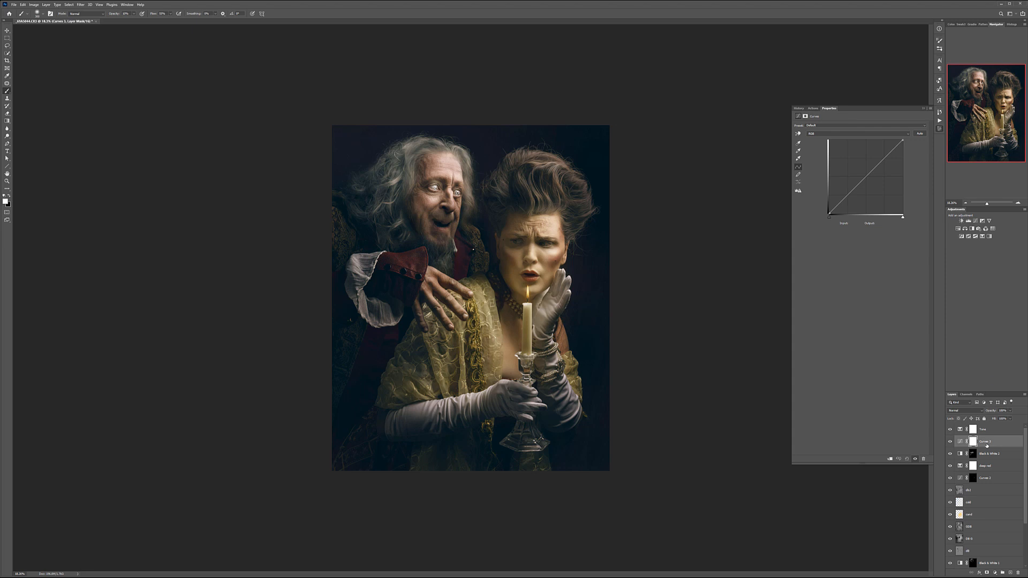
pyautogui.doubleClick(987, 443)
pyautogui.write('d')
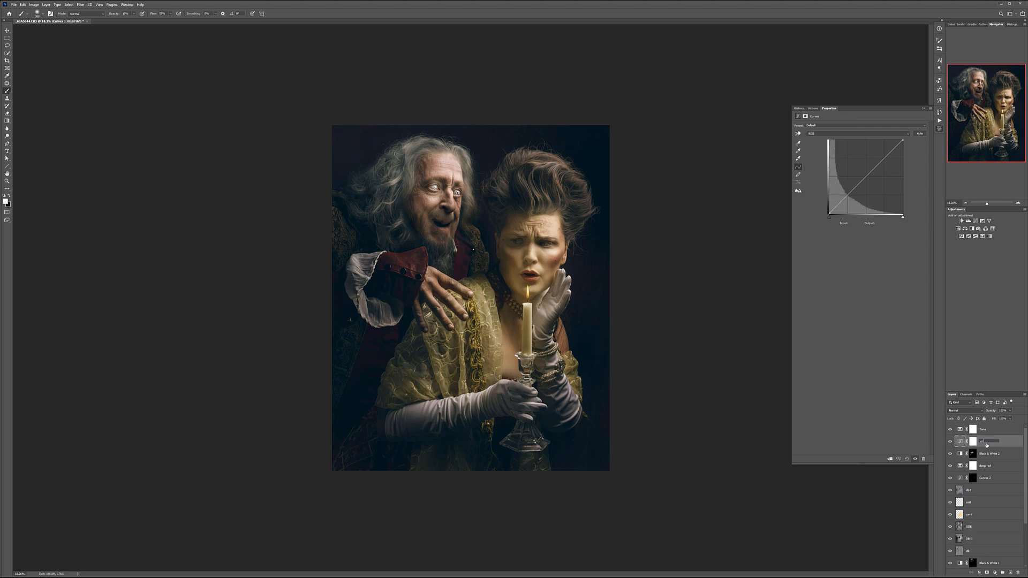
pyautogui.press('Return')
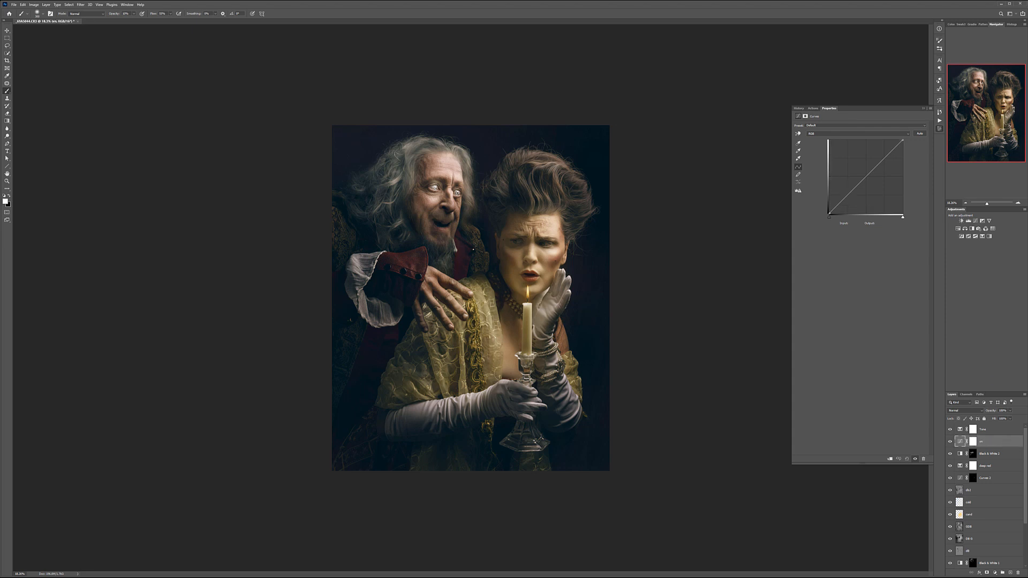
pyautogui.moveTo(903, 141); pyautogui.dragTo(903, 216)
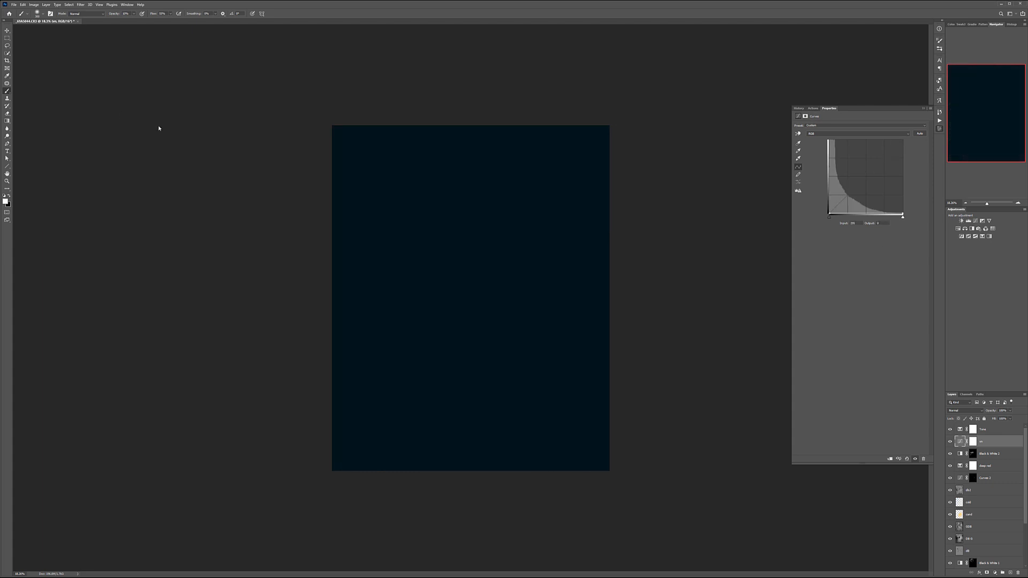
# Select a rectangle just inside the image edges, fill it with black on the vignette layer's mask, and deselect
pyautogui.click(7, 39)
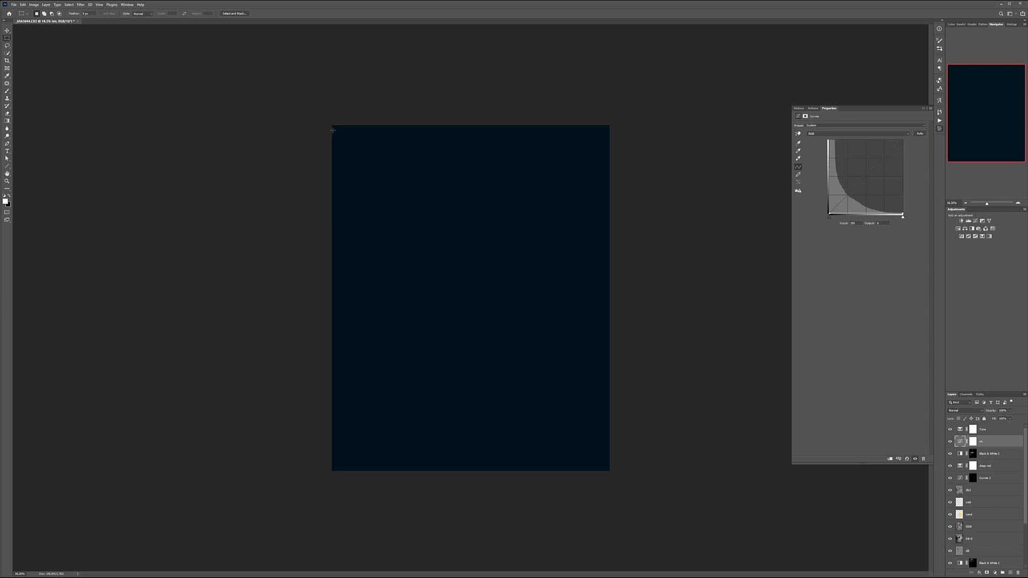
pyautogui.moveTo(338, 130); pyautogui.dragTo(603, 465)
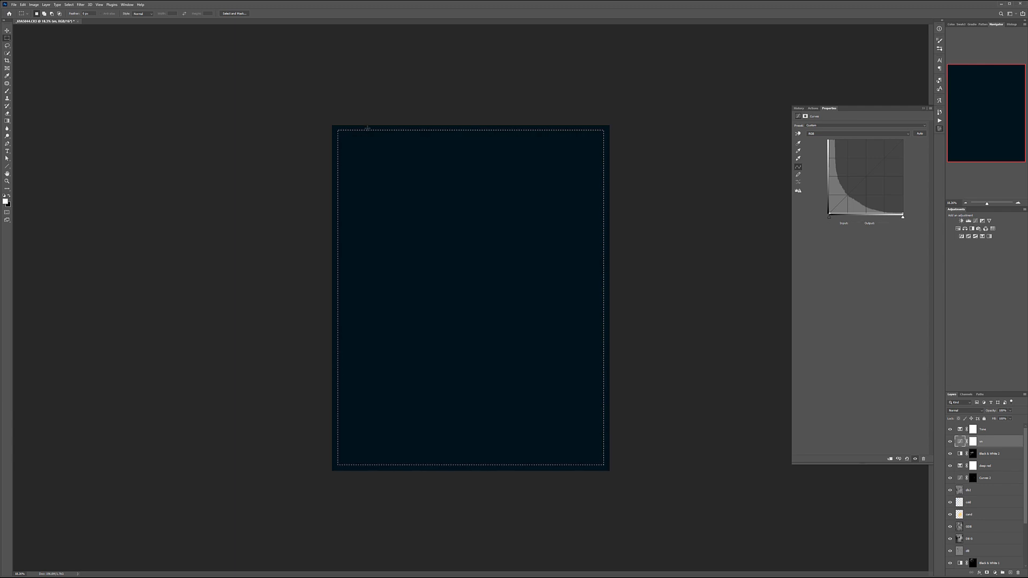
pyautogui.hotkey('alt', 'BackSpace')
pyautogui.hotkey('ctrl', 'BackSpace')
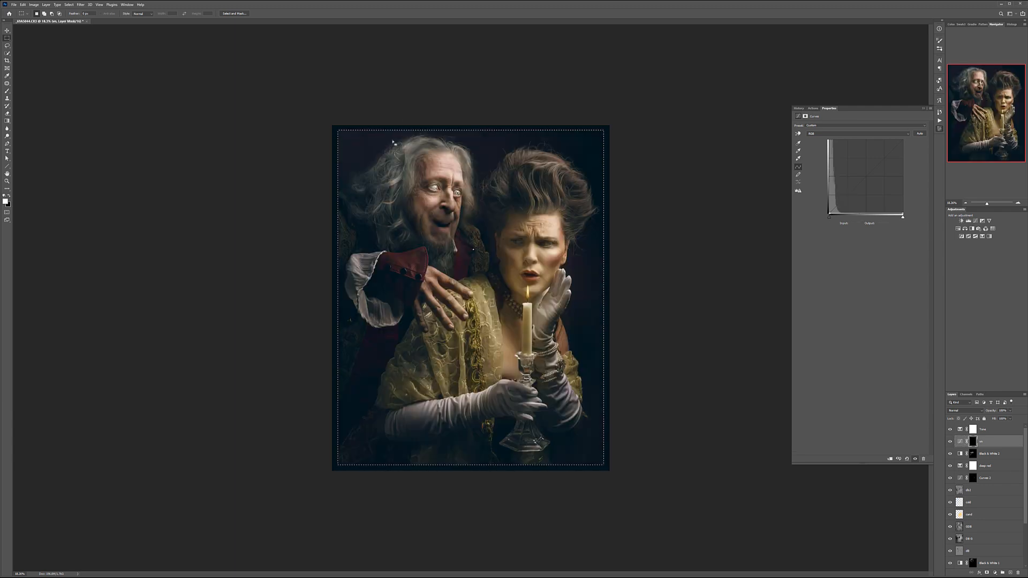
pyautogui.hotkey('ctrl', 'd')
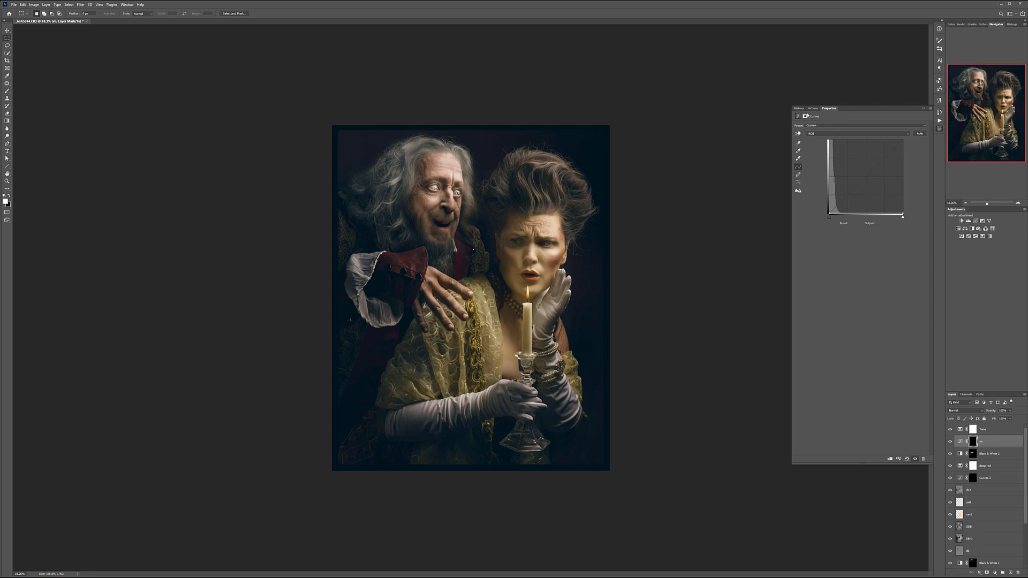
# Feather the vignette layer's mask strongly to soften the dark border and check the effect
pyautogui.click(807, 116)
pyautogui.moveTo(901, 165); pyautogui.dragTo(908, 166)
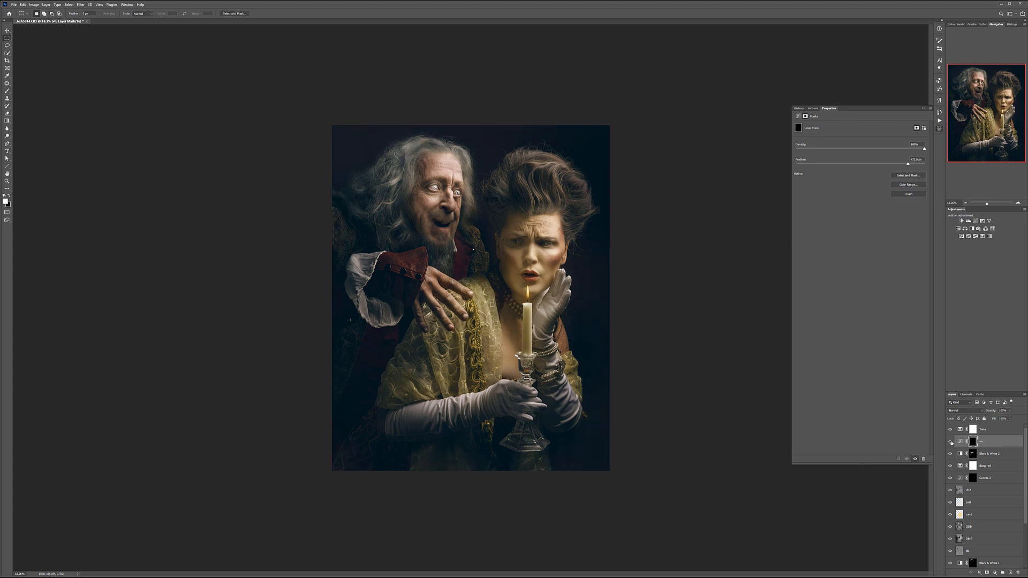
pyautogui.click(951, 442)
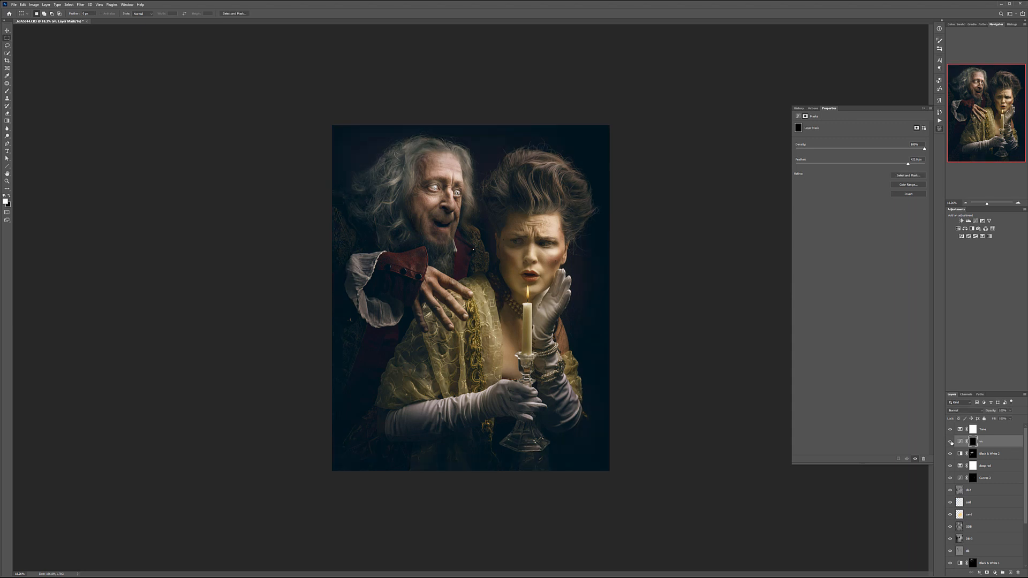
# Set the vignette layer's blend mode to Soft Light and reduce its opacity
pyautogui.click(966, 412)
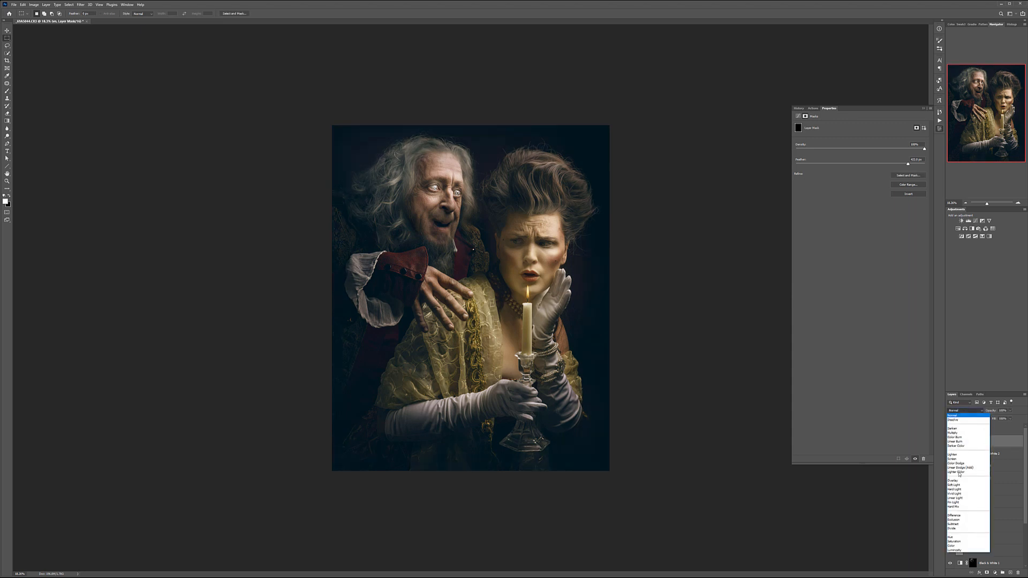
pyautogui.click(957, 486)
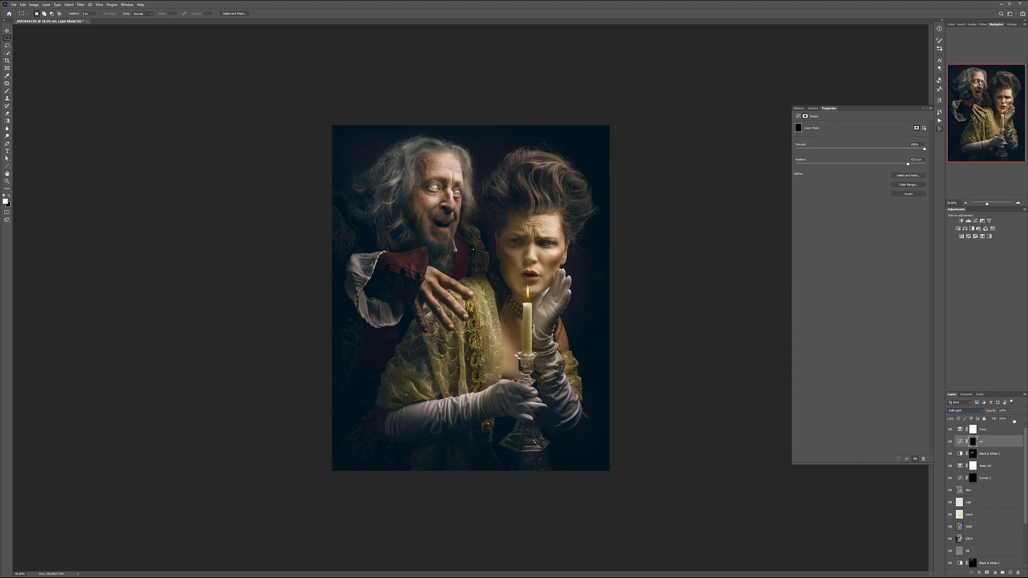
pyautogui.click(1011, 411)
pyautogui.moveTo(989, 419); pyautogui.dragTo(1000, 419)
# Reduce the opacity of the Tone layer
pyautogui.click(1014, 430)
pyautogui.click(1012, 412)
pyautogui.moveTo(991, 419)
pyautogui.mouseDown()
pyautogui.moveTo(976, 420)
pyautogui.moveTo(1008, 420)
pyautogui.mouseUp()
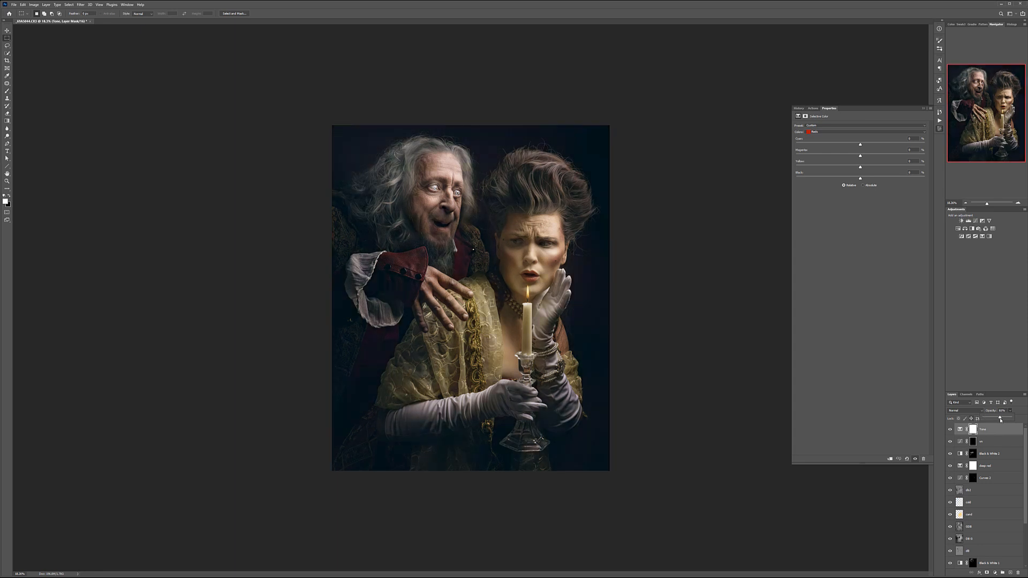
pyautogui.click(960, 429)
# Add a top Curves layer in Color blend mode, pull the blue channel's midtones down and lift its black point
pyautogui.click(995, 573)
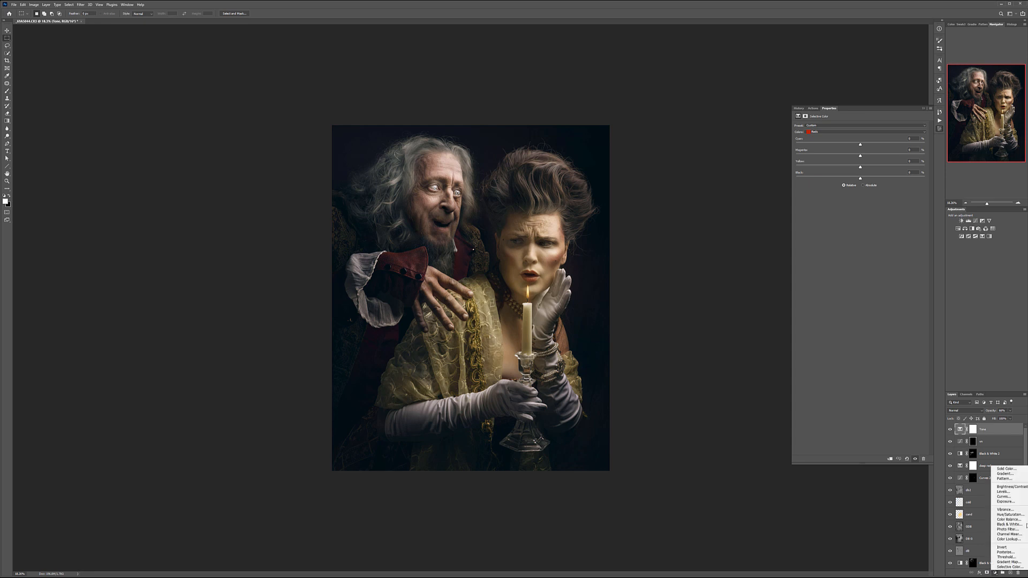
pyautogui.click(1005, 496)
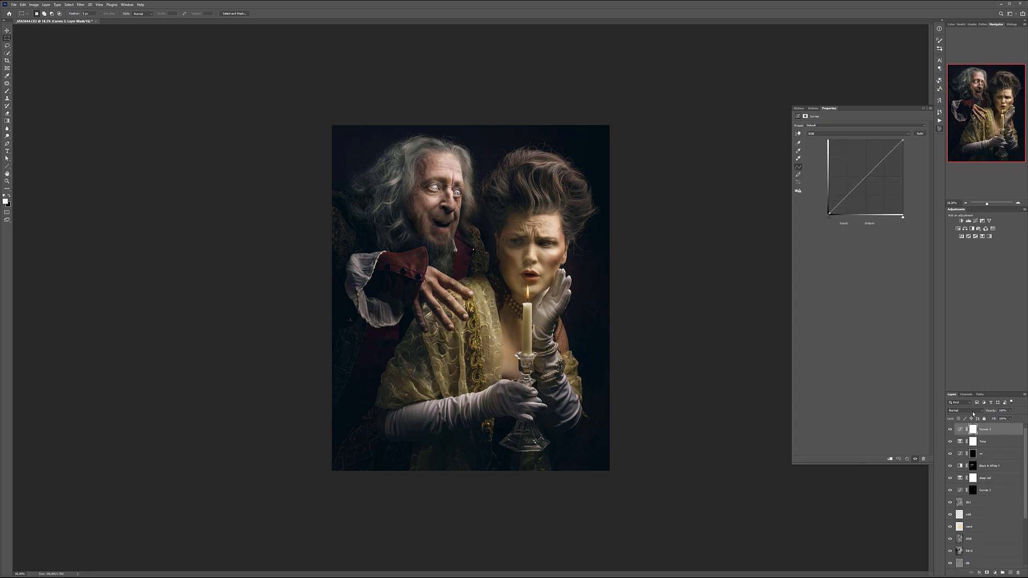
pyautogui.click(974, 411)
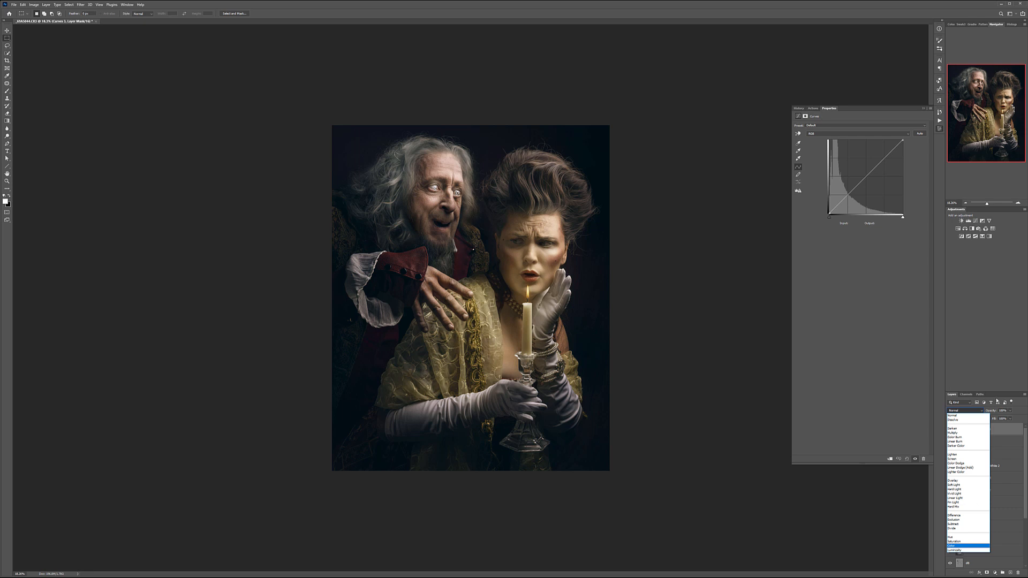
pyautogui.press('Return')
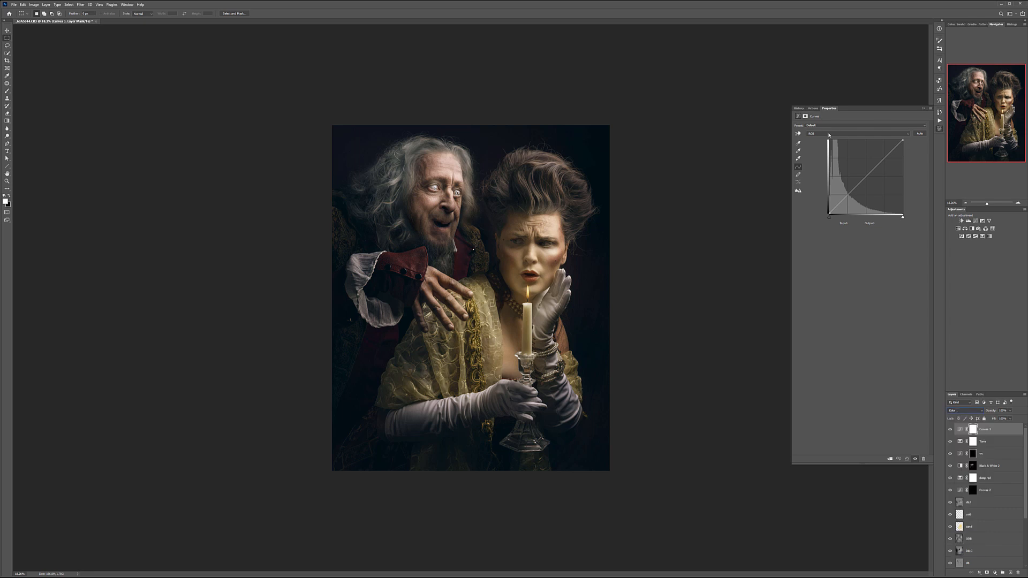
pyautogui.click(829, 135)
pyautogui.click(818, 153)
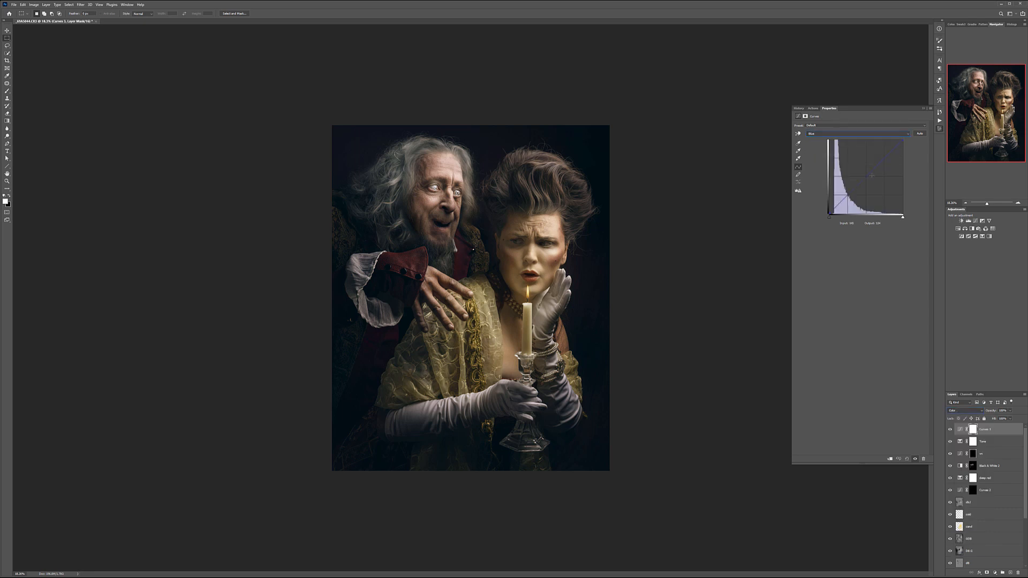
pyautogui.moveTo(871, 176); pyautogui.dragTo(871, 177)
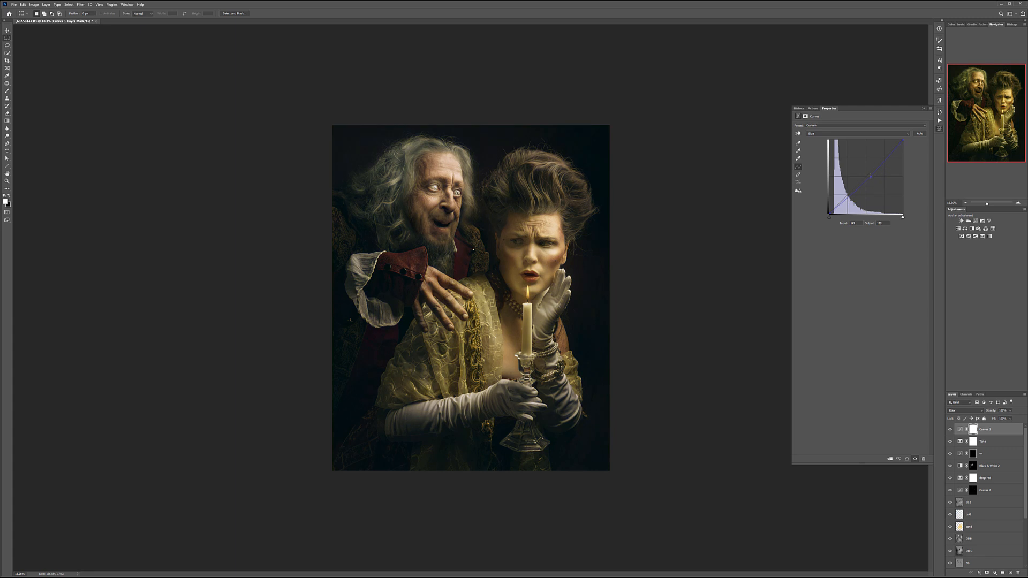
pyautogui.moveTo(830, 214); pyautogui.dragTo(829, 209)
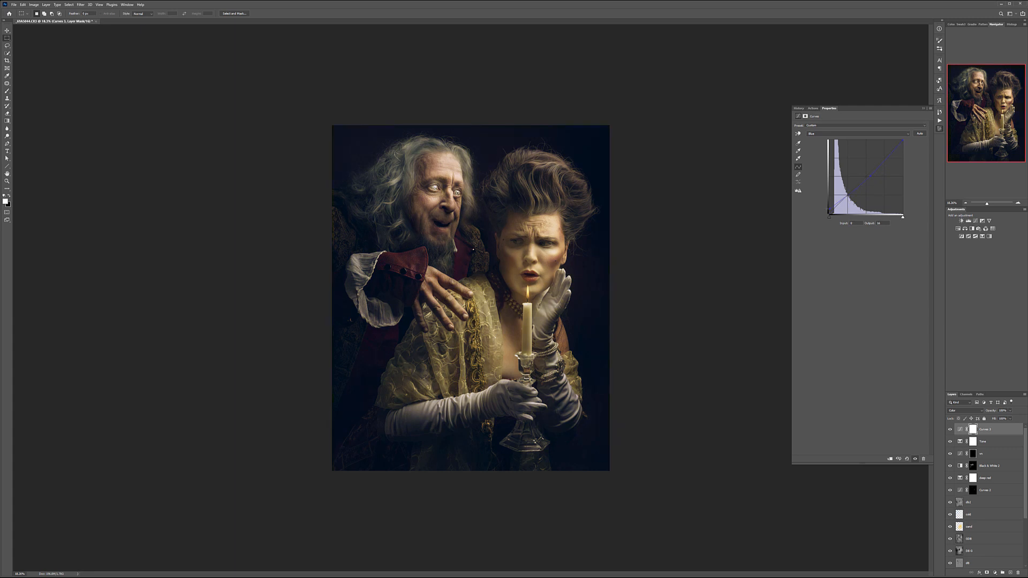
# Lower the shadows in the red channel of the Curves layer and compare the image with and without the layer
pyautogui.click(849, 133)
pyautogui.click(849, 142)
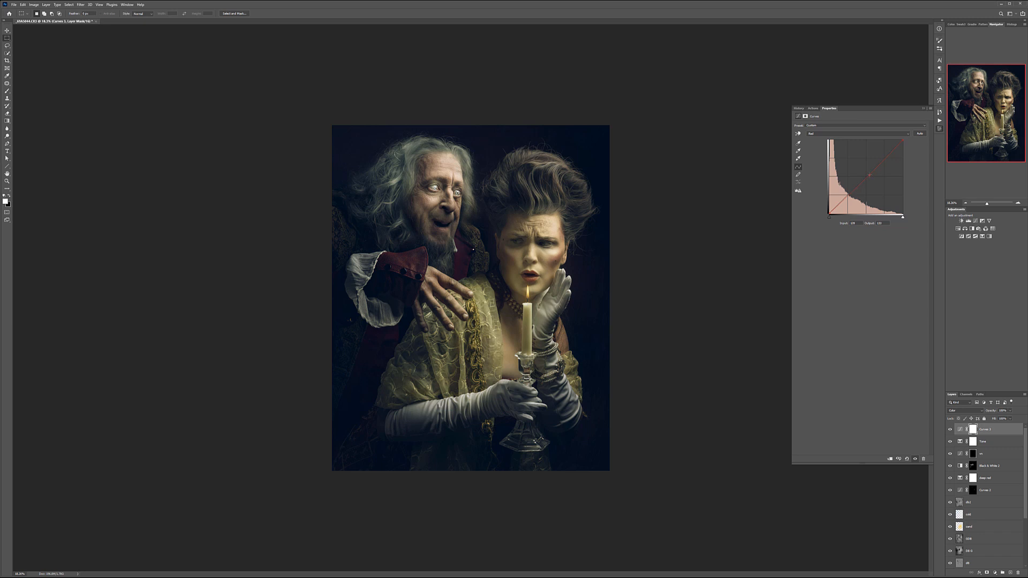
pyautogui.moveTo(829, 216); pyautogui.dragTo(833, 217)
pyautogui.click(951, 429)
pyautogui.click(951, 429)
# Reduce the opacity of the top Curves layer to 27% and rename it color
pyautogui.click(1010, 411)
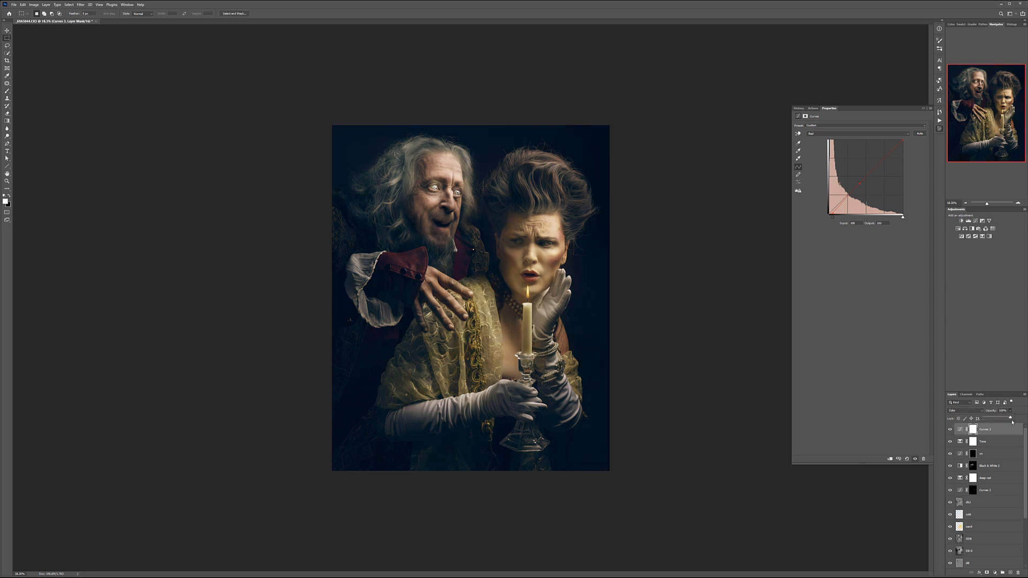
pyautogui.moveTo(986, 418); pyautogui.dragTo(992, 420)
pyautogui.doubleClick(985, 429)
pyautogui.press('BackSpace')
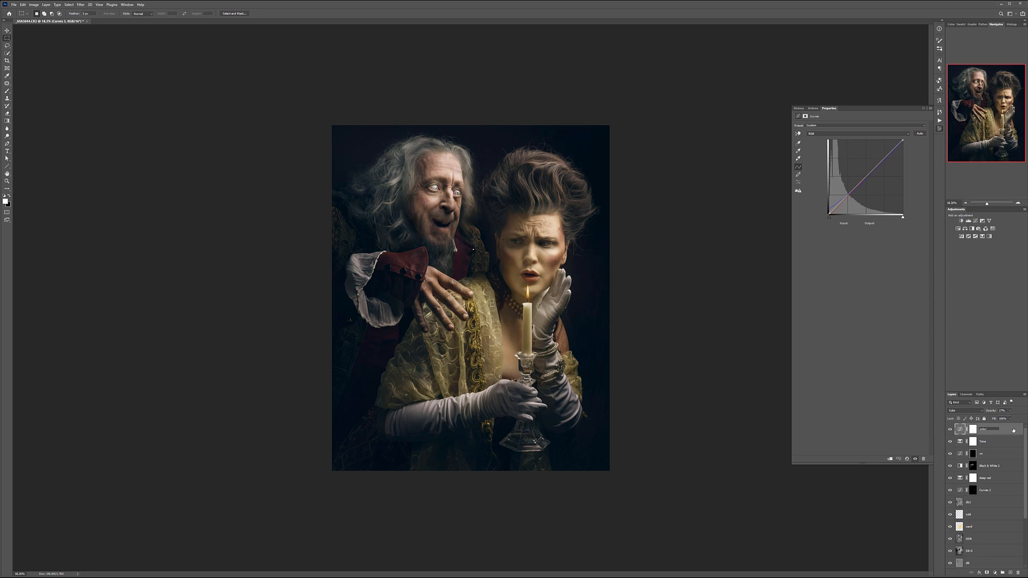
pyautogui.write('color')
pyautogui.press('Return')
pyautogui.press('v')
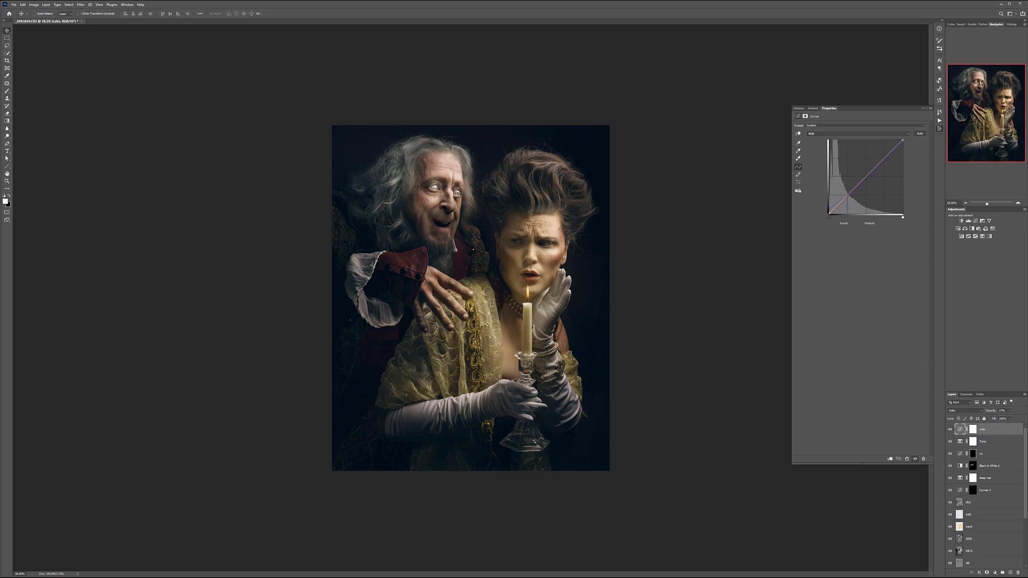
# Hide the Tone and color layers at the top of the layer stack
pyautogui.scroll(-4, 497, 219)
pyautogui.scroll(4, 497, 219)
pyautogui.click(951, 441)
pyautogui.click(950, 429)
# Stamp all visible layers into a new layer directly above the vignette Curves layer and rename it
pyautogui.click(1009, 454)
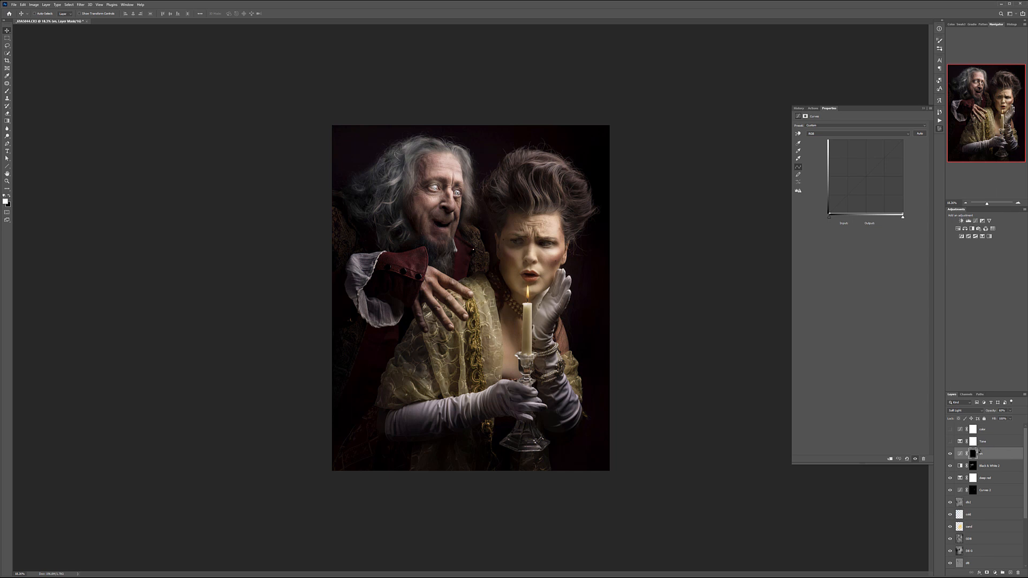
pyautogui.hotkey('ctrl', 'shift', 'alt', 'n')
pyautogui.hotkey('ctrl', 'shift', 'alt', 'e')
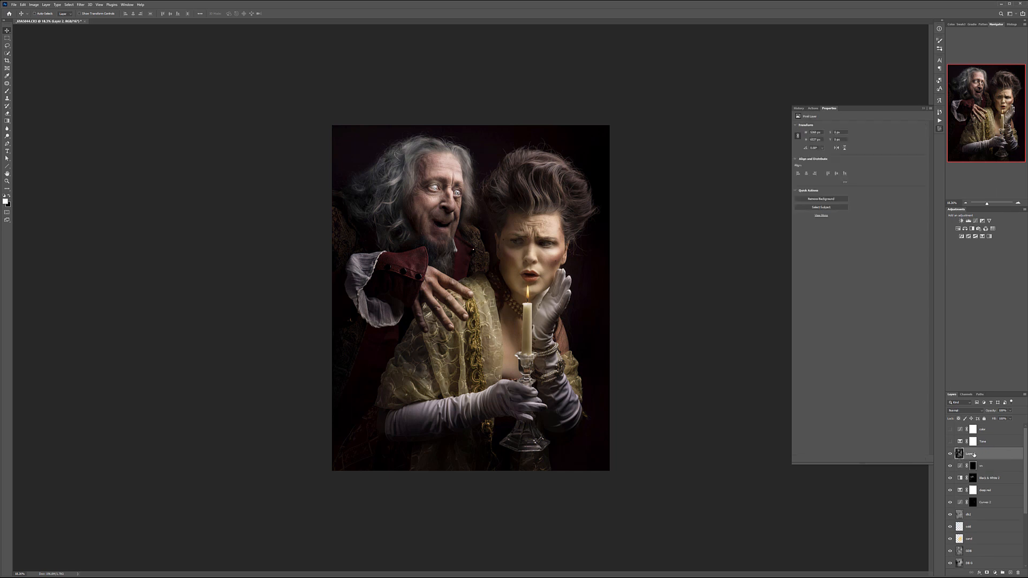
pyautogui.write('C')
pyautogui.press('Return')
# Apply the High Pass filter to the stamped layer
pyautogui.click(80, 5)
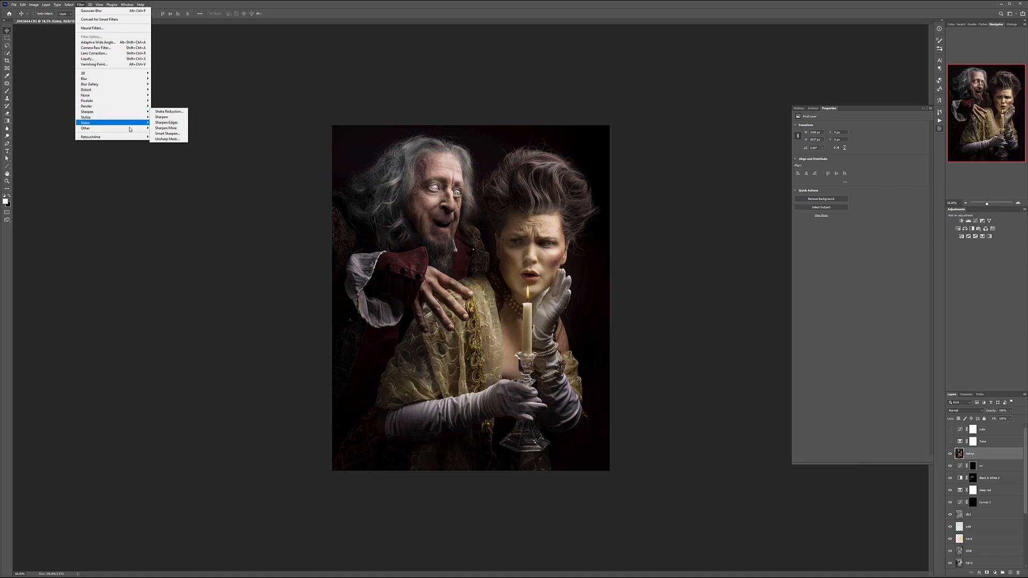
pyautogui.moveTo(130, 129)
pyautogui.click(163, 134)
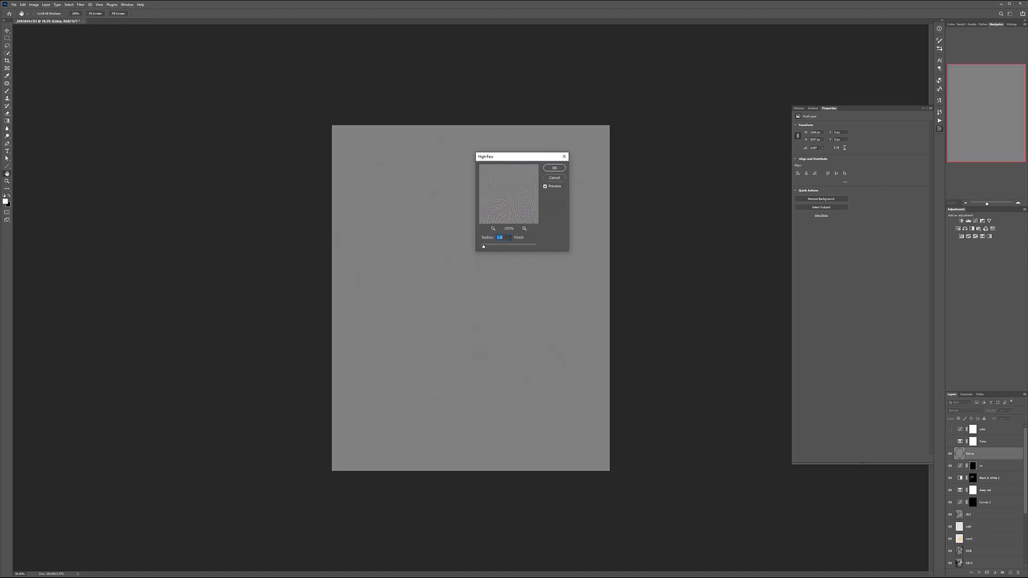
pyautogui.click(555, 168)
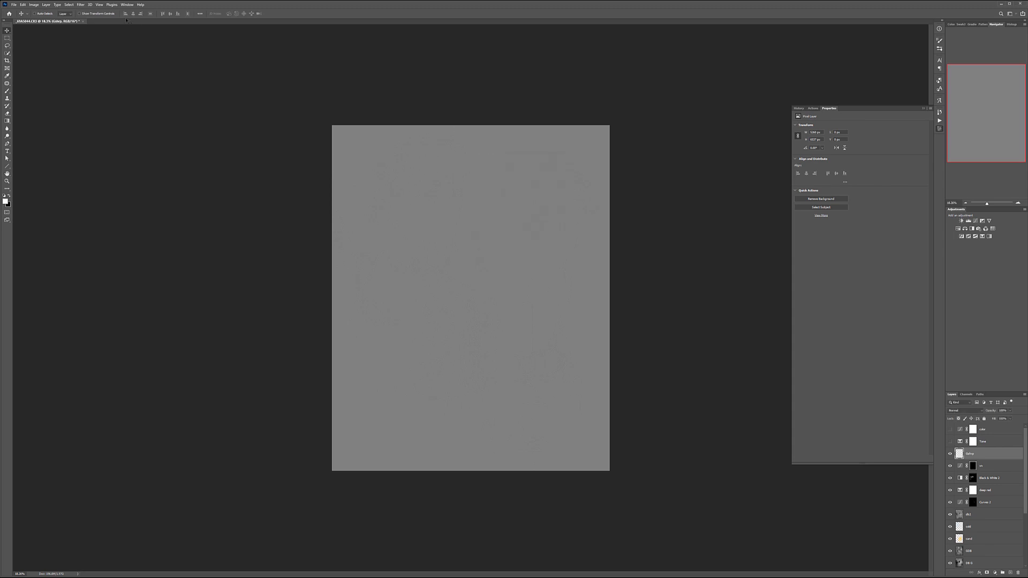
# Apply Unsharp Mask to the High Pass layer with an adjusted amount and set its blend mode to Soft Light
pyautogui.click(80, 4)
pyautogui.moveTo(108, 108)
pyautogui.click(167, 138)
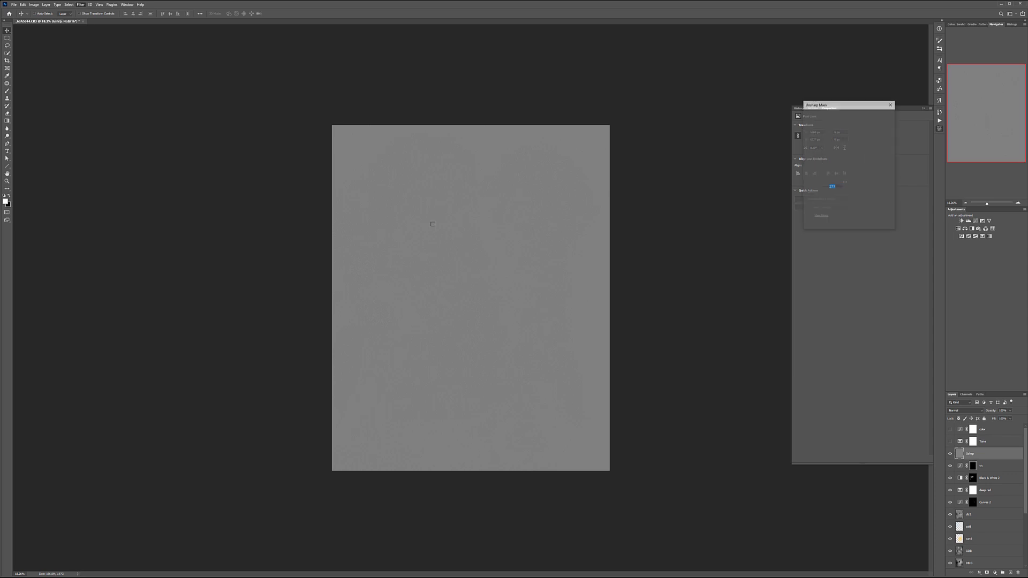
pyautogui.moveTo(873, 193); pyautogui.dragTo(856, 195)
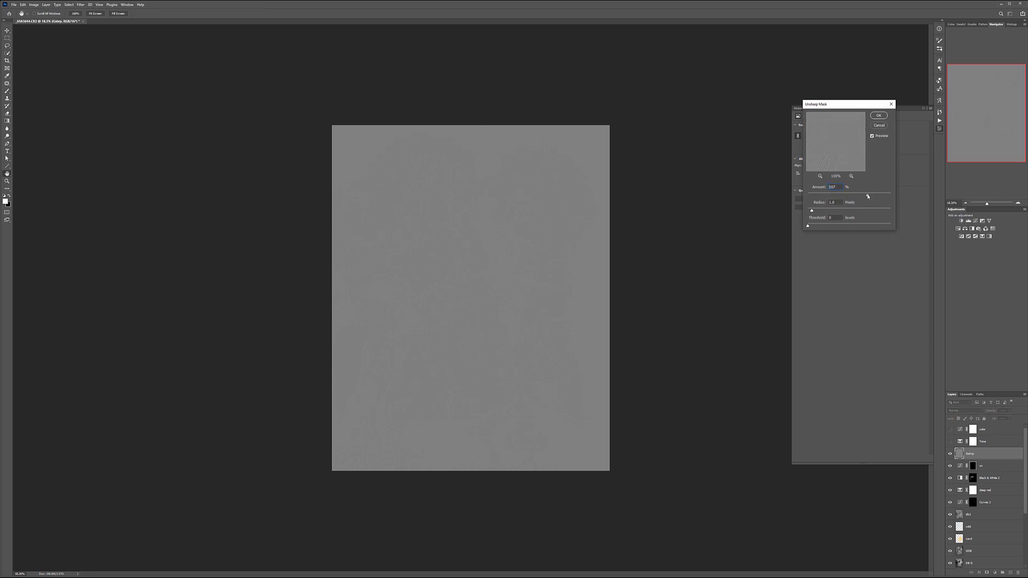
pyautogui.click(879, 116)
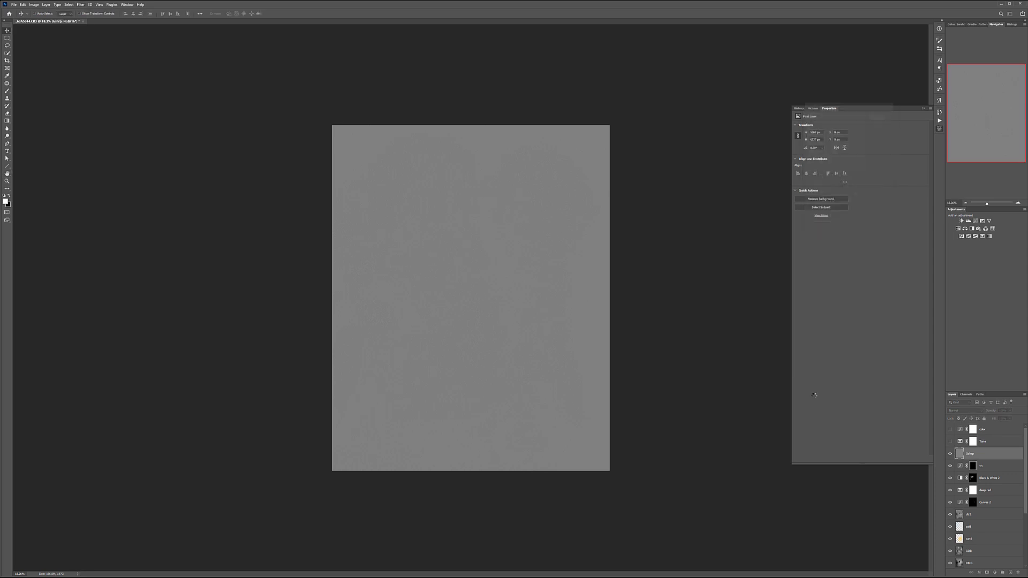
pyautogui.click(965, 411)
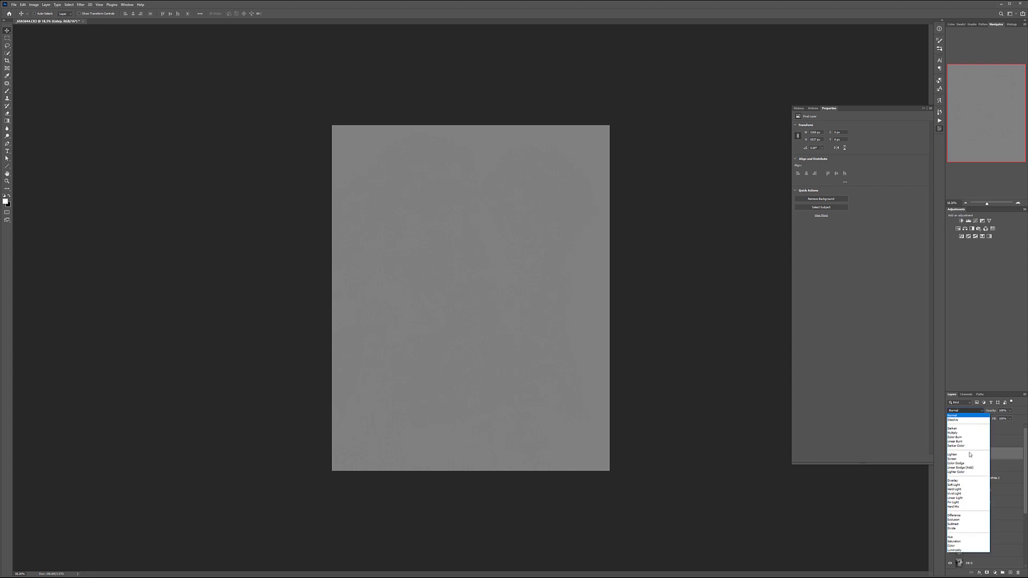
pyautogui.click(969, 485)
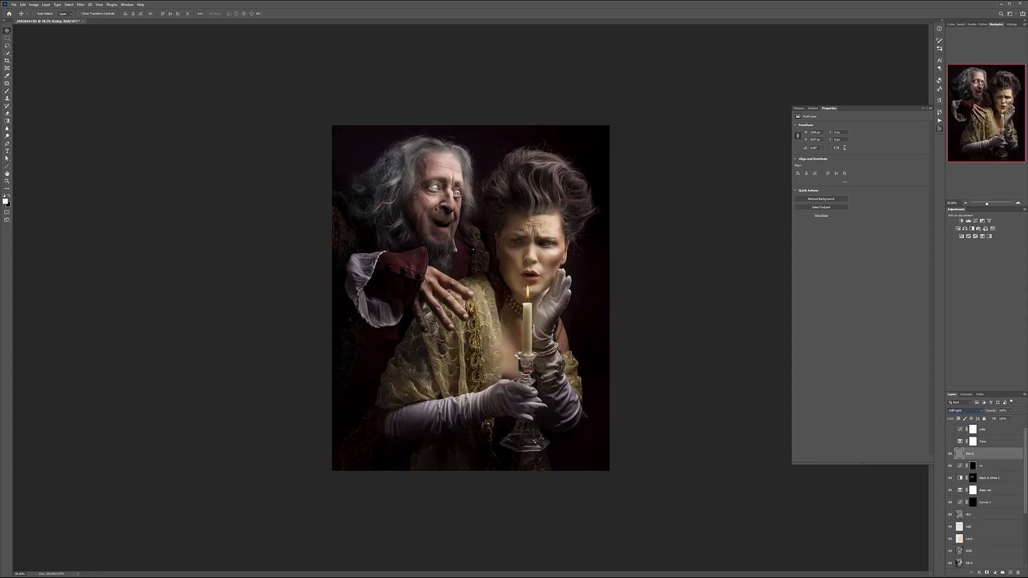
# Compare the man's face with and without the sharpening layer, and make the Tone and color layers visible again
pyautogui.scroll(6, 426, 164)
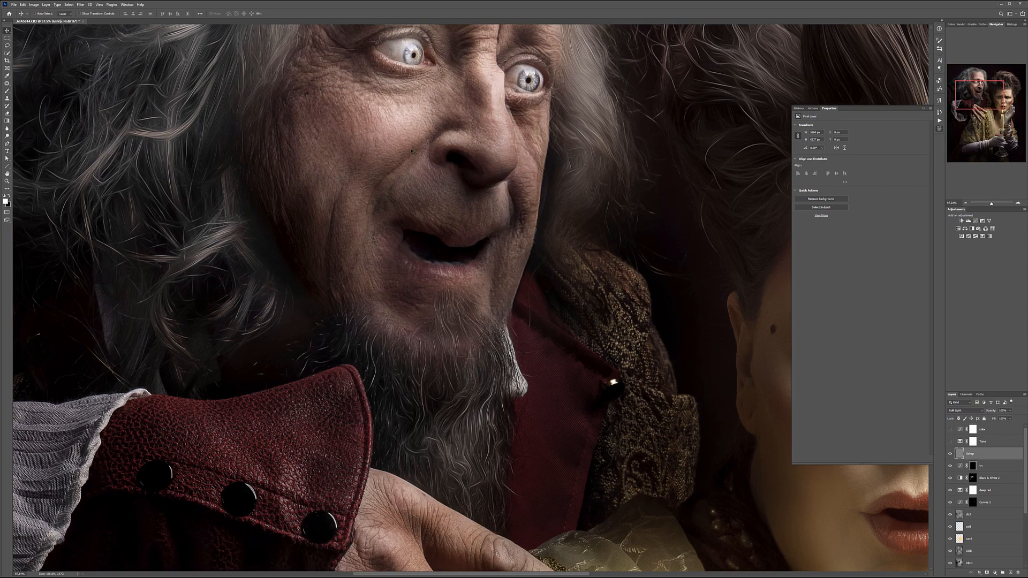
pyautogui.moveTo(438, 109); pyautogui.dragTo(439, 190)
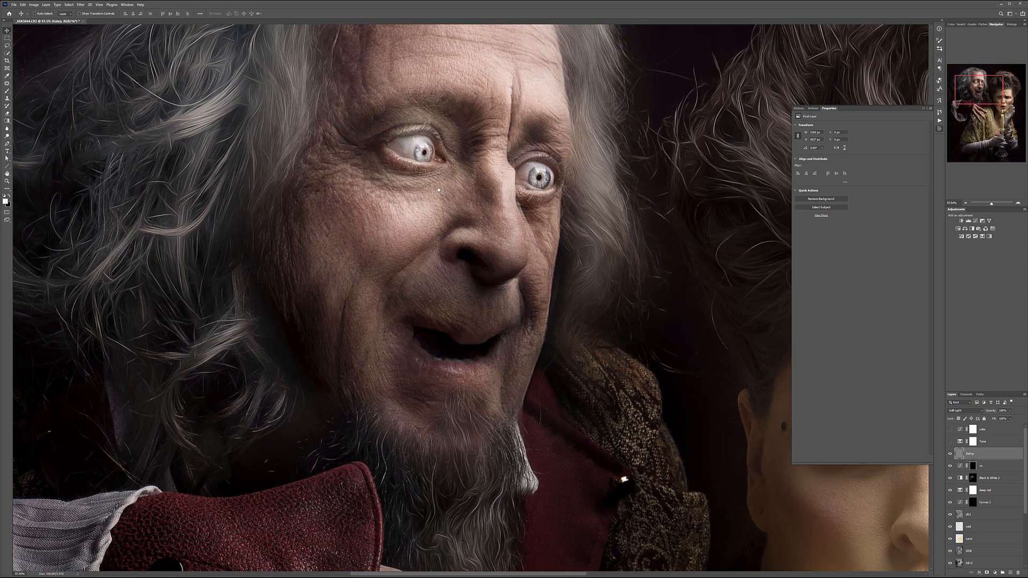
pyautogui.click(950, 453)
pyautogui.click(951, 454)
pyautogui.click(951, 454)
pyautogui.click(951, 455)
pyautogui.scroll(-6, 410, 246)
pyautogui.scroll(-1, 470, 157)
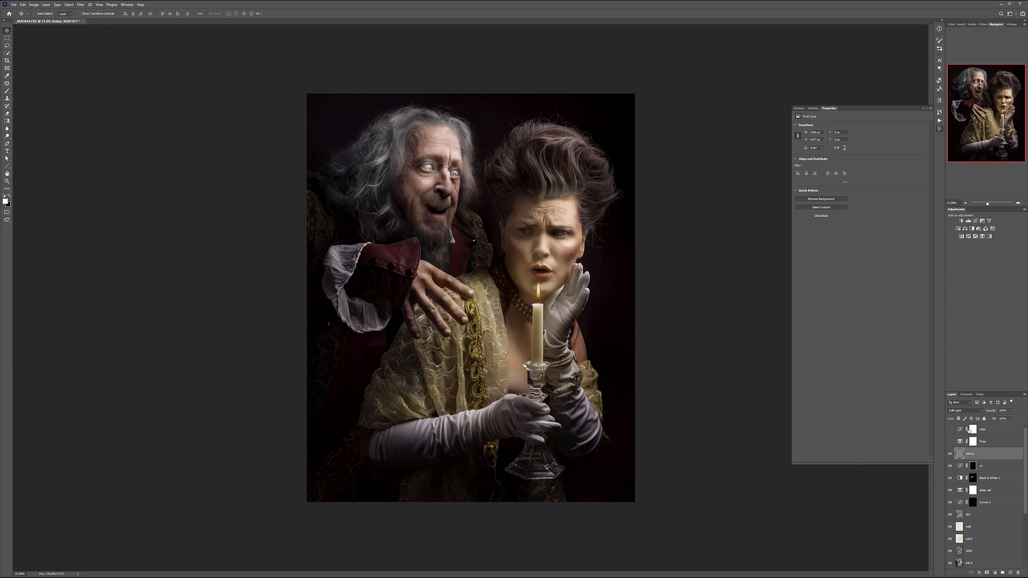
pyautogui.click(950, 441)
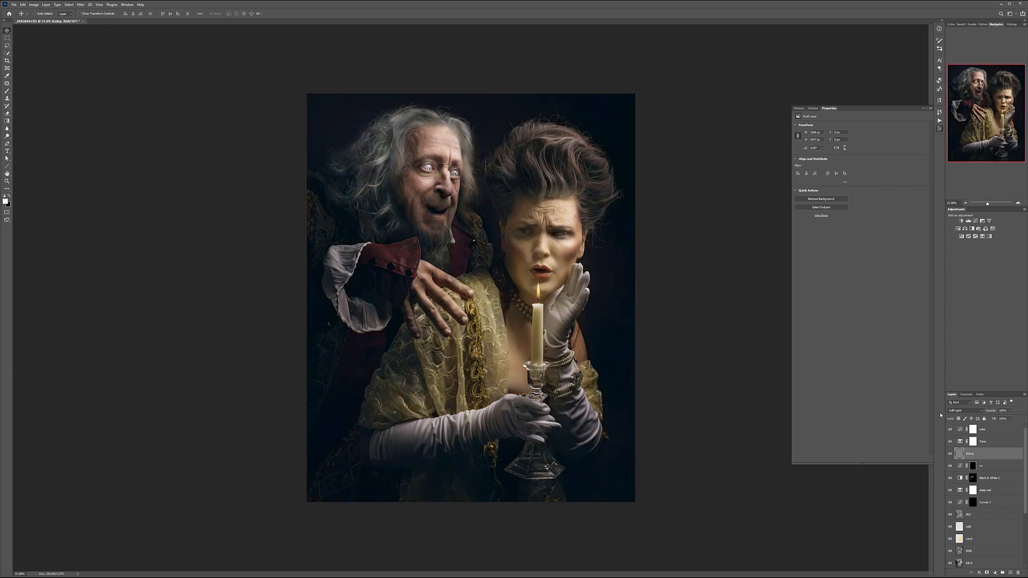
pyautogui.scroll(-2, 687, 407)
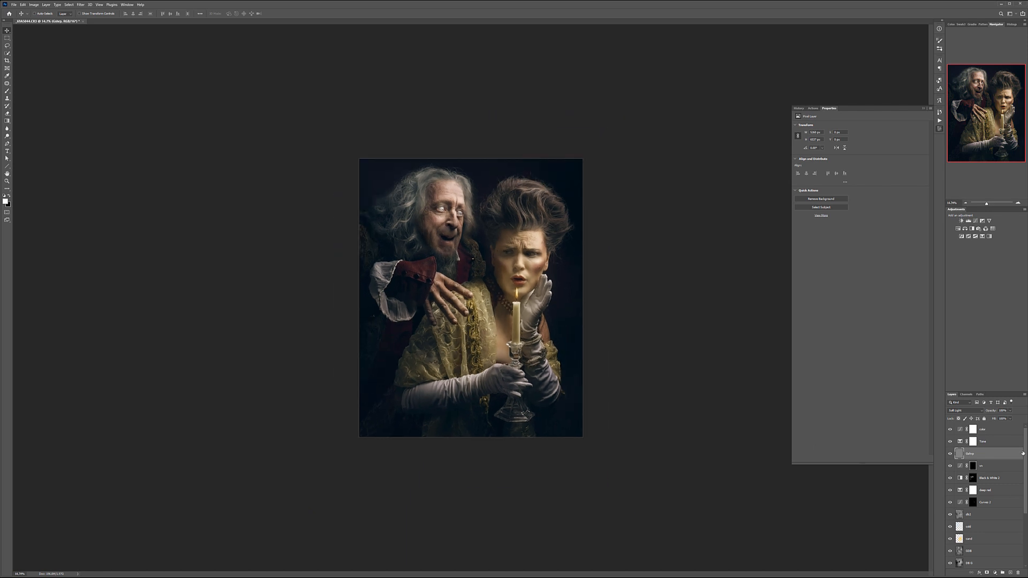
# Group all layers above the Background and name the group retouching
pyautogui.click(1005, 434)
pyautogui.scroll(-4, 1005, 460)
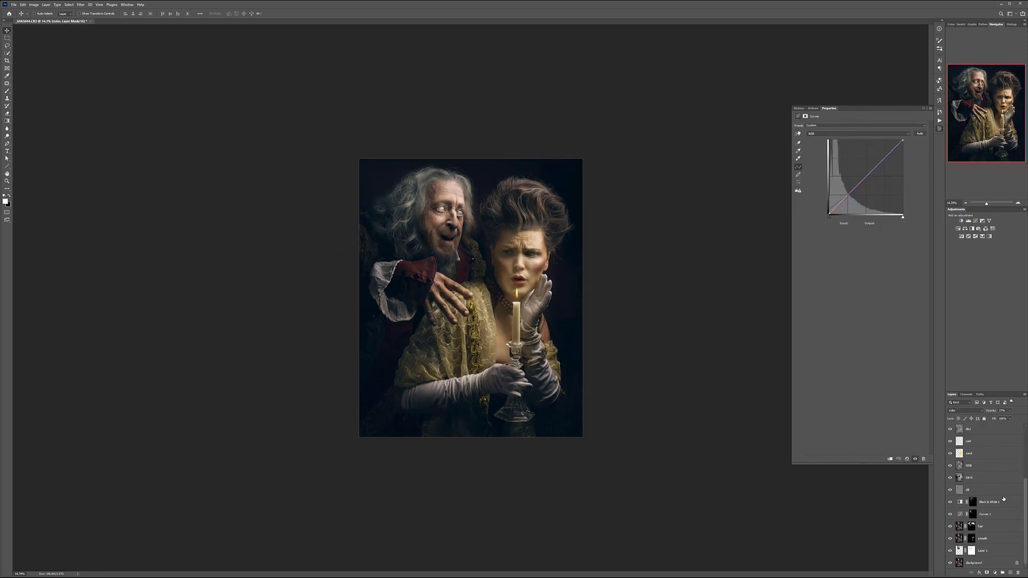
pyautogui.keyDown('shift'); pyautogui.click(1004, 555); pyautogui.keyUp('shift')
pyautogui.hotkey('ctrl', 'g')
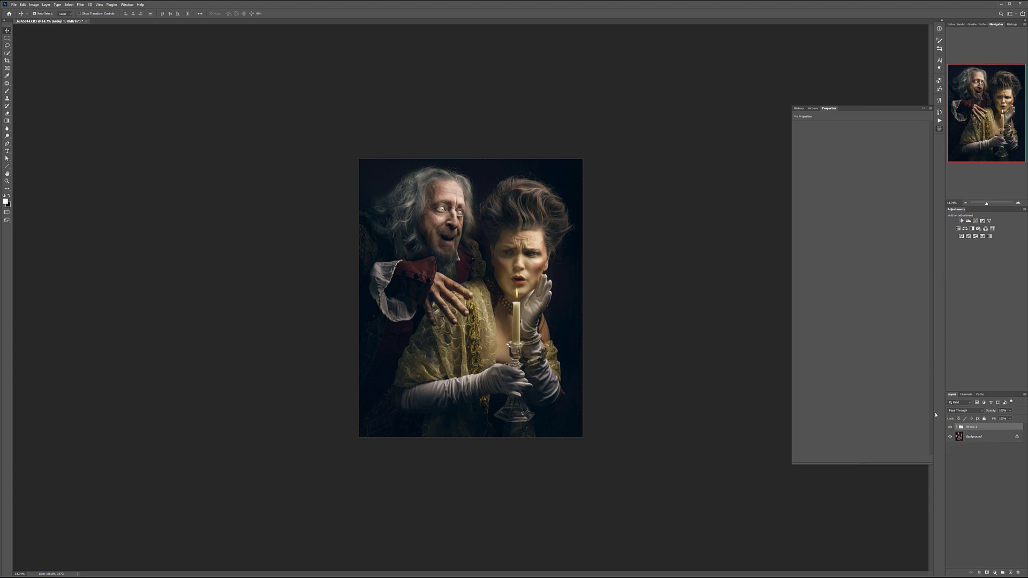
pyautogui.doubleClick(973, 427)
pyautogui.write('F')
pyautogui.press('Return')
# Compare the original photo with the edited portrait by hiding and showing the retouching group
pyautogui.click(951, 427)
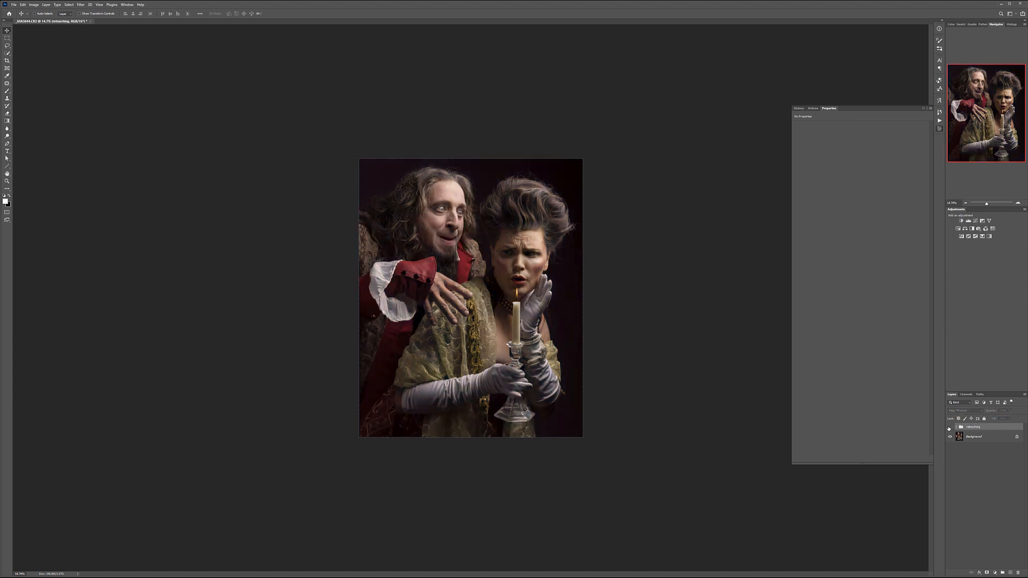
pyautogui.click(950, 428)
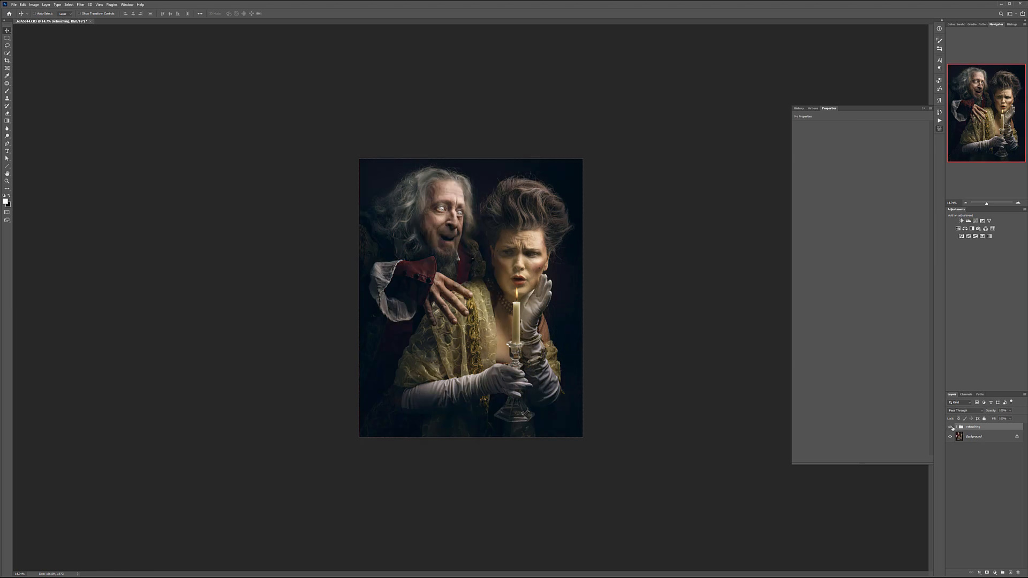
pyautogui.click(951, 428)
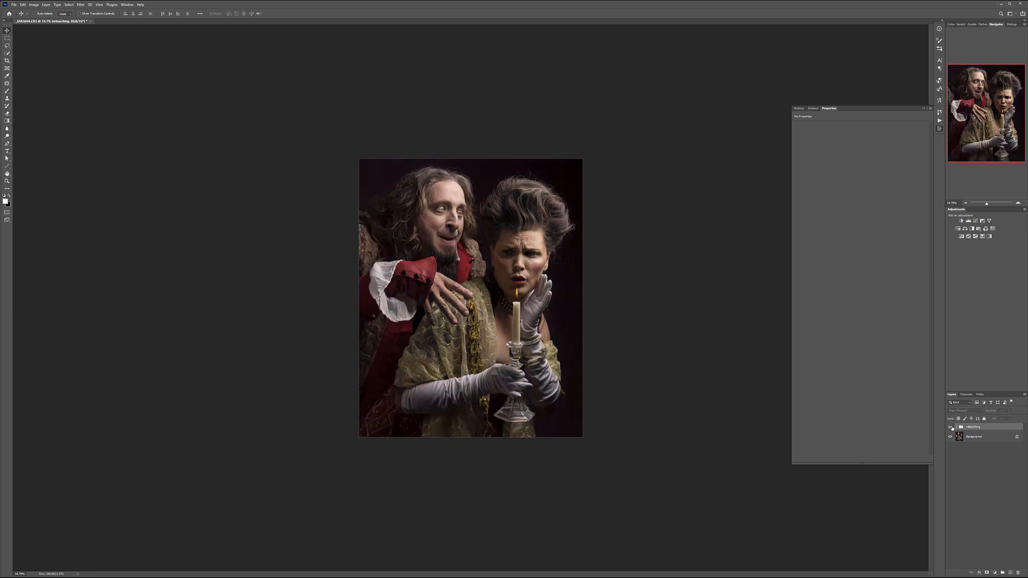
pyautogui.click(951, 428)
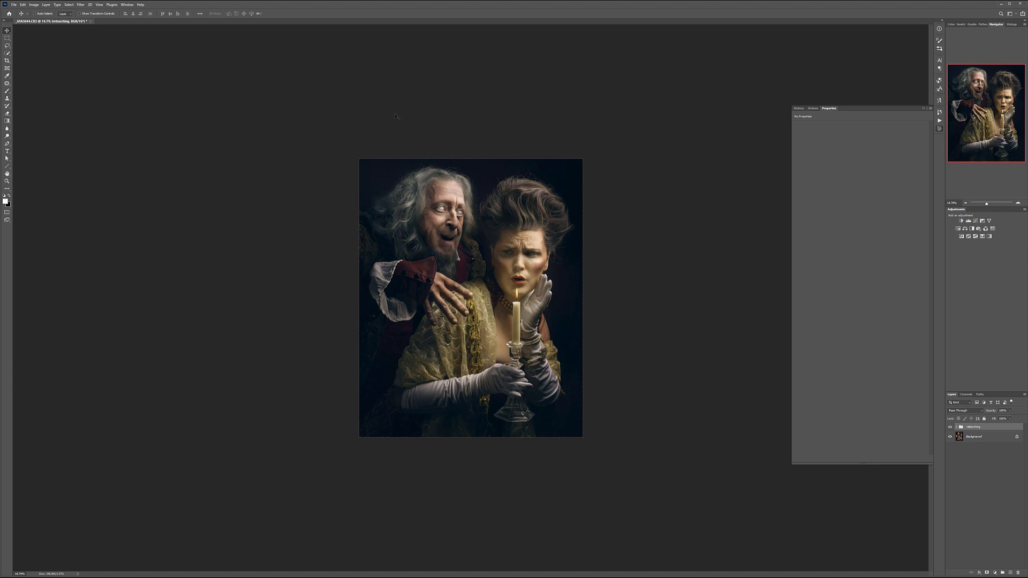
pyautogui.click(78, 5)
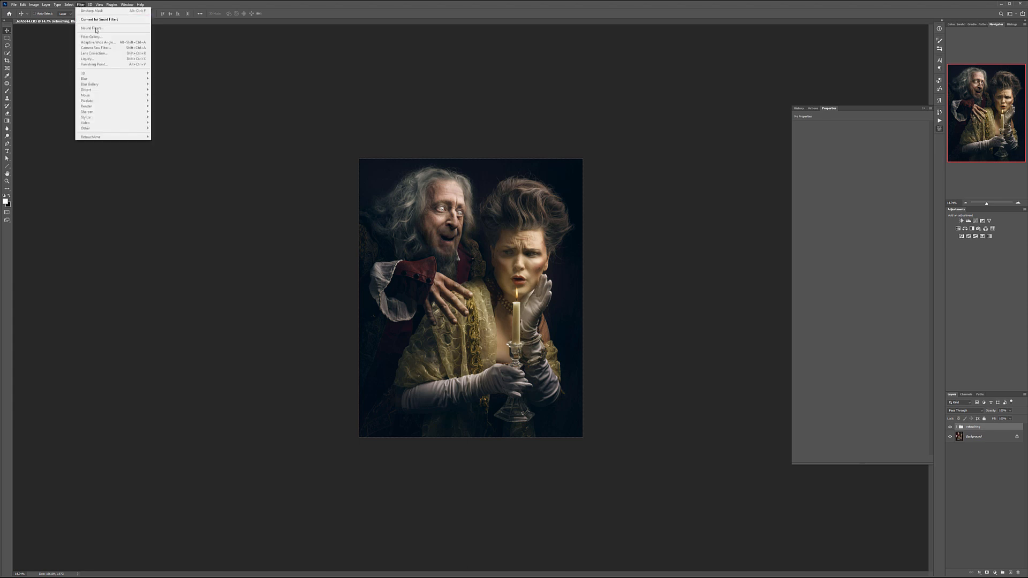
pyautogui.click(483, 159)
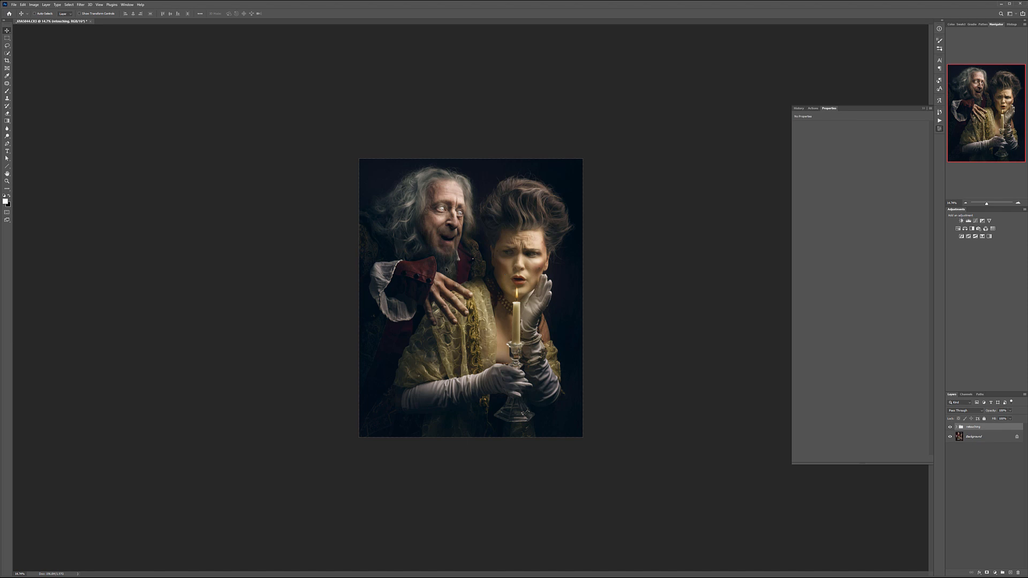
pyautogui.click(952, 428)
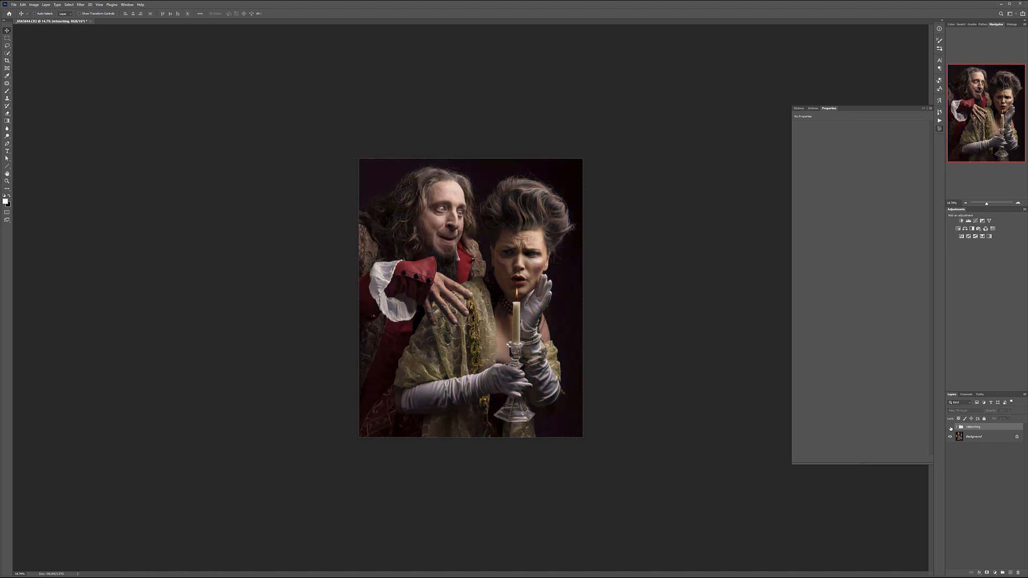
pyautogui.click(951, 427)
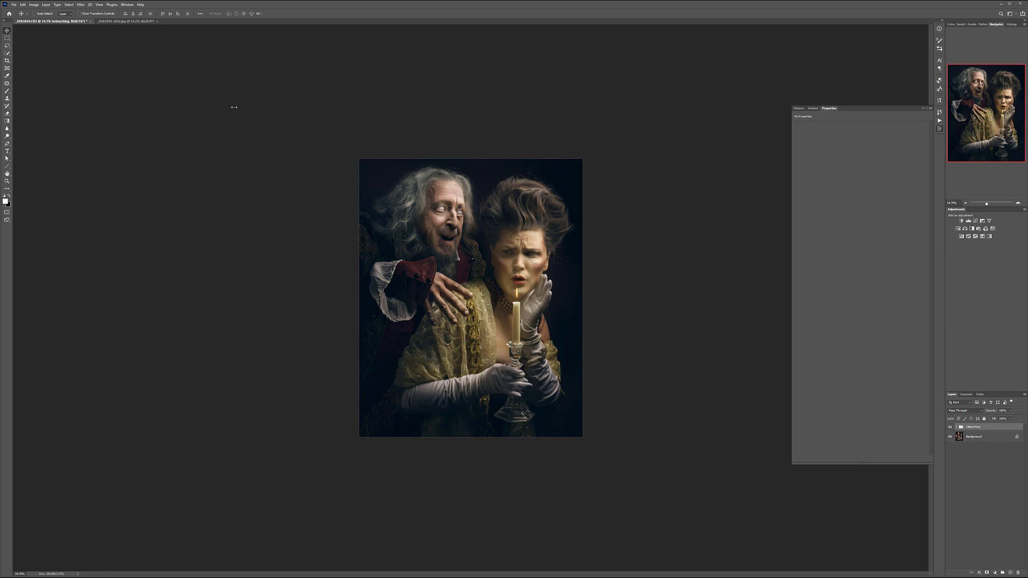
# Compare the retouched portrait with the earlier after JPG in the other open document, and review the whole image
pyautogui.click(128, 21)
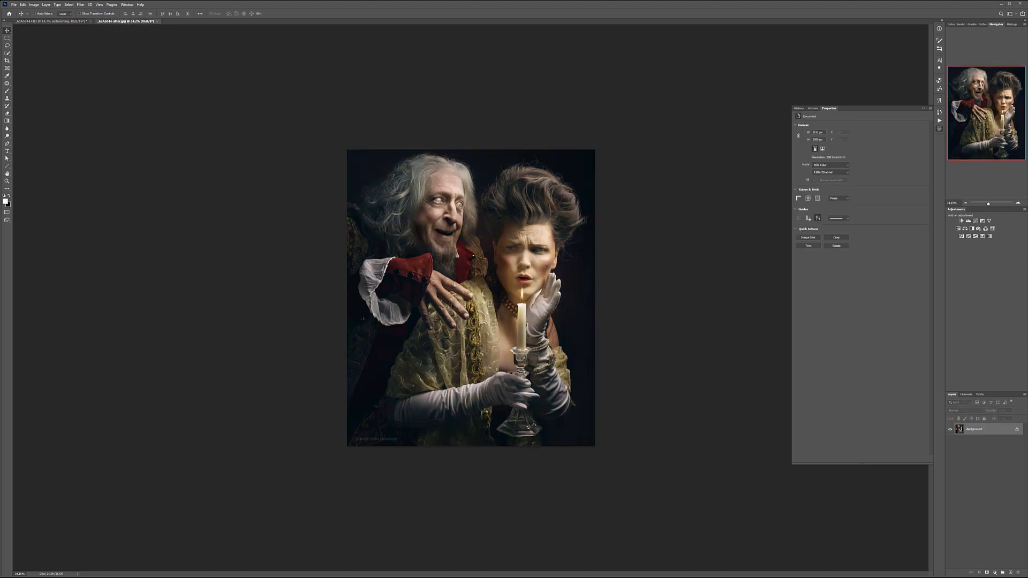
pyautogui.click(53, 21)
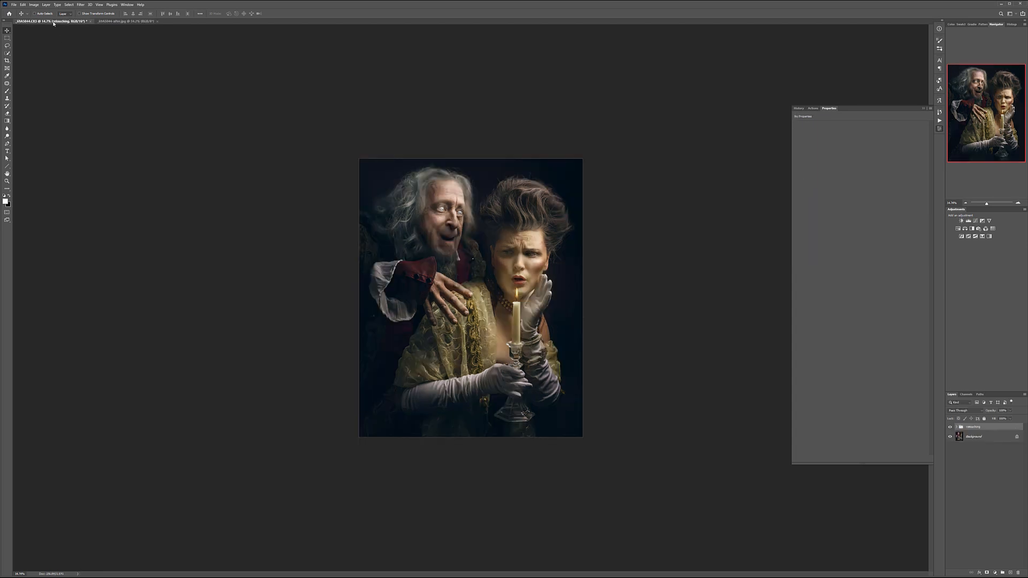
pyautogui.click(122, 22)
pyautogui.click(53, 22)
pyautogui.click(128, 22)
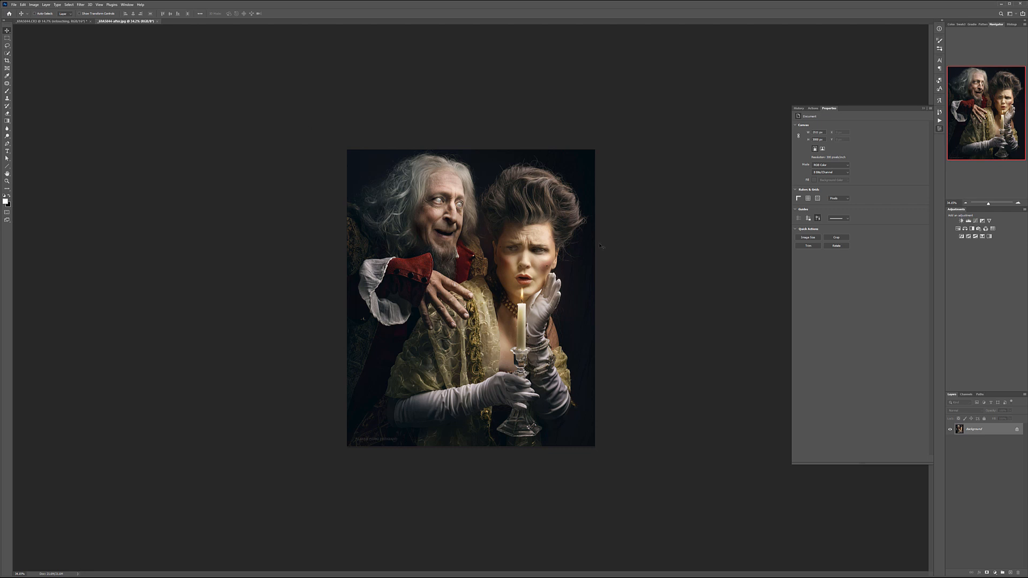
pyautogui.hotkey('ctrl', 'Tab')
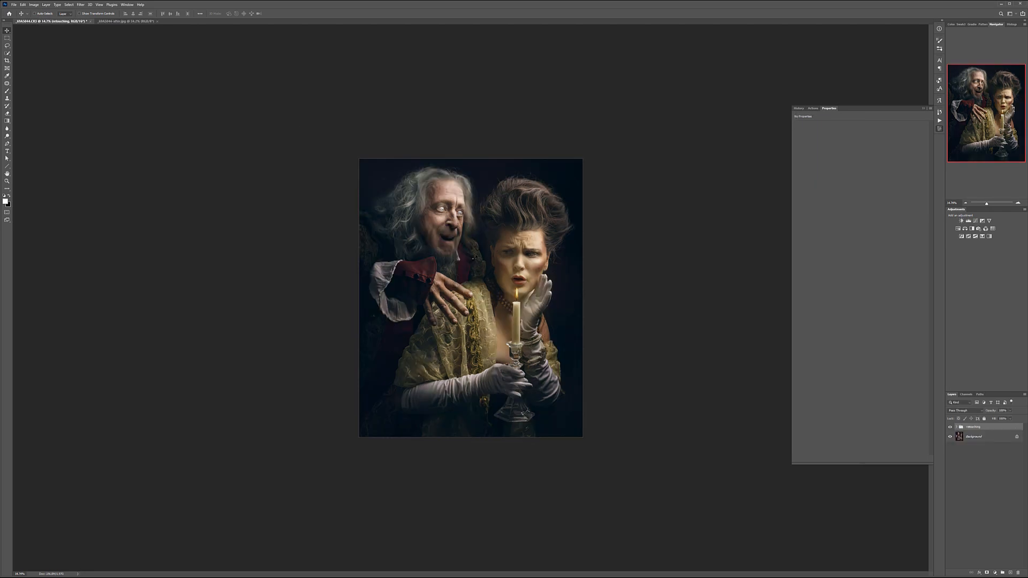
pyautogui.scroll(5, 440, 232)
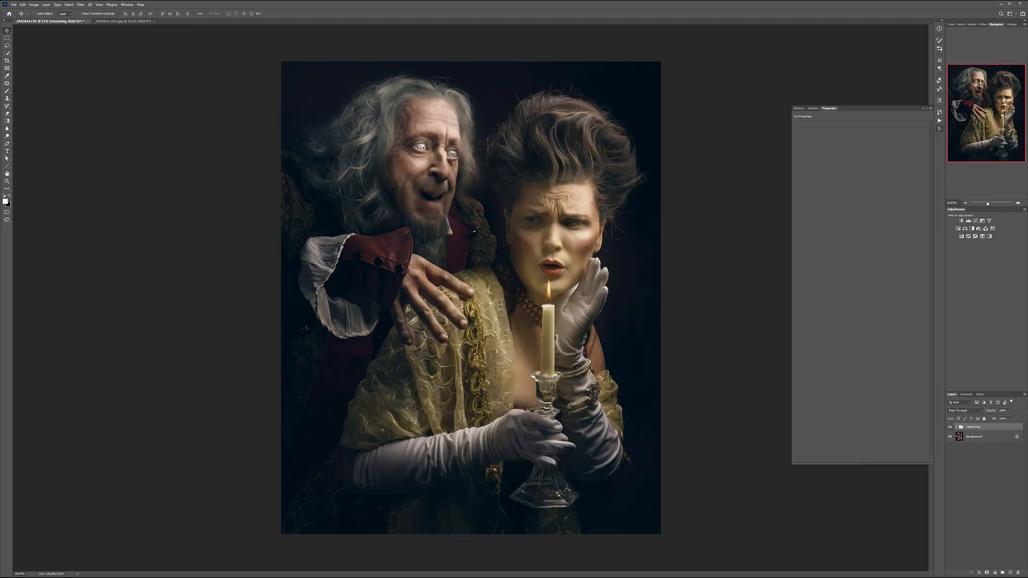
pyautogui.scroll(-3, 456, 216)
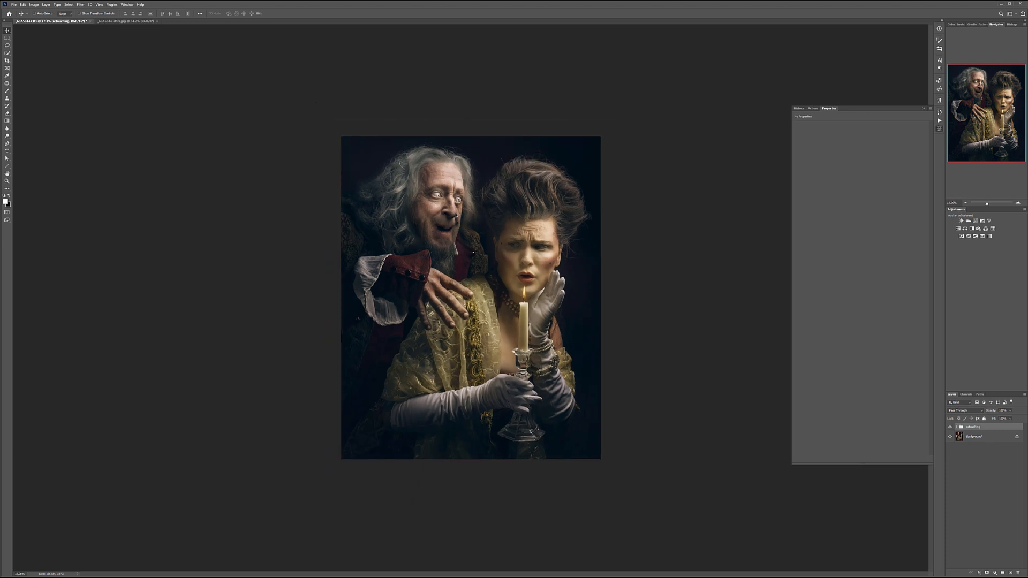
pyautogui.scroll(-2, 473, 261)
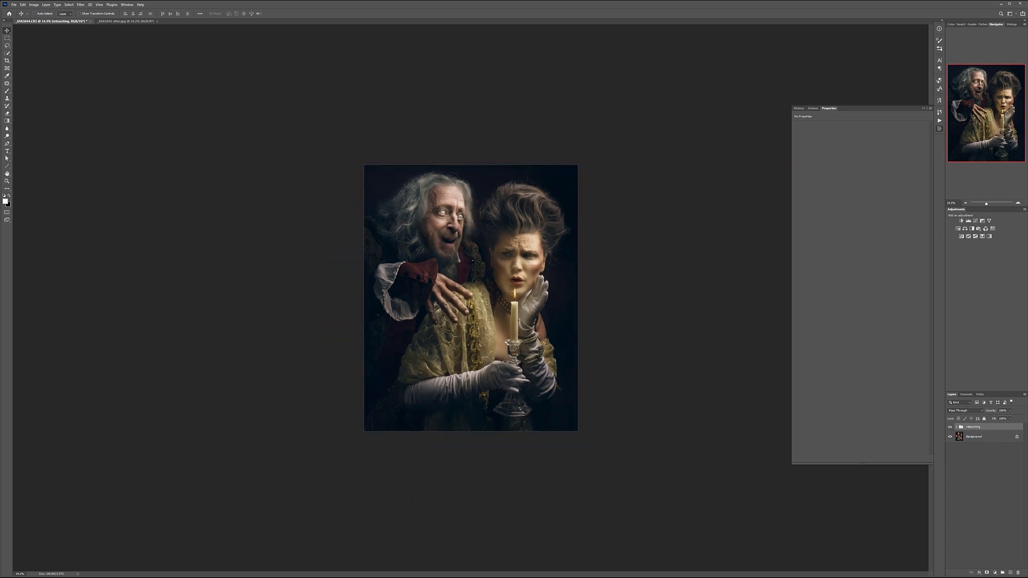